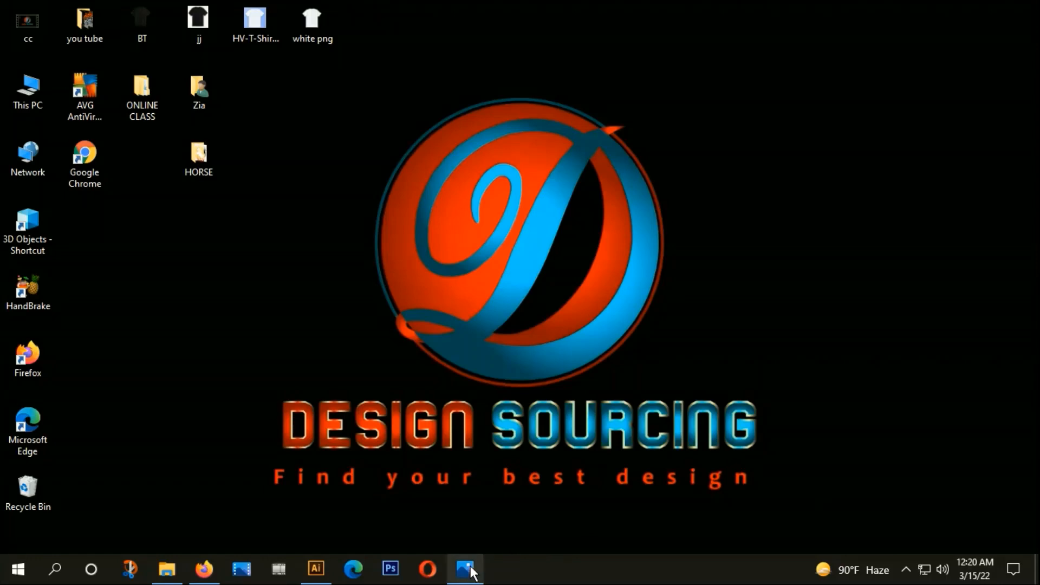
# View the DDDDD.jpg reference in Photos, switch to Illustrator and create a 12 × 18 in portrait RGB document at 300 ppi.
pyautogui.click(465, 568)
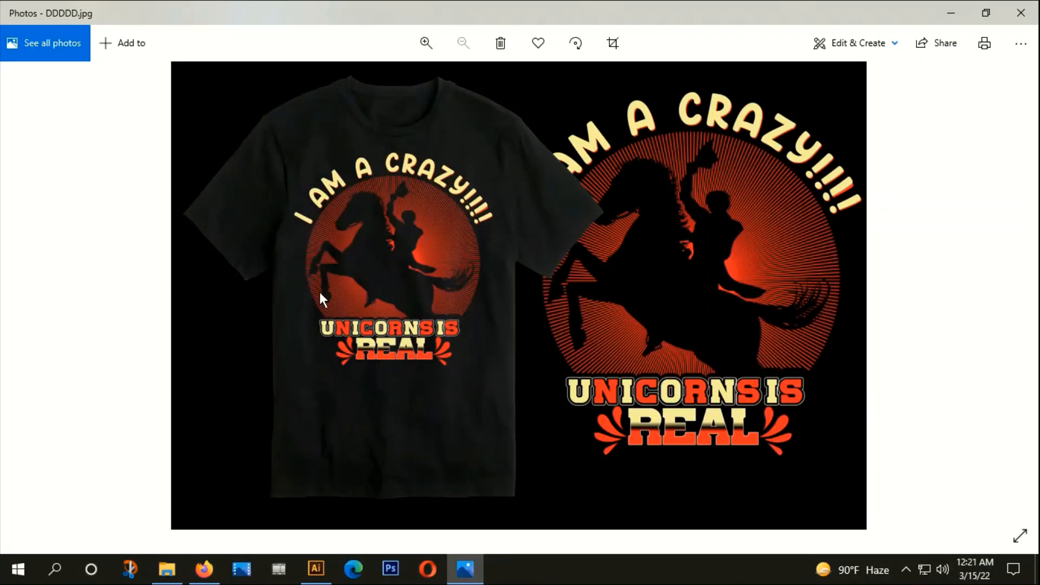
pyautogui.click(316, 568)
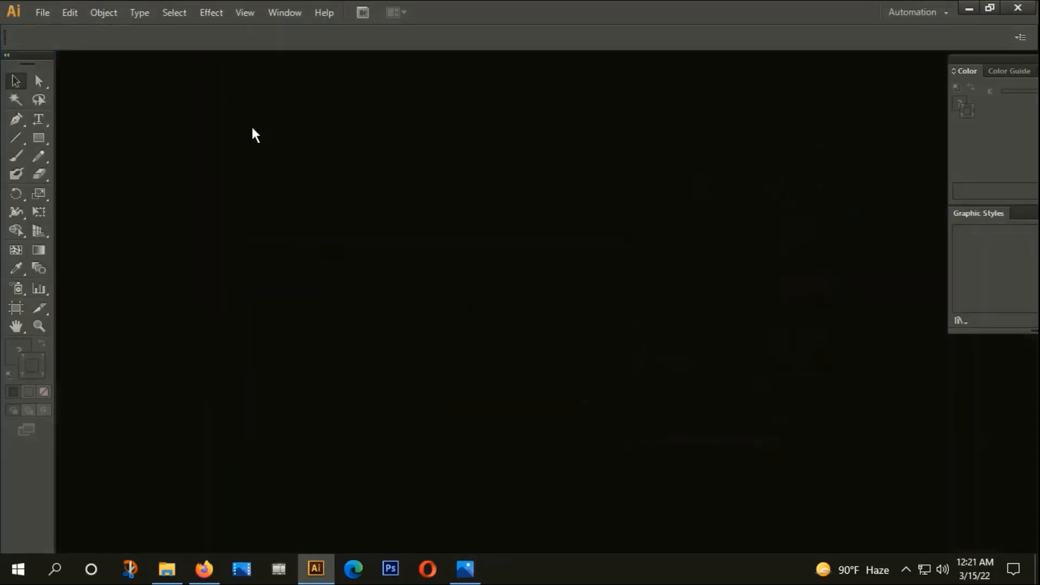
pyautogui.click(39, 13)
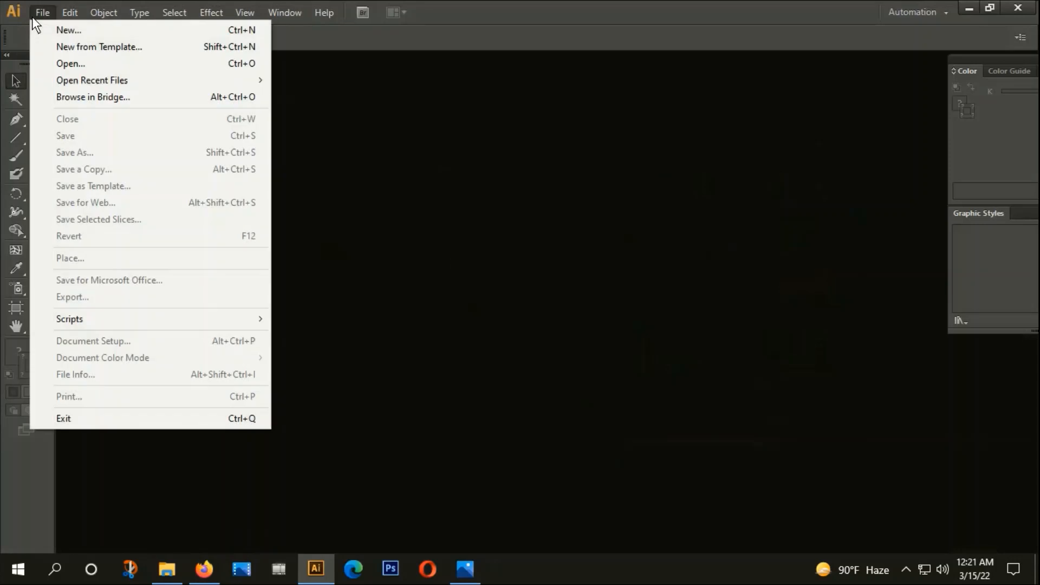
pyautogui.click(59, 27)
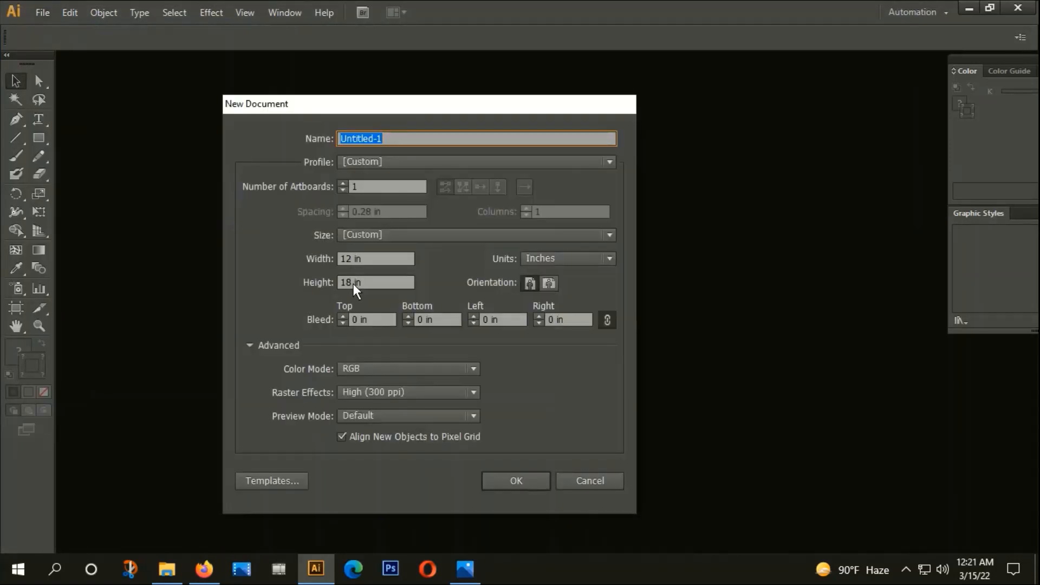
pyautogui.click(513, 480)
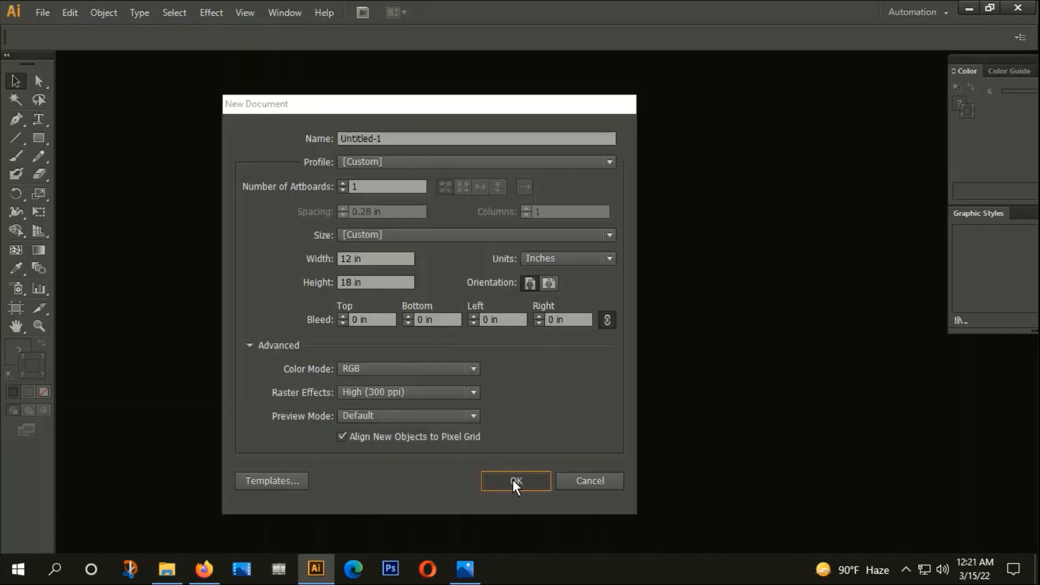
# Place the DDDDD image in the document and position it outside the artboard, beside its left edge.
pyautogui.click(46, 12)
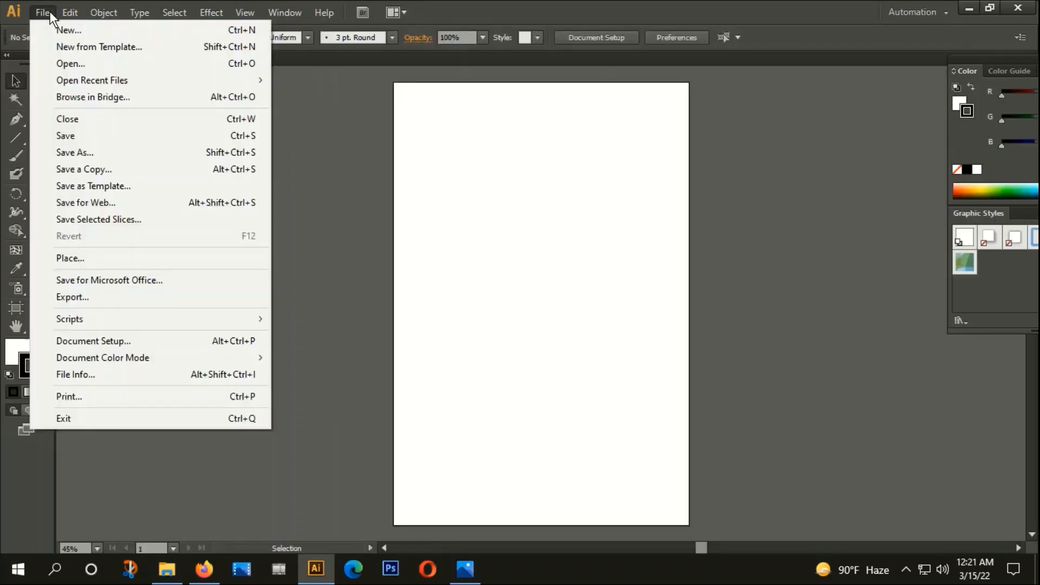
pyautogui.click(58, 264)
pyautogui.doubleClick(115, 109)
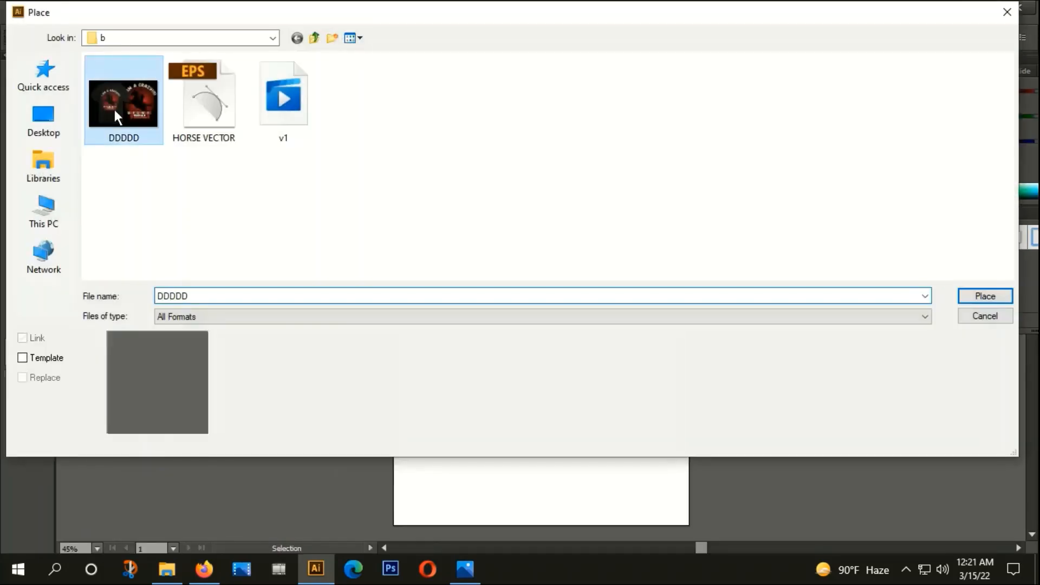
pyautogui.moveTo(582, 307); pyautogui.dragTo(281, 261)
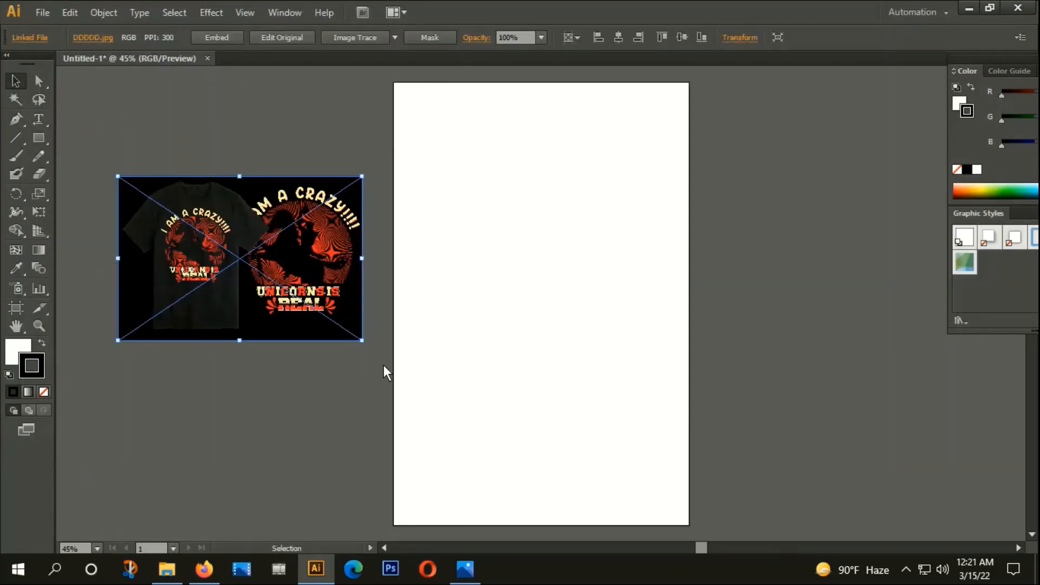
pyautogui.hotkey('ctrl', '-')
pyautogui.click(148, 310)
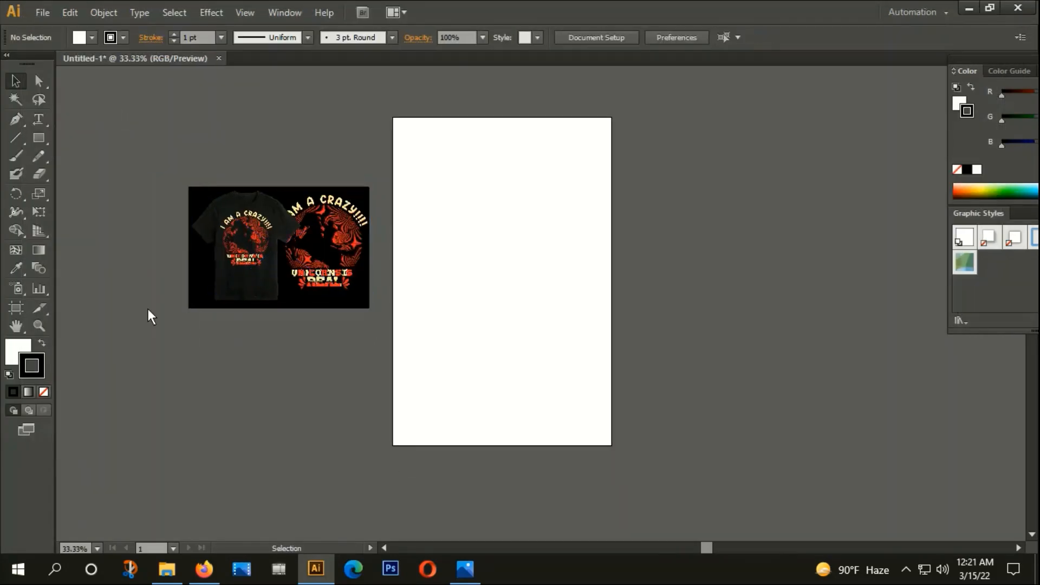
# Cover the whole artboard with a 12 × 18 in rectangle that has a black fill and no stroke.
pyautogui.click(38, 138)
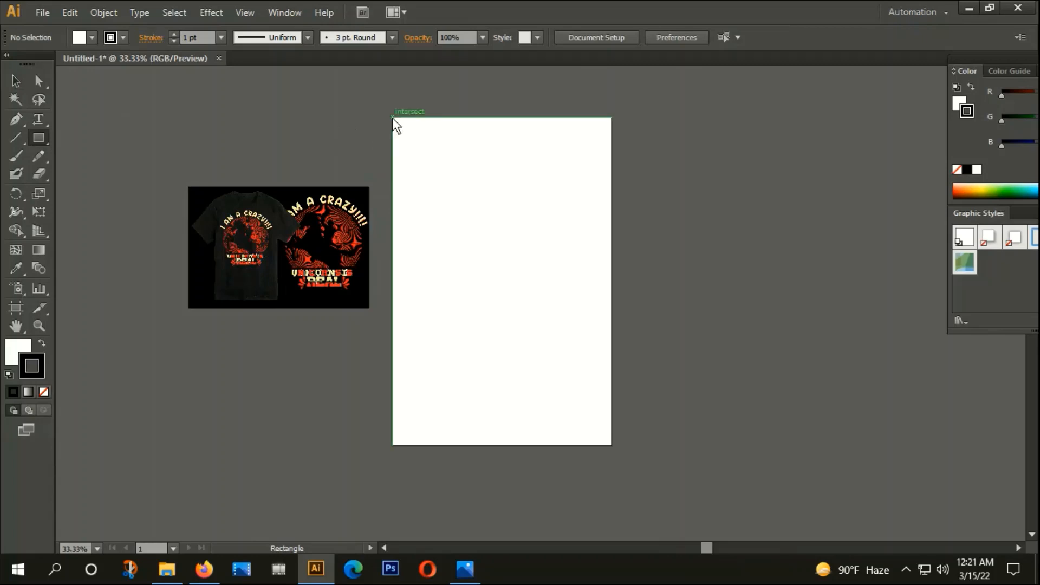
pyautogui.moveTo(393, 118)
pyautogui.mouseDown()
pyautogui.moveTo(506, 371)
pyautogui.moveTo(576, 446)
pyautogui.moveTo(615, 445)
pyautogui.mouseUp()
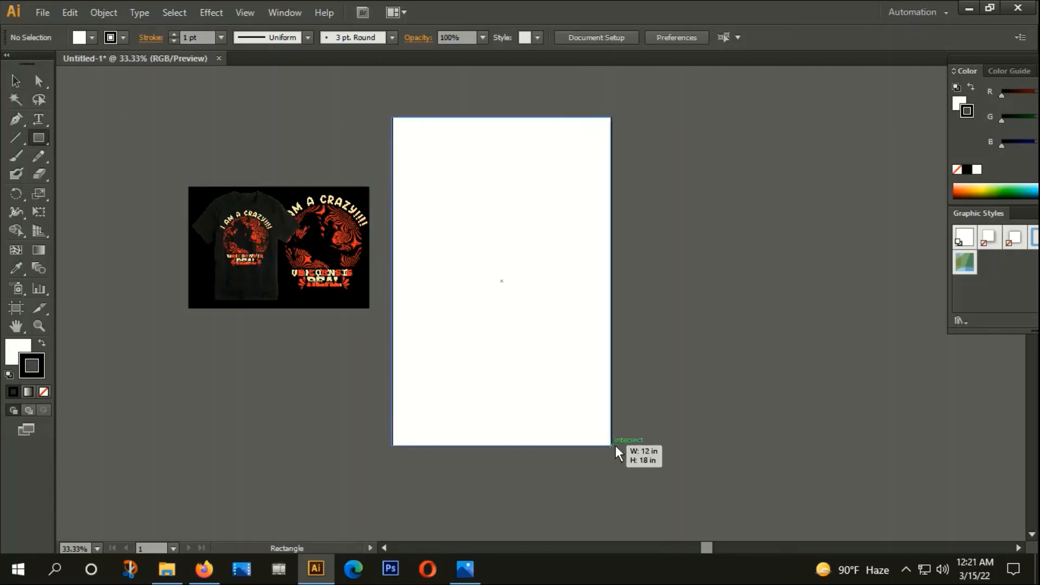
pyautogui.click(42, 343)
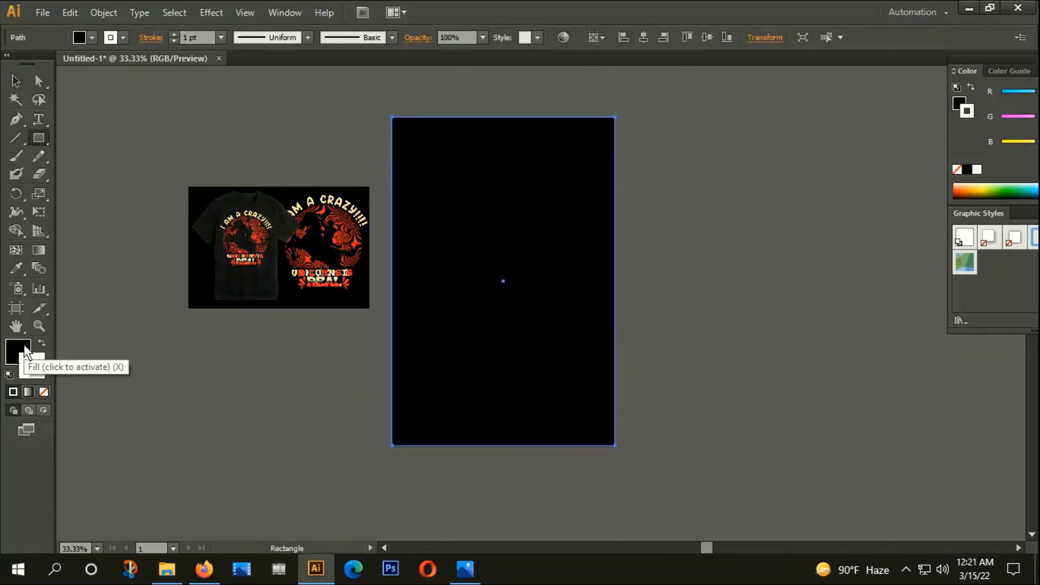
pyautogui.click(44, 392)
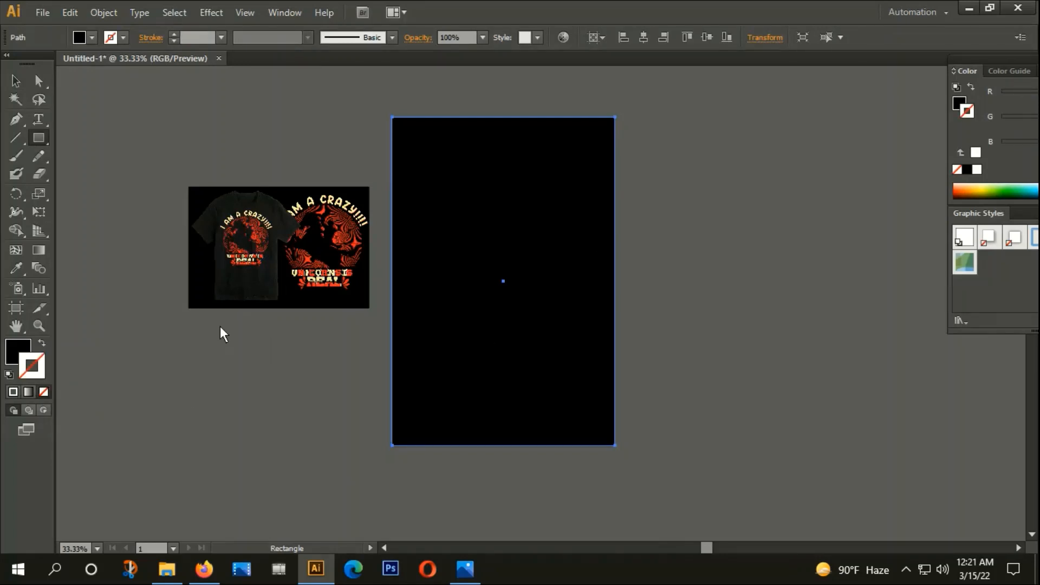
pyautogui.press('v')
pyautogui.hotkey('ctrl', 'shift', 'a')
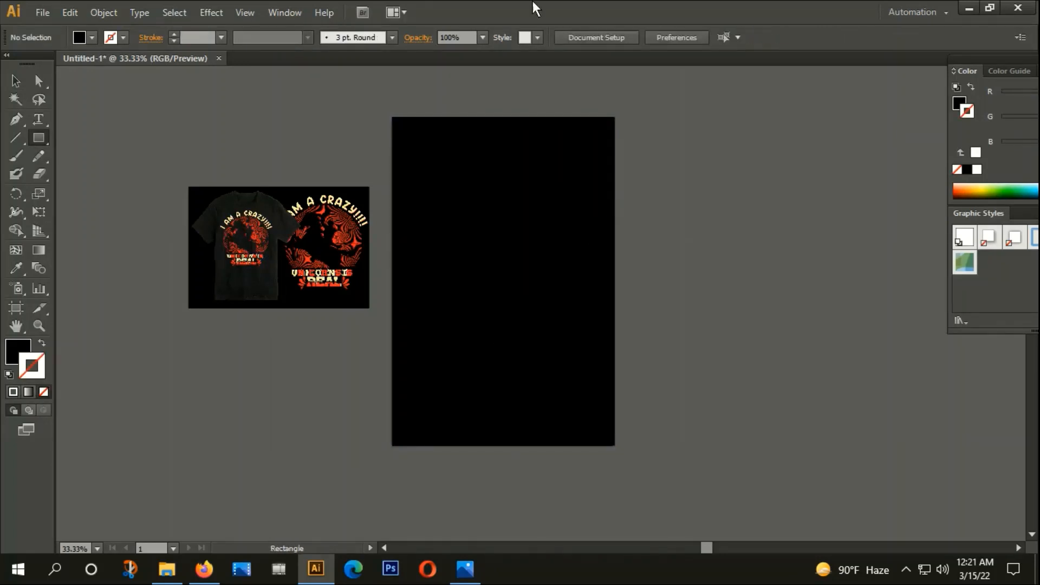
# Open the HORSE VECTOR EPS file as a separate document.
pyautogui.click(44, 16)
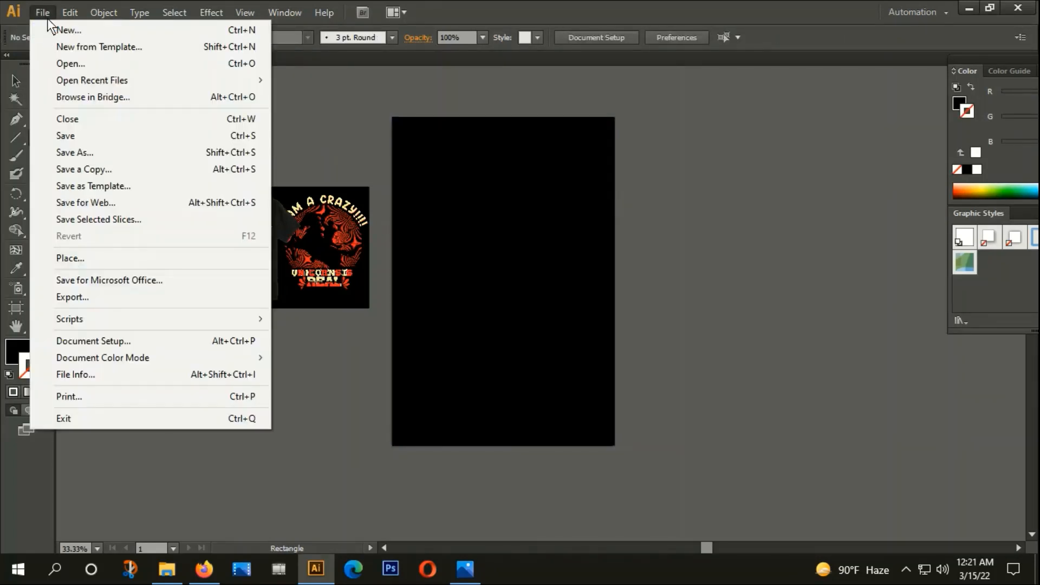
pyautogui.click(64, 65)
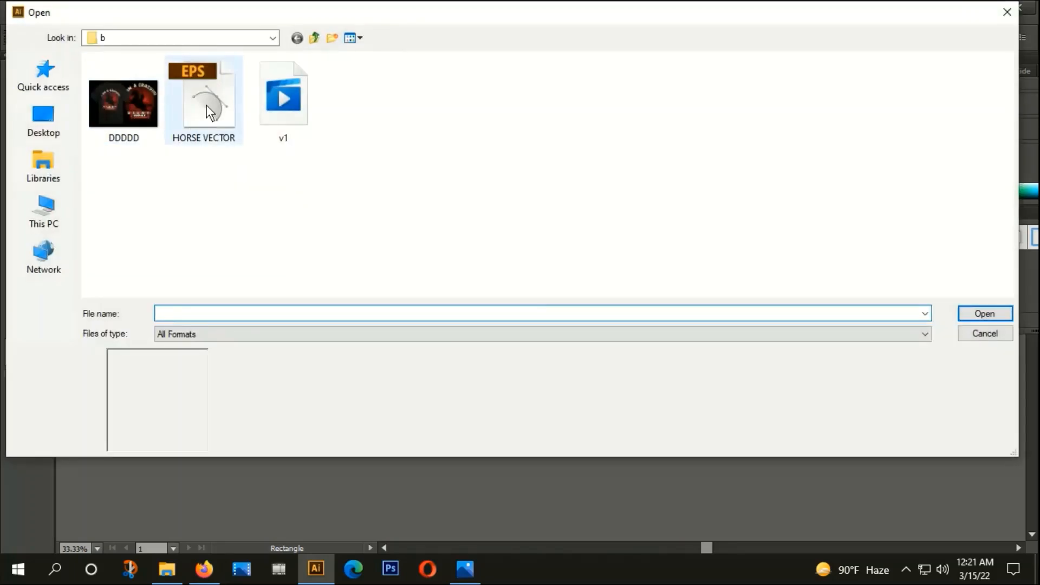
pyautogui.doubleClick(206, 105)
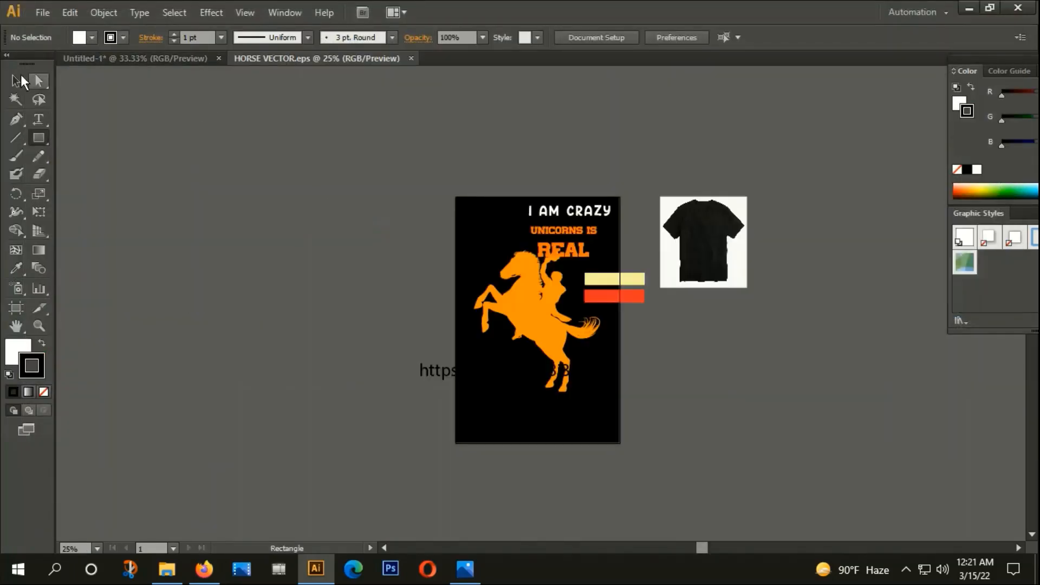
# Copy the horse, lettering, link text and colour bars into Untitled-1 and place them beside the artboard's right edge.
pyautogui.click(21, 82)
pyautogui.moveTo(481, 223); pyautogui.dragTo(633, 410)
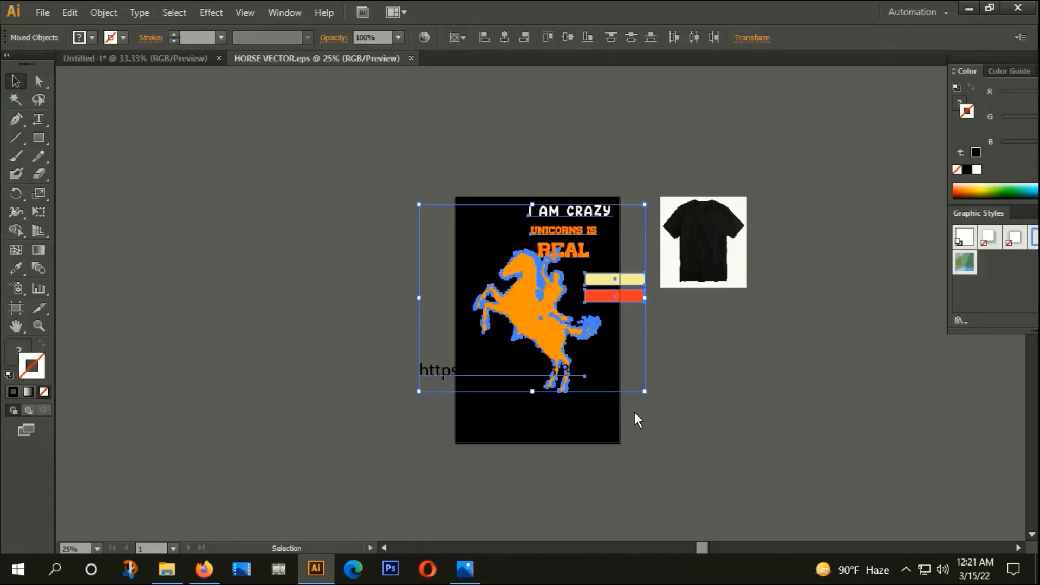
pyautogui.press('a')
pyautogui.click(160, 63)
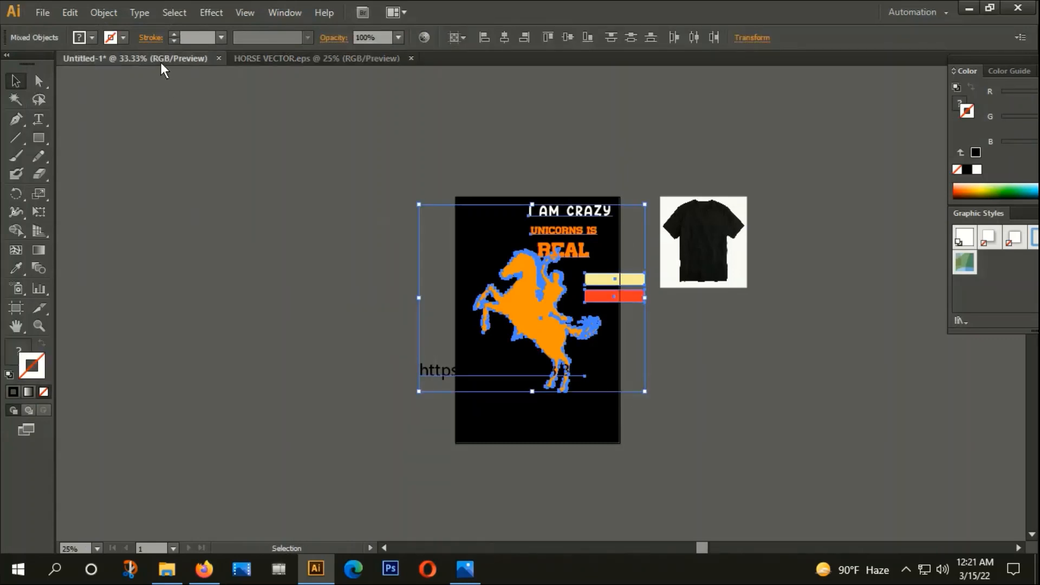
pyautogui.hotkey('ctrl', 'v')
pyautogui.moveTo(535, 360); pyautogui.dragTo(765, 230)
pyautogui.moveTo(777, 420); pyautogui.dragTo(652, 432)
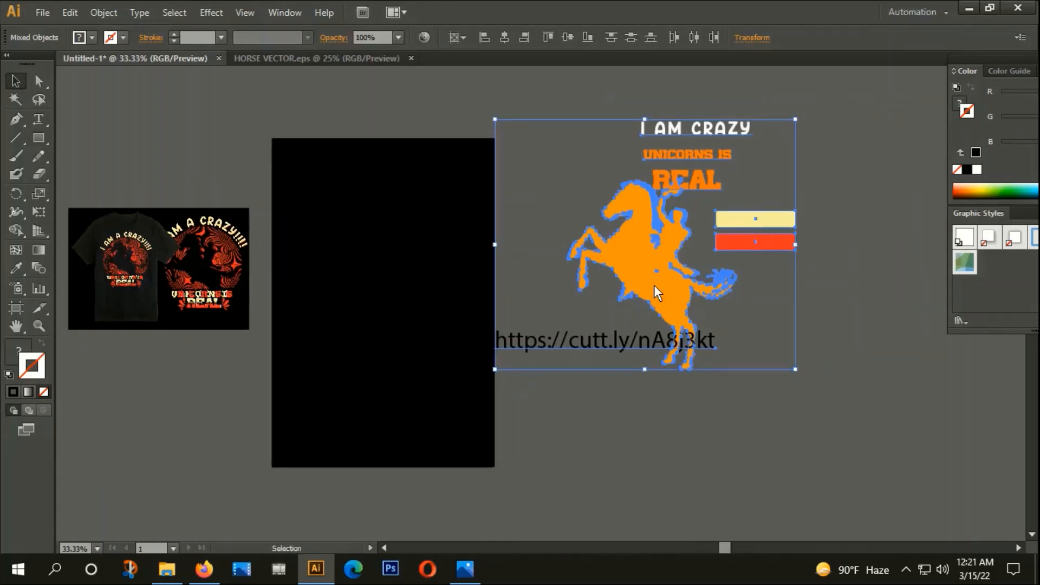
# Move the horse, lettering and link text a little farther right of the artboard, without the two colour bars.
pyautogui.click(667, 400)
pyautogui.moveTo(554, 94); pyautogui.dragTo(681, 427)
pyautogui.moveTo(648, 266); pyautogui.dragTo(697, 270)
pyautogui.click(663, 444)
pyautogui.moveTo(433, 338); pyautogui.dragTo(480, 298)
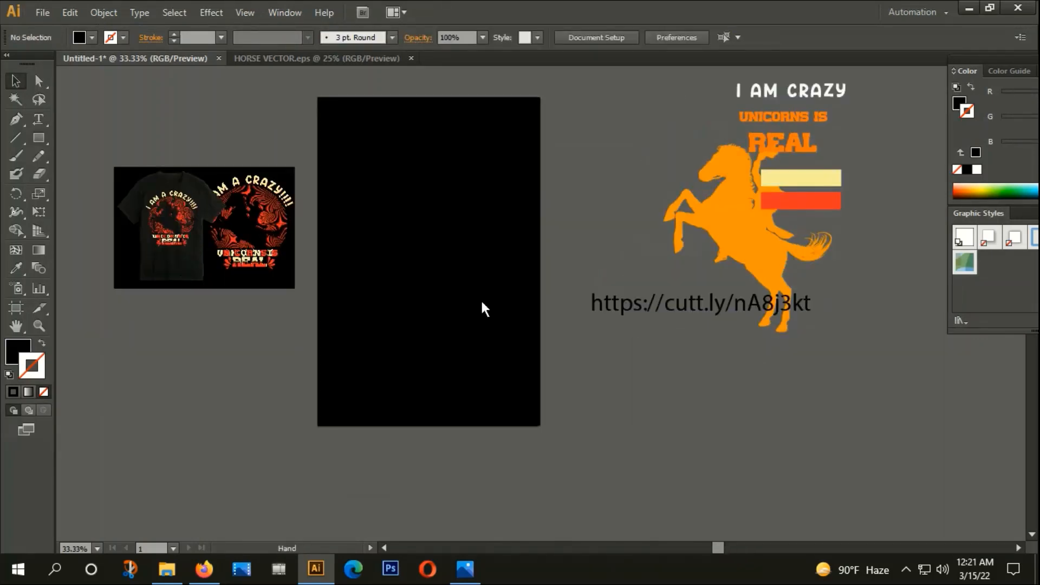
# Draw a large star with a very high number of points as a circular starburst and position it below the reference image.
pyautogui.moveTo(622, 419); pyautogui.dragTo(698, 371)
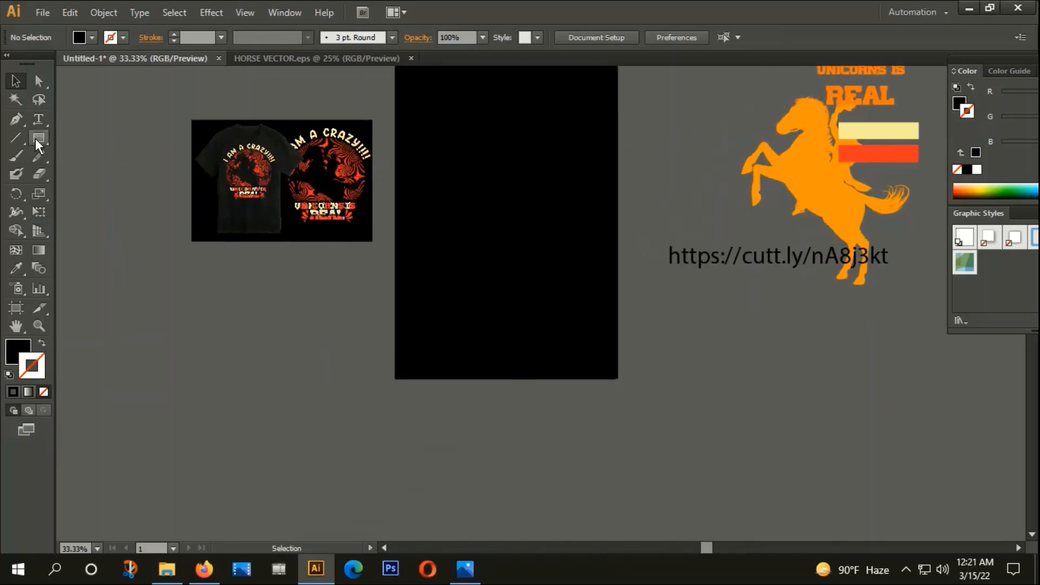
pyautogui.moveTo(47, 141); pyautogui.dragTo(87, 210)
pyautogui.scroll(2, 225, 432)
pyautogui.moveTo(222, 286); pyautogui.dragTo(226, 307)
pyautogui.press('Up')
pyautogui.press('Up')
pyautogui.press('Up')
pyautogui.press('Up')
pyautogui.press('Up')
pyautogui.press('Up')
pyautogui.press('Up')
pyautogui.press('Up')
pyautogui.press('Up')
pyautogui.press('Up')
pyautogui.press('Up')
pyautogui.press('Up')
pyautogui.press('Up')
pyautogui.press('Up')
pyautogui.press('Up')
pyautogui.press('Up')
pyautogui.press('Up')
pyautogui.press('Up')
pyautogui.press('Up')
pyautogui.press('Up')
pyautogui.press('Up')
pyautogui.press('Up')
pyautogui.press('Up')
pyautogui.press('Up')
pyautogui.press('Up')
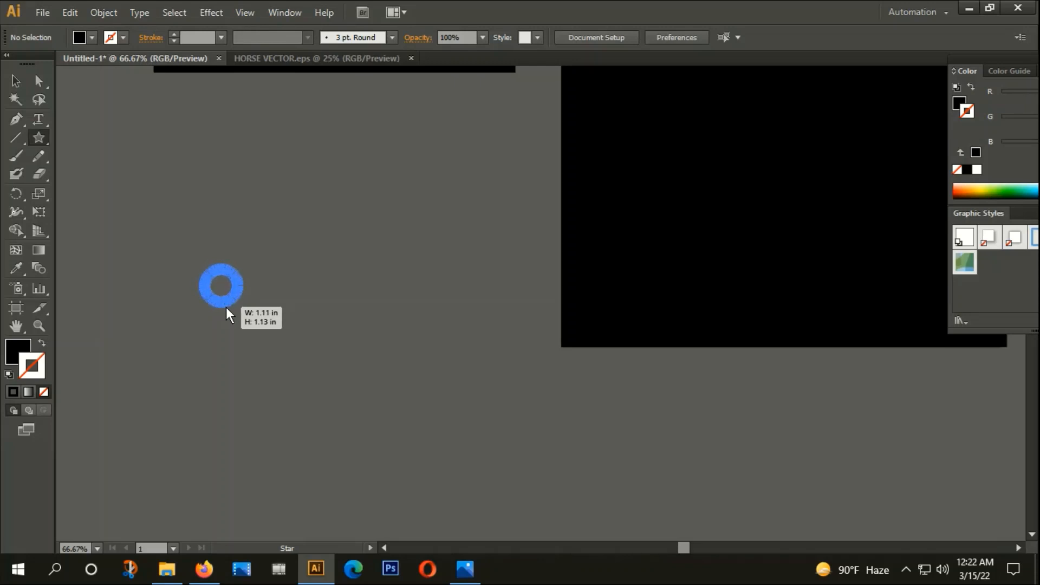
pyautogui.moveTo(226, 307); pyautogui.dragTo(429, 434)
pyautogui.click(16, 81)
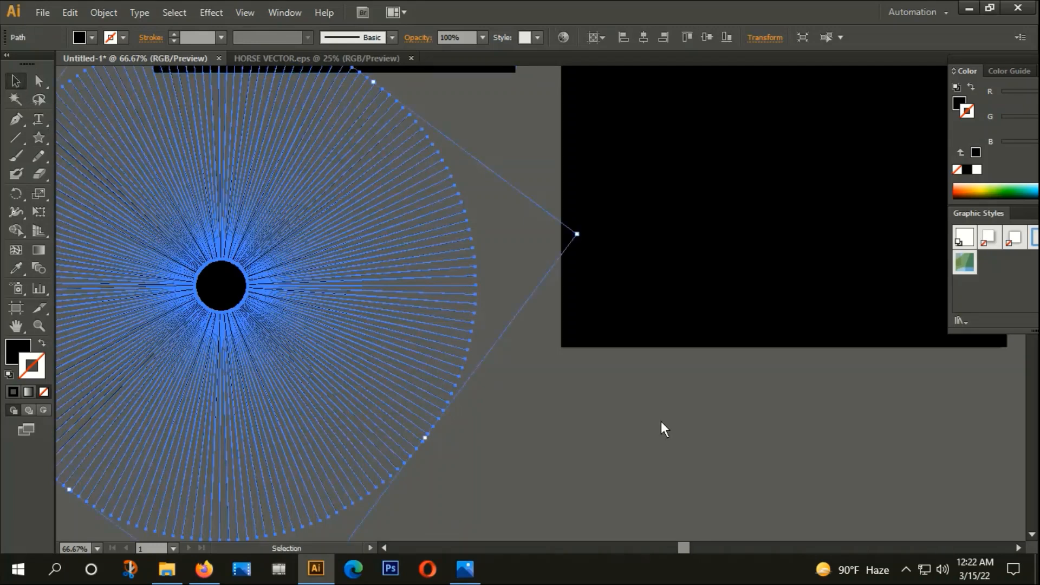
pyautogui.keyDown('alt'); pyautogui.scroll(-3, 493, 331); pyautogui.keyUp('alt')
pyautogui.moveTo(412, 325); pyautogui.dragTo(375, 348)
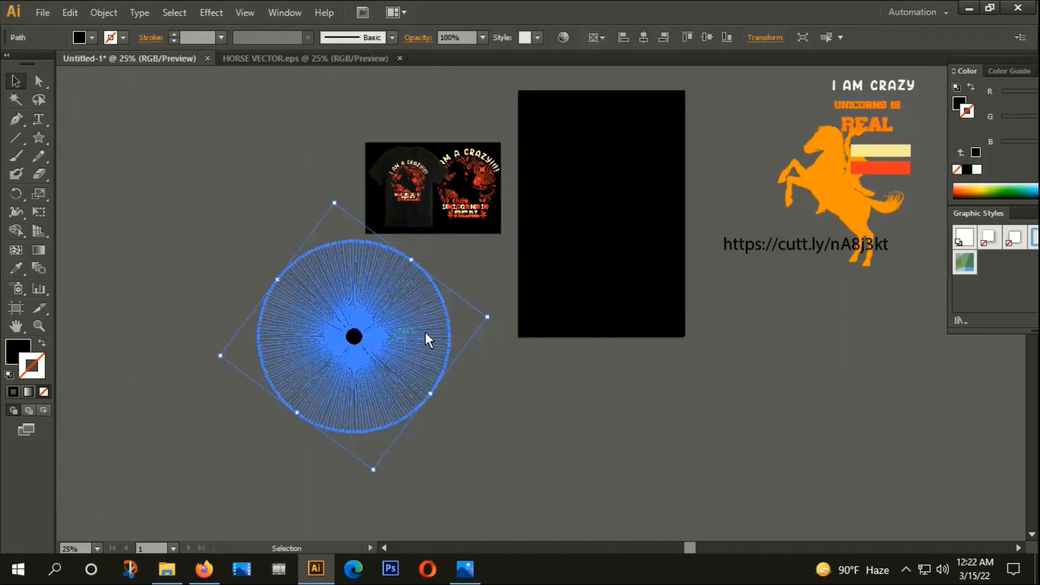
# Move the two colour bars onto the artboard's right edge and fill the starburst with the red bar's sampled colour.
pyautogui.moveTo(898, 148); pyautogui.dragTo(700, 132)
pyautogui.click(366, 257)
pyautogui.click(346, 316)
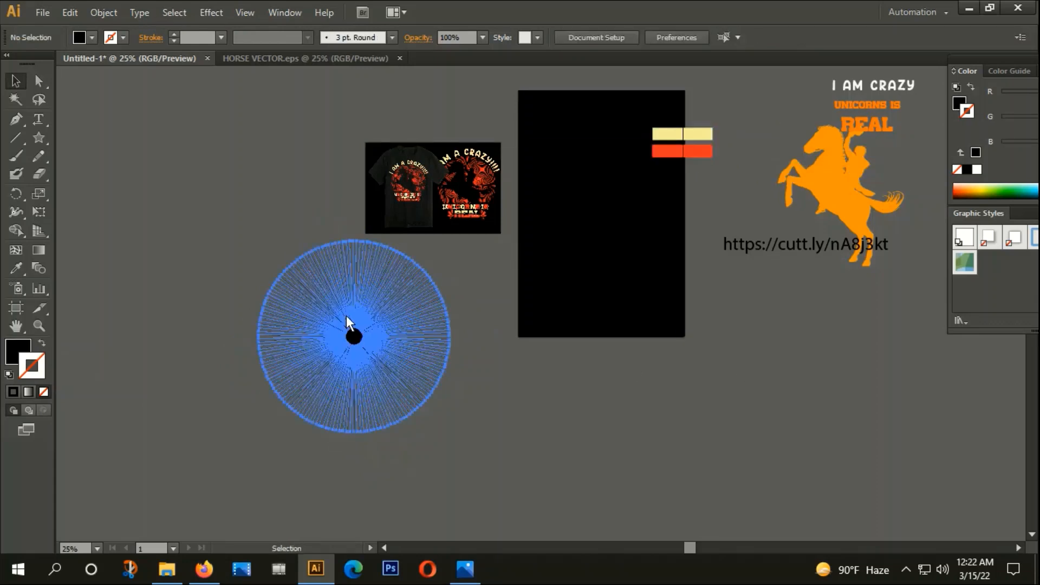
pyautogui.press('i')
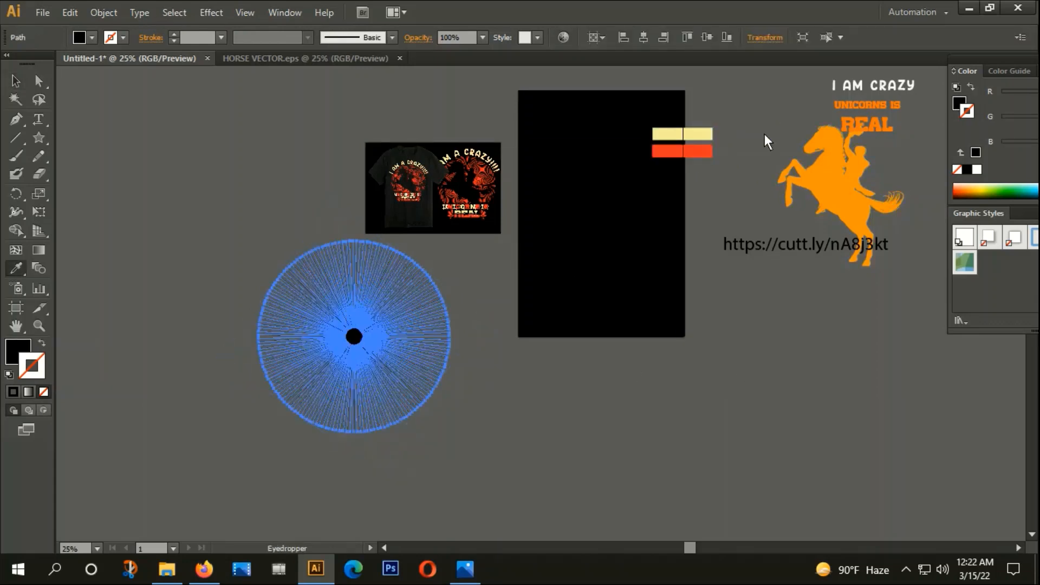
pyautogui.click(702, 150)
pyautogui.click(15, 81)
pyautogui.click(324, 396)
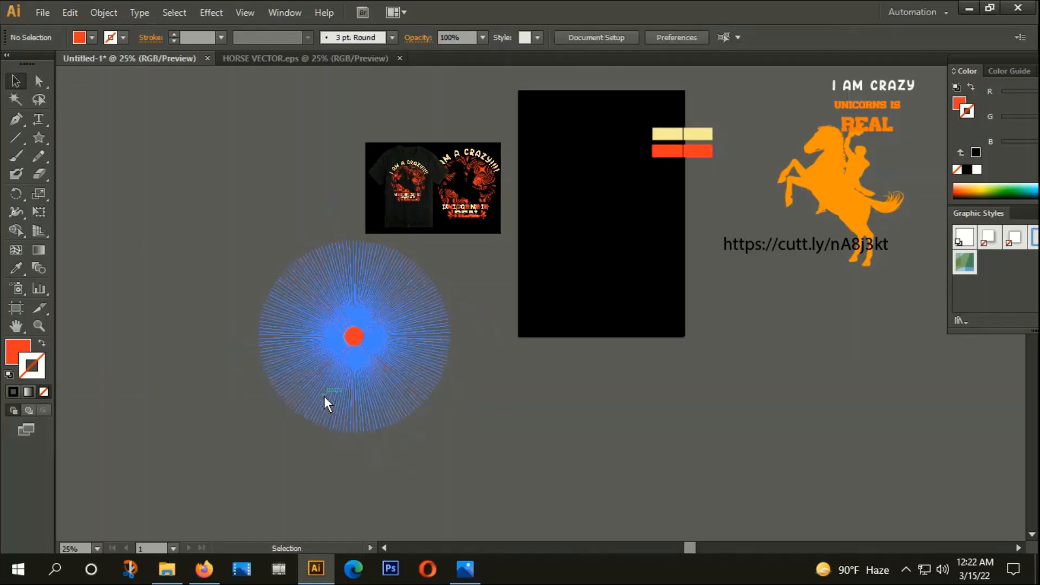
# Give the starburst a 1 pt stroke in the red FC062A and set its fill to the same red.
pyautogui.click(365, 323)
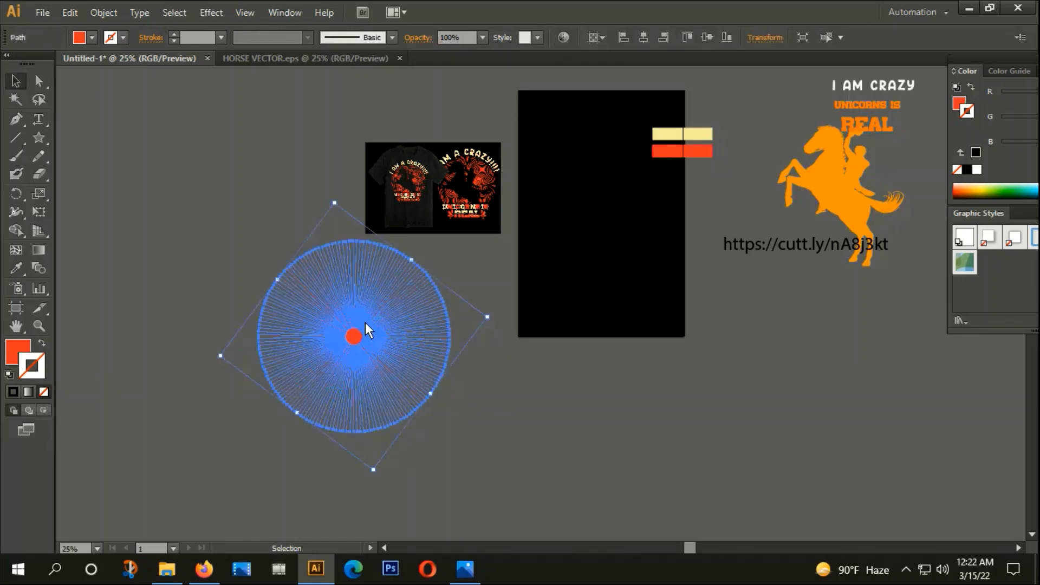
pyautogui.click(42, 346)
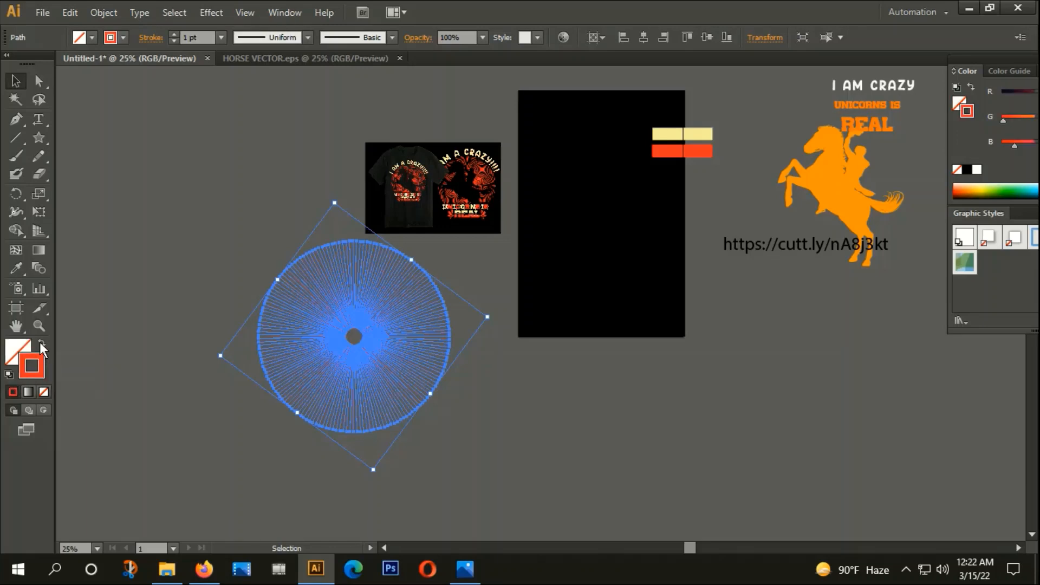
pyautogui.doubleClick(34, 366)
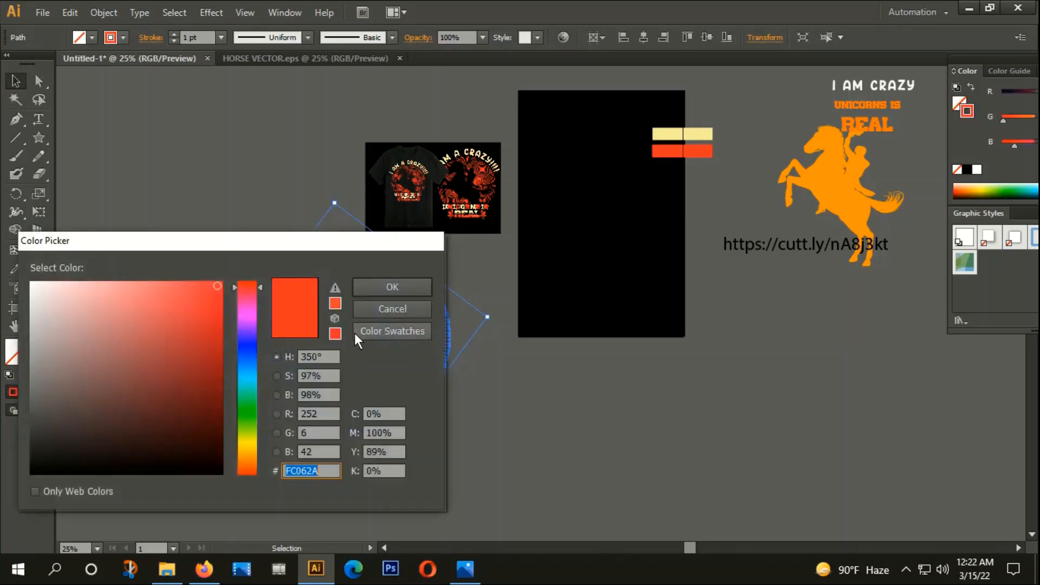
pyautogui.click(374, 287)
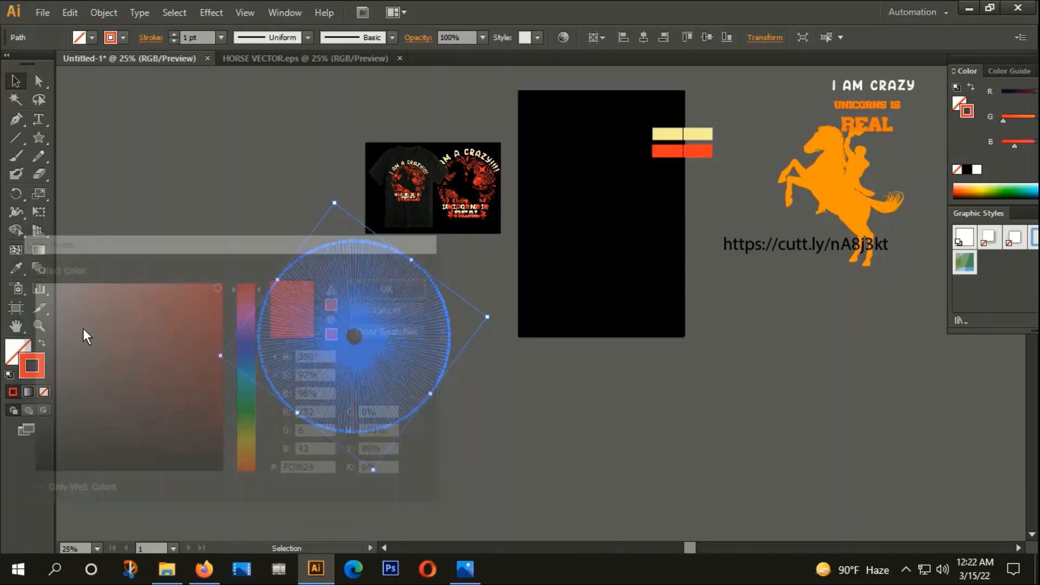
pyautogui.doubleClick(11, 350)
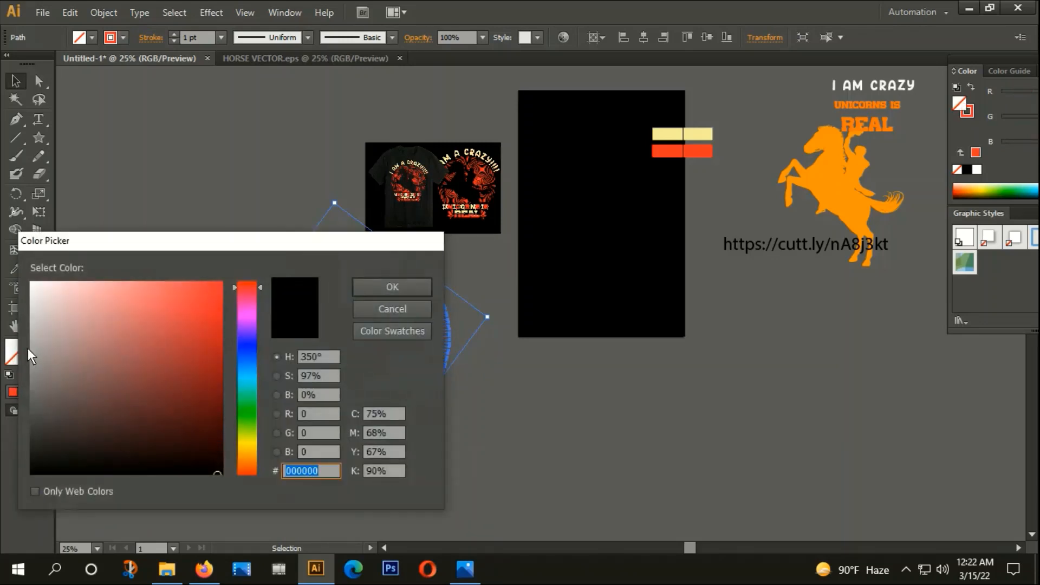
pyautogui.click(401, 284)
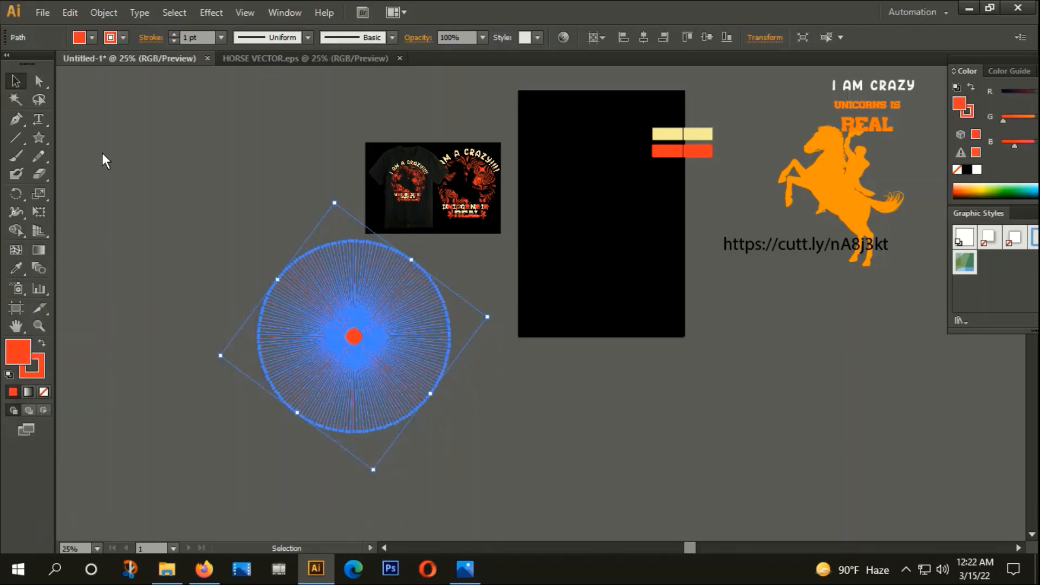
pyautogui.click(222, 255)
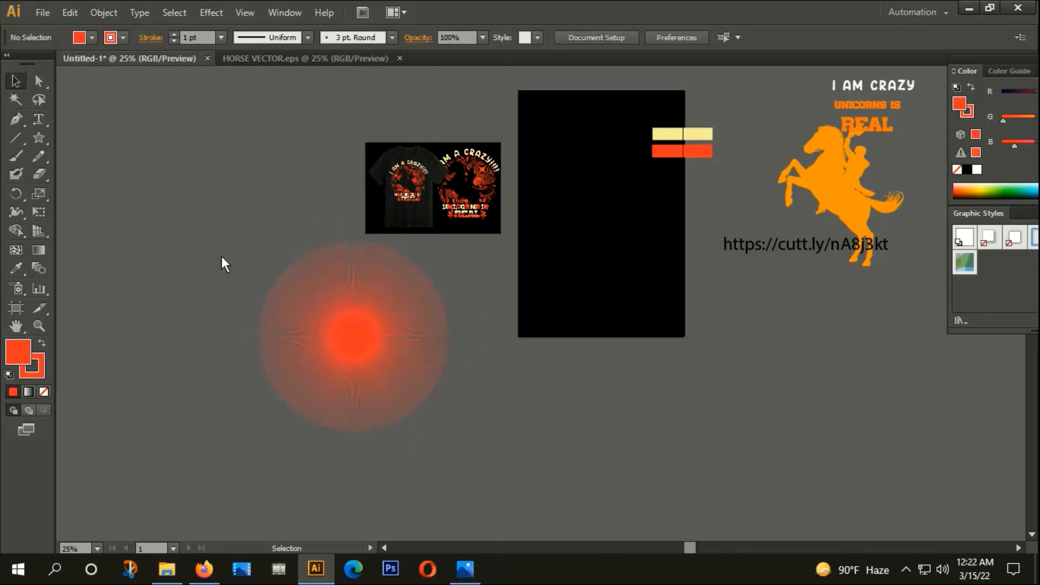
# Increase the red starburst's stroke weight to 3 pt.
pyautogui.scroll(3, 279, 327)
pyautogui.scroll(1, 278, 328)
pyautogui.click(391, 313)
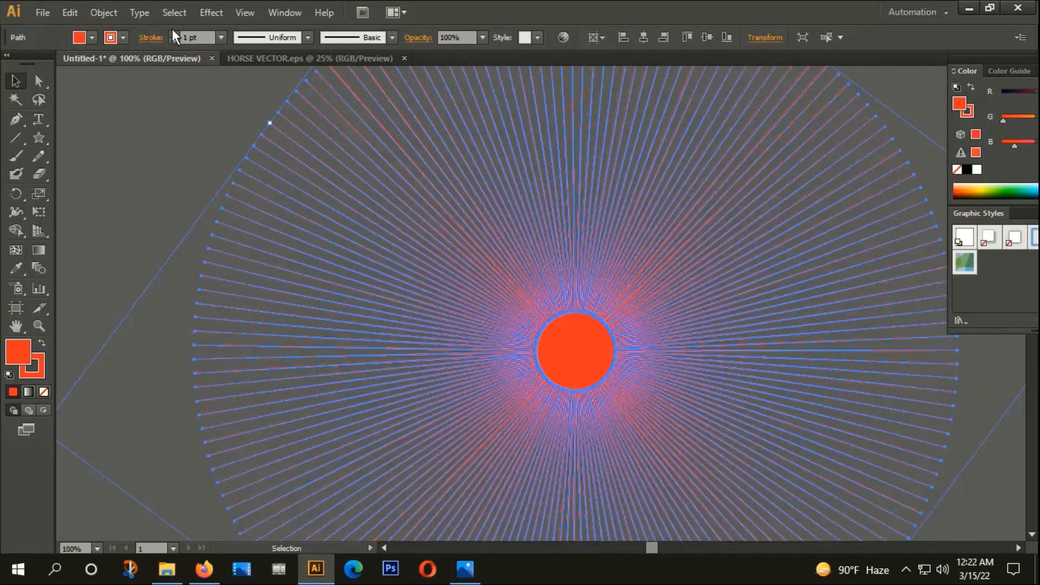
pyautogui.click(170, 34)
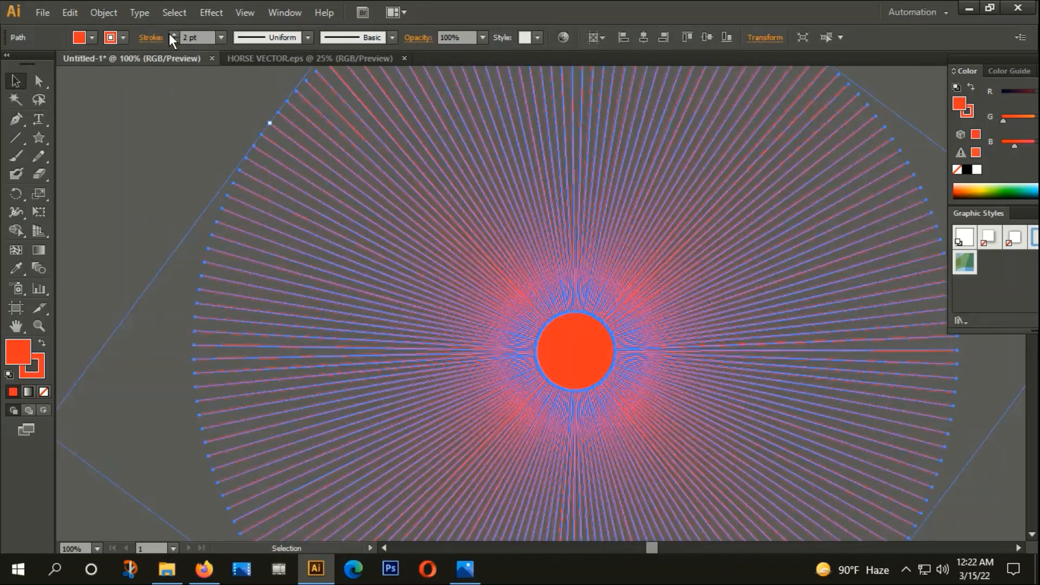
pyautogui.click(161, 138)
pyautogui.scroll(-3, 175, 307)
pyautogui.click(314, 327)
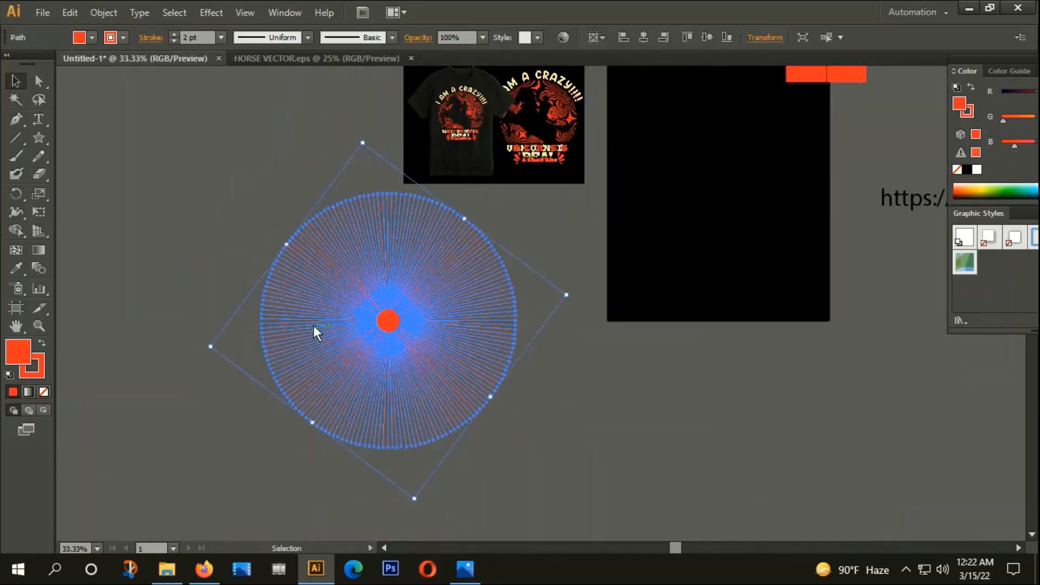
pyautogui.click(173, 33)
pyautogui.click(215, 292)
# Set the starburst's stroke corners to round join so its ray tips are rounded.
pyautogui.scroll(5, 307, 261)
pyautogui.click(235, 218)
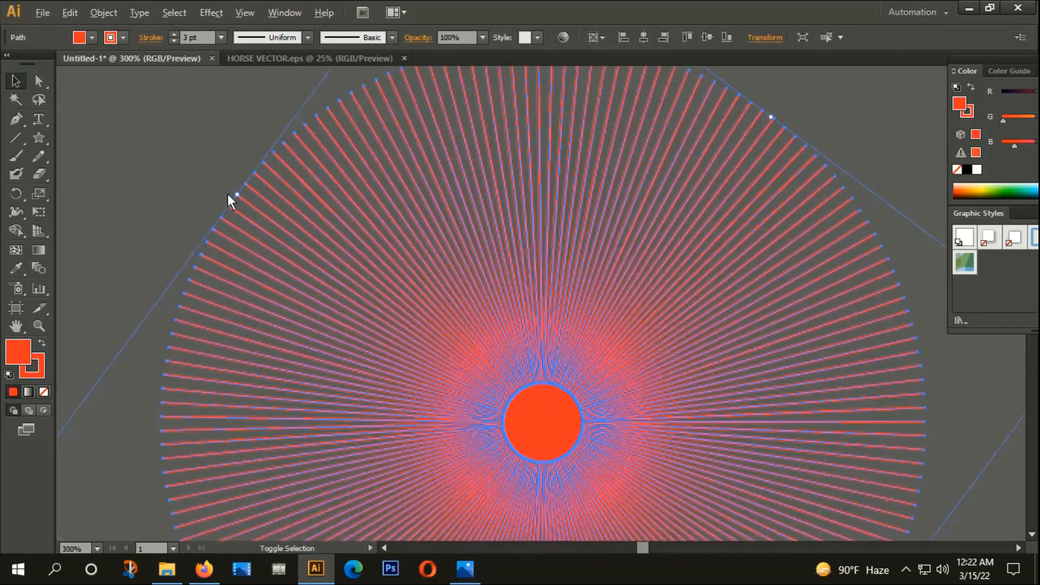
pyautogui.scroll(6, 232, 199)
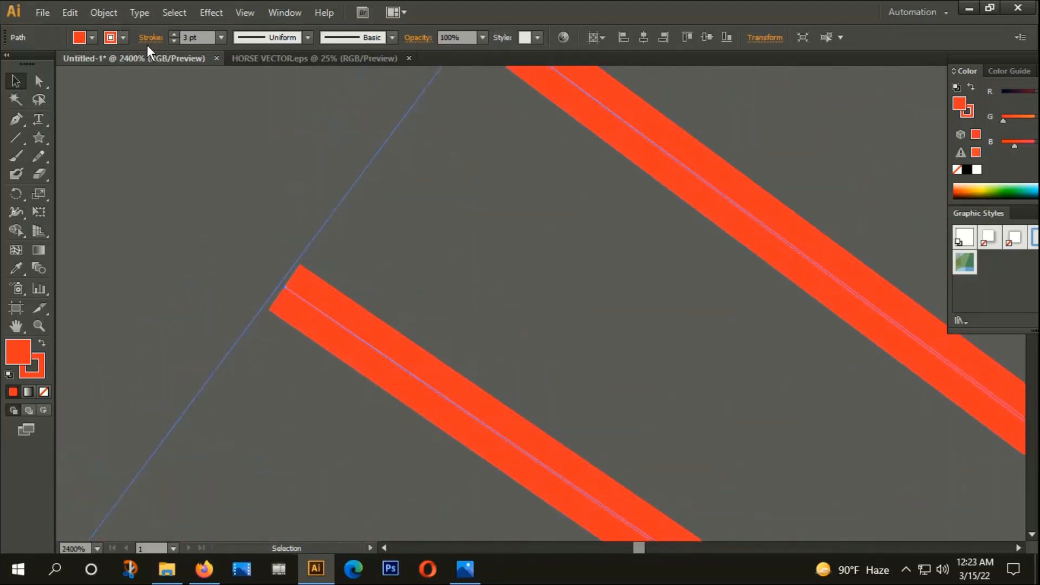
pyautogui.click(154, 36)
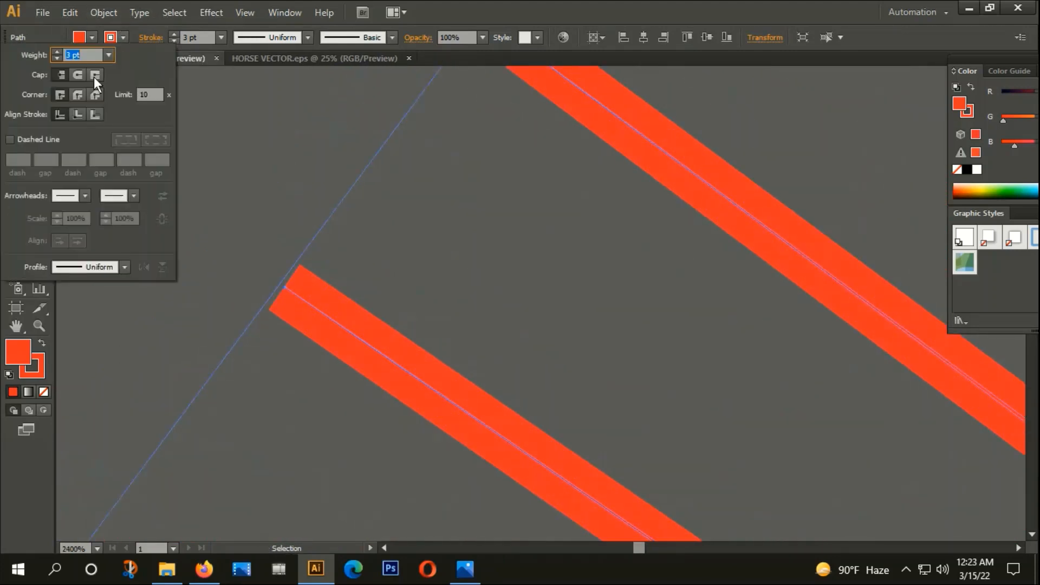
pyautogui.click(77, 93)
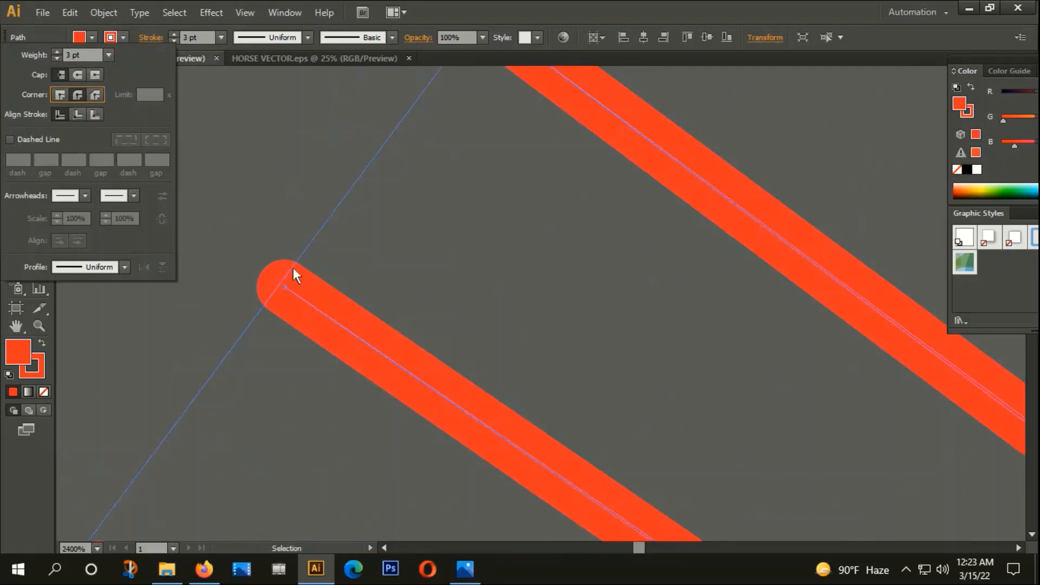
pyautogui.scroll(-10, 242, 194)
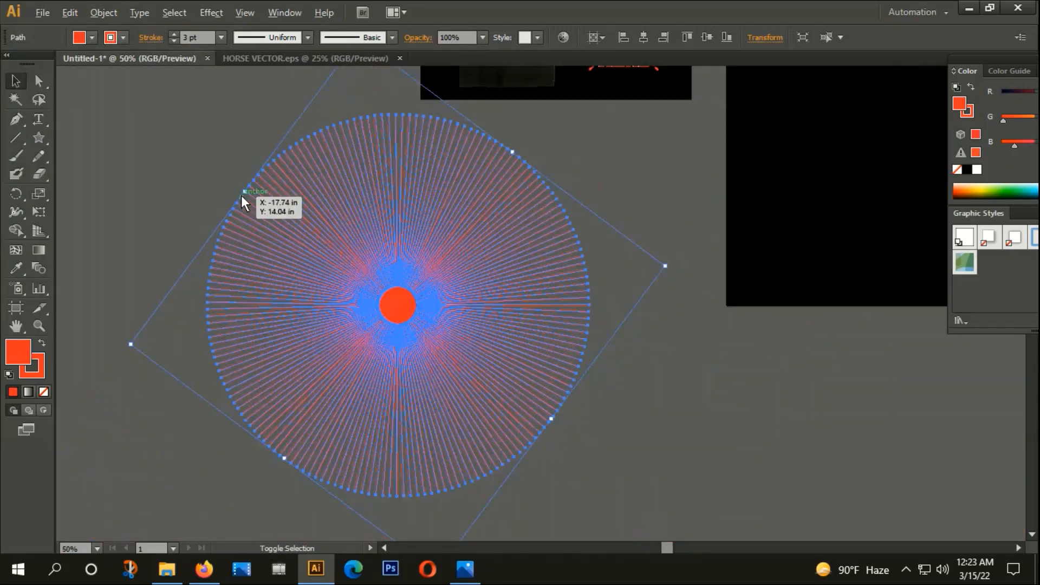
# Expand the starburst's appearance, then expand its fill and stroke into shapes.
pyautogui.click(112, 10)
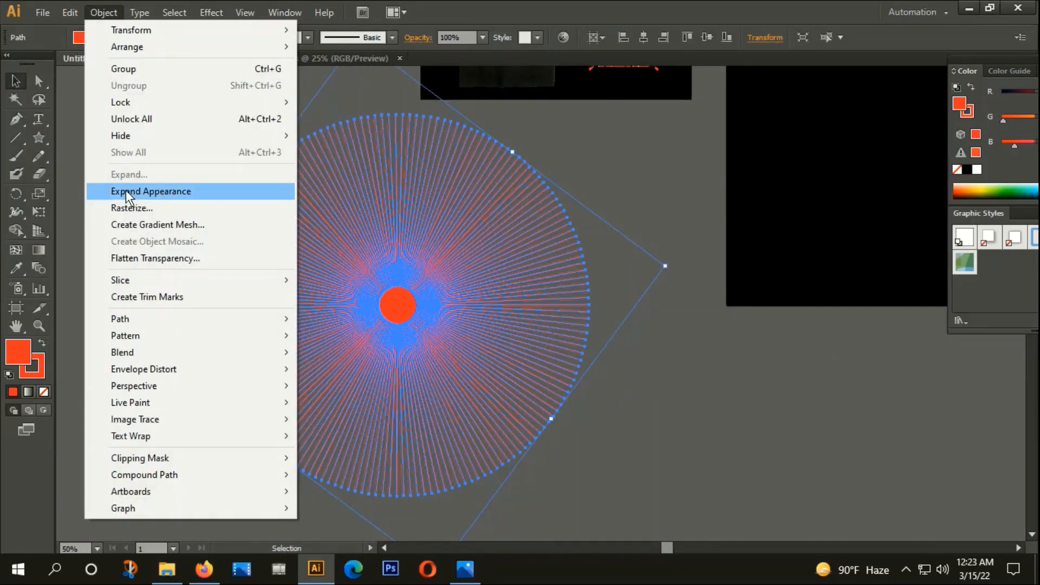
pyautogui.click(126, 190)
pyautogui.click(92, 15)
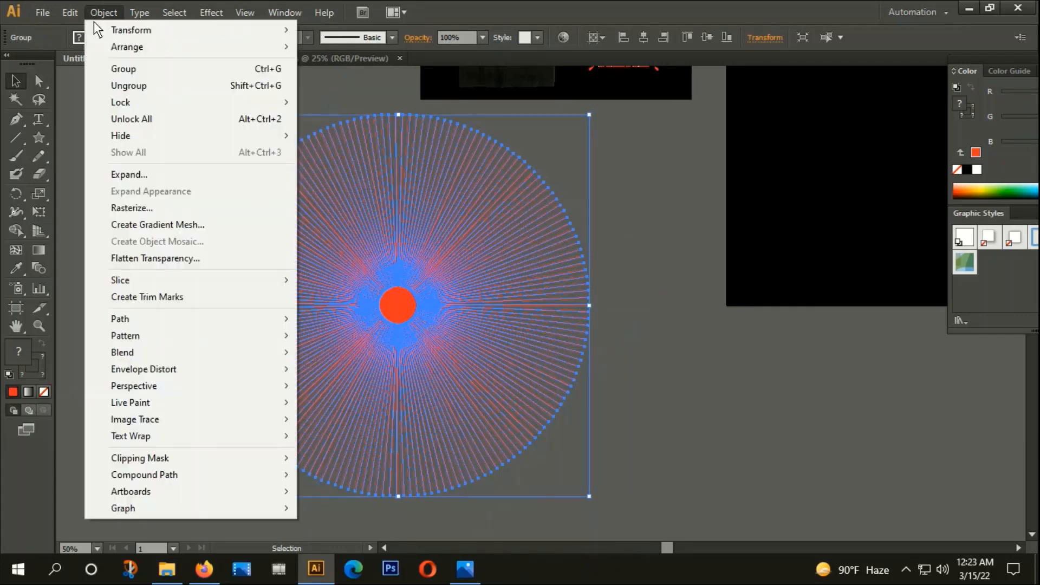
pyautogui.click(121, 172)
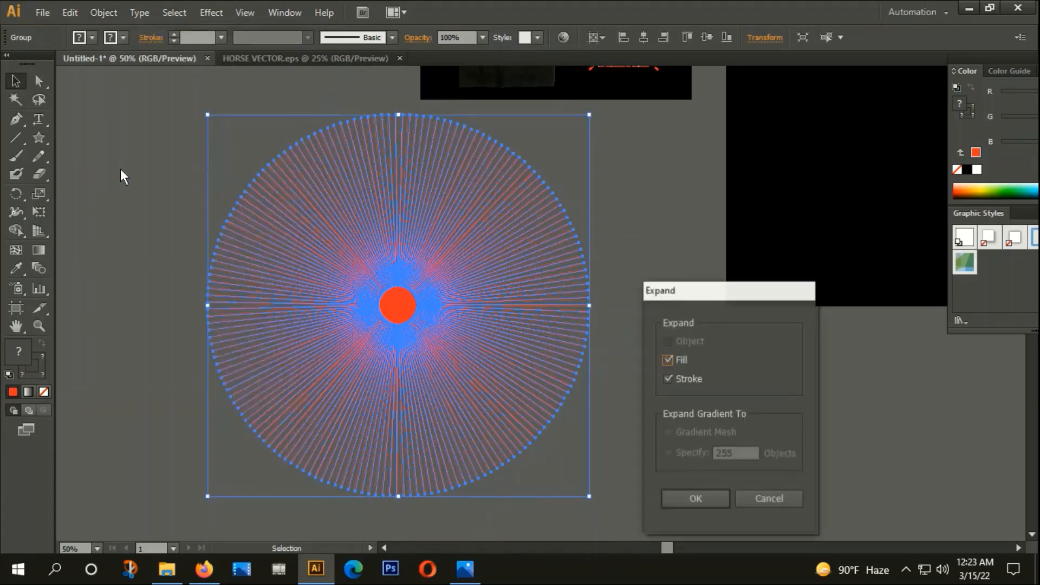
pyautogui.click(689, 496)
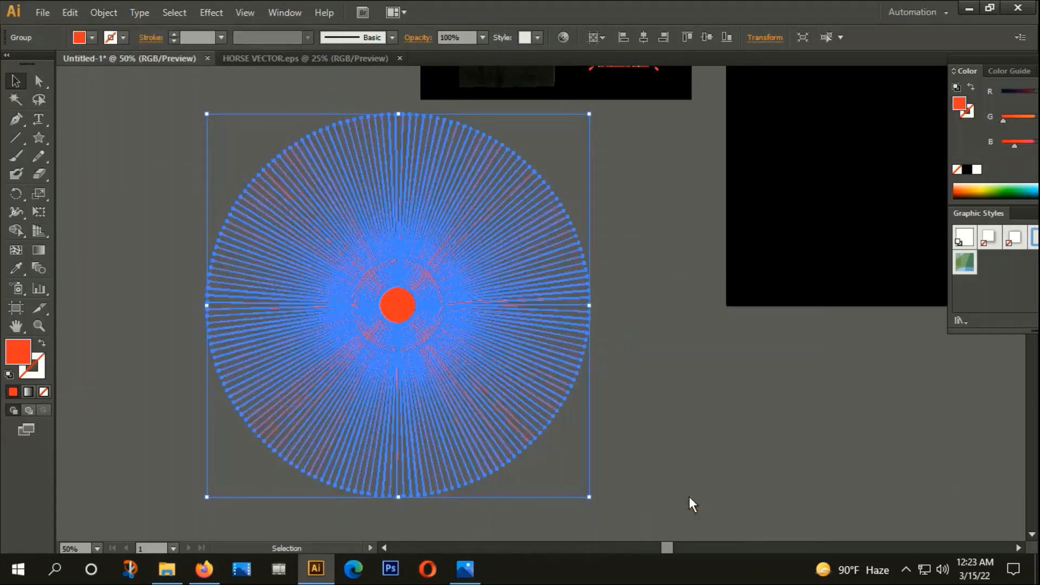
# Scale the starburst group down proportionally about its centre to roughly two thirds of its size.
pyautogui.click(677, 417)
pyautogui.scroll(-3, 178, 207)
pyautogui.rightClick(220, 240)
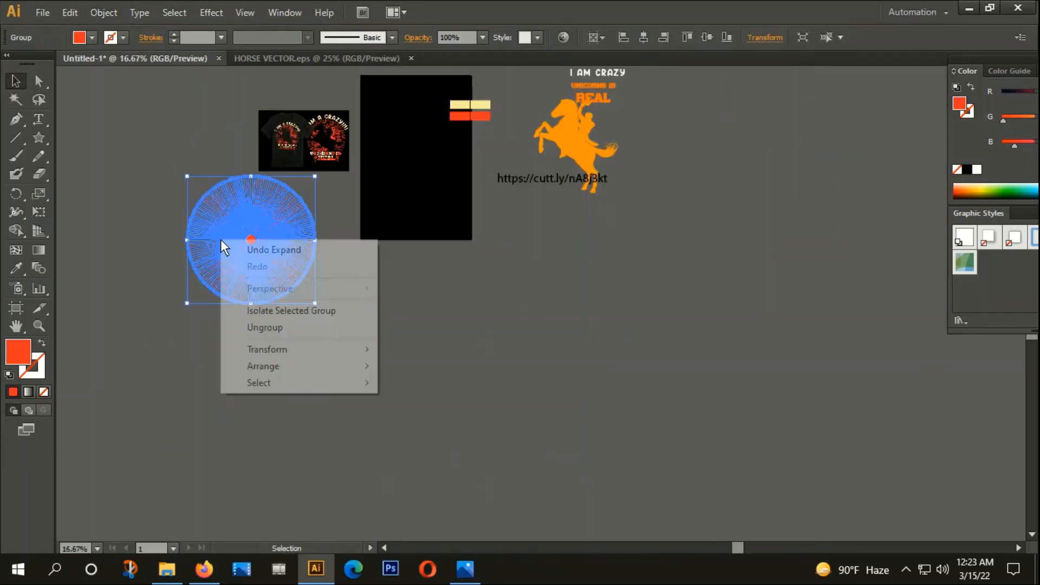
pyautogui.click(345, 208)
pyautogui.click(283, 233)
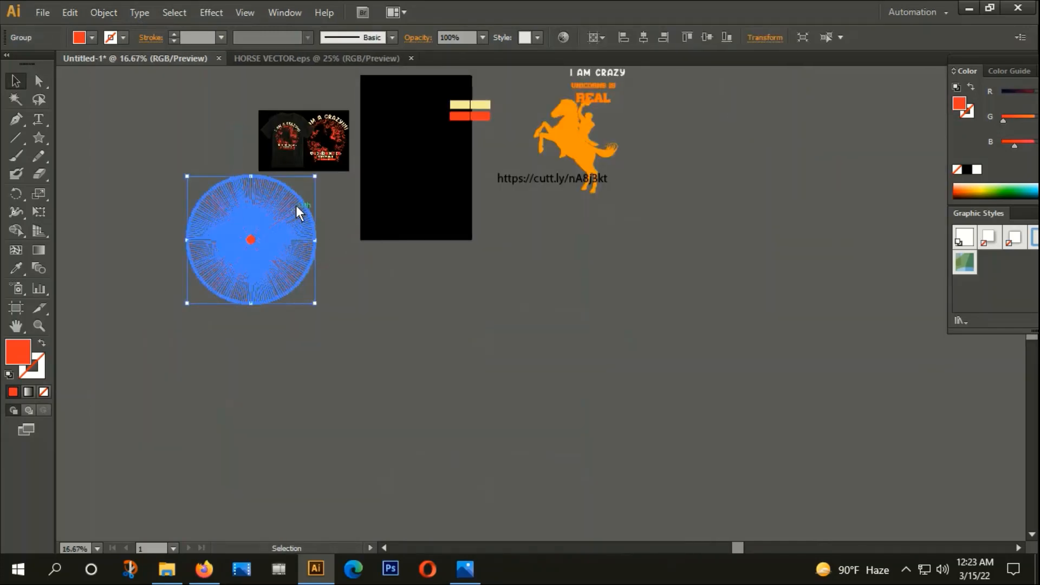
pyautogui.moveTo(314, 176); pyautogui.dragTo(293, 198)
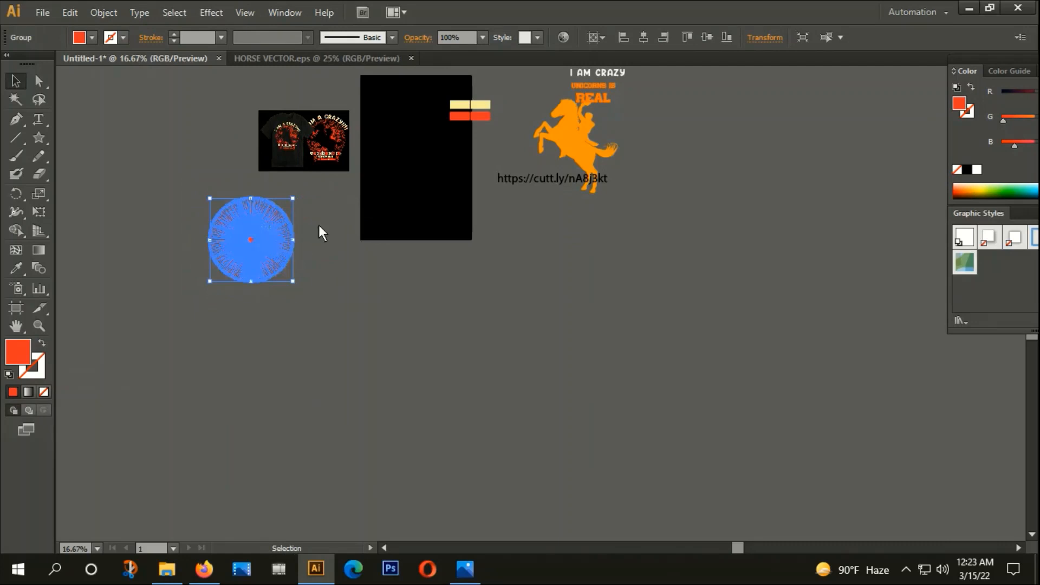
# Centre the starburst horizontally and vertically on the black artboard.
pyautogui.click(594, 39)
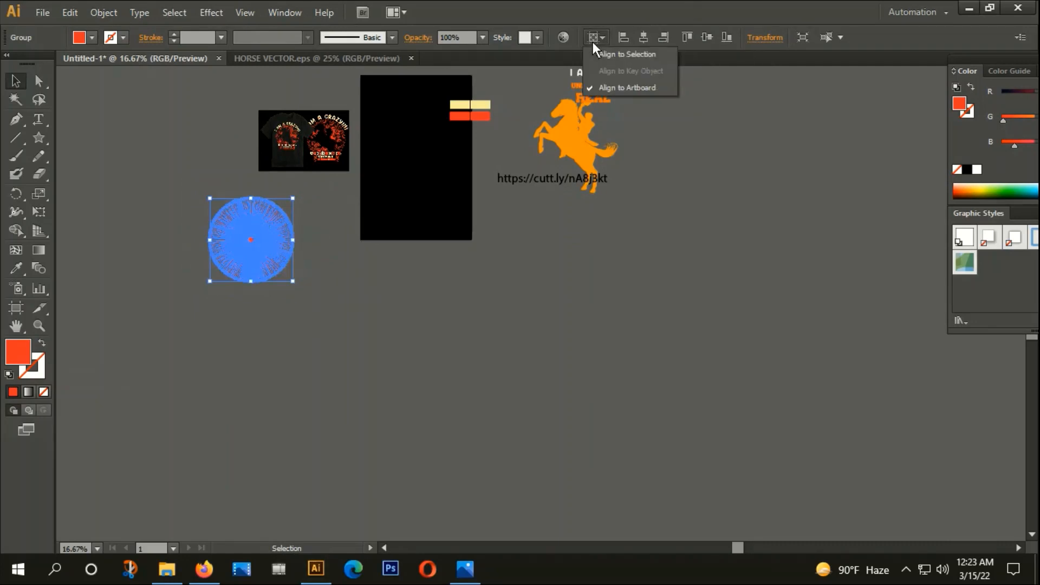
pyautogui.click(647, 39)
pyautogui.click(706, 41)
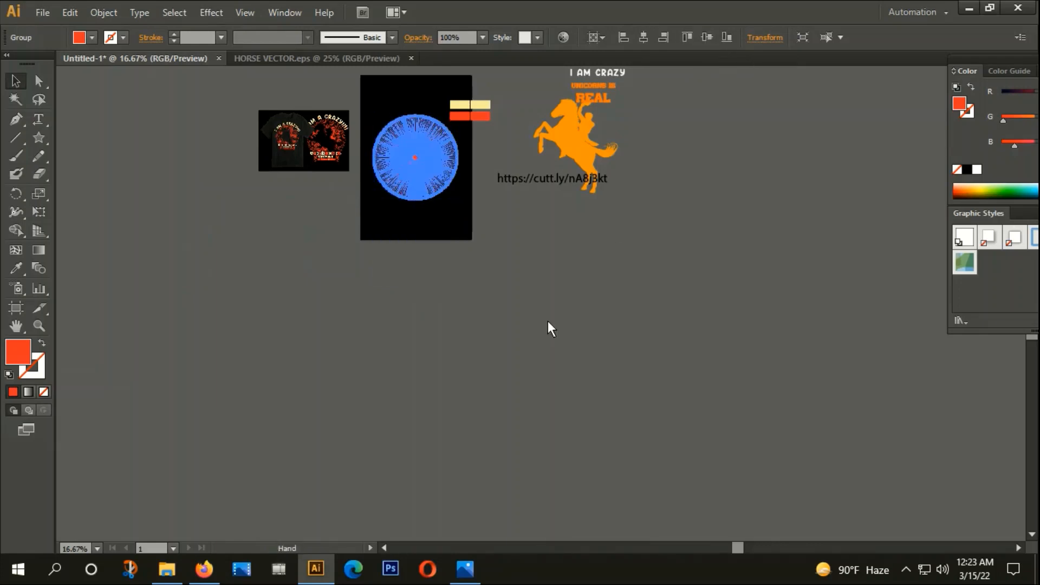
pyautogui.moveTo(548, 321); pyautogui.dragTo(495, 395)
pyautogui.click(467, 359)
pyautogui.scroll(3, 360, 228)
pyautogui.click(431, 301)
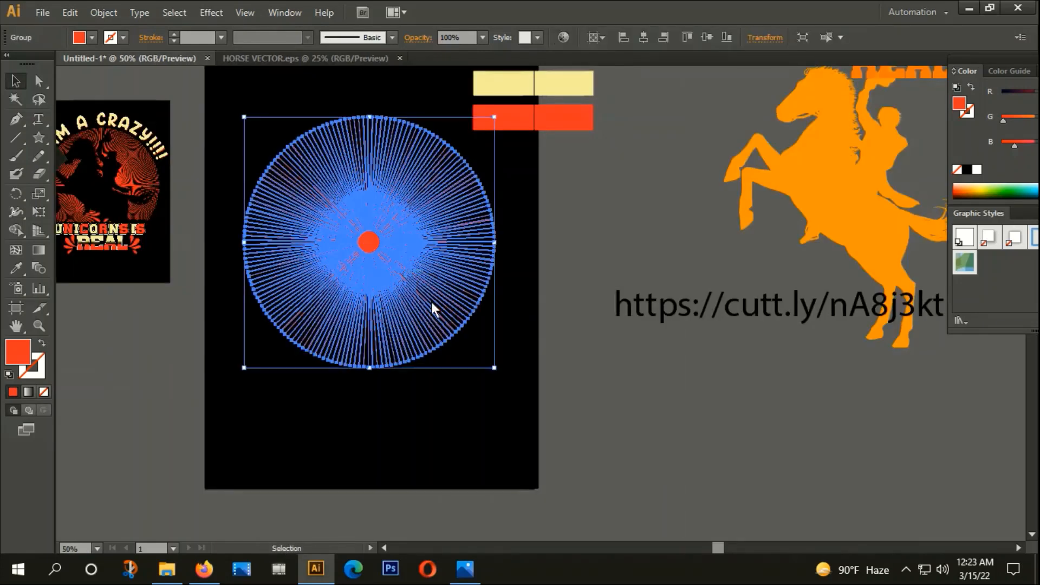
pyautogui.click(398, 362)
pyautogui.scroll(-1, 397, 362)
pyautogui.click(710, 240)
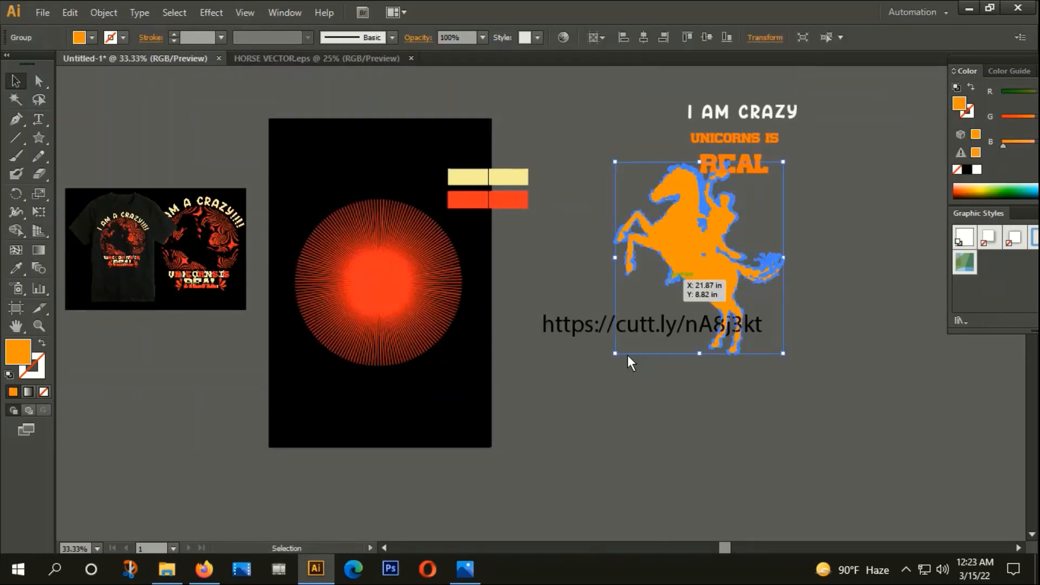
pyautogui.click(600, 353)
pyautogui.click(600, 334)
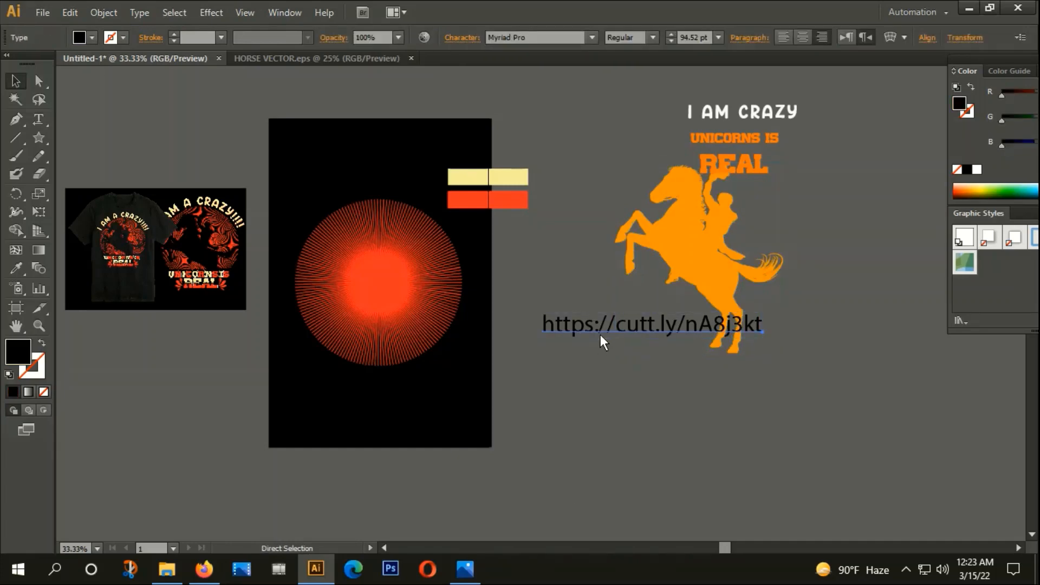
pyautogui.click(204, 579)
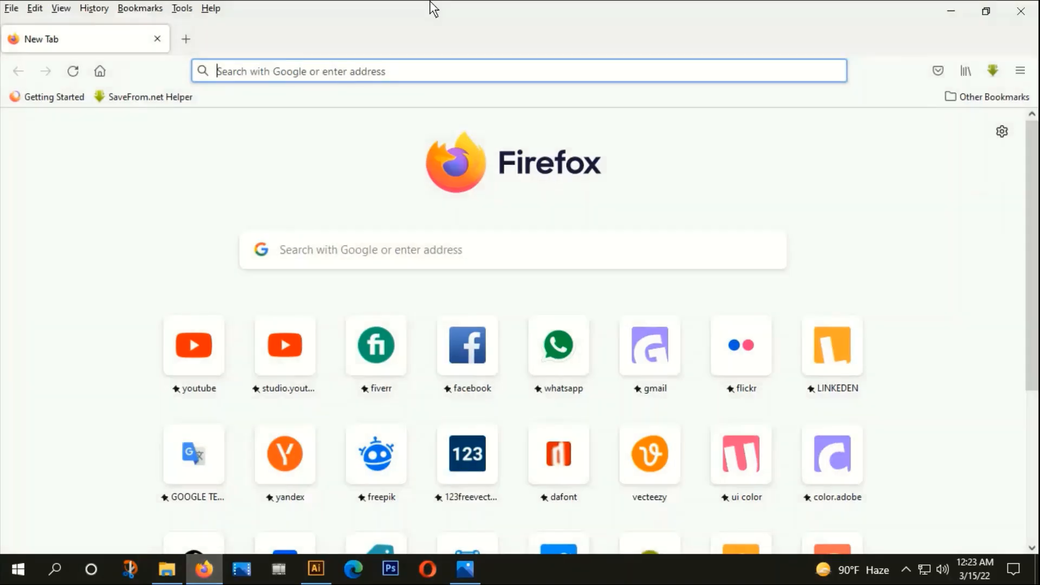
pyautogui.click(394, 73)
pyautogui.write('https://cutt.ly/nA8j3kt')
pyautogui.press('Return')
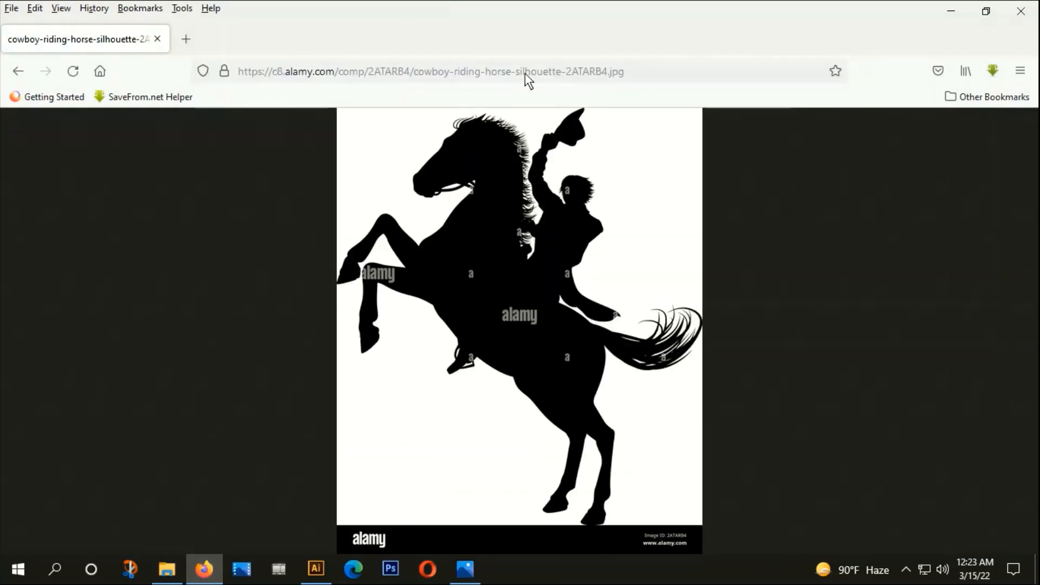
# Copy the cowboy-on-horse silhouette image from the web page and paste it into the Illustrator document.
pyautogui.rightClick(461, 196)
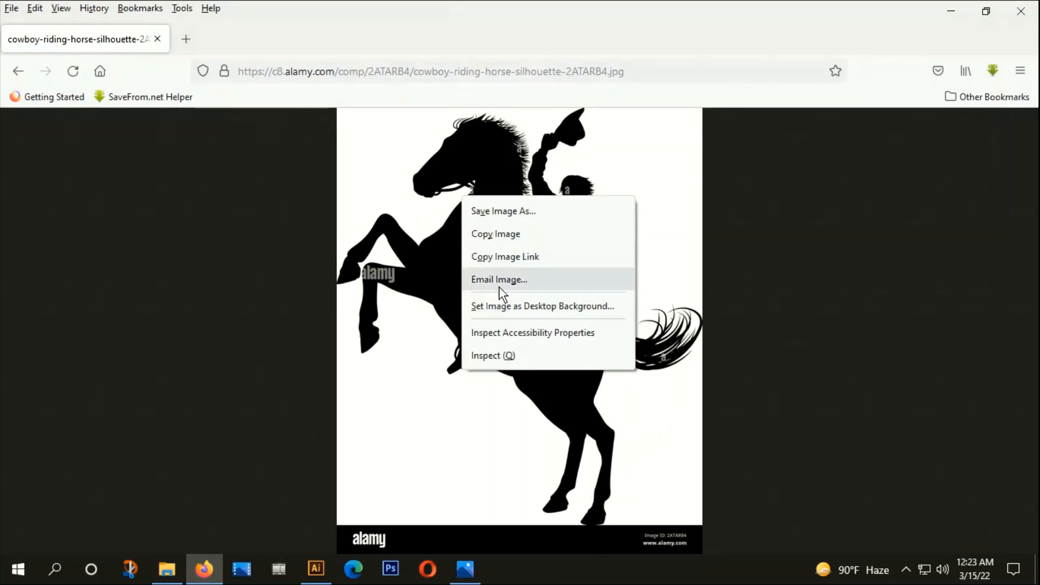
pyautogui.click(542, 233)
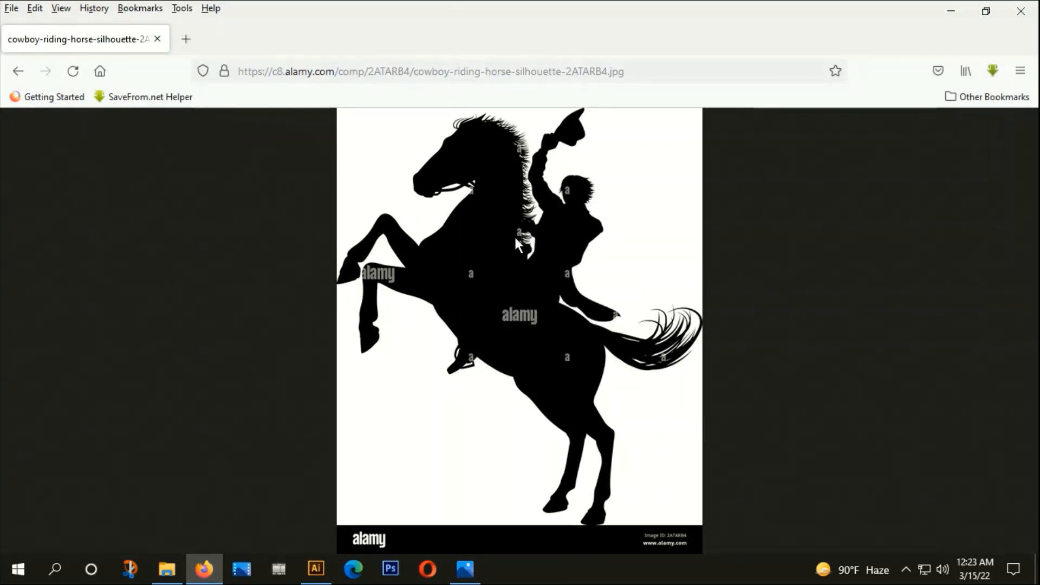
pyautogui.click(315, 569)
pyautogui.press('a')
pyautogui.hotkey('ctrl', 'v')
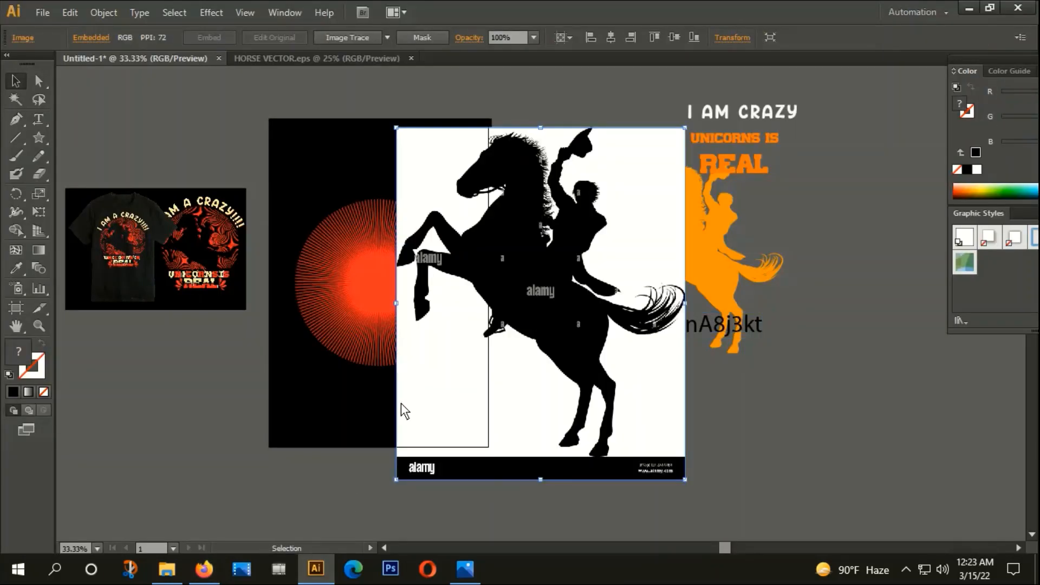
# Move the pasted silhouette image to the empty canvas right of the orange horse and lettering.
pyautogui.hotkey('ctrl', '-')
pyautogui.moveTo(460, 352); pyautogui.dragTo(726, 263)
pyautogui.moveTo(682, 397); pyautogui.dragTo(409, 430)
pyautogui.scroll(2, 438, 296)
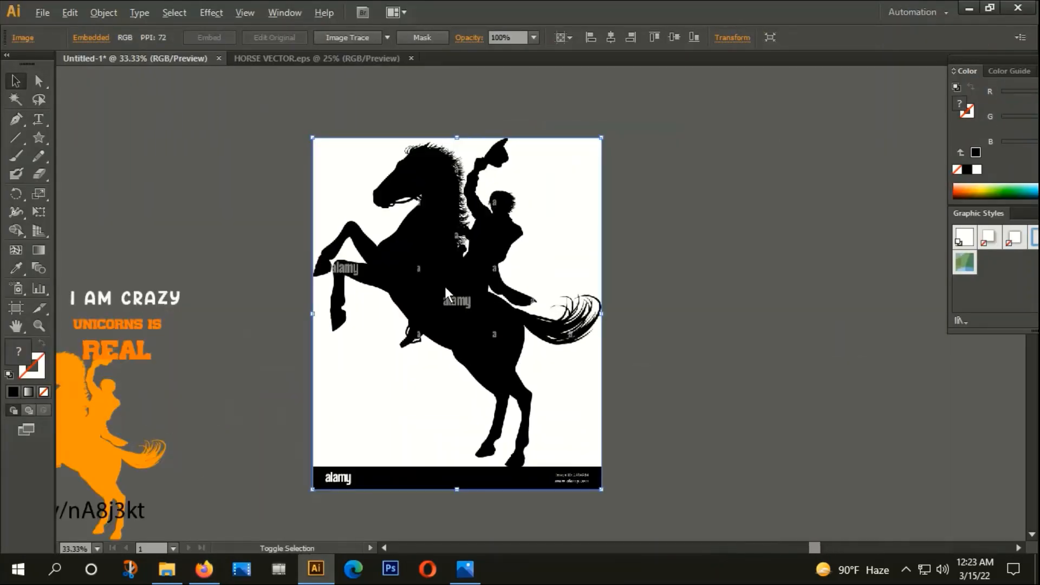
# Image-trace the silhouette with the default preset and expand the result into vector paths.
pyautogui.click(355, 37)
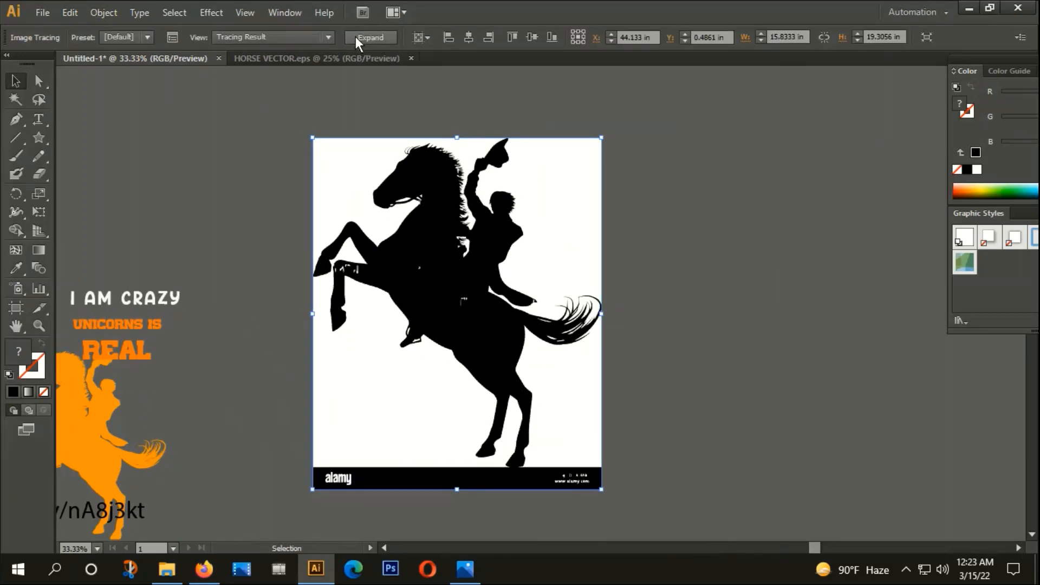
pyautogui.click(363, 39)
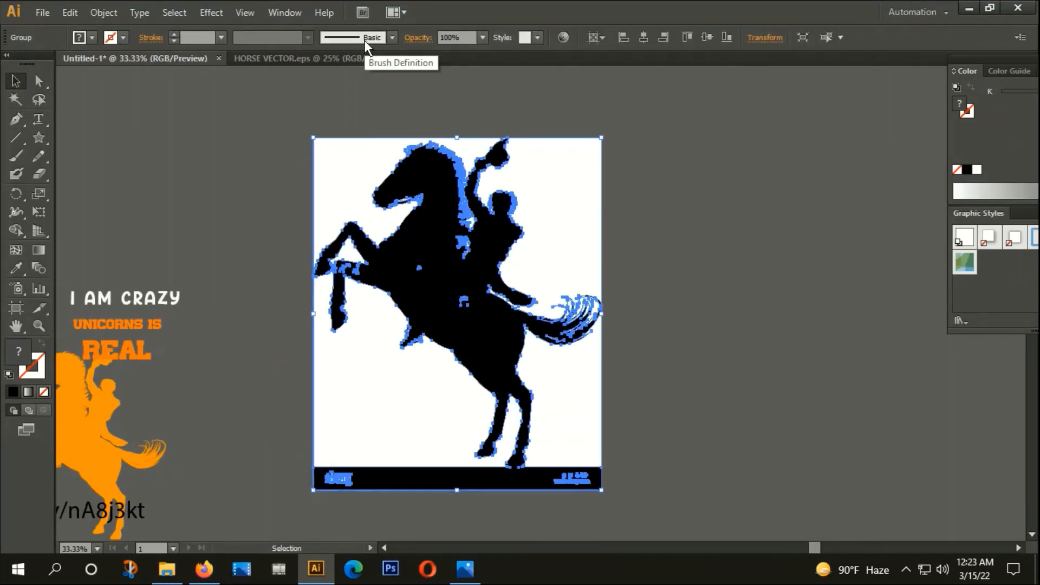
pyautogui.click(696, 295)
# Select all white areas of the traced silhouette with the Magic Wand and delete them.
pyautogui.click(16, 99)
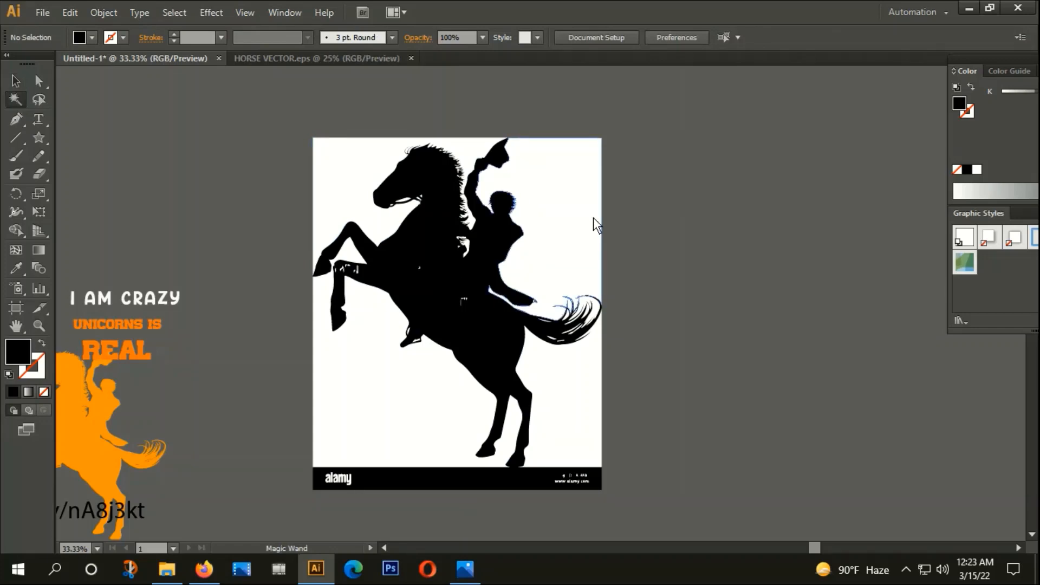
pyautogui.click(593, 217)
pyautogui.click(16, 81)
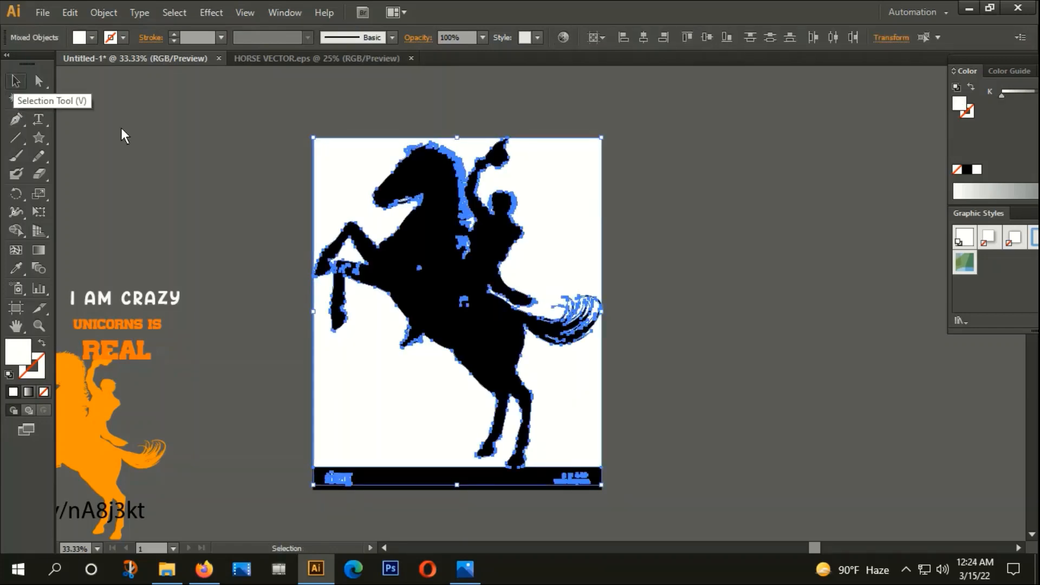
pyautogui.press('Delete')
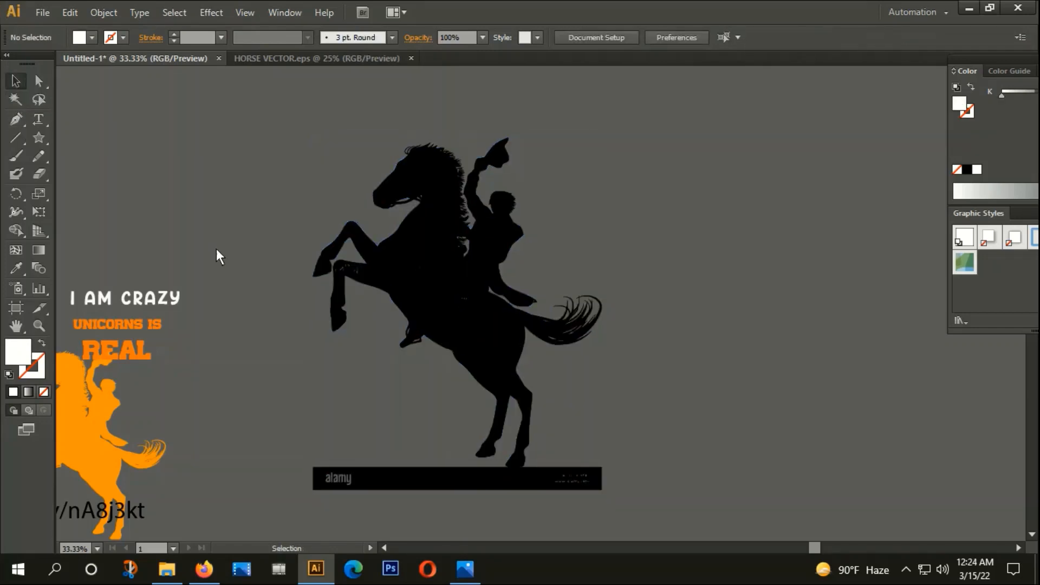
# Erase a strip just below the rear hoof with the Eraser to separate the horse from the black alamy bar.
pyautogui.scroll(-3, 583, 222)
pyautogui.hscroll(2, 583, 222)
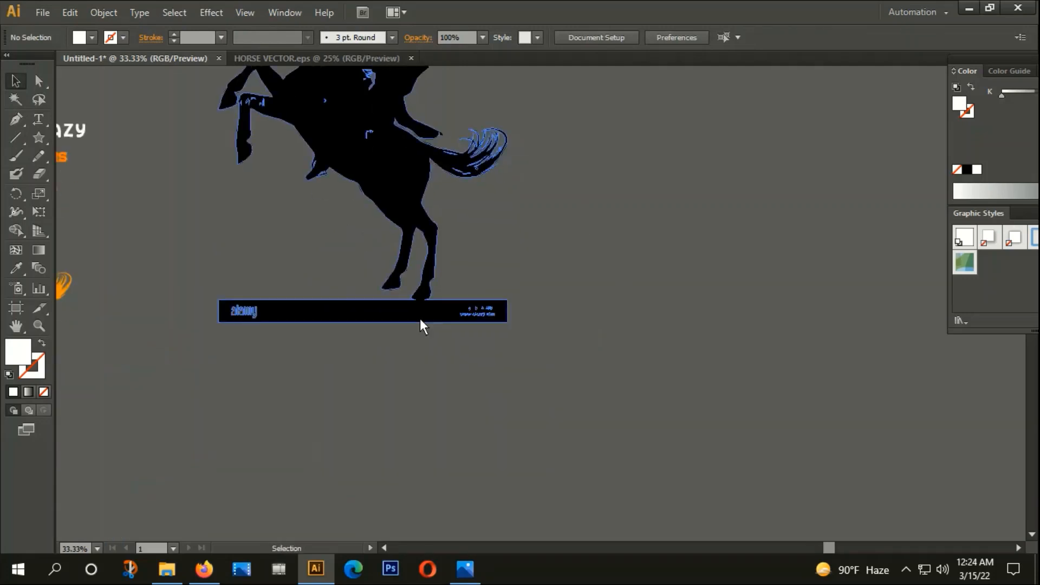
pyautogui.scroll(6, 420, 319)
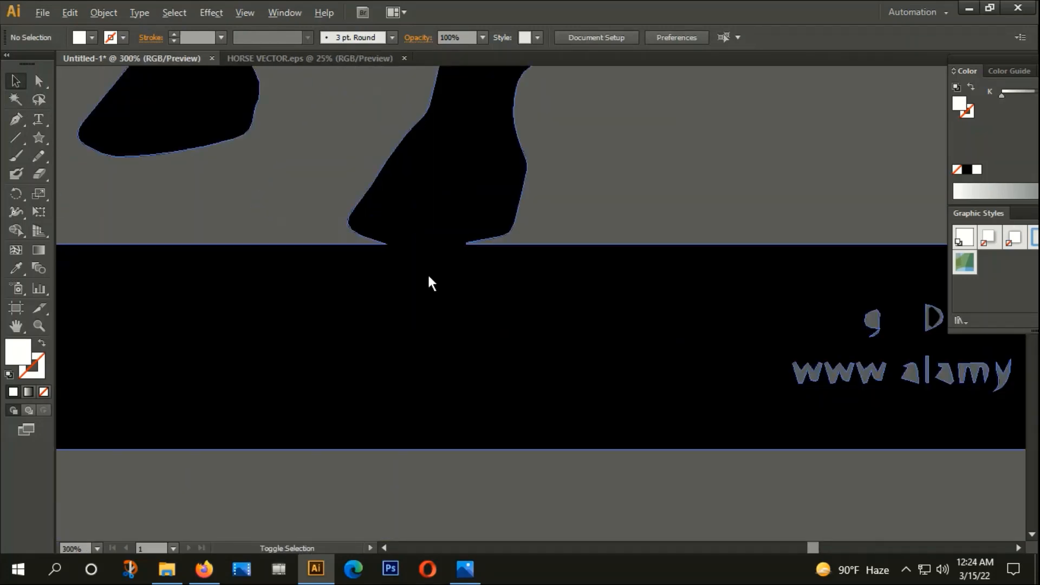
pyautogui.scroll(1, 428, 273)
pyautogui.moveTo(39, 177); pyautogui.dragTo(108, 176)
pyautogui.scroll(2, 375, 264)
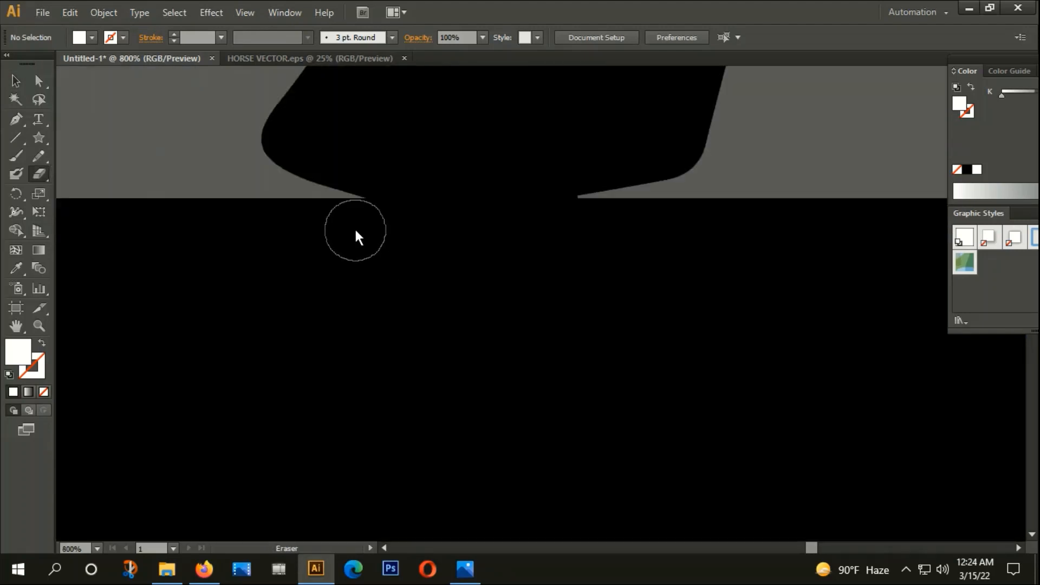
pyautogui.moveTo(355, 228)
pyautogui.mouseDown()
pyautogui.moveTo(513, 242)
pyautogui.moveTo(589, 229)
pyautogui.mouseUp()
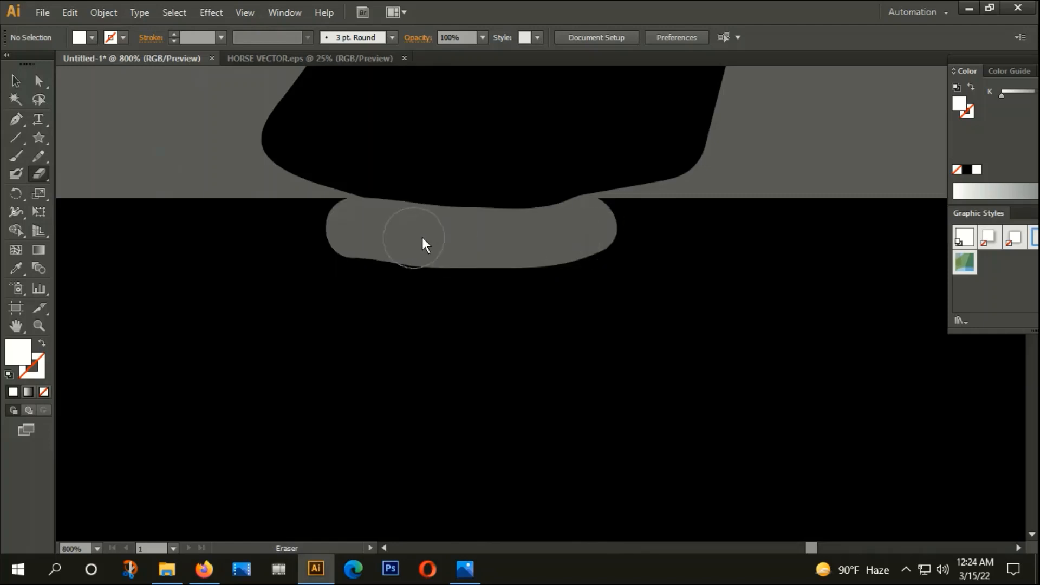
# Extend the erased strip beneath the rear hoof in both directions to fully detach the hoof from the black bar.
pyautogui.moveTo(422, 238); pyautogui.dragTo(554, 233)
pyautogui.moveTo(605, 238); pyautogui.dragTo(605, 238)
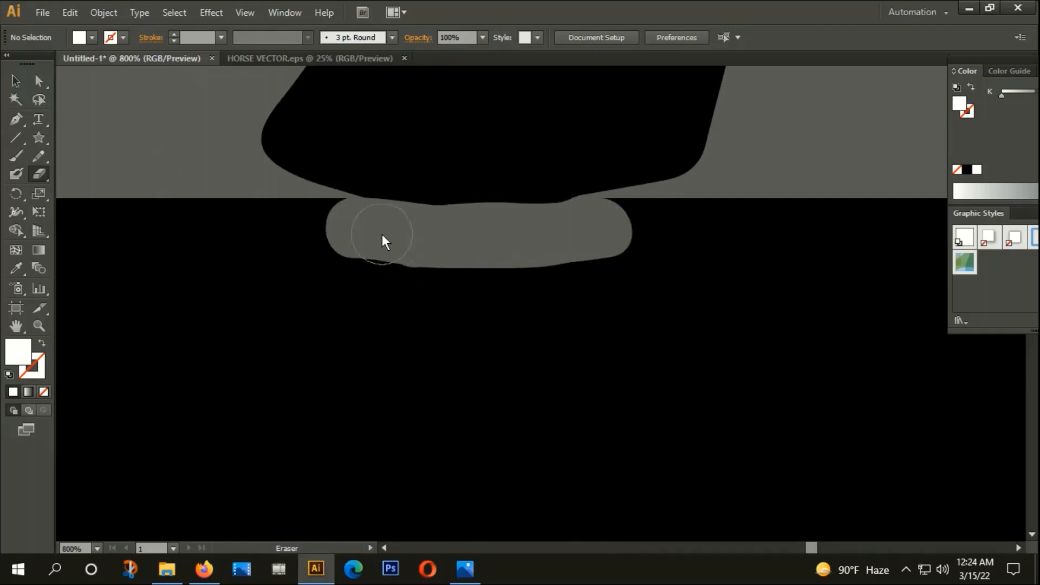
pyautogui.click(15, 81)
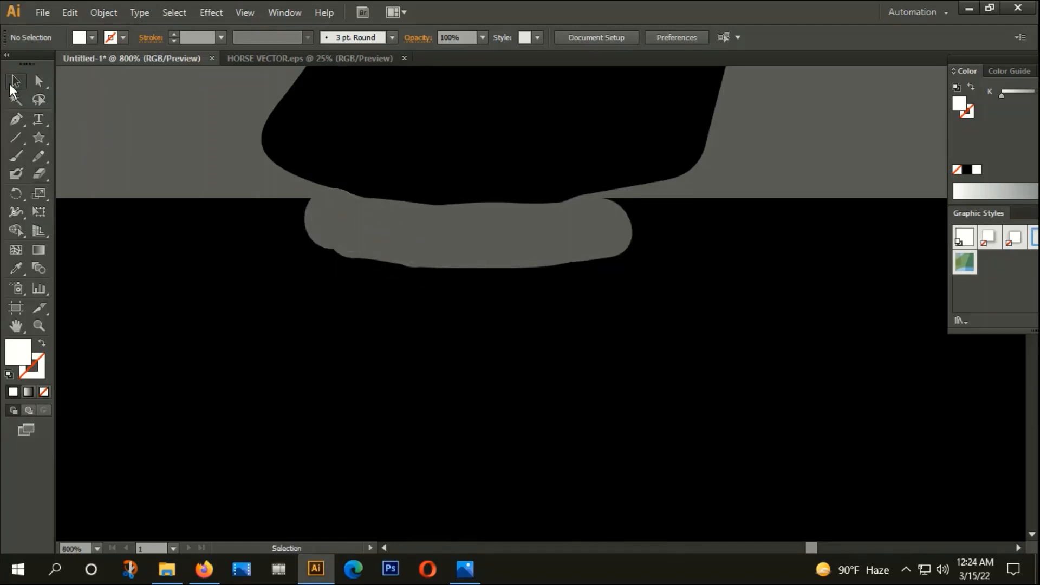
# Ungroup the traced silhouette artwork into separate objects and clear the selection.
pyautogui.hotkey('ctrl', '0')
pyautogui.click(359, 243)
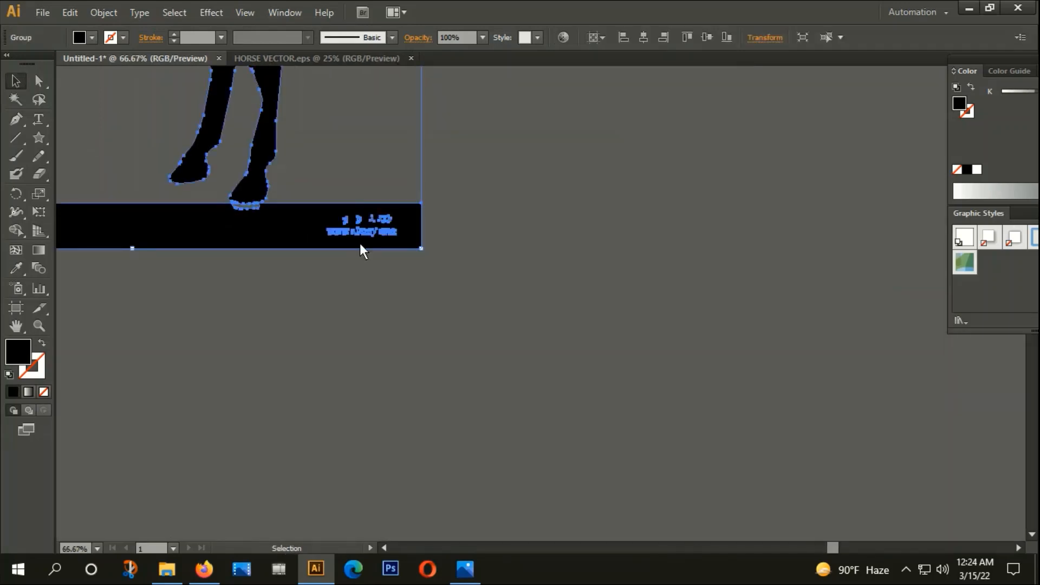
pyautogui.rightClick(342, 206)
pyautogui.click(372, 298)
pyautogui.click(359, 349)
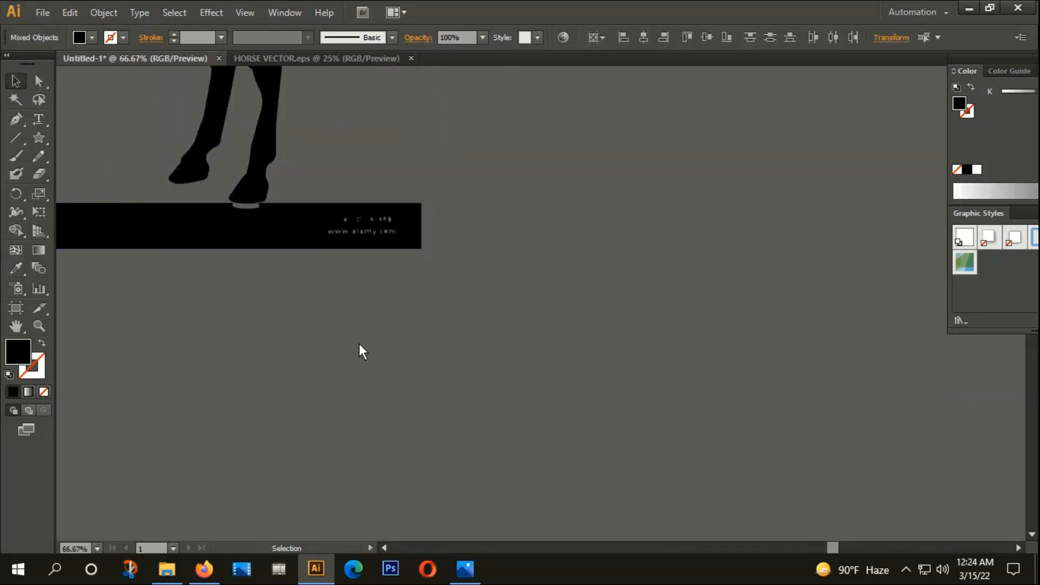
# Select the black alamy bar beneath the horse with its remaining text fragments and delete it.
pyautogui.hotkey('ctrl', '-')
pyautogui.hotkey('ctrl', '-')
pyautogui.moveTo(284, 403); pyautogui.dragTo(352, 422)
pyautogui.moveTo(100, 428); pyautogui.dragTo(546, 421)
pyautogui.press('Delete')
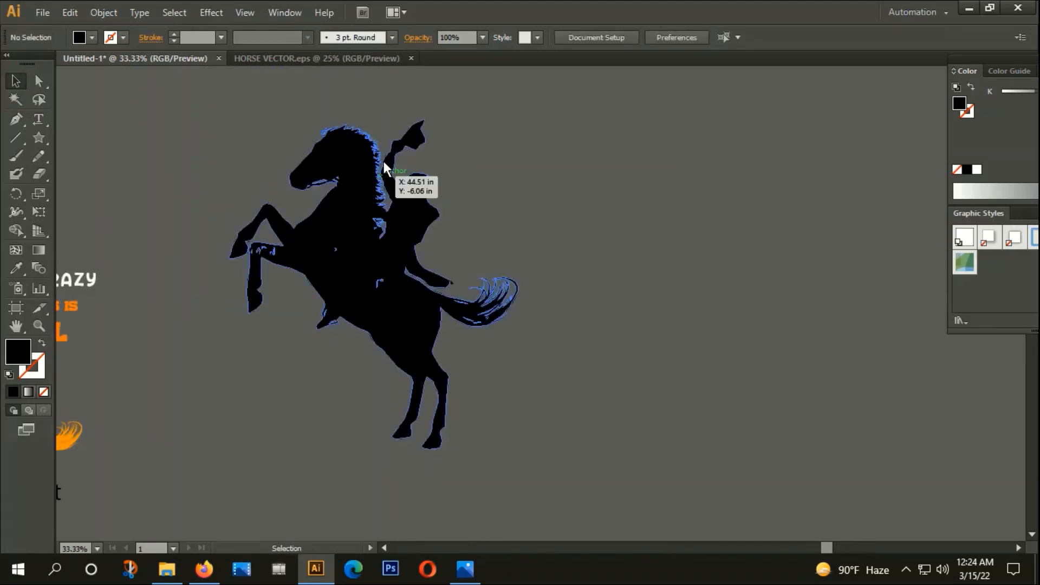
# Set up the Pen tool with no fill and a red F91642 stroke for patching the gaps in the bent foreleg.
pyautogui.scroll(2, 374, 163)
pyautogui.scroll(2, 335, 188)
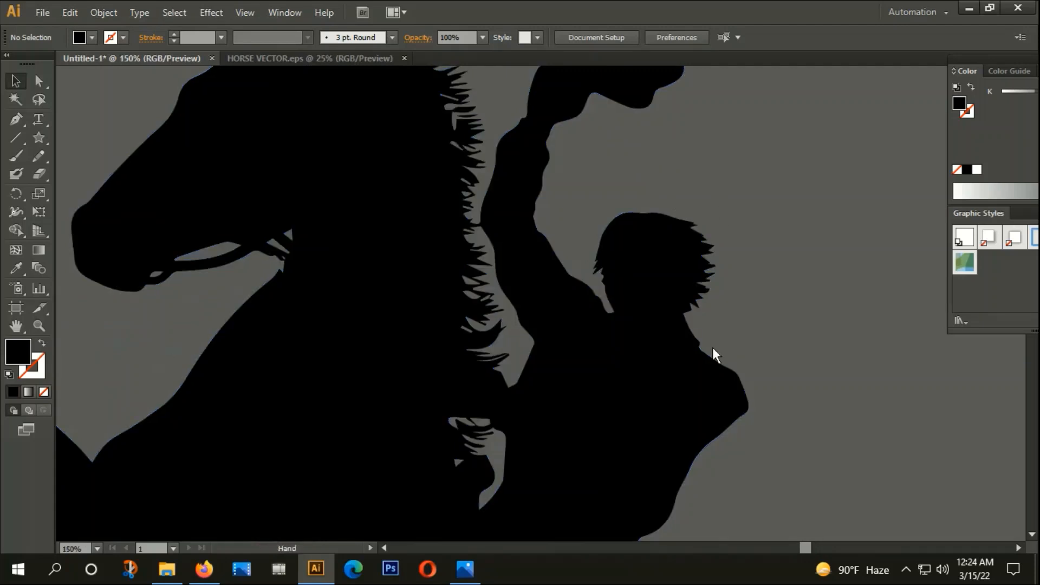
pyautogui.scroll(-10, 713, 355)
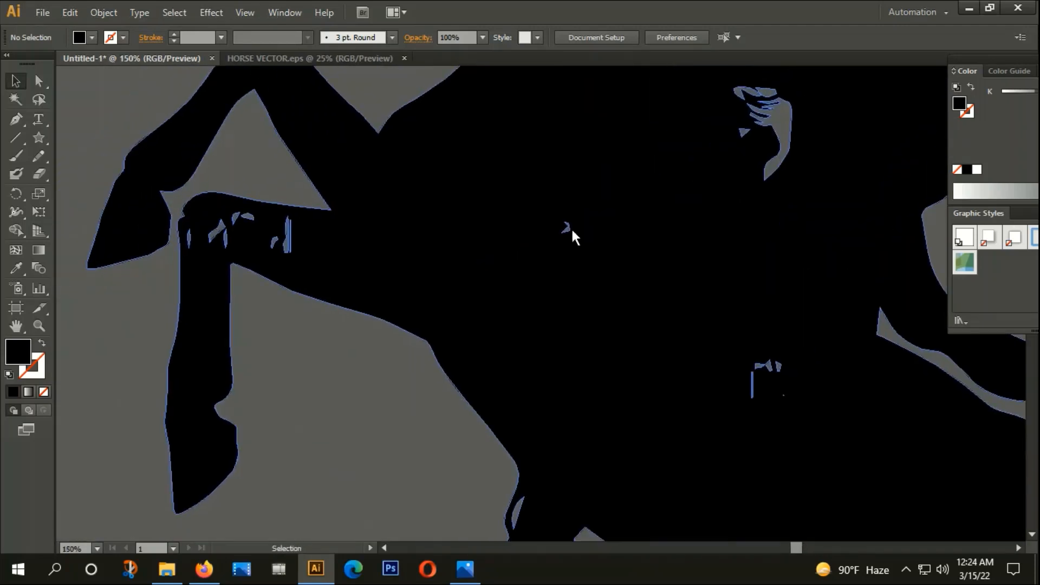
pyautogui.scroll(3, 183, 209)
pyautogui.click(16, 119)
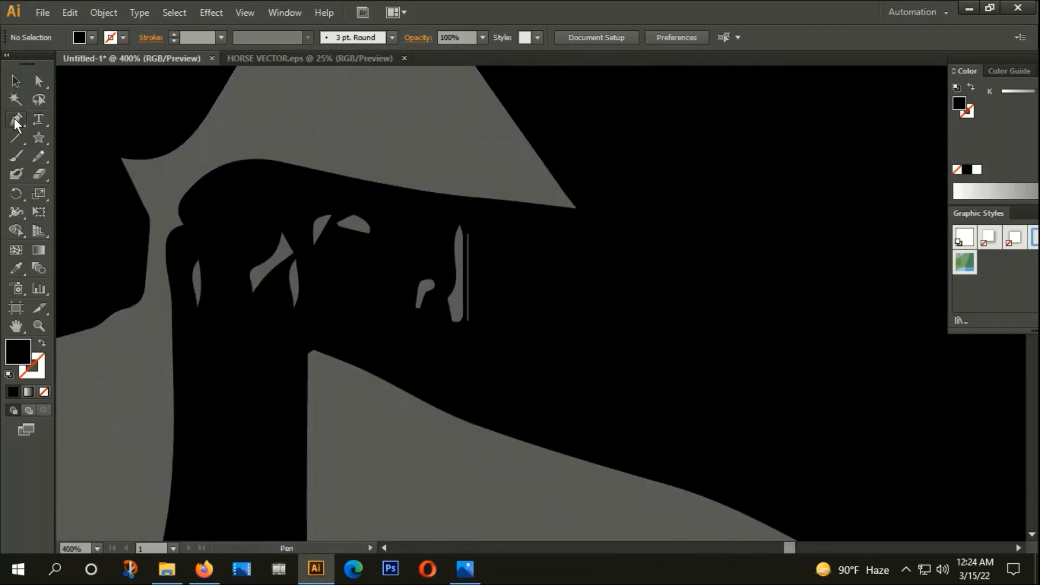
pyautogui.click(40, 341)
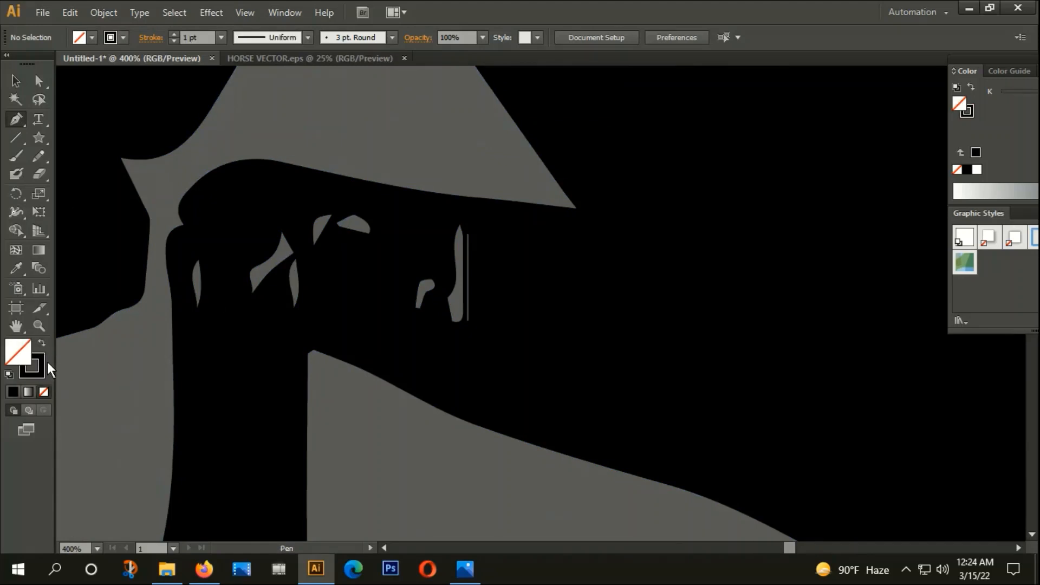
pyautogui.doubleClick(40, 376)
pyautogui.click(188, 304)
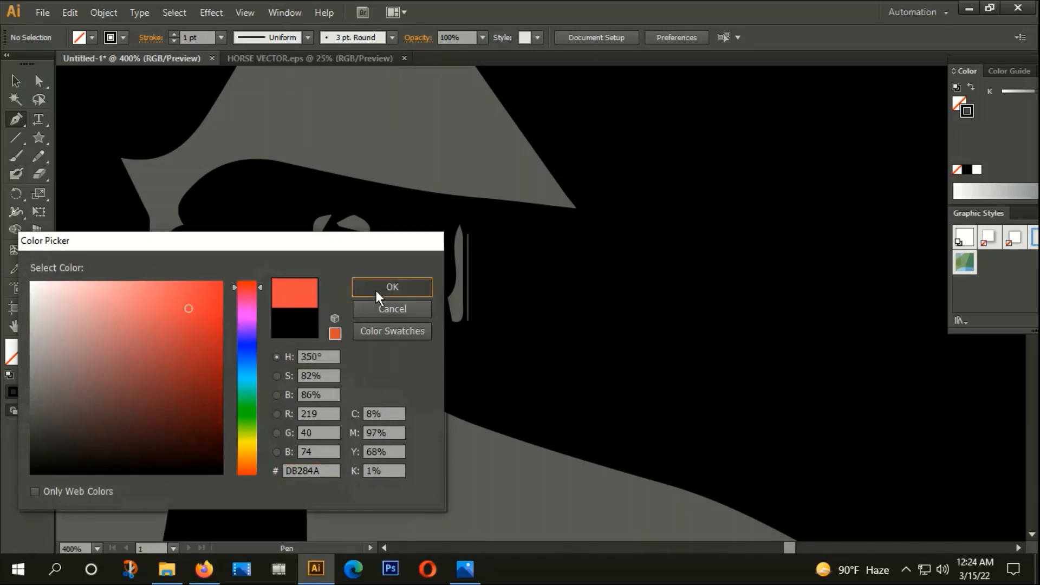
pyautogui.click(379, 291)
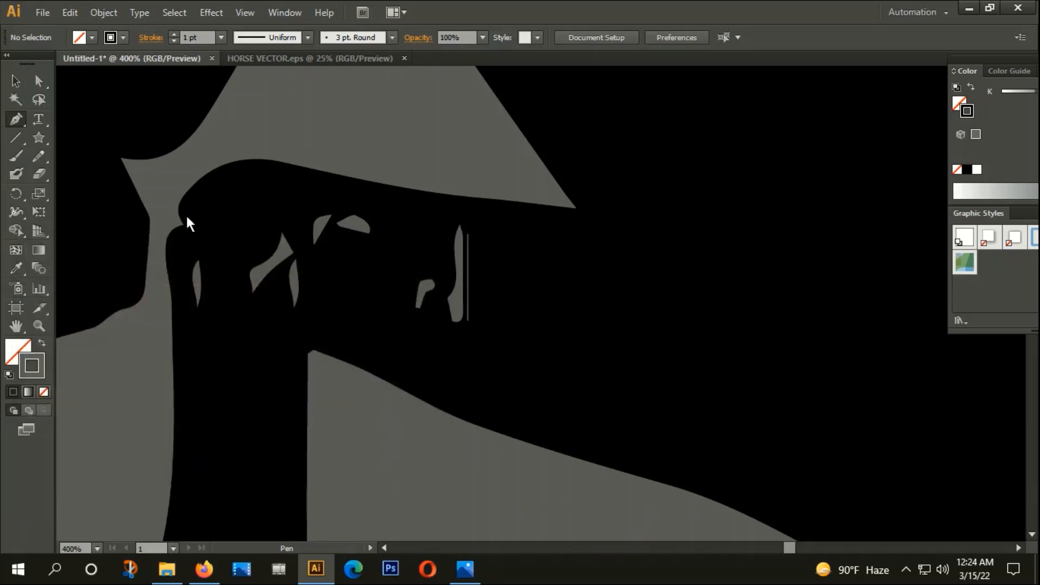
pyautogui.click(39, 339)
pyautogui.doubleClick(37, 358)
pyautogui.click(205, 285)
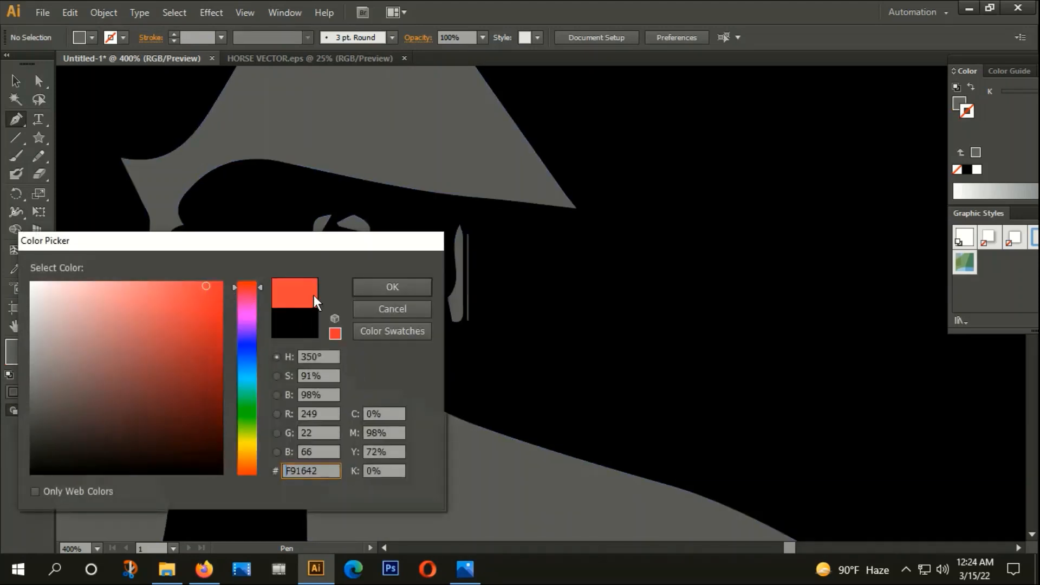
pyautogui.click(386, 288)
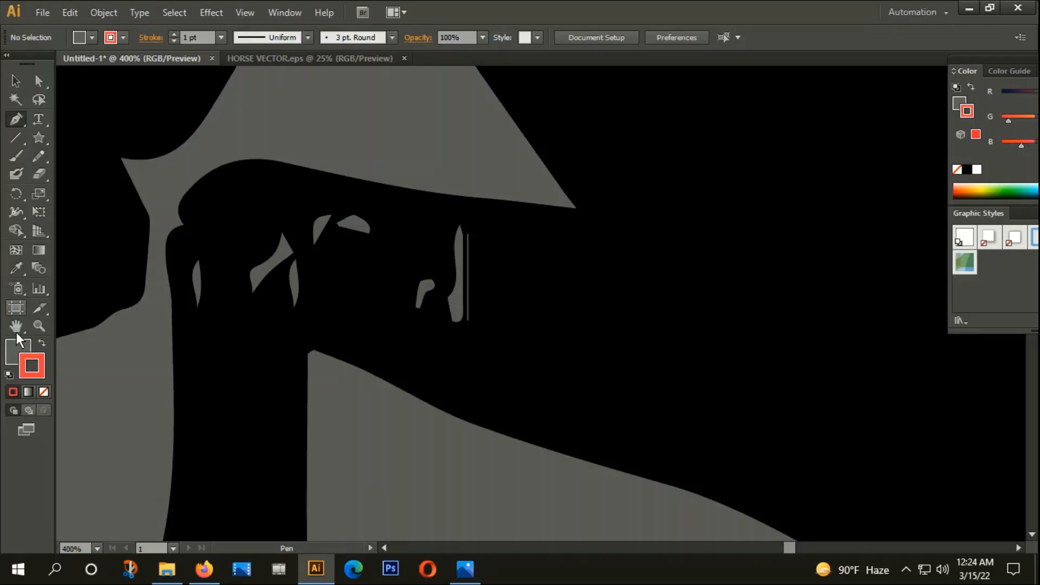
pyautogui.click(43, 394)
# Draw a closed Pen path around the leftover watermark gaps in the upper part of the bent foreleg.
pyautogui.click(184, 194)
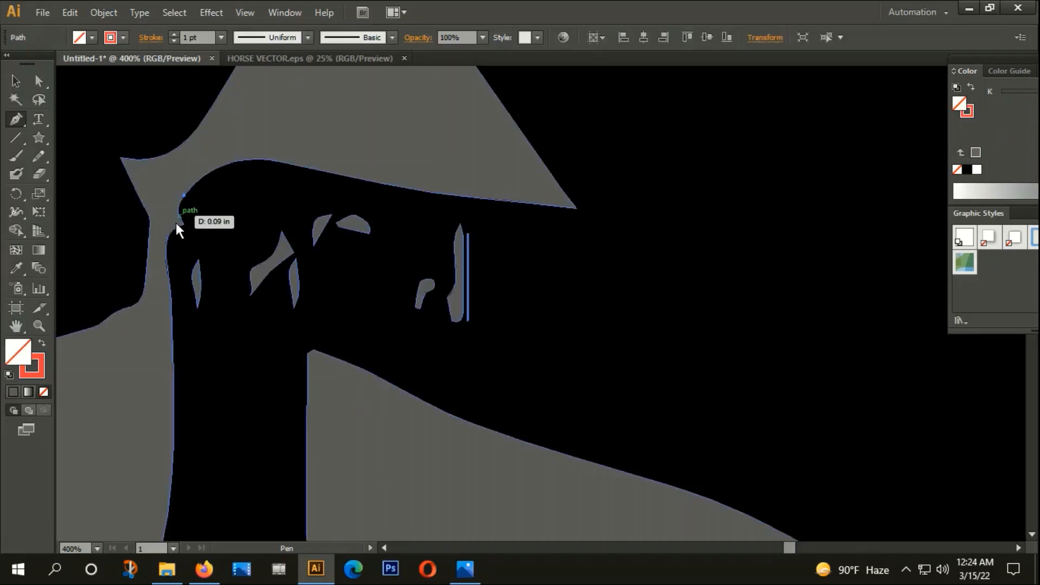
pyautogui.moveTo(166, 272)
pyautogui.mouseDown()
pyautogui.moveTo(180, 295)
pyautogui.moveTo(170, 274)
pyautogui.mouseUp()
pyautogui.click(190, 338)
pyautogui.moveTo(246, 321); pyautogui.dragTo(276, 307)
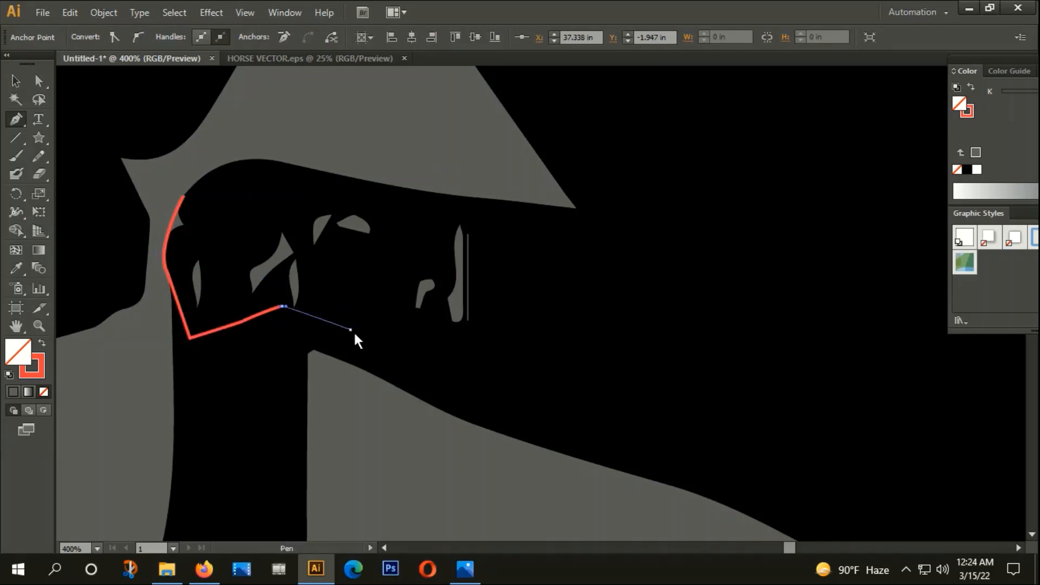
pyautogui.click(519, 326)
pyautogui.moveTo(482, 230); pyautogui.dragTo(407, 212)
pyautogui.moveTo(375, 199); pyautogui.dragTo(328, 202)
pyautogui.moveTo(226, 201); pyautogui.dragTo(184, 197)
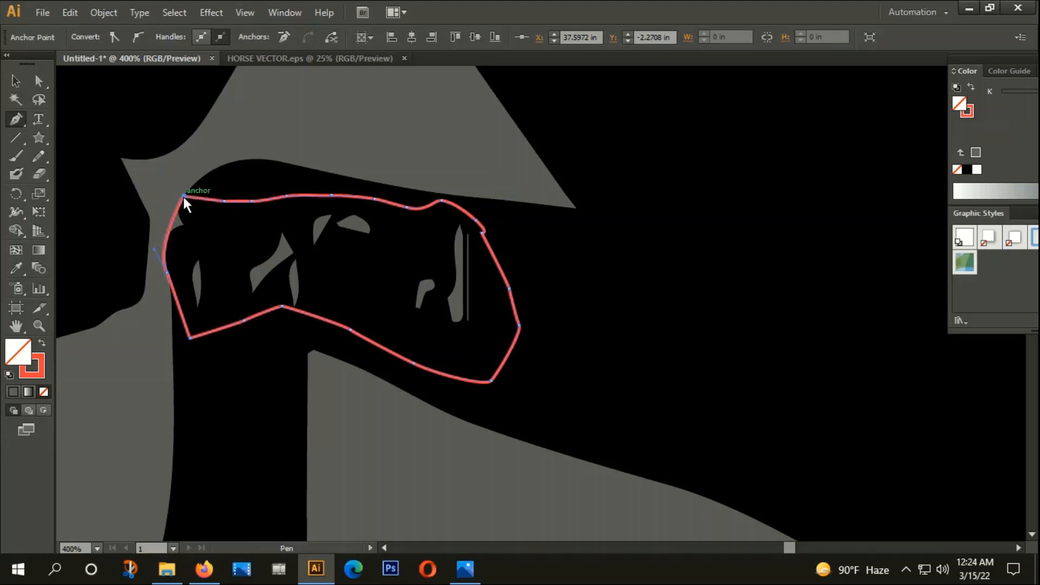
# Turn the foreleg patch's stroke into a fill and recolor it with black sampled from the horse's body.
pyautogui.click(42, 343)
pyautogui.press('i')
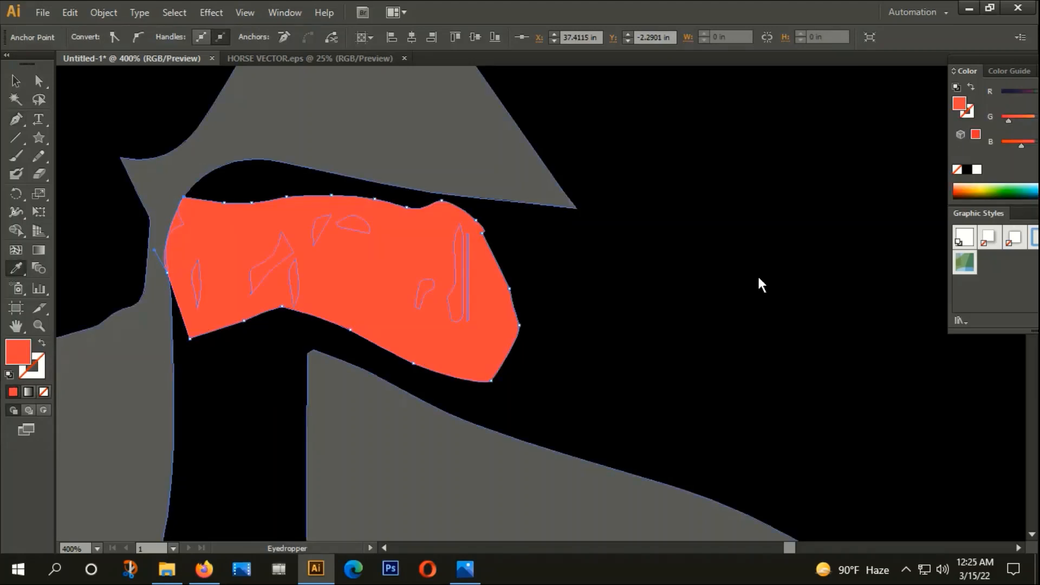
pyautogui.click(757, 277)
pyautogui.click(16, 81)
pyautogui.click(499, 470)
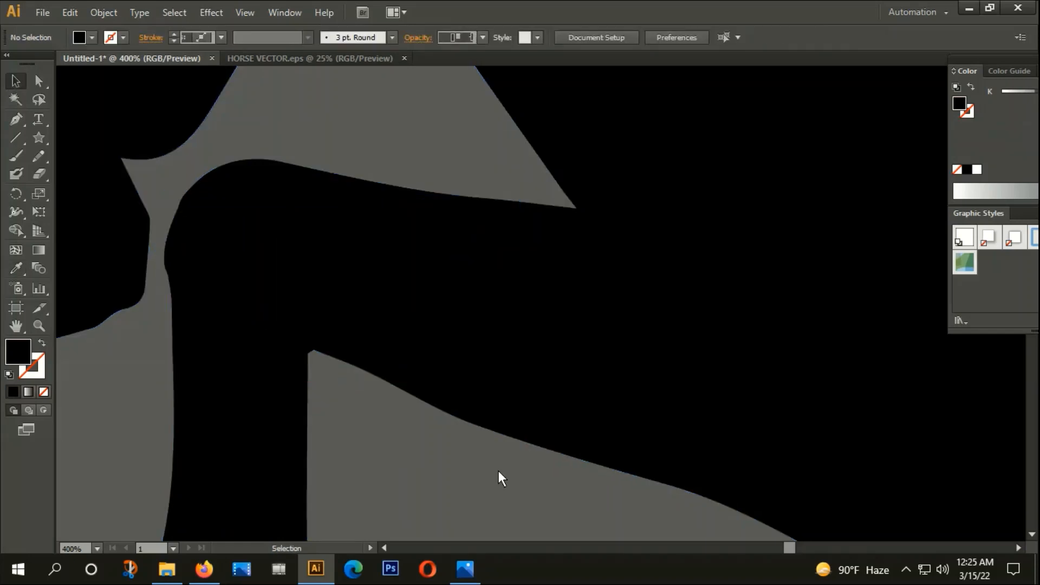
# Duplicate the black foreleg patch over the small watermark gaps in the middle of the horse's body.
pyautogui.hotkey('ctrl', '-')
pyautogui.hotkey('ctrl', '-')
pyautogui.hotkey('ctrl', '-')
pyautogui.hotkey('ctrl', '-')
pyautogui.hotkey('ctrl', '-')
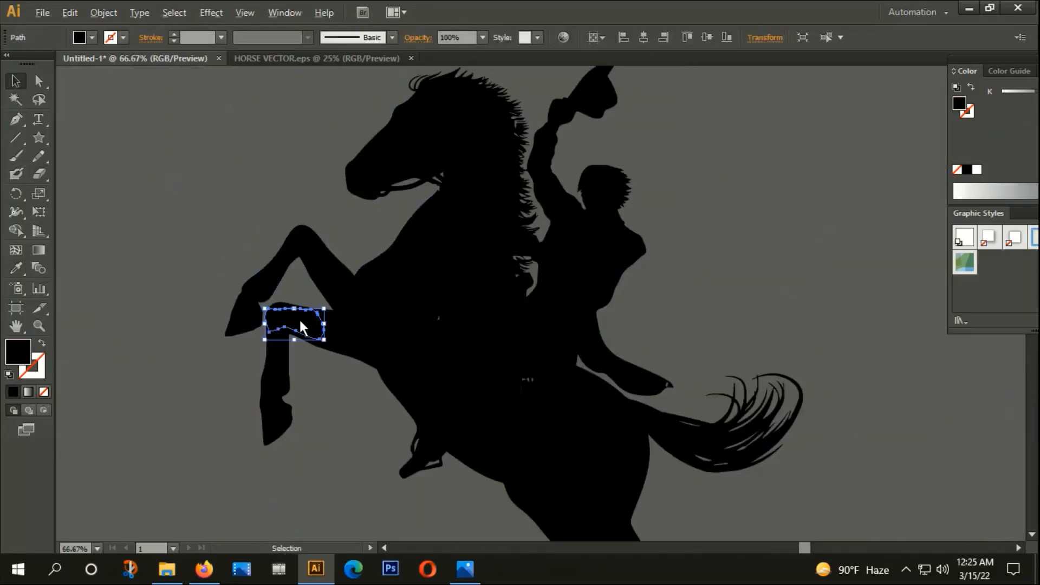
pyautogui.moveTo(299, 318); pyautogui.dragTo(526, 380)
pyautogui.click(395, 462)
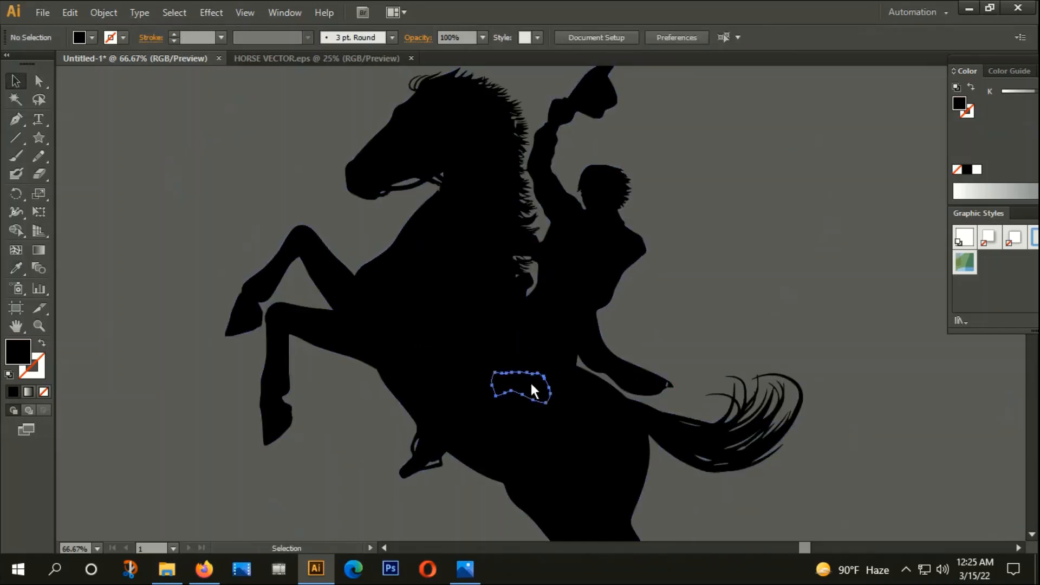
# Copy a patch to the tip of the rider's boot, scale it down over the gap and stretch it downward.
pyautogui.moveTo(531, 390); pyautogui.dragTo(680, 396)
pyautogui.scroll(5, 677, 390)
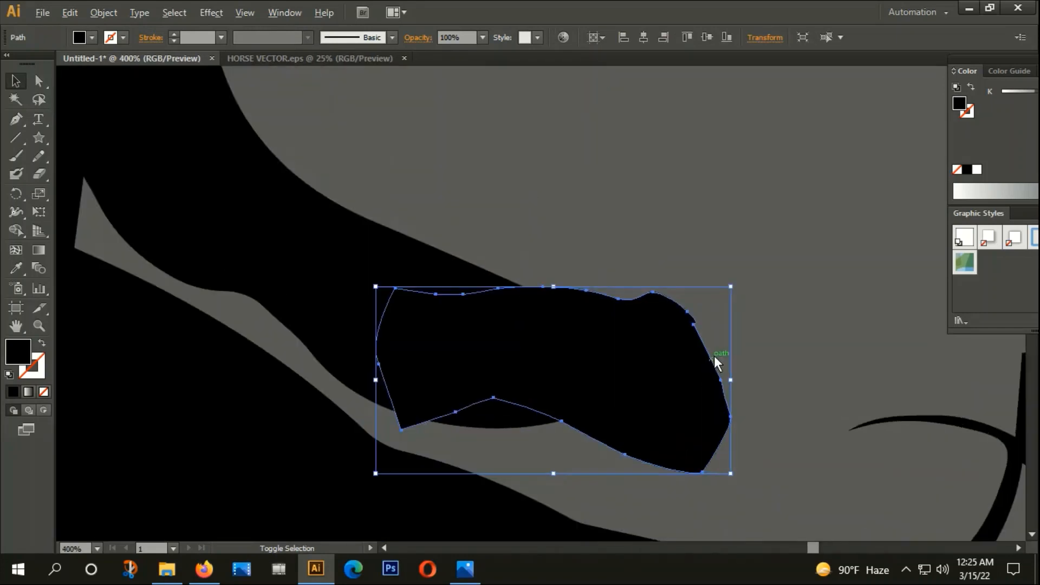
pyautogui.moveTo(730, 287); pyautogui.dragTo(580, 366)
pyautogui.scroll(3, 579, 368)
pyautogui.moveTo(511, 416); pyautogui.dragTo(694, 359)
pyautogui.scroll(3, 694, 358)
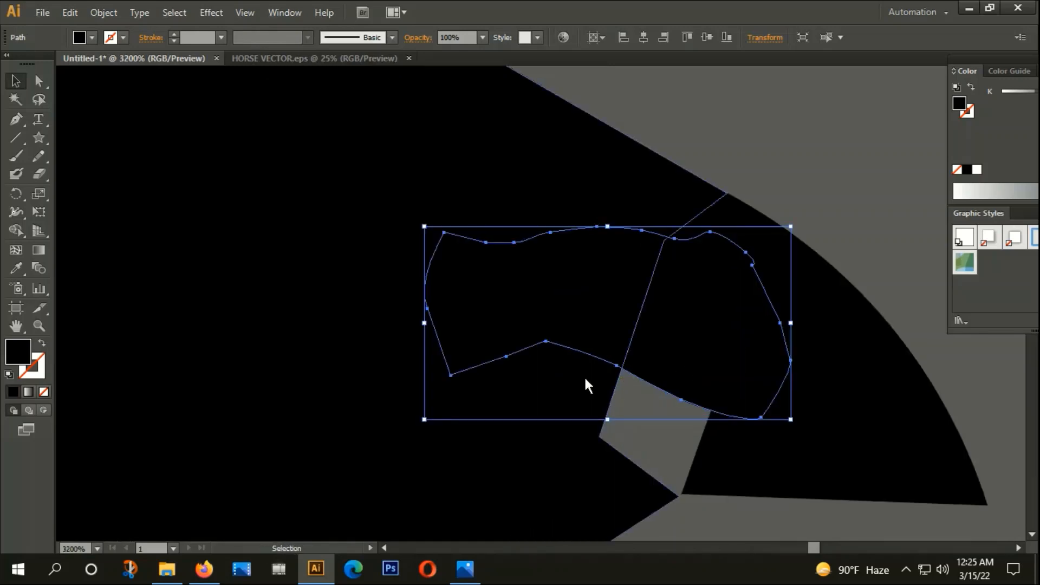
pyautogui.moveTo(607, 419); pyautogui.dragTo(609, 482)
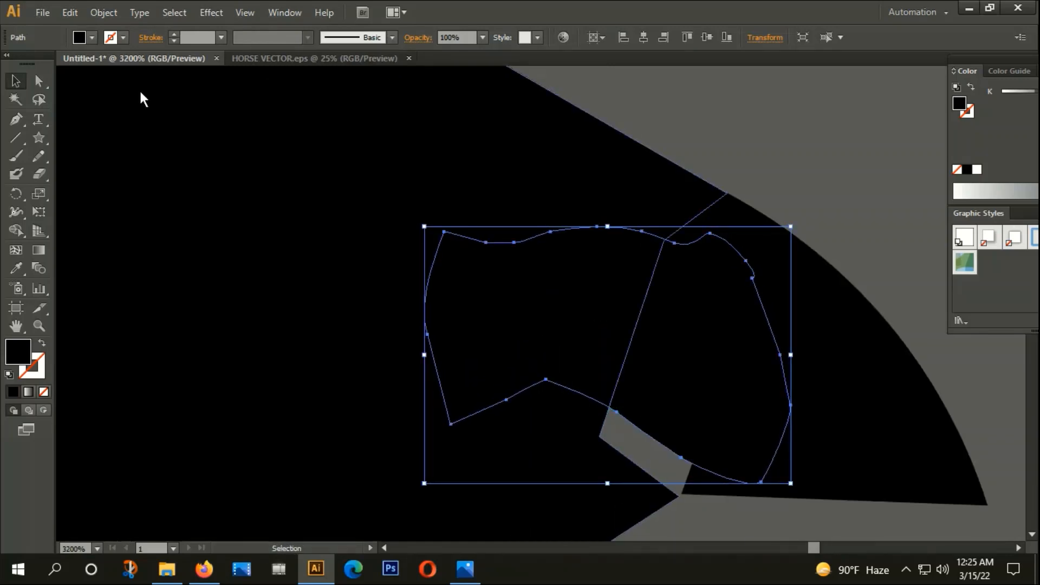
# Reshape the boot patch's lower anchor points and curve handle to cover the rest of the gap.
pyautogui.click(38, 82)
pyautogui.moveTo(615, 413); pyautogui.dragTo(592, 460)
pyautogui.moveTo(704, 434); pyautogui.dragTo(700, 493)
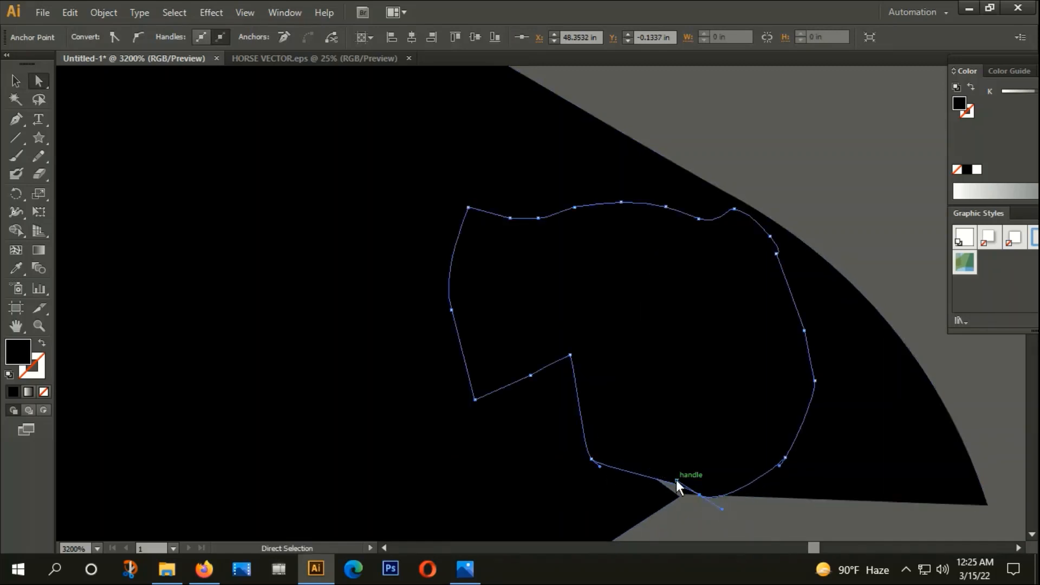
pyautogui.moveTo(675, 479); pyautogui.dragTo(666, 507)
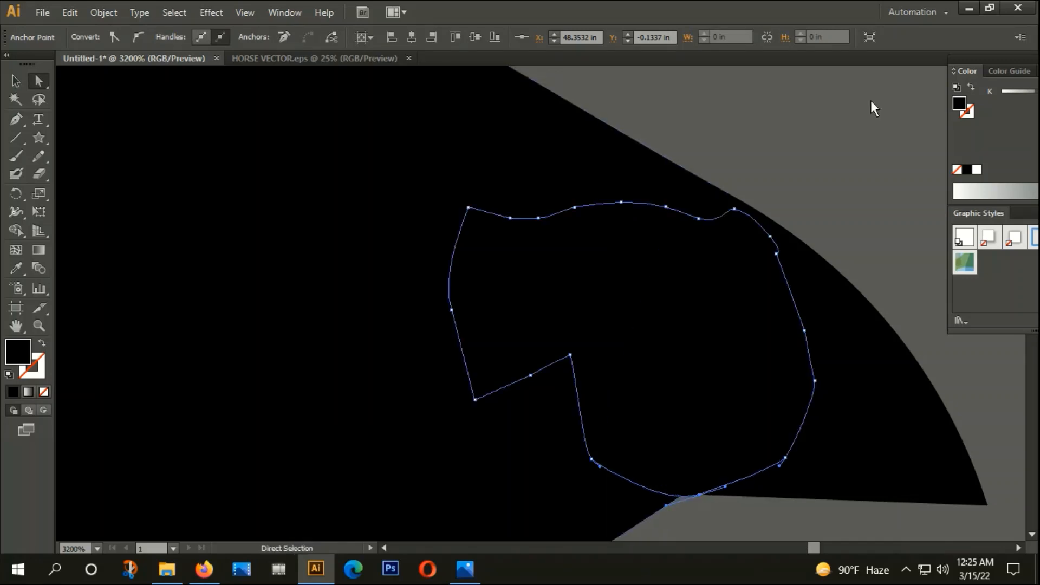
pyautogui.click(834, 118)
# Merge all the horse, rider and patch shapes into one silhouette with the Pathfinder Unite operation.
pyautogui.scroll(-9, 542, 190)
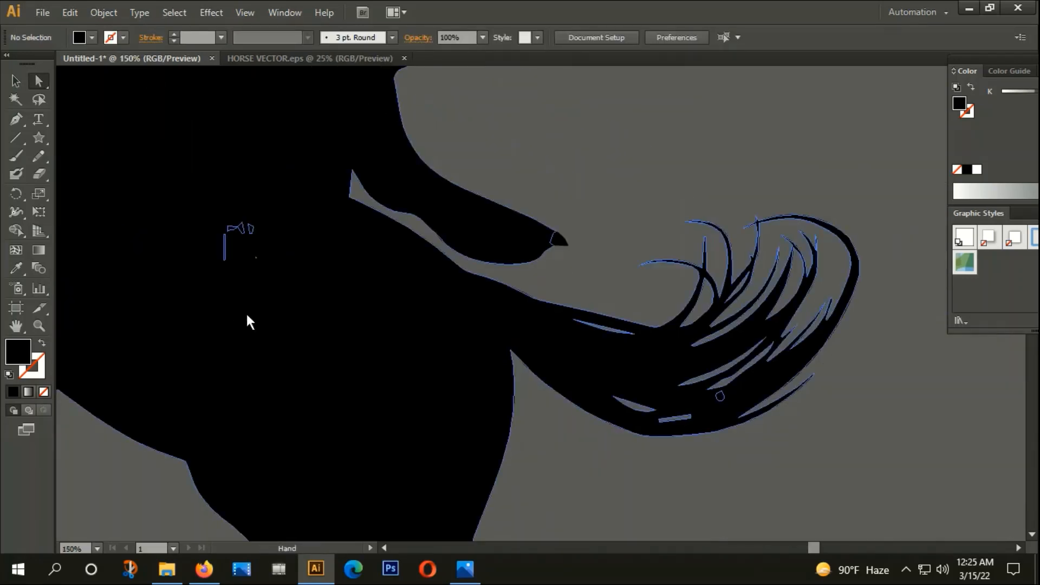
pyautogui.moveTo(249, 322); pyautogui.dragTo(561, 446)
pyautogui.moveTo(488, 228); pyautogui.dragTo(585, 413)
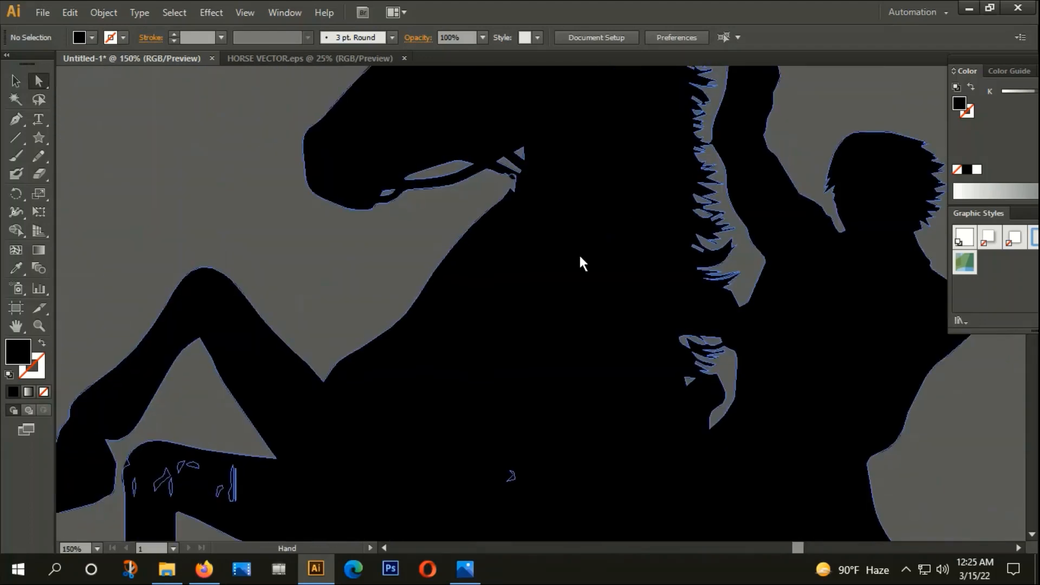
pyautogui.scroll(-3, 553, 308)
pyautogui.scroll(-2, 289, 159)
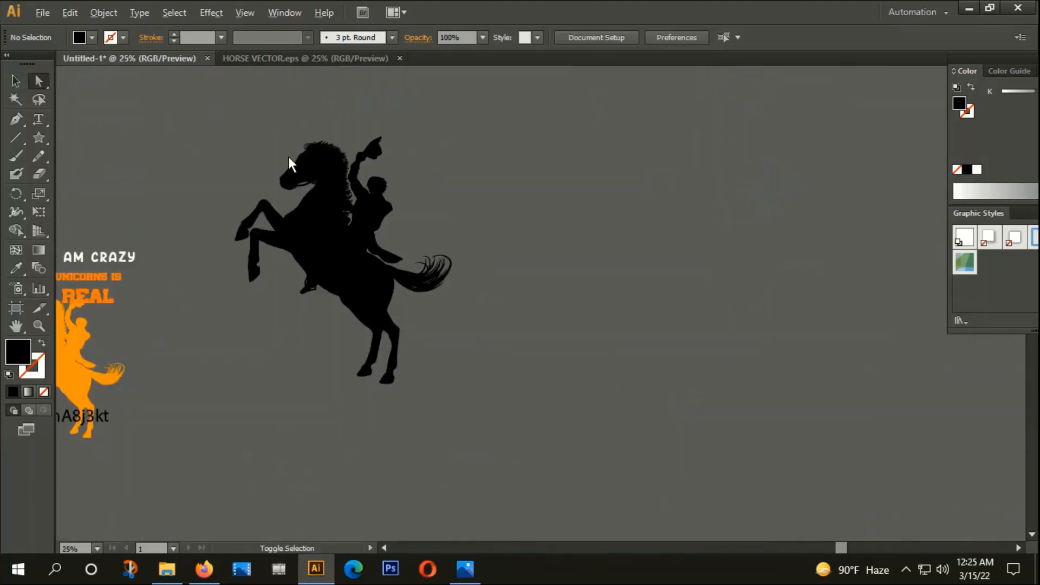
pyautogui.moveTo(232, 116); pyautogui.dragTo(469, 445)
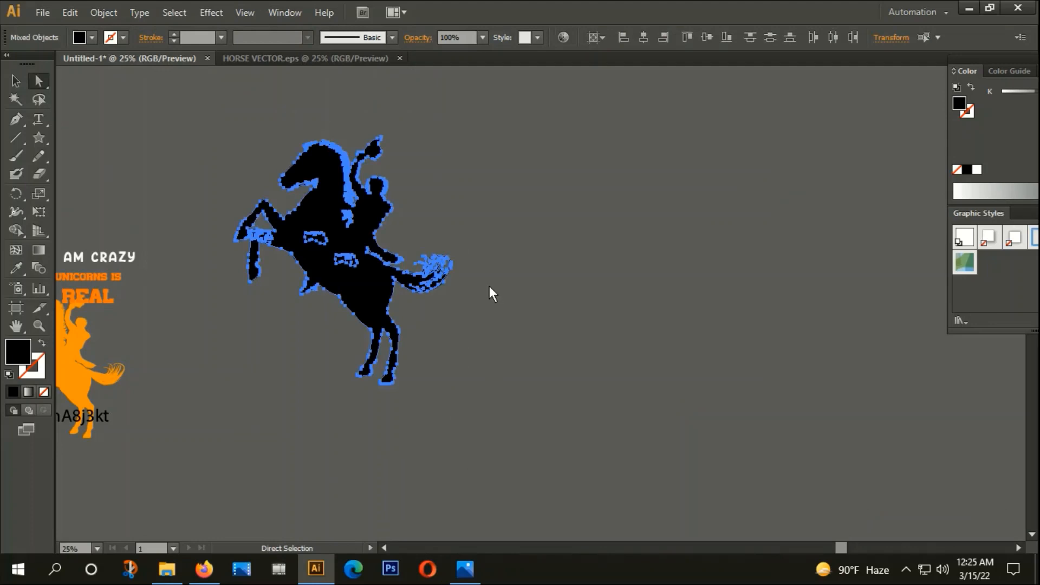
pyautogui.hotkey('ctrl', 'shift', 'F9')
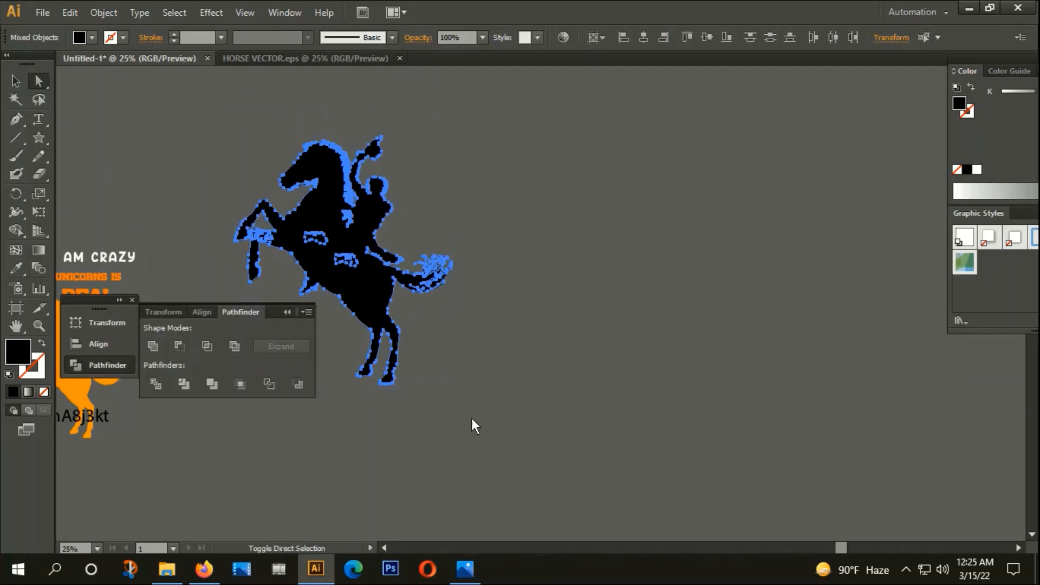
pyautogui.click(152, 346)
pyautogui.click(614, 222)
pyautogui.scroll(4, 355, 276)
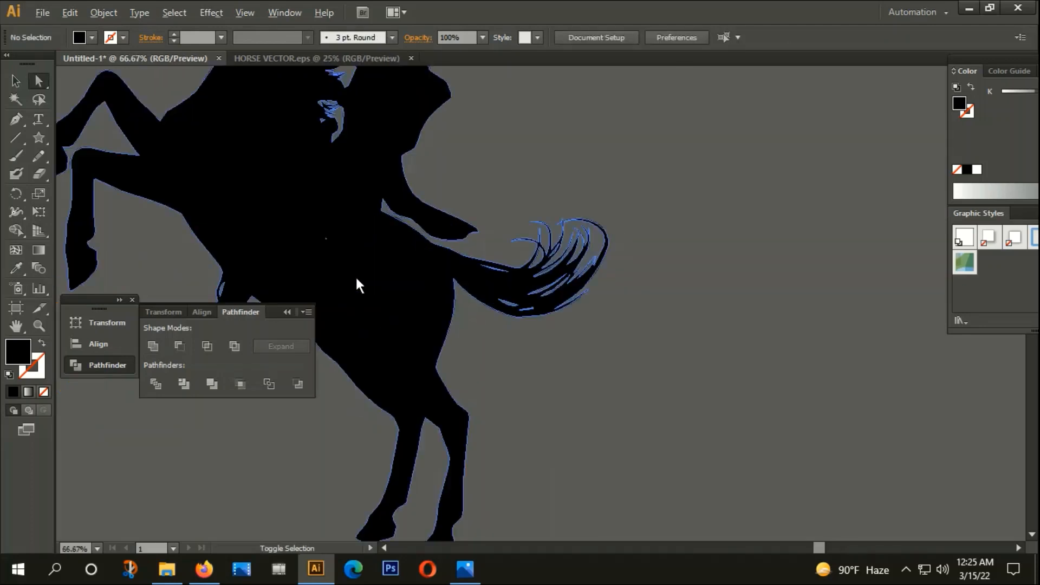
pyautogui.scroll(-3, 355, 277)
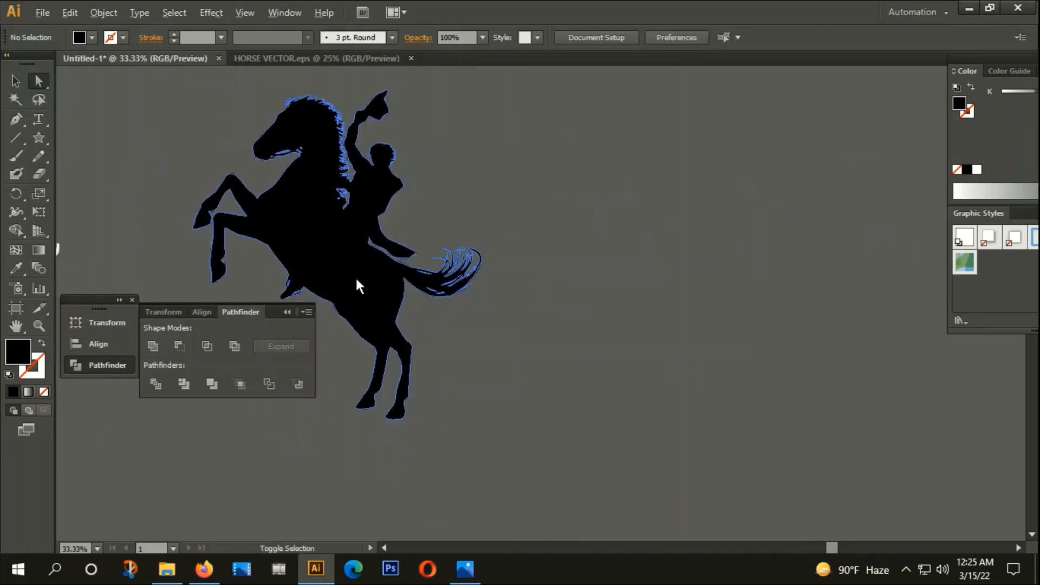
pyautogui.click(290, 311)
pyautogui.click(134, 300)
# Try to move the black silhouette toward the artboard with the red starburst.
pyautogui.scroll(-4, 330, 398)
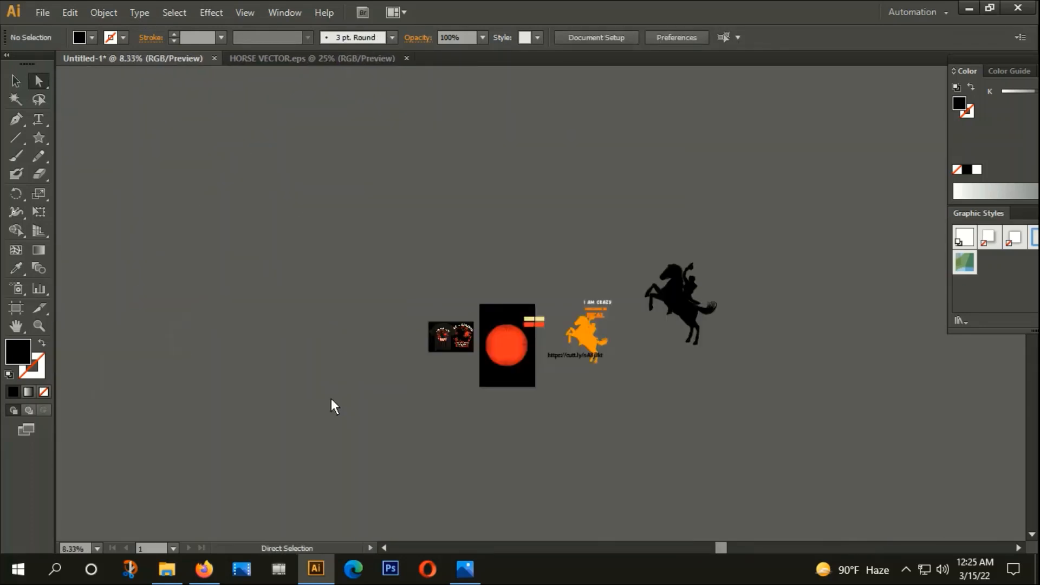
pyautogui.moveTo(665, 196); pyautogui.dragTo(507, 278)
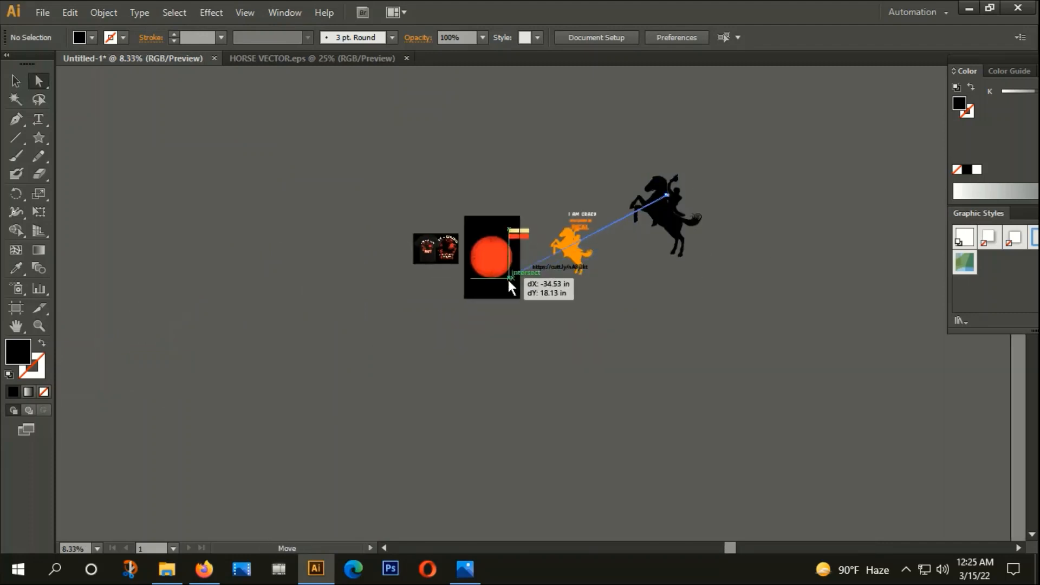
pyautogui.hotkey('ctrl', 'z')
pyautogui.scroll(3, 672, 184)
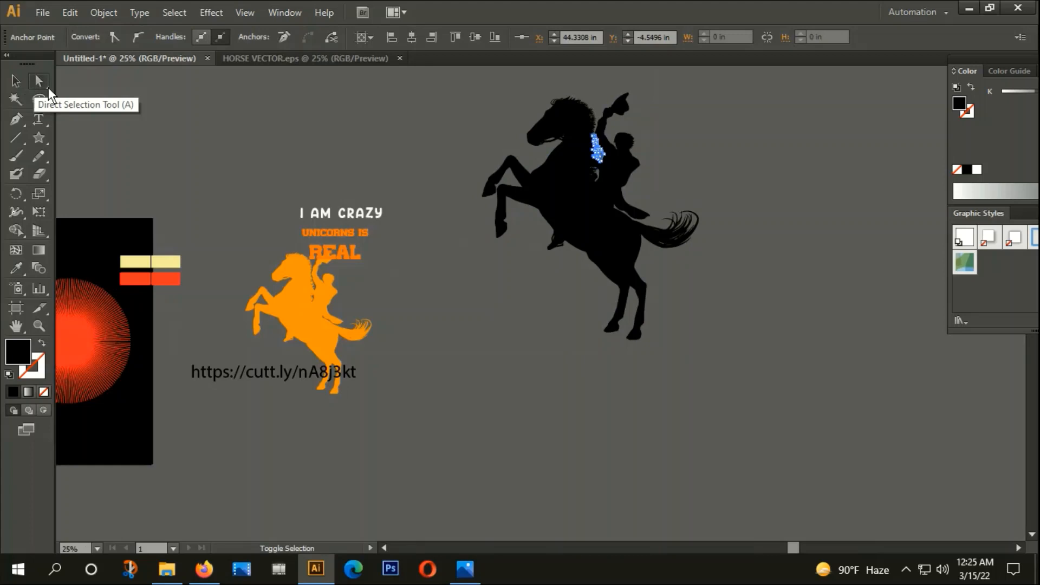
# Move the black horse-rider silhouette onto the red starburst on the artboard.
pyautogui.click(16, 81)
pyautogui.click(225, 158)
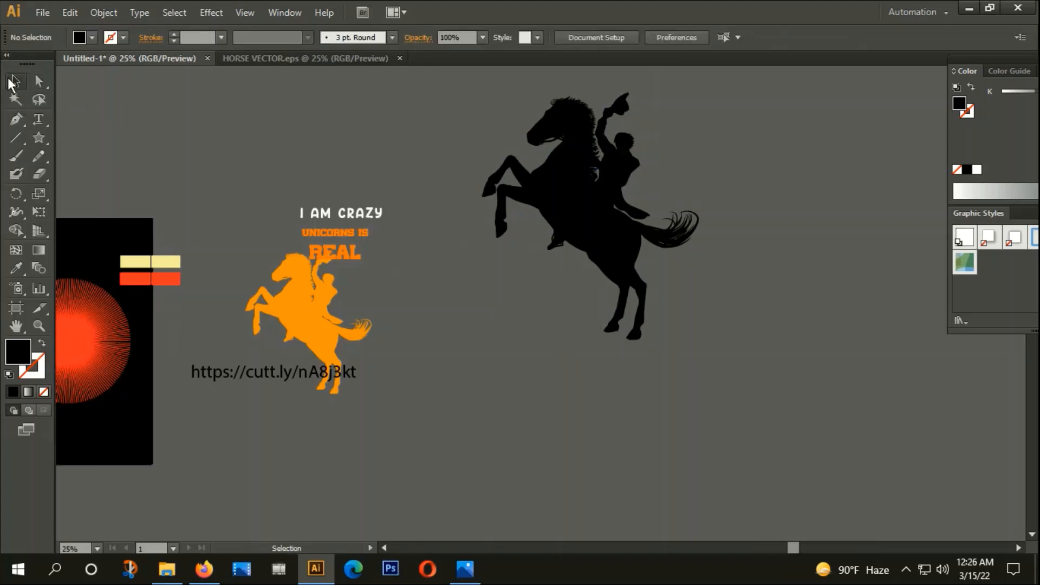
pyautogui.click(606, 185)
pyautogui.scroll(-1, 706, 200)
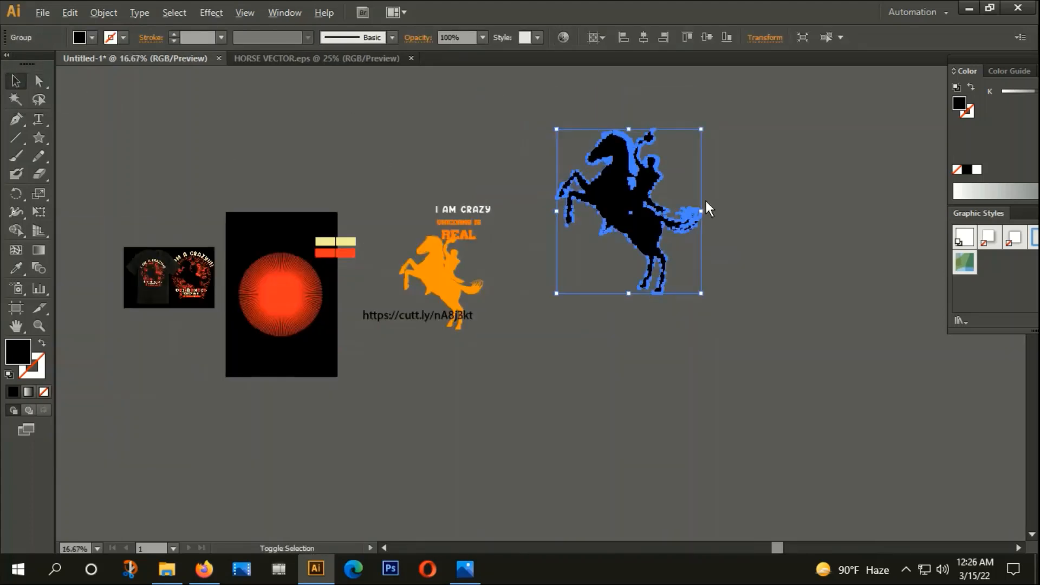
pyautogui.scroll(-1, 707, 201)
pyautogui.moveTo(656, 210); pyautogui.dragTo(405, 286)
# Resize the silhouette to roughly the starburst's width and centre it over the circle, with the hind legs reaching past its lower edge.
pyautogui.scroll(3, 380, 247)
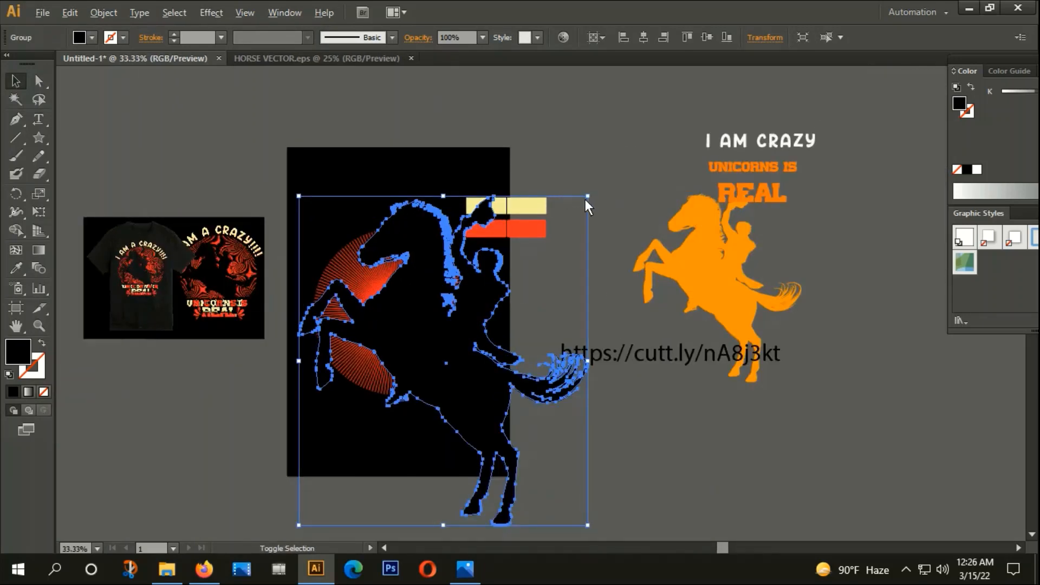
pyautogui.moveTo(588, 196); pyautogui.dragTo(492, 305)
pyautogui.moveTo(450, 365); pyautogui.dragTo(417, 339)
pyautogui.scroll(3, 415, 341)
pyautogui.scroll(-3, 506, 447)
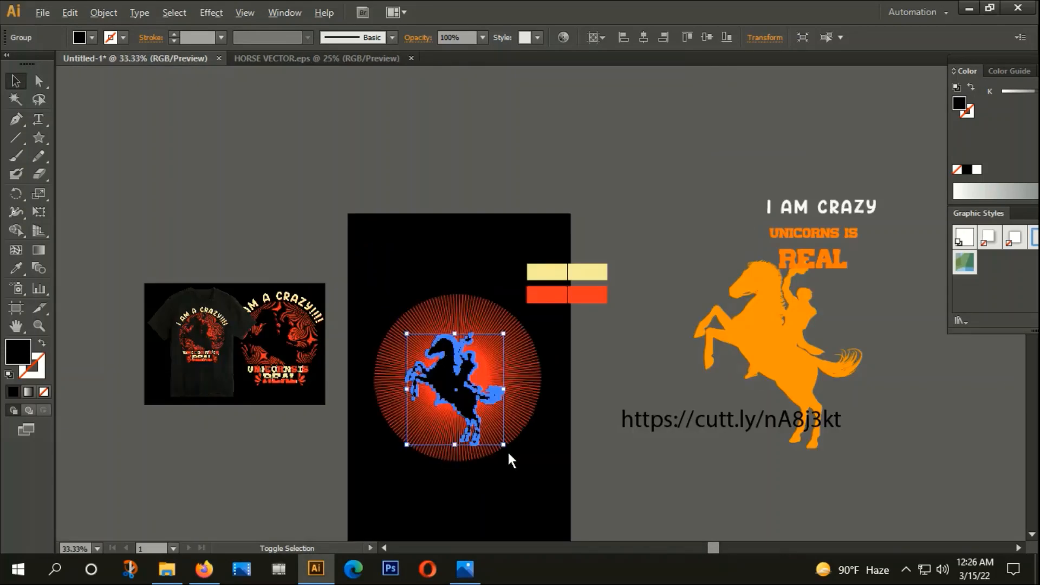
pyautogui.moveTo(504, 445); pyautogui.dragTo(541, 487)
pyautogui.scroll(-1, 542, 463)
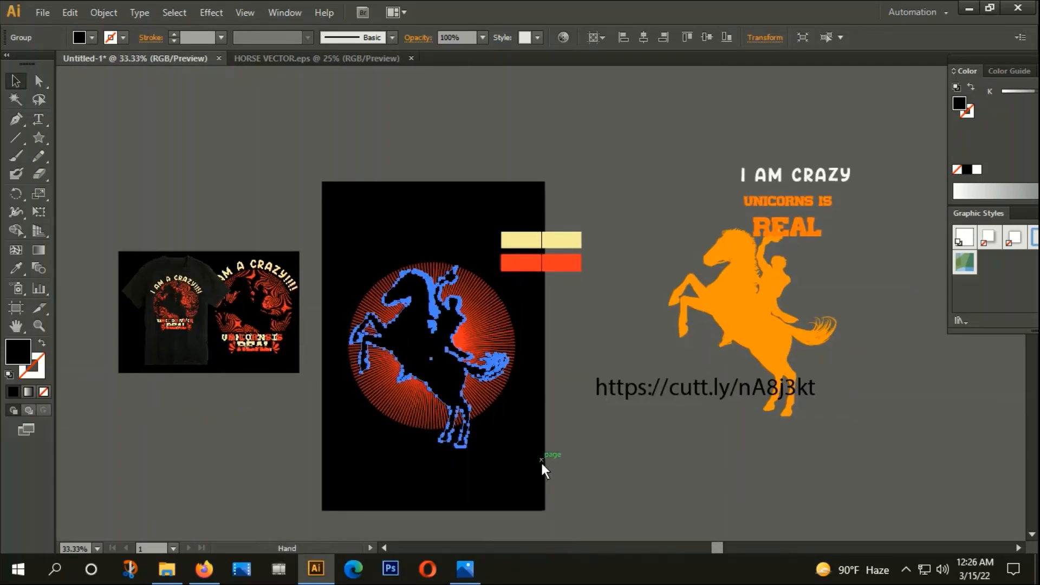
pyautogui.click(541, 460)
pyautogui.moveTo(421, 343); pyautogui.dragTo(422, 347)
pyautogui.click(292, 312)
# Rotate the silhouette slightly counterclockwise on the starburst and nudge it right to match the reference design.
pyautogui.scroll(3, 292, 312)
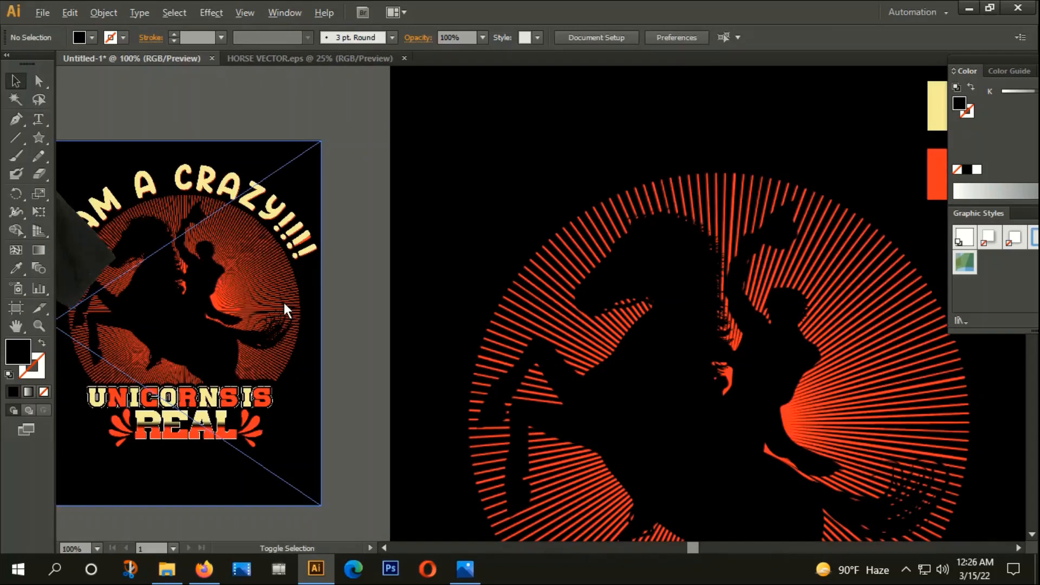
pyautogui.scroll(-2, 285, 310)
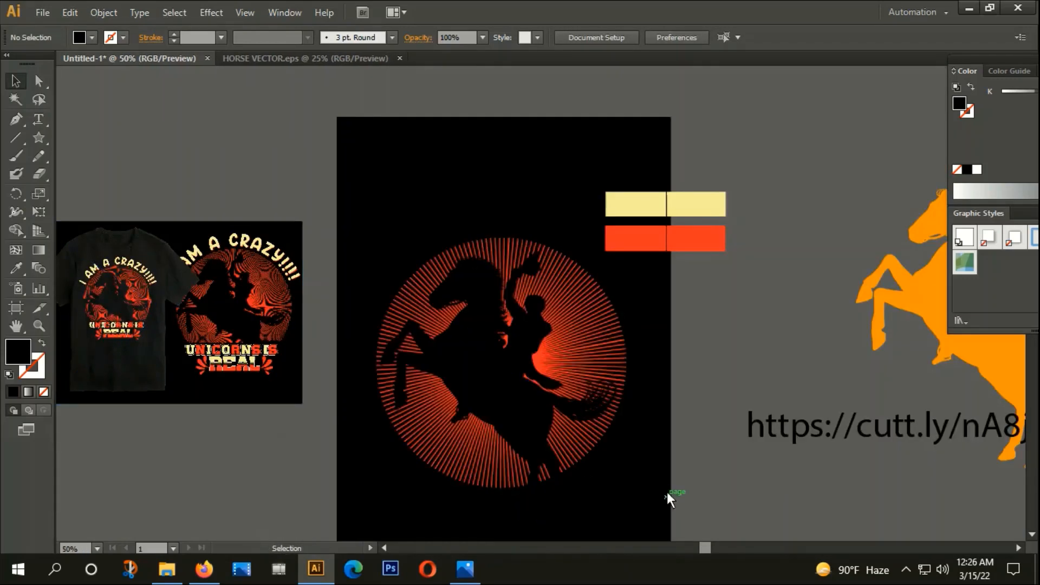
pyautogui.moveTo(668, 492); pyautogui.dragTo(656, 420)
pyautogui.click(524, 359)
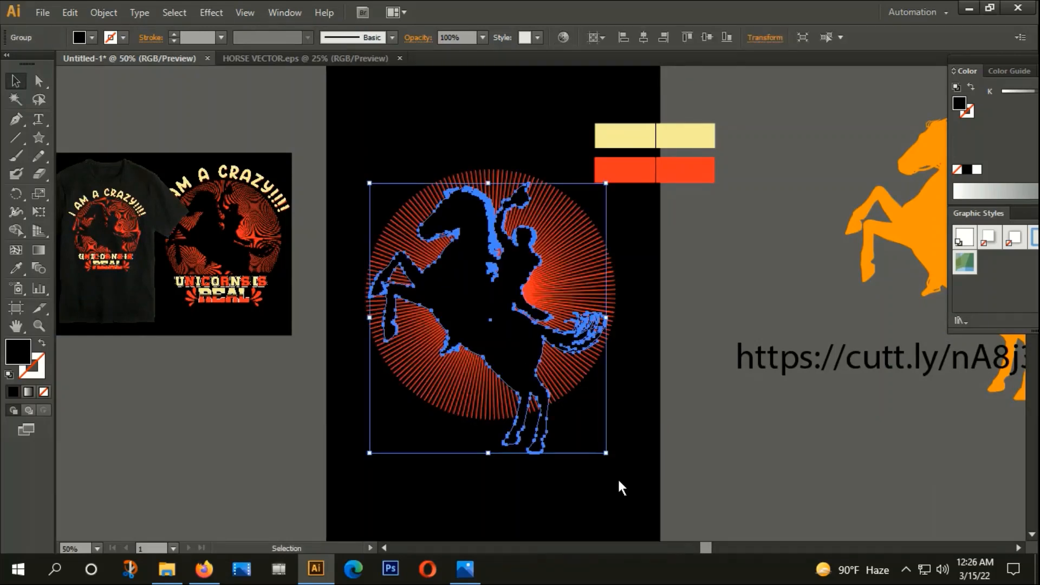
pyautogui.moveTo(615, 466); pyautogui.dragTo(643, 448)
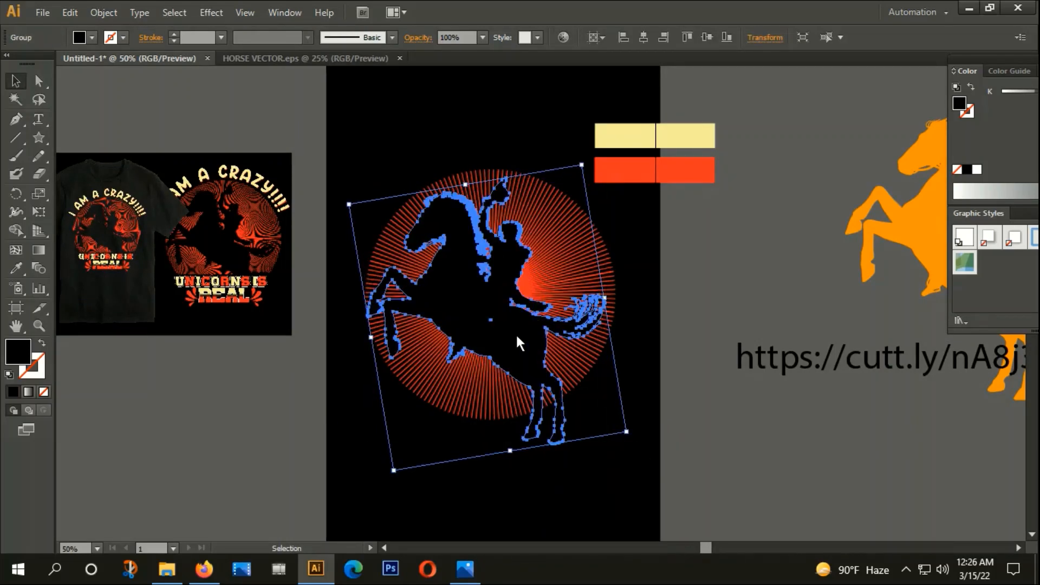
pyautogui.moveTo(516, 333); pyautogui.dragTo(530, 336)
pyautogui.click(720, 447)
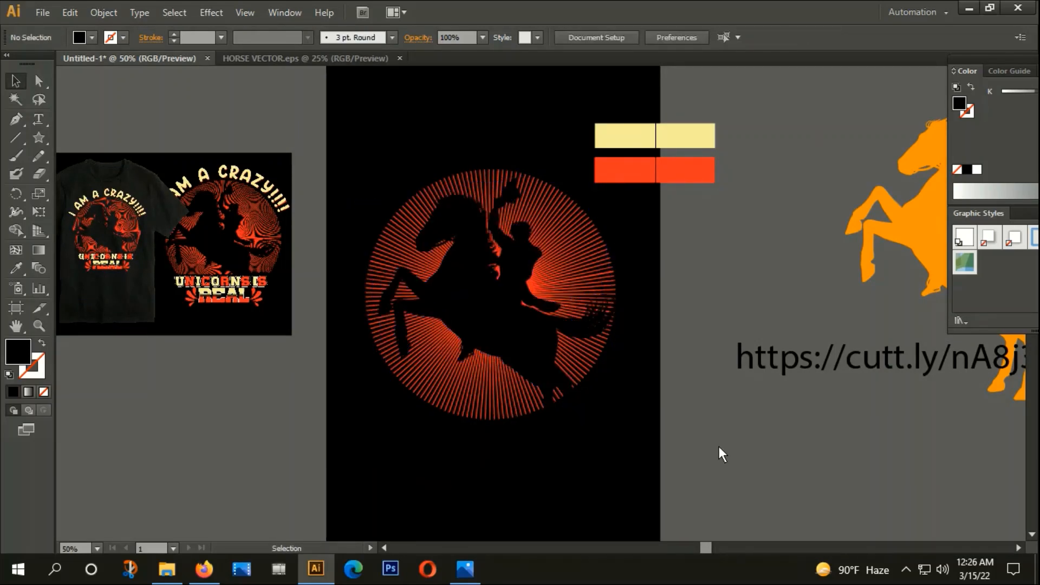
# Cut the horse-rider silhouette off the starburst so that it can be pasted back in place.
pyautogui.moveTo(721, 453); pyautogui.dragTo(719, 411)
pyautogui.click(506, 269)
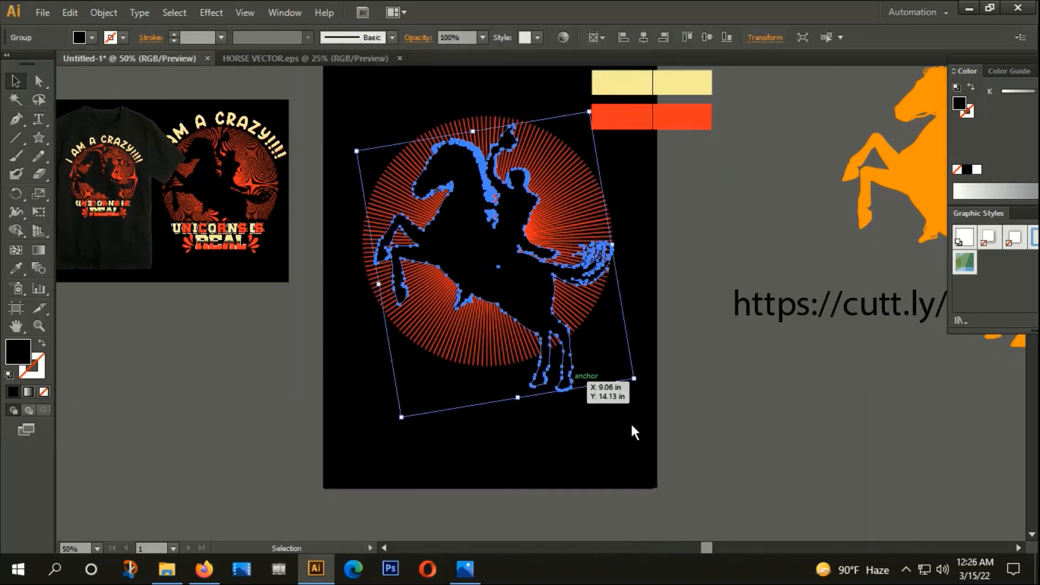
pyautogui.click(631, 425)
pyautogui.click(519, 270)
pyautogui.press('a')
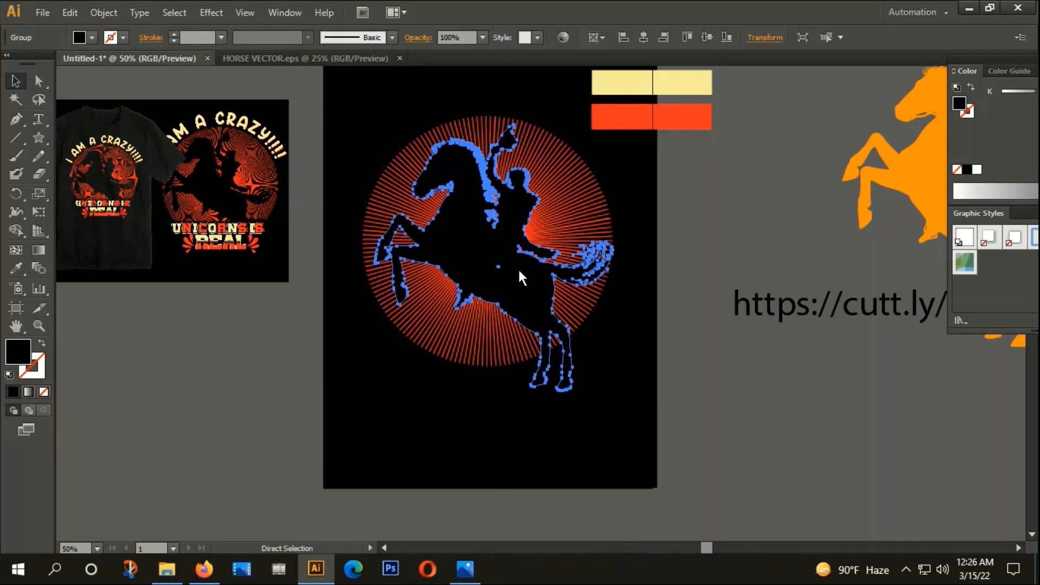
pyautogui.press('Delete')
pyautogui.click(348, 232)
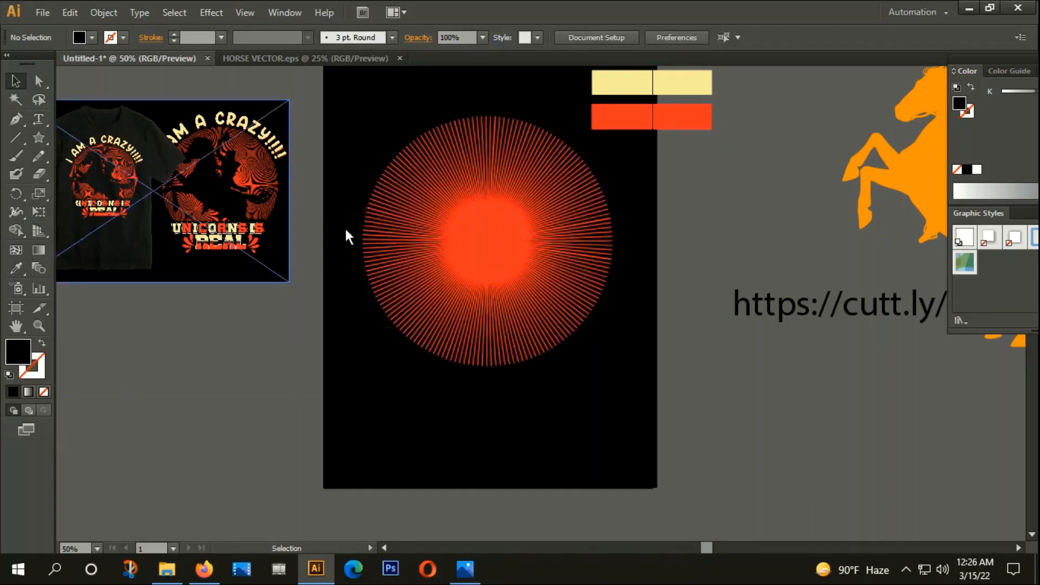
pyautogui.press('v')
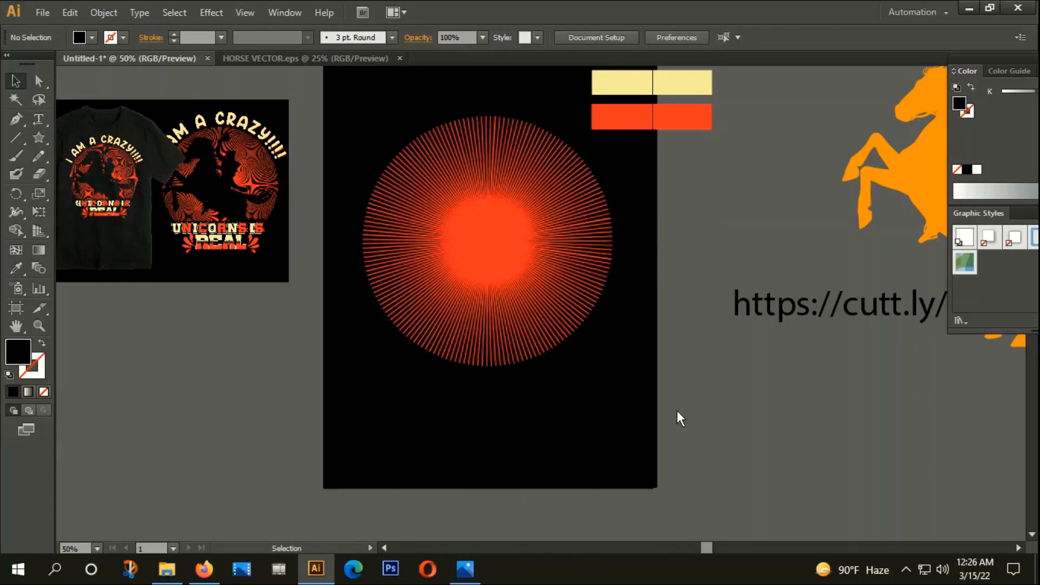
# Select the red starburst group and show its Transparency settings.
pyautogui.click(484, 240)
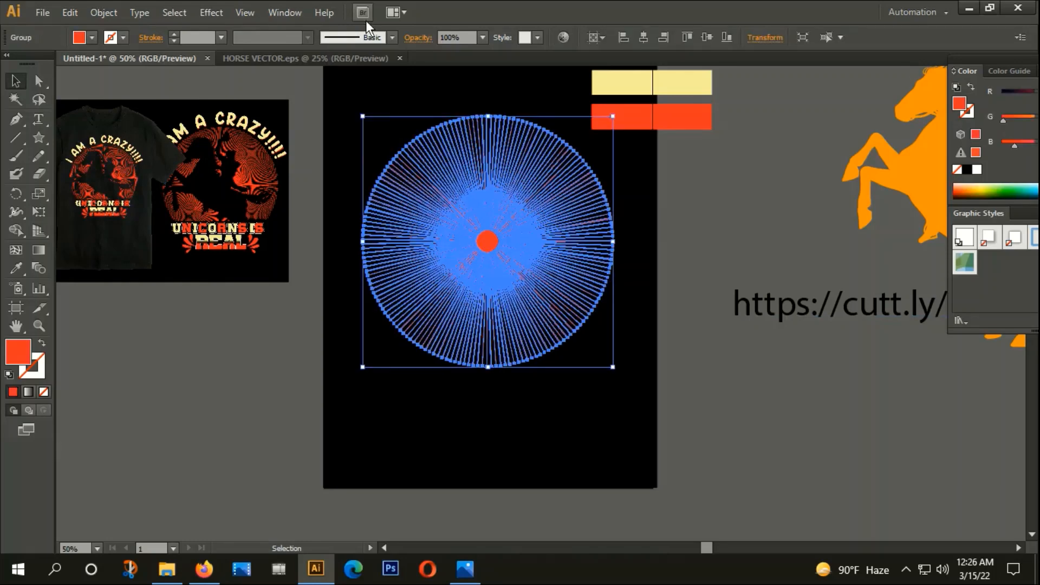
pyautogui.click(289, 13)
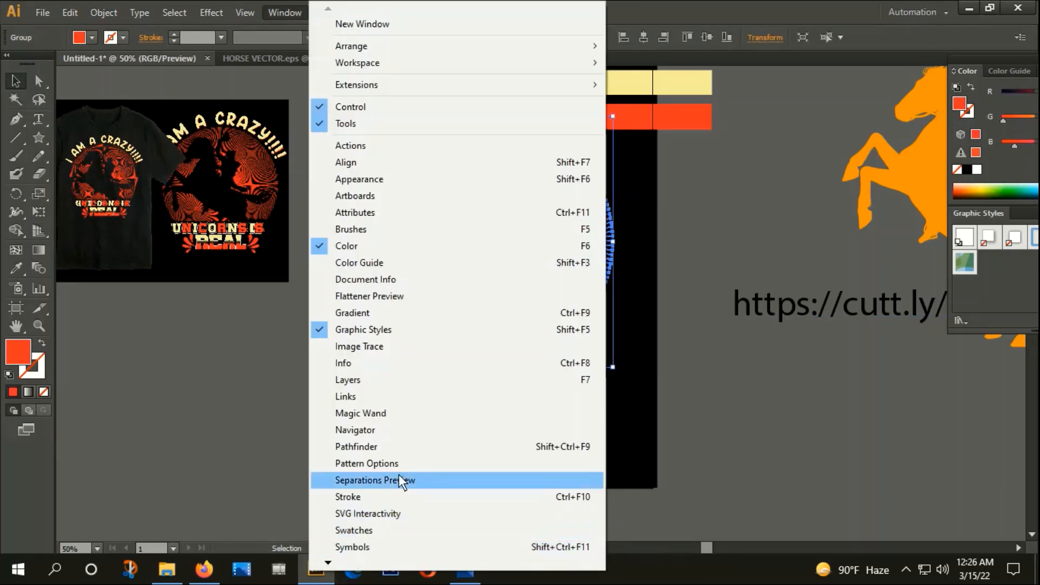
pyautogui.click(368, 347)
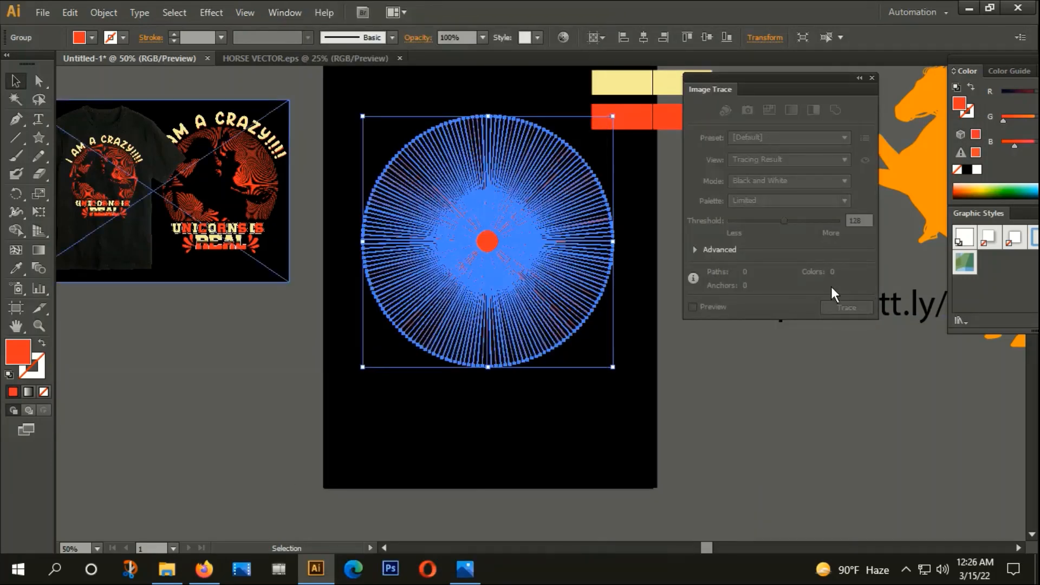
pyautogui.click(279, 16)
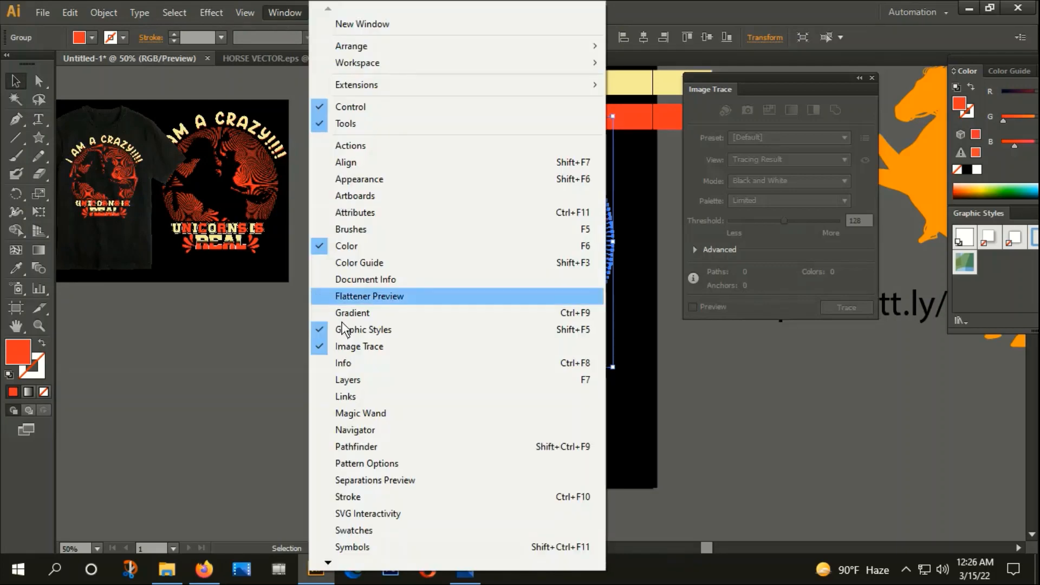
pyautogui.moveTo(326, 566)
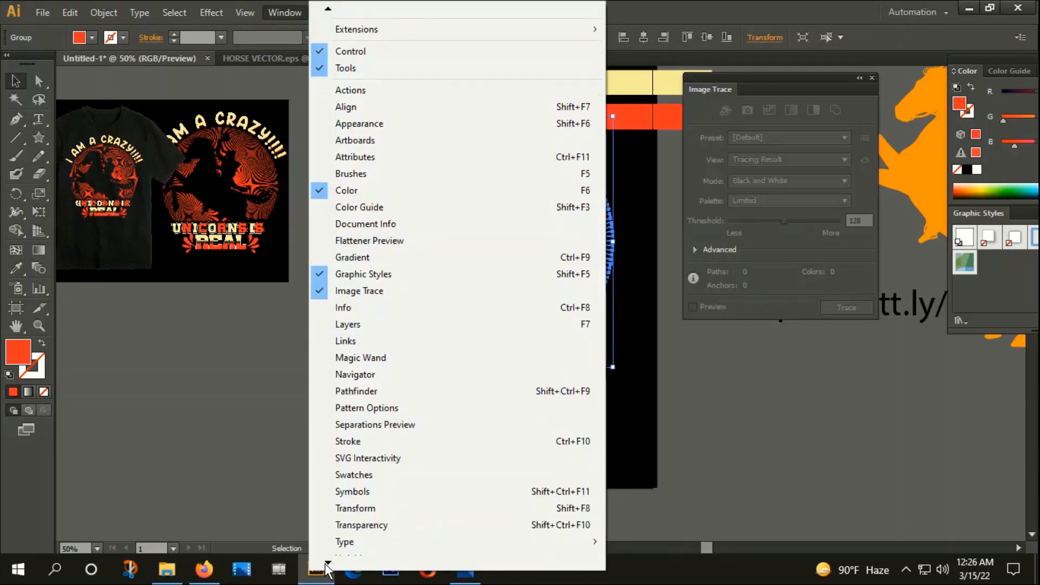
pyautogui.click(377, 400)
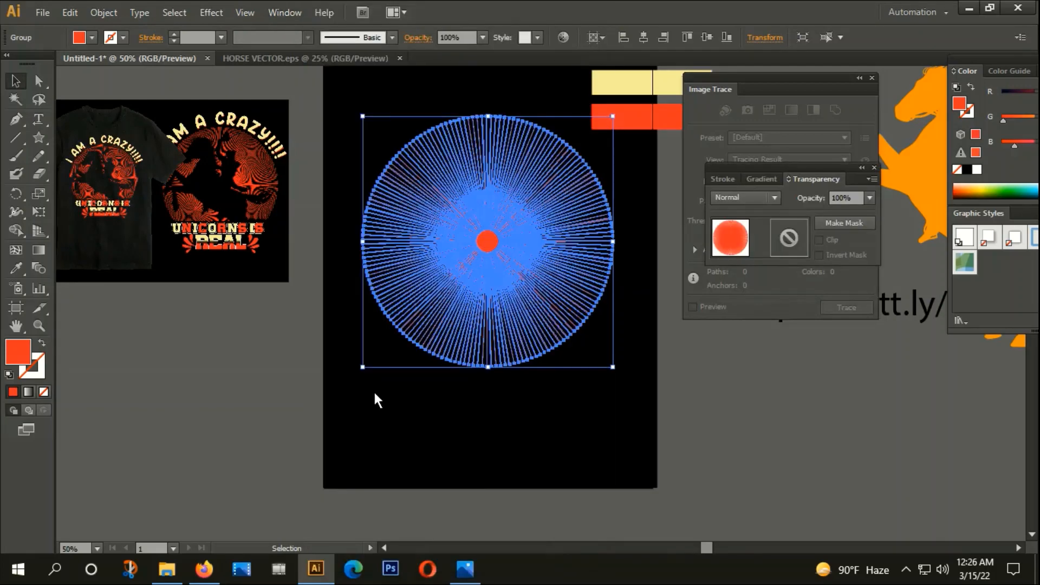
# Make an opacity mask on the starburst with Clip off and paste the horse-rider silhouette in place inside the mask.
pyautogui.click(862, 226)
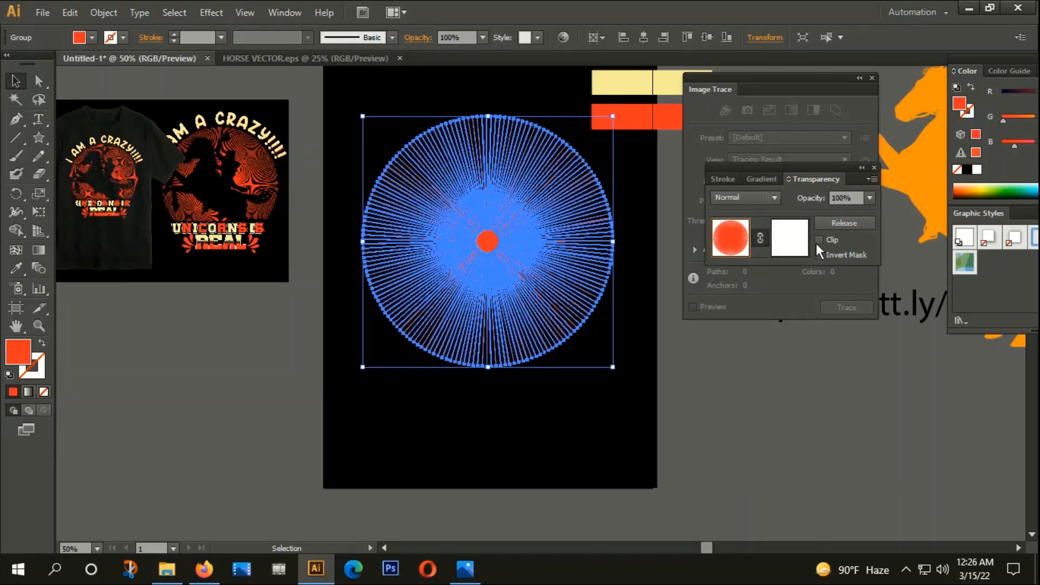
pyautogui.click(793, 251)
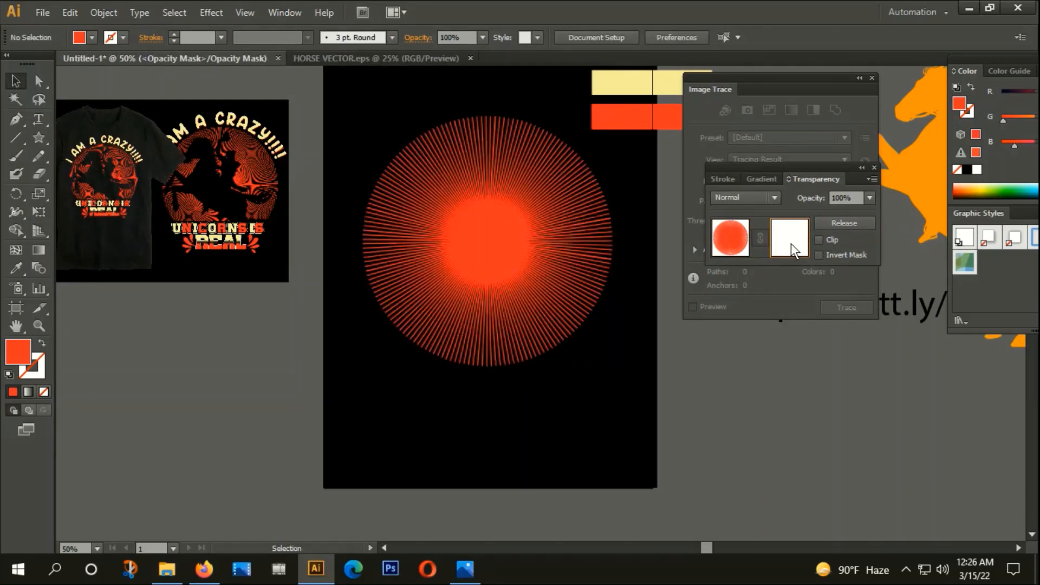
pyautogui.hotkey('ctrl', 'v')
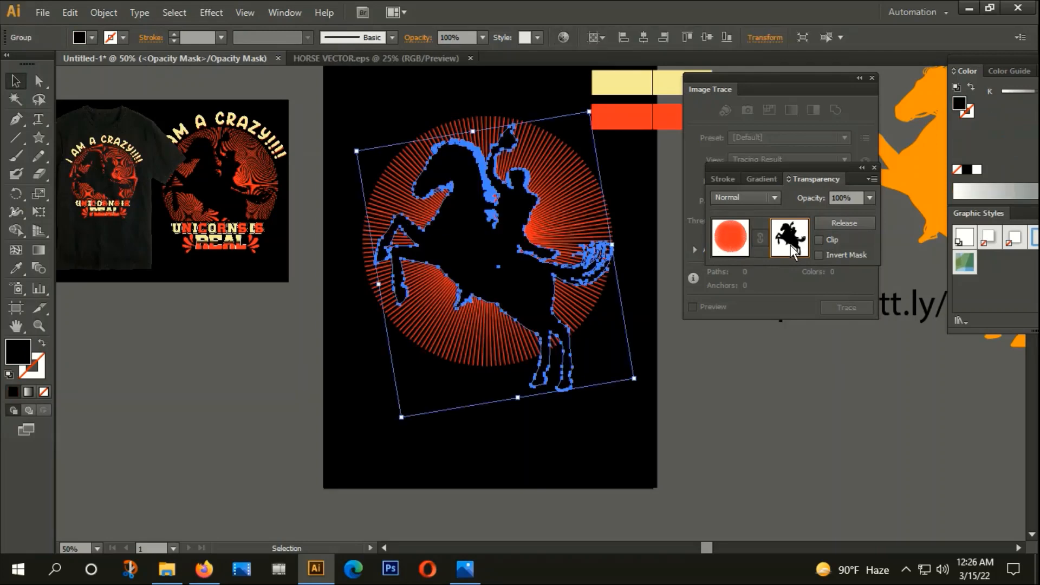
pyautogui.click(734, 453)
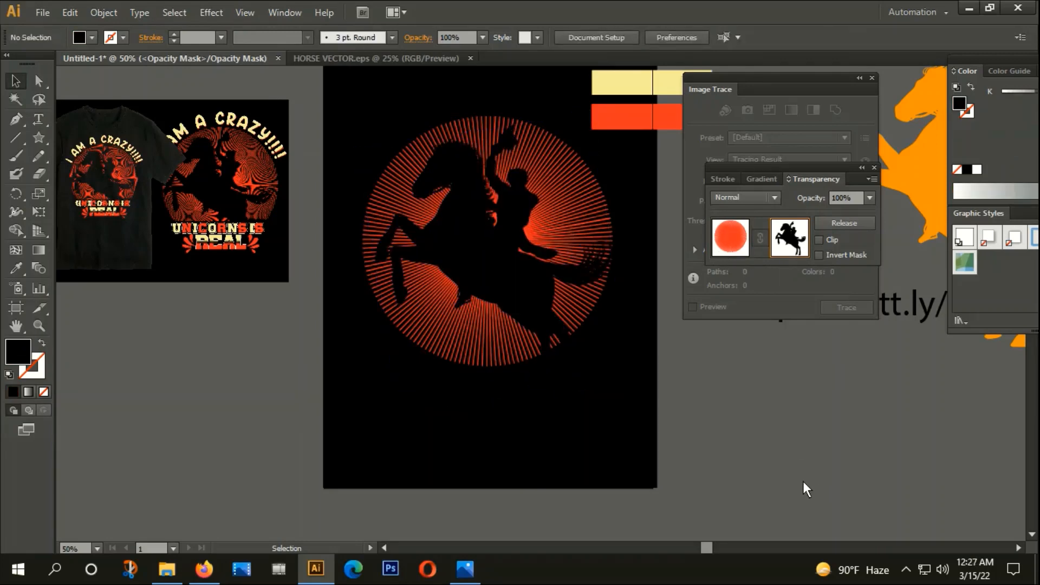
# Leave opacity mask editing and return to the starburst artwork.
pyautogui.scroll(-2, 707, 462)
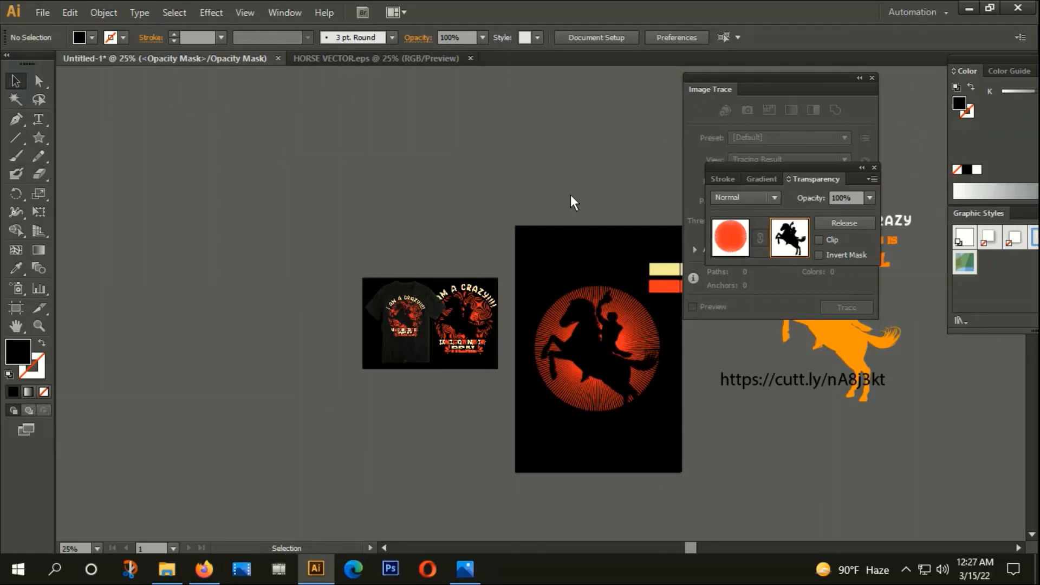
pyautogui.click(621, 391)
pyautogui.click(747, 428)
pyautogui.click(743, 225)
pyautogui.click(750, 477)
# Move the masked starburst onto the empty grey canvas to check the horse-rider cut-out, and undo the move.
pyautogui.click(619, 377)
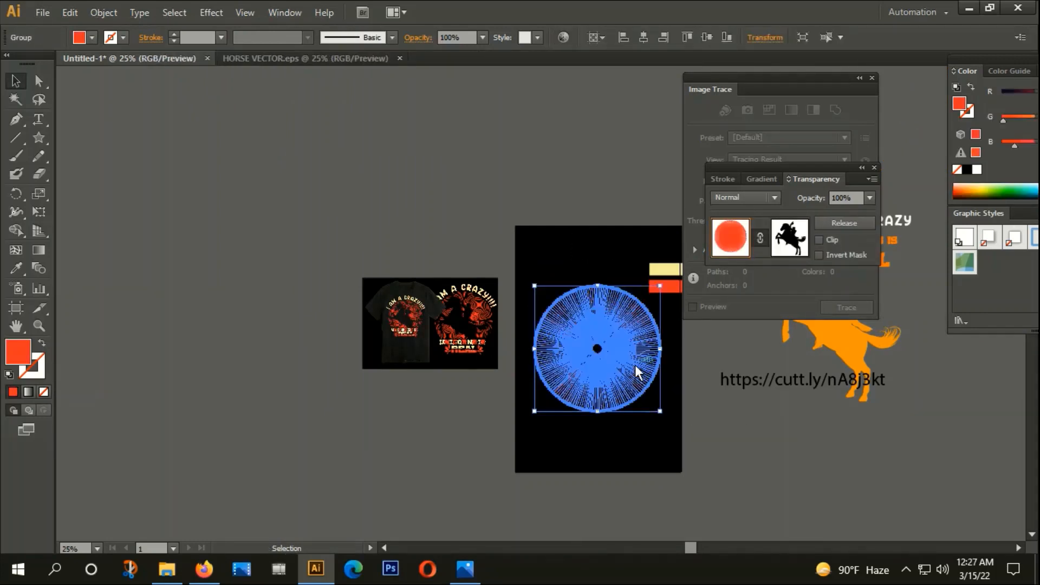
pyautogui.moveTo(639, 371); pyautogui.dragTo(284, 356)
pyautogui.click(362, 473)
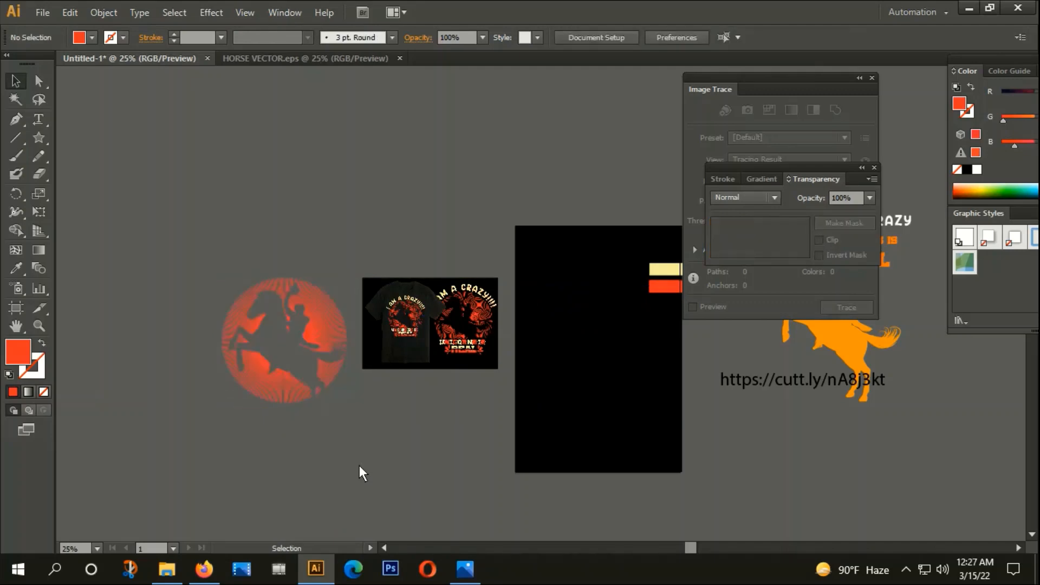
pyautogui.scroll(5, 318, 272)
pyautogui.scroll(-6, 343, 364)
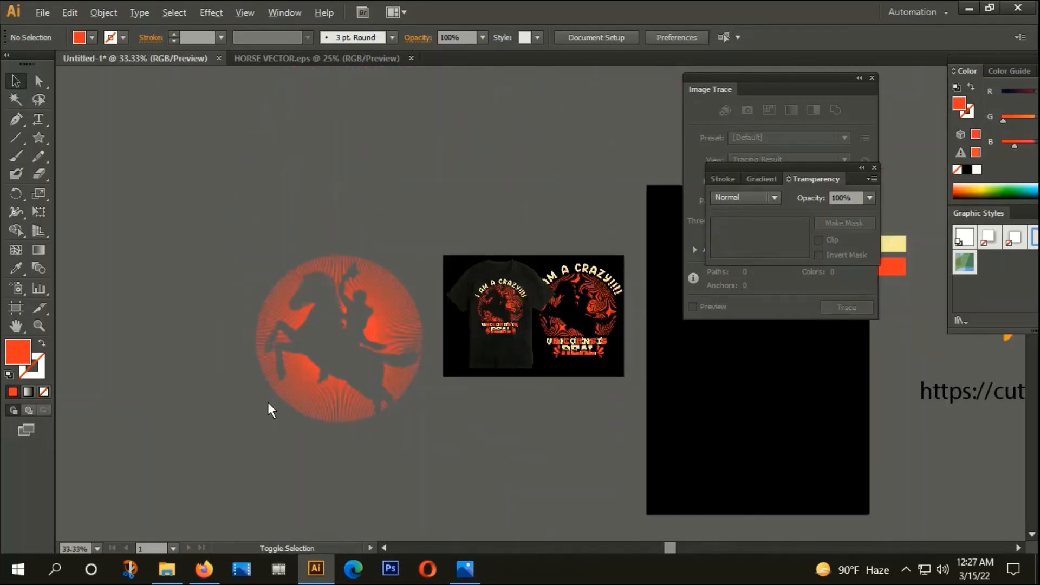
pyautogui.scroll(1, 599, 468)
pyautogui.hotkey('ctrl', 'z')
pyautogui.hscroll(5, 634, 464)
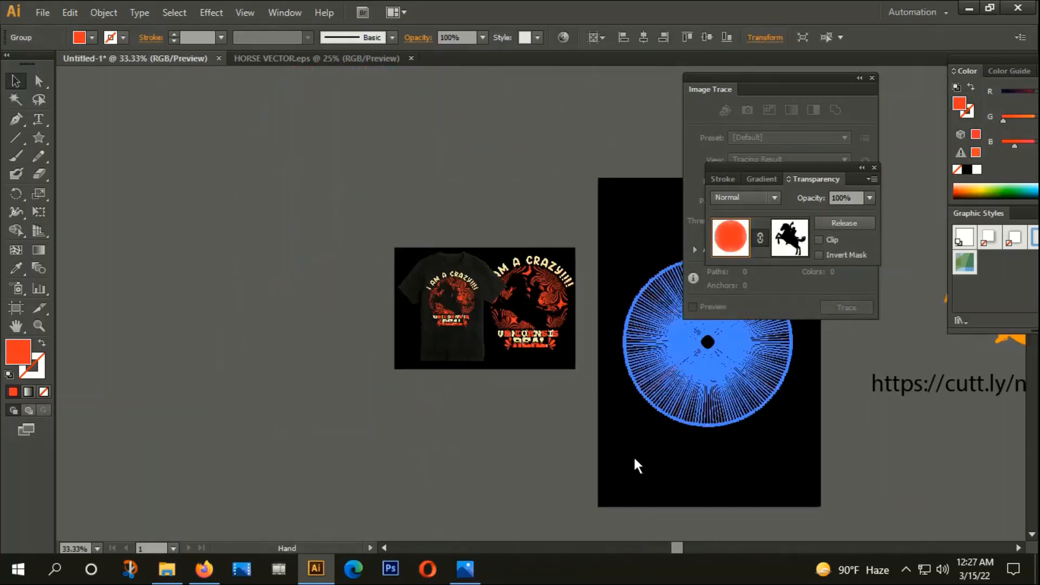
# Deselect the starburst and hide the Image Trace settings.
pyautogui.click(688, 467)
pyautogui.moveTo(688, 467); pyautogui.dragTo(602, 441)
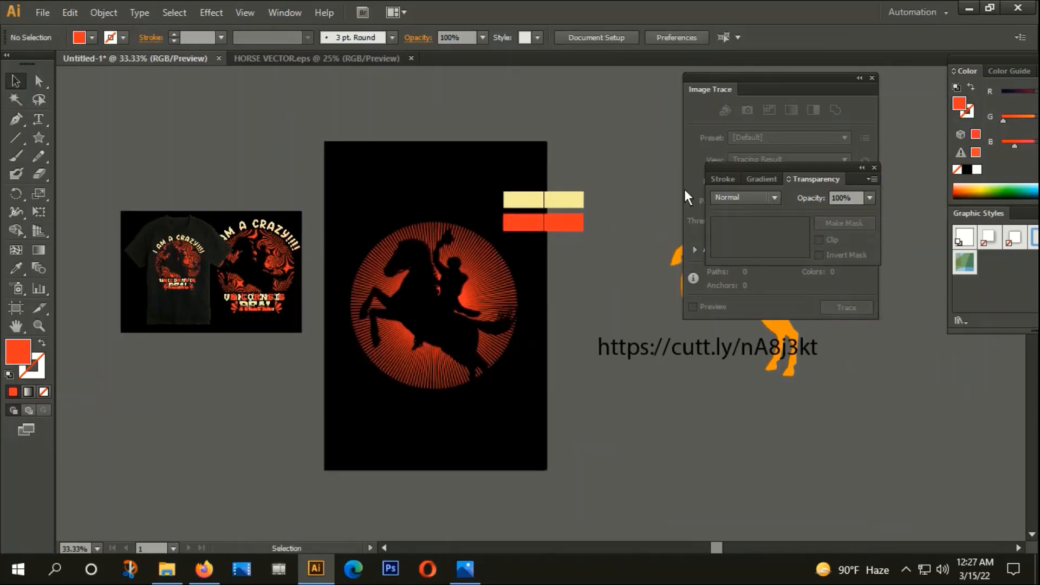
pyautogui.click(872, 78)
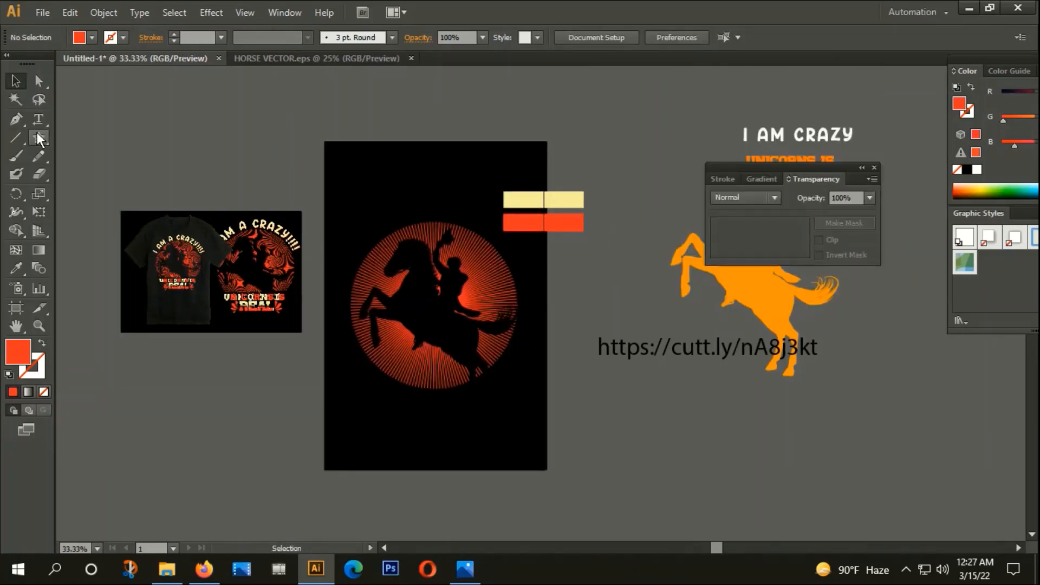
# Draw a circle larger than the starburst with no fill and a 1 pt red stroke, centred horizontally and vertically on the artboard.
pyautogui.moveTo(37, 133); pyautogui.dragTo(96, 177)
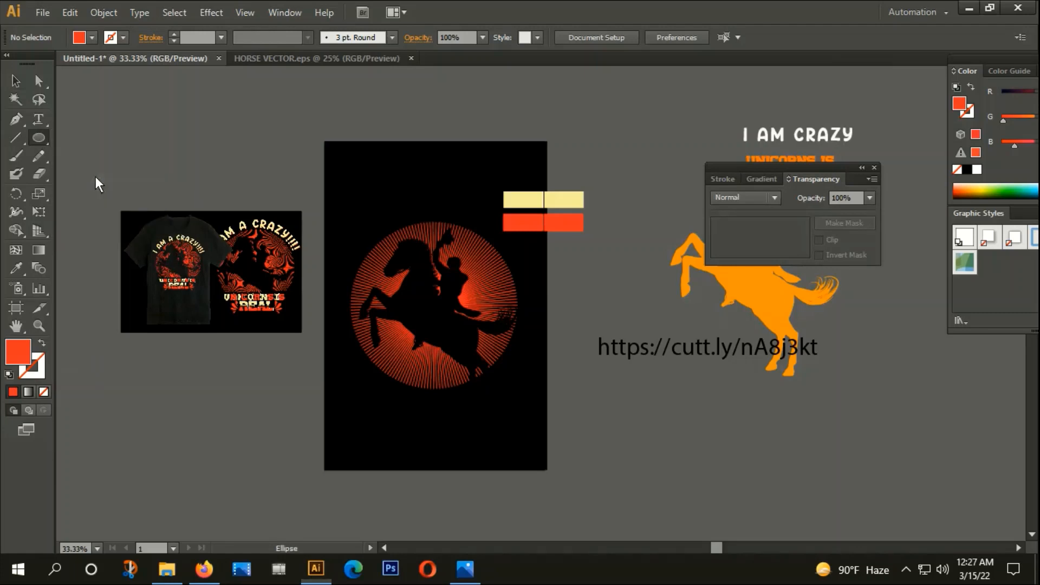
pyautogui.moveTo(379, 434); pyautogui.dragTo(506, 523)
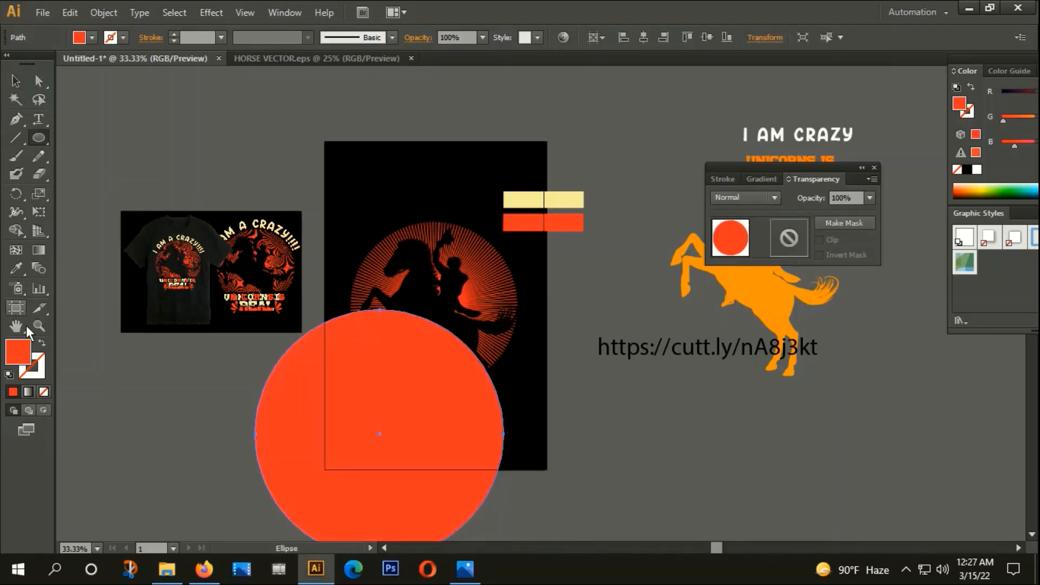
pyautogui.click(42, 343)
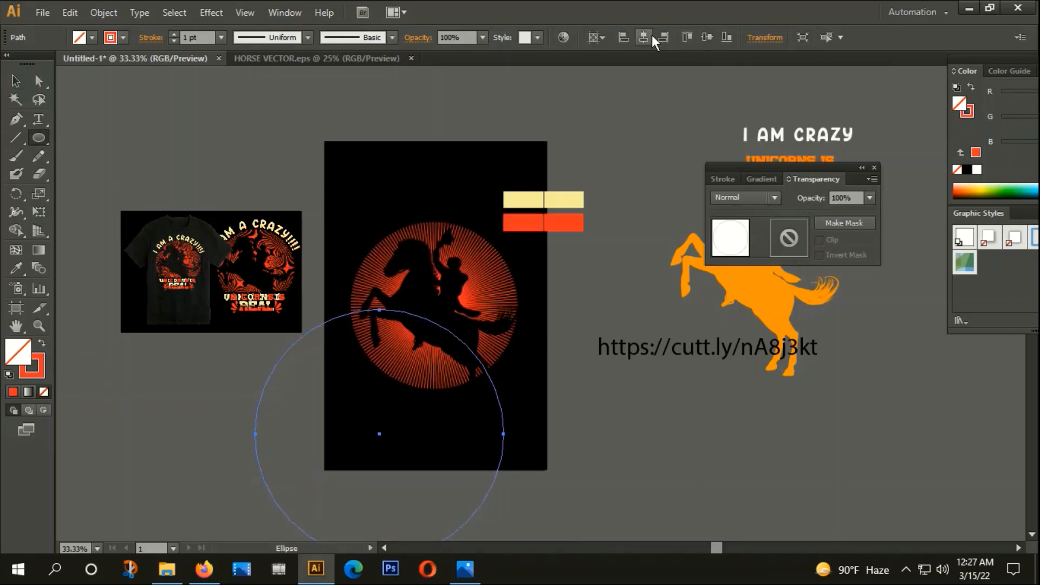
pyautogui.click(644, 36)
pyautogui.click(712, 38)
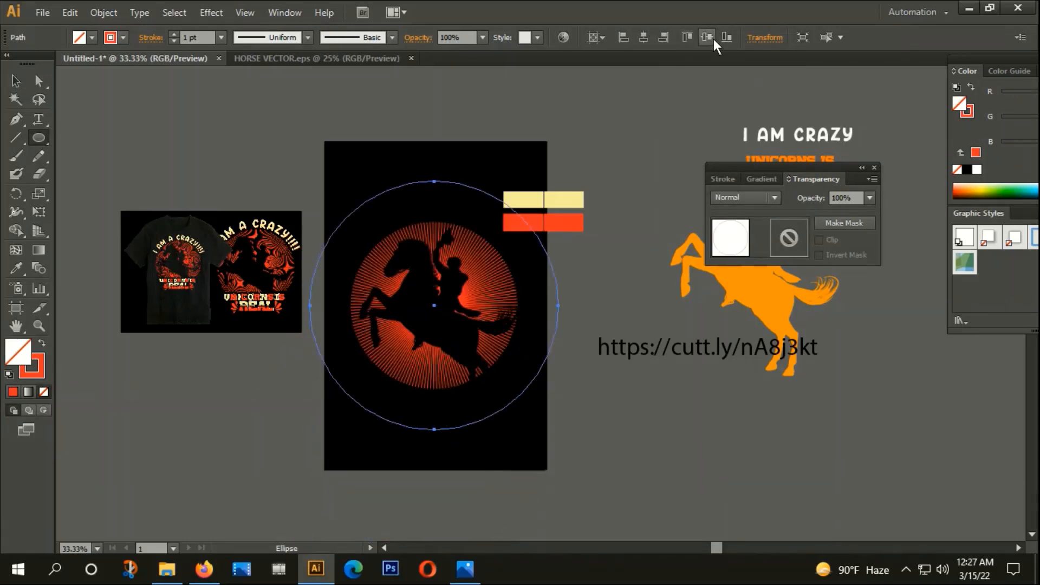
# Scale the red circle down about its centre until it sits just outside the starburst's edge.
pyautogui.click(15, 81)
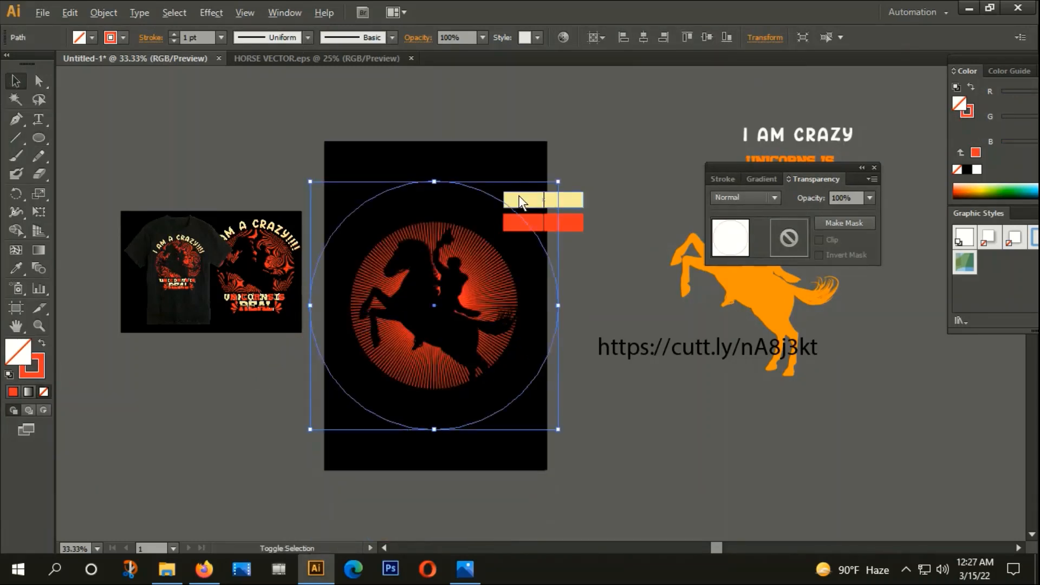
pyautogui.keyDown('alt'); pyautogui.keyDown('shift'); pyautogui.moveTo(556, 193); pyautogui.dragTo(546, 205); pyautogui.keyUp('shift'); pyautogui.keyUp('alt')
pyautogui.press('Delete')
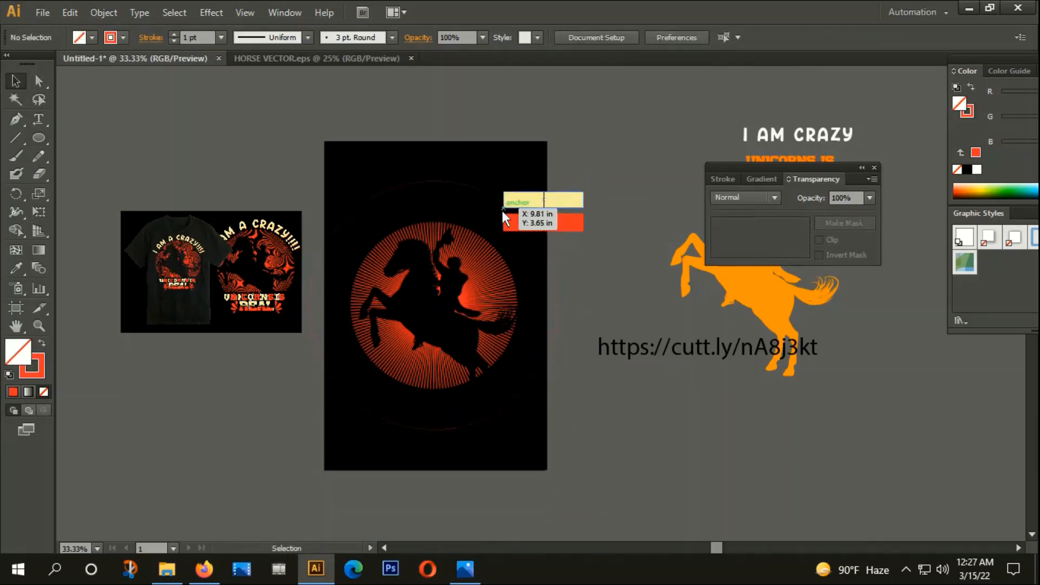
pyautogui.click(462, 187)
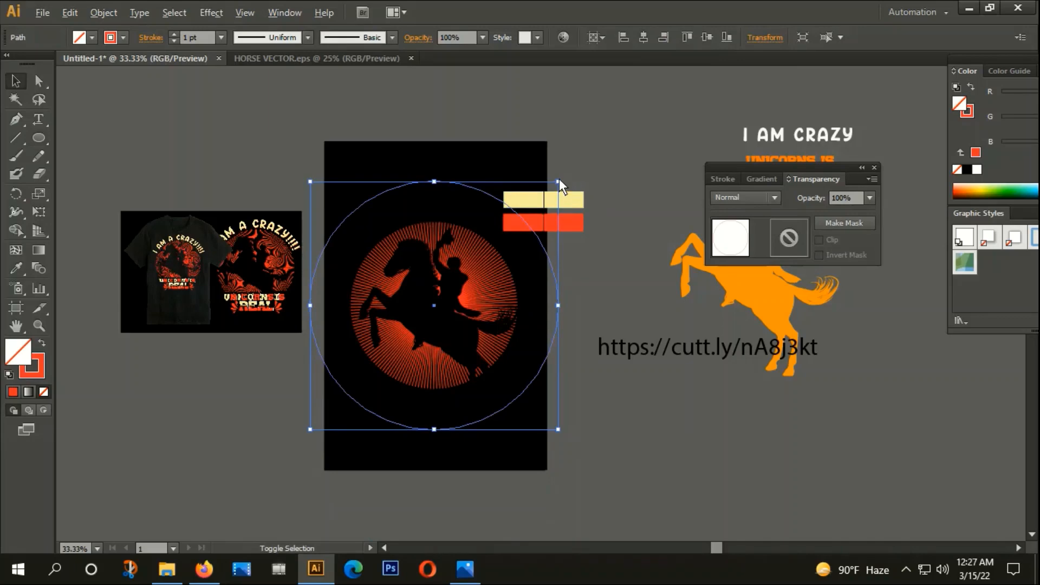
pyautogui.moveTo(559, 181); pyautogui.dragTo(538, 215)
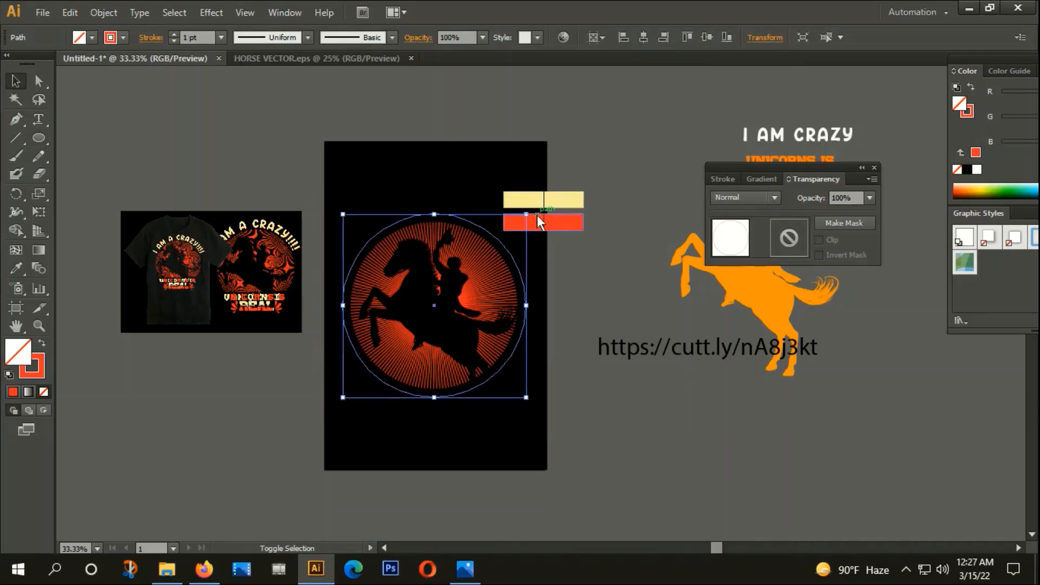
pyautogui.click(578, 339)
# Shrink the circle around the starburst slightly more so it hugs the tips of the rays.
pyautogui.scroll(5, 472, 228)
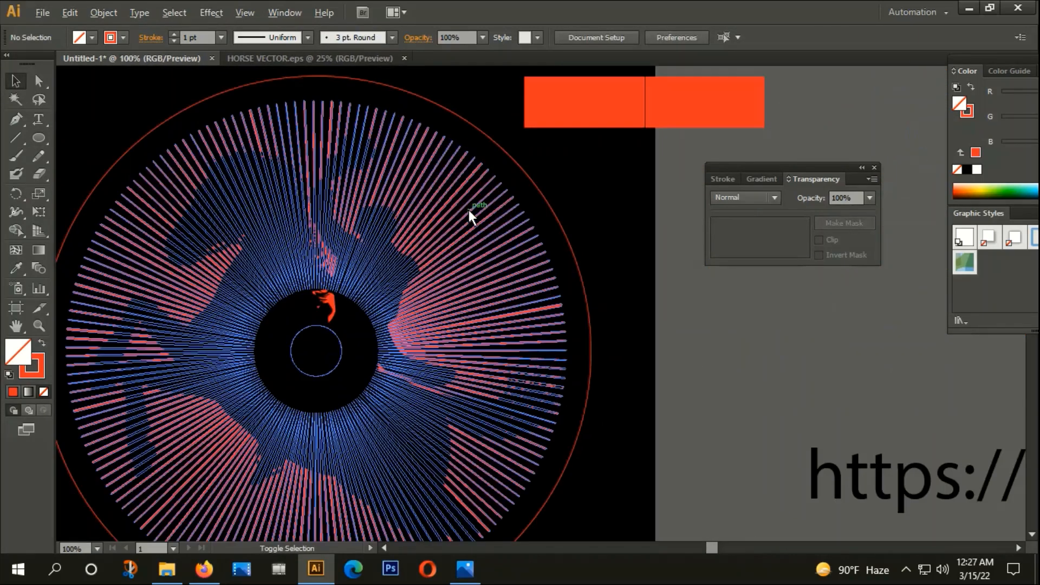
pyautogui.scroll(-1, 557, 313)
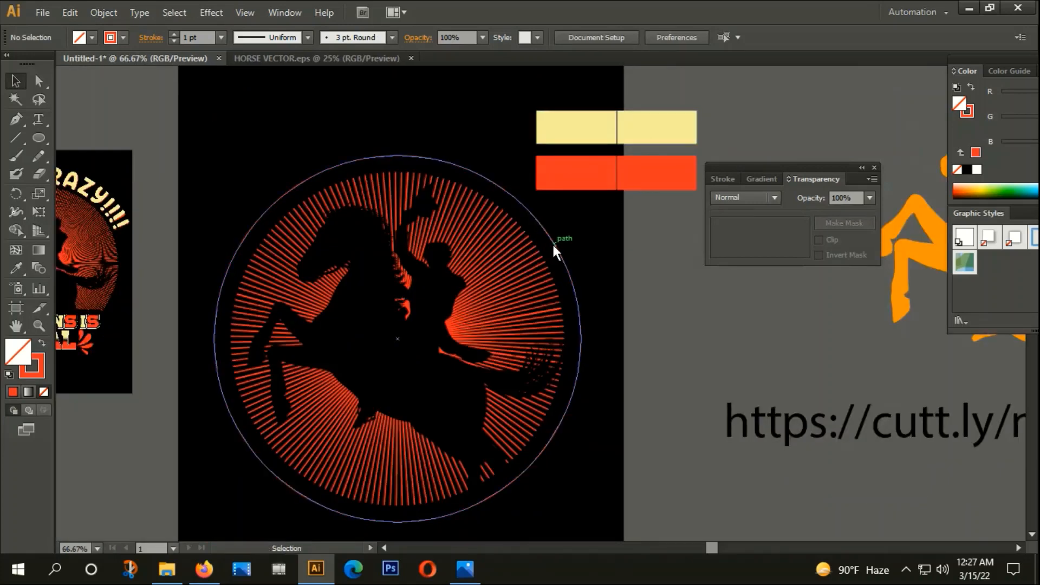
pyautogui.click(551, 243)
pyautogui.moveTo(581, 155); pyautogui.dragTo(571, 165)
pyautogui.click(596, 294)
pyautogui.scroll(-2, 646, 313)
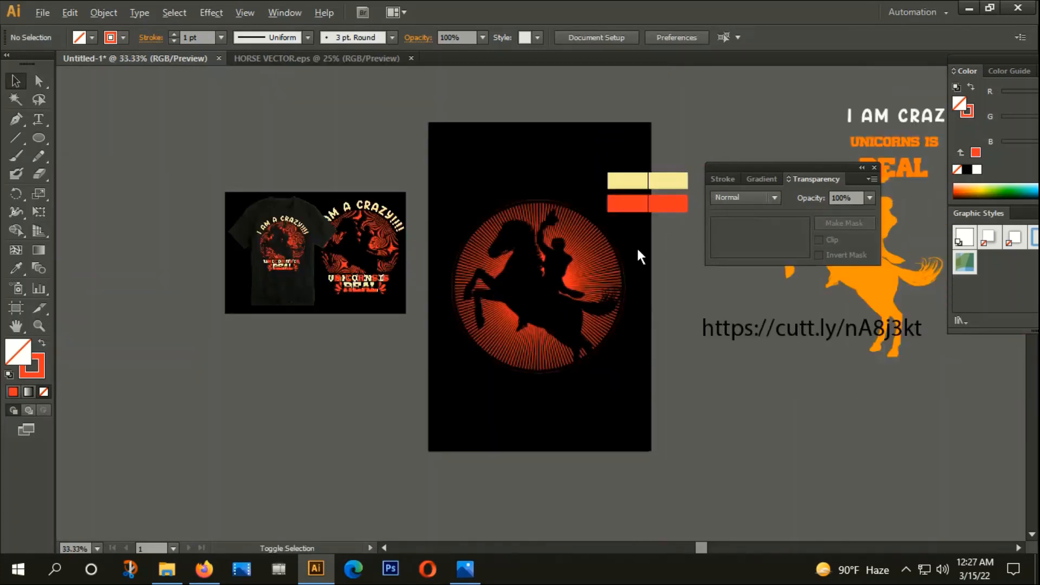
# Check the fonts of the "I AM CRAZY" and "UNICORNS IS" lettering beside the artboard.
pyautogui.moveTo(782, 366); pyautogui.dragTo(497, 365)
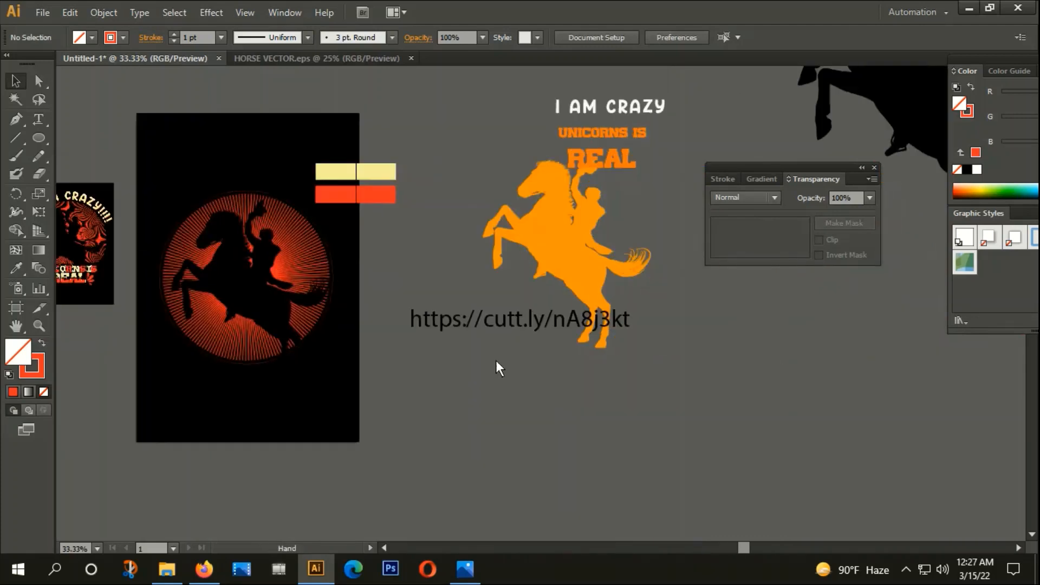
pyautogui.click(630, 104)
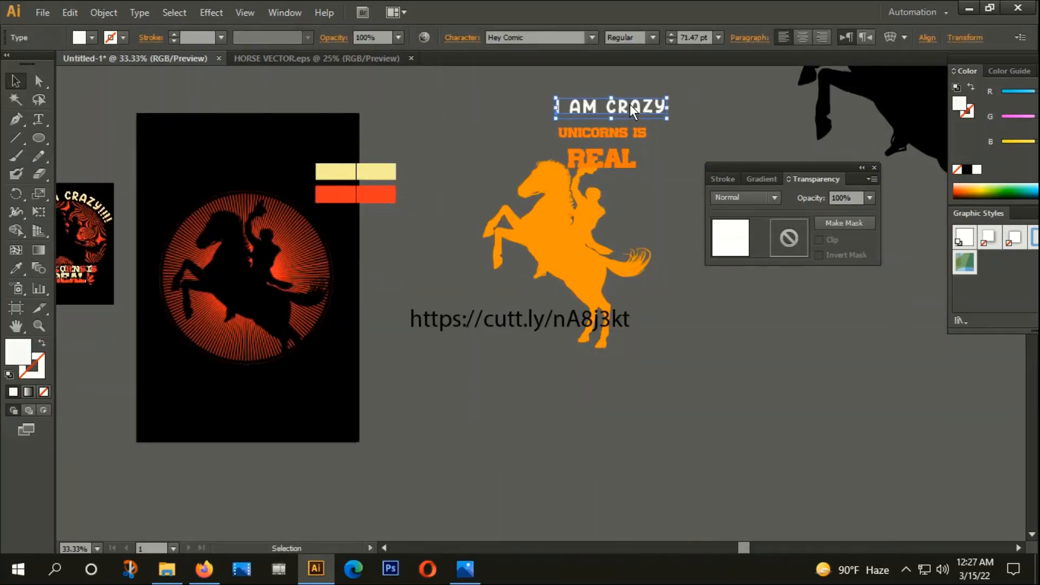
pyautogui.click(718, 133)
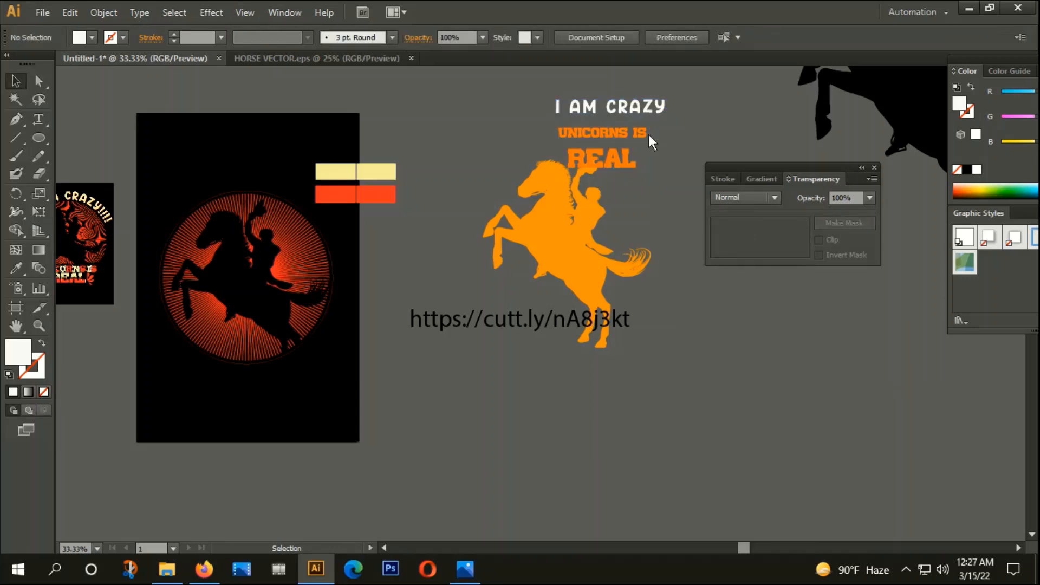
pyautogui.click(632, 142)
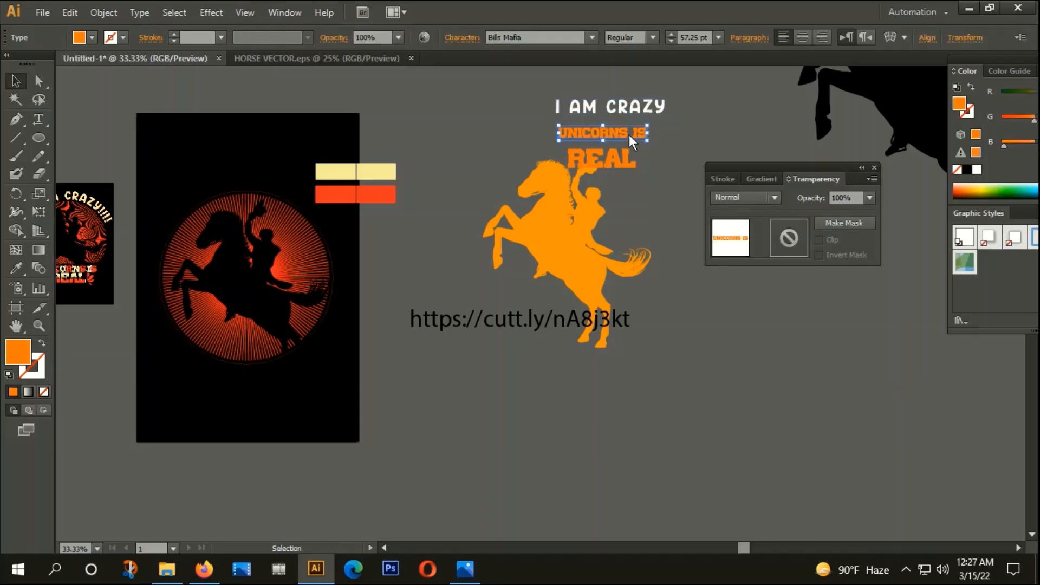
# Deselect the lettering and close the Transparency settings to clear the view of the artwork.
pyautogui.click(671, 242)
pyautogui.moveTo(699, 164); pyautogui.dragTo(720, 152)
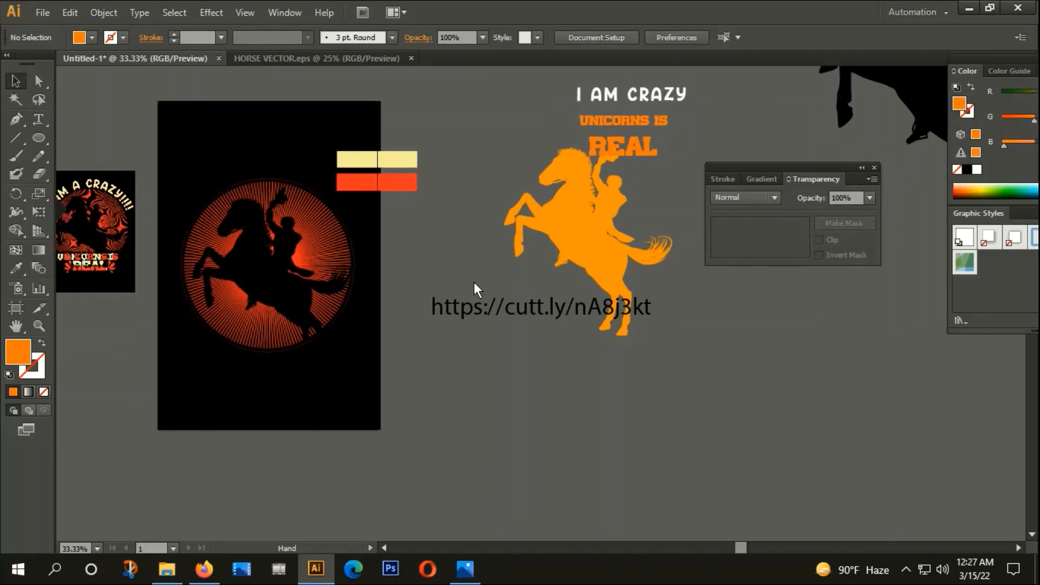
pyautogui.moveTo(473, 281); pyautogui.dragTo(578, 298)
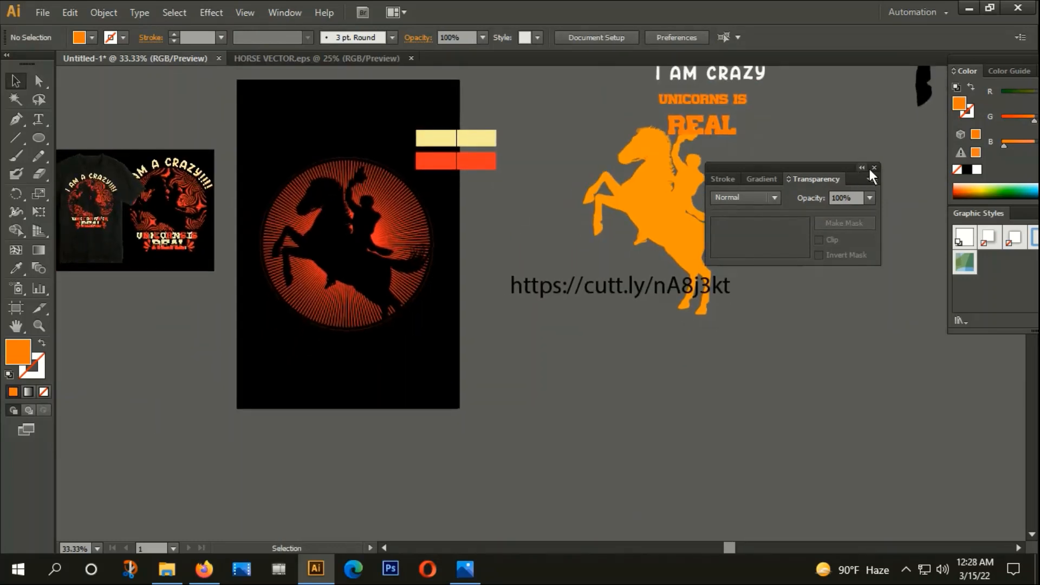
pyautogui.click(872, 168)
pyautogui.moveTo(753, 349); pyautogui.dragTo(743, 389)
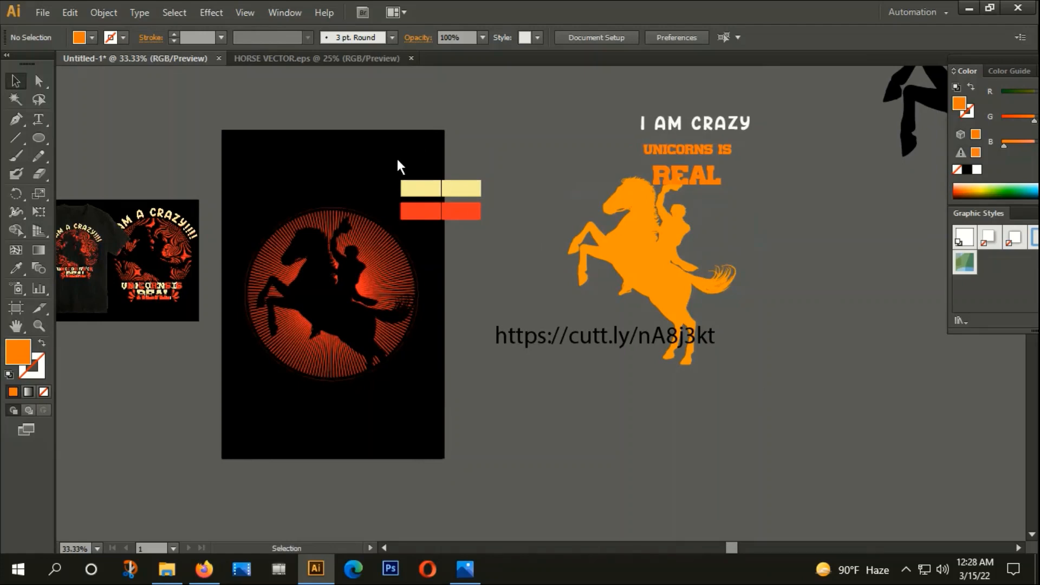
# Place the white Hey Comic text "I AM CRAZY" on the circle's path, starting at the circle's left side.
pyautogui.click(38, 123)
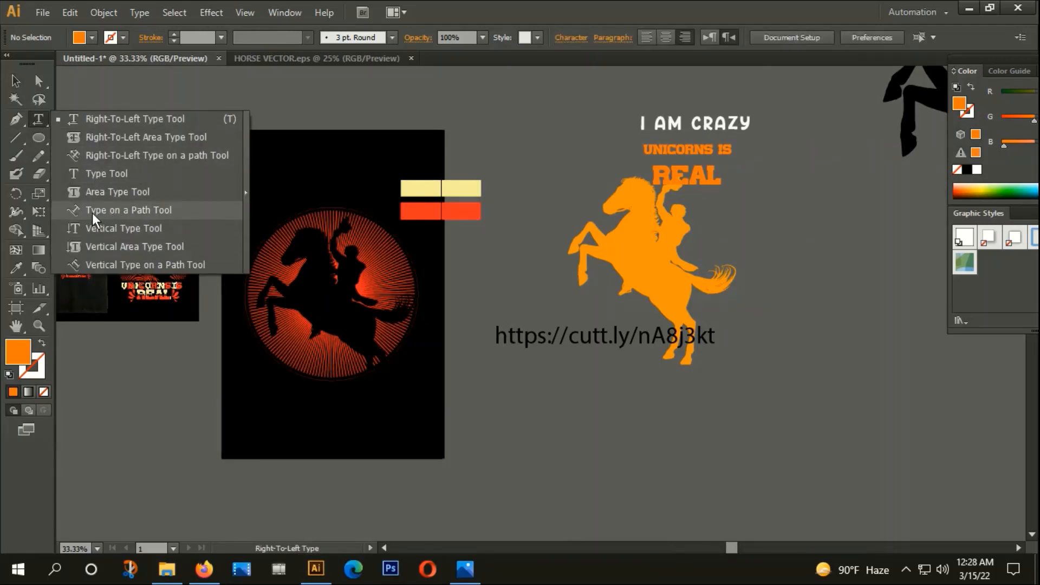
pyautogui.press('v')
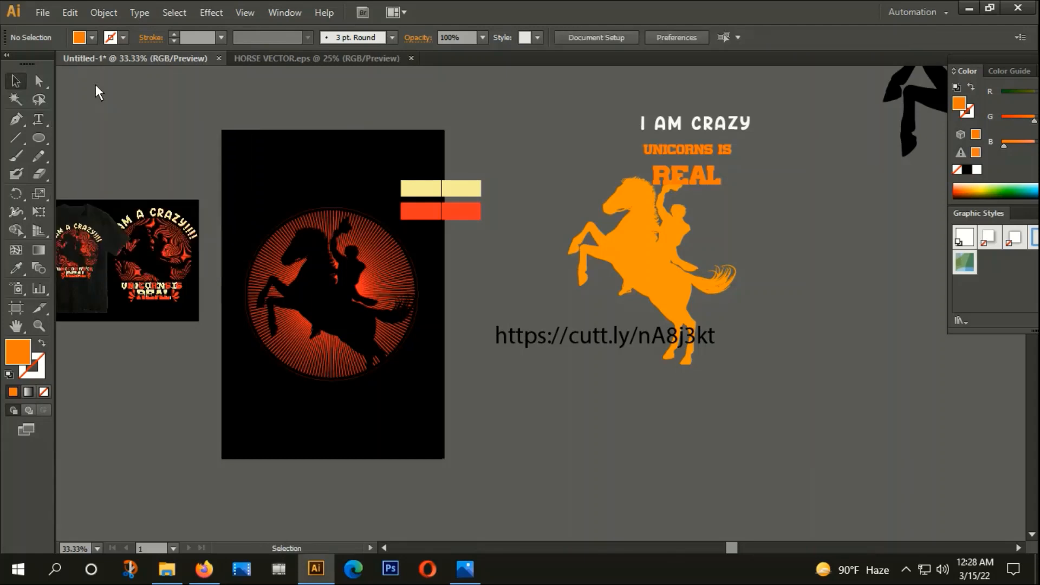
pyautogui.click(703, 120)
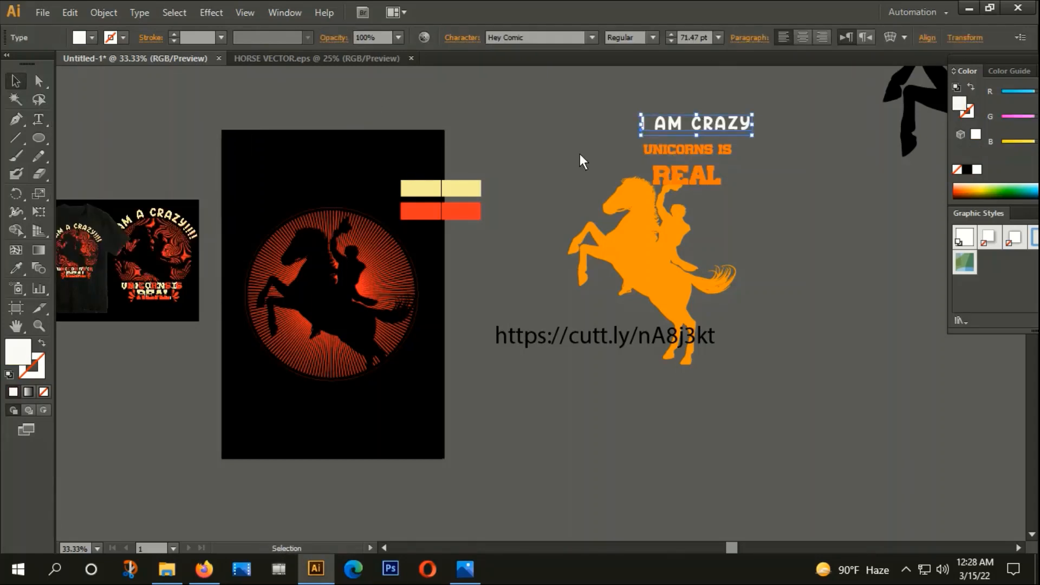
pyautogui.click(314, 209)
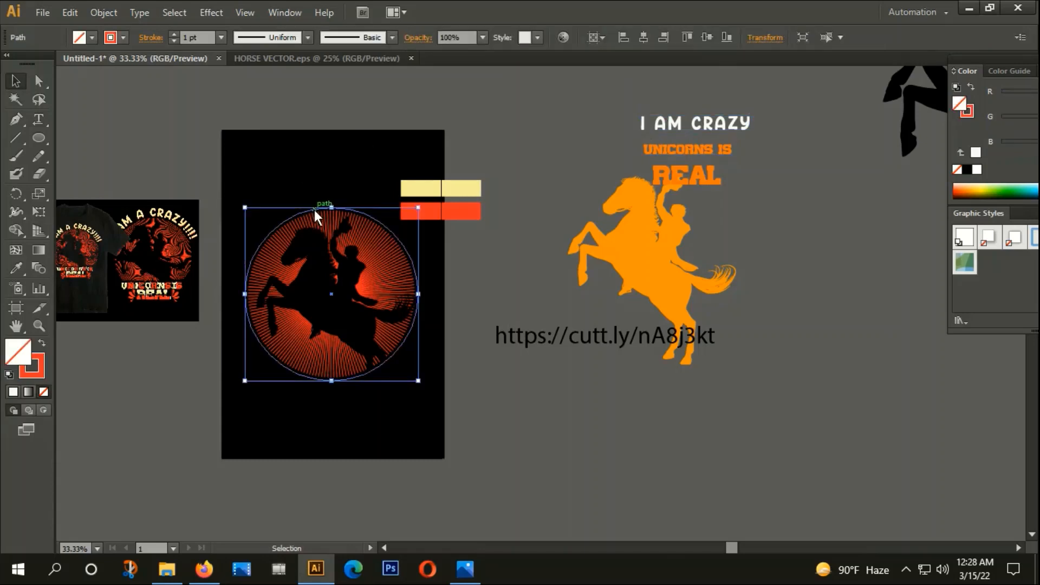
pyautogui.click(37, 123)
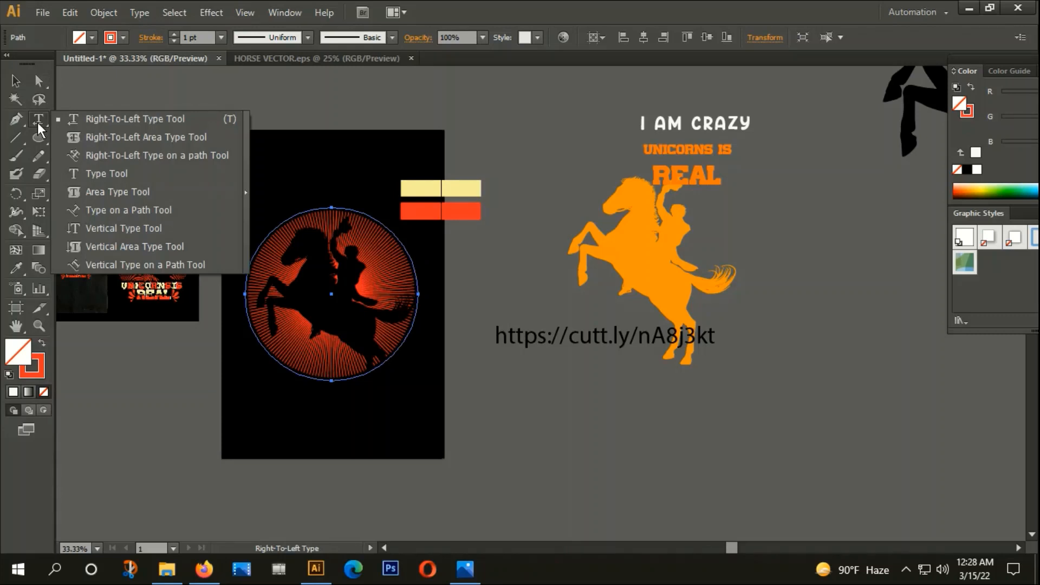
pyautogui.click(128, 213)
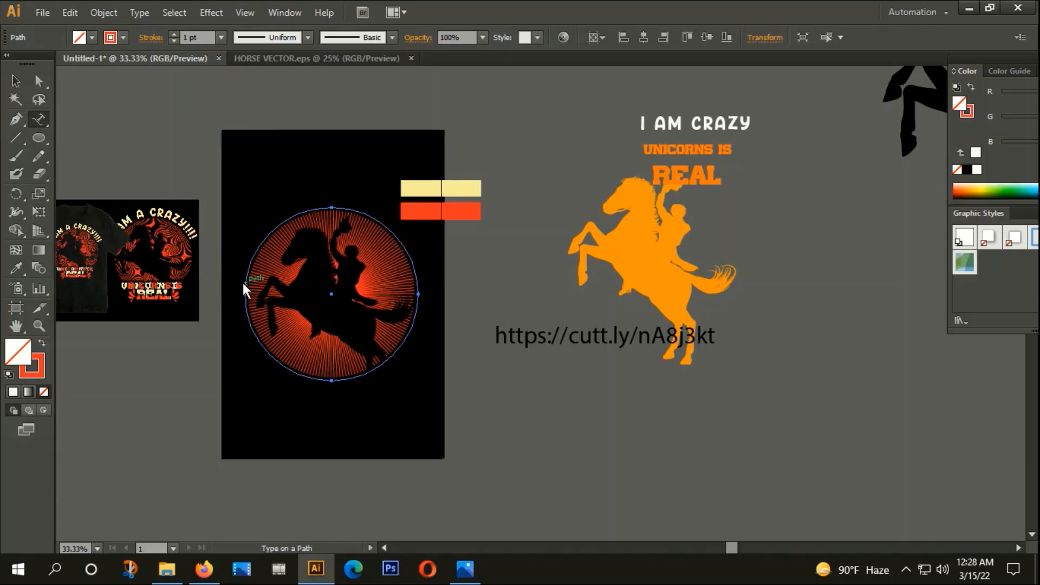
pyautogui.click(243, 283)
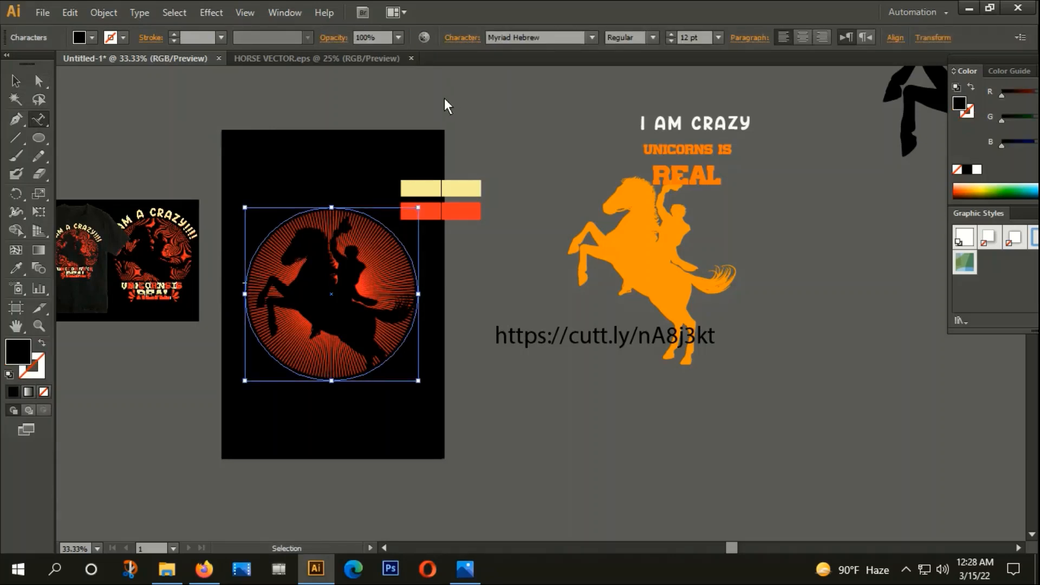
pyautogui.write('I AM CRAZY')
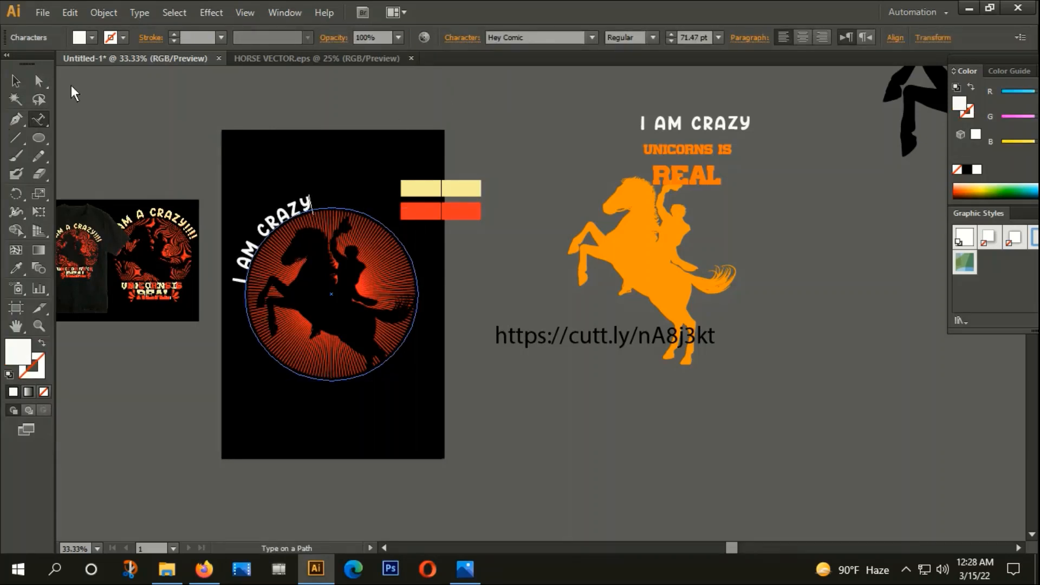
# Set the curved "I AM CRAZY" text to 100 pt and rotate it clockwise so it arches over the circle's top.
pyautogui.click(16, 81)
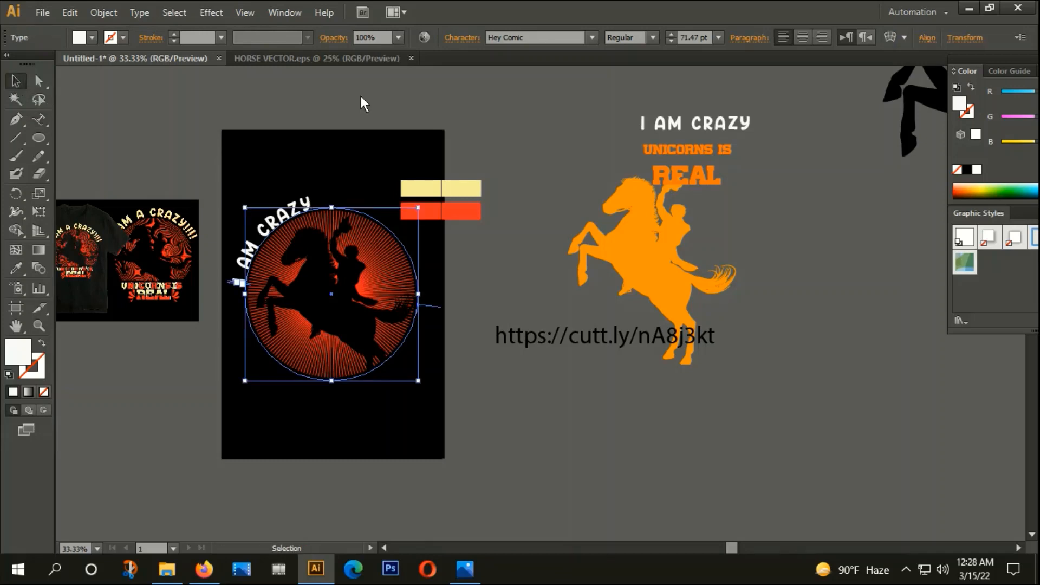
pyautogui.click(470, 39)
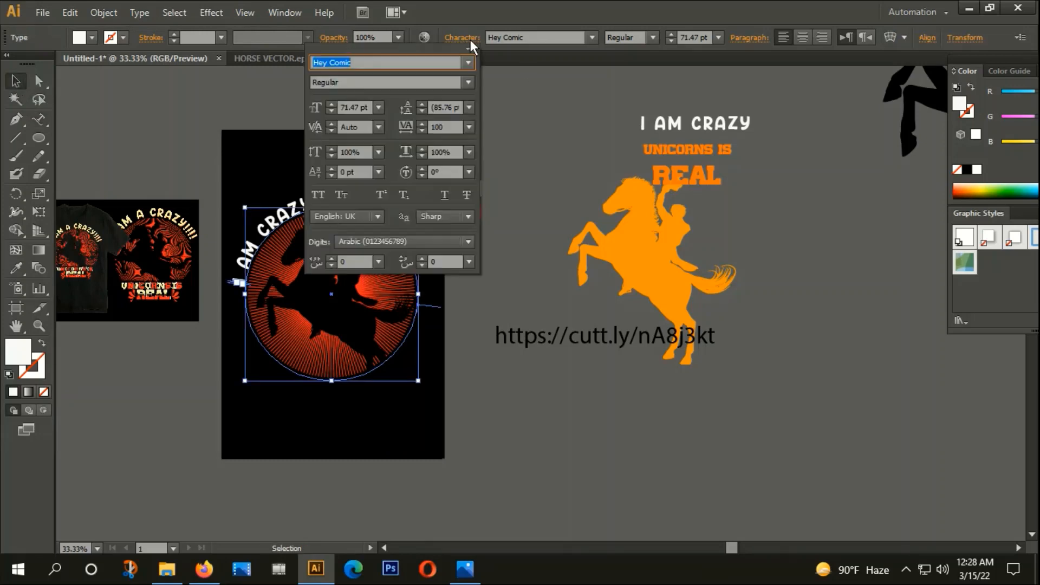
pyautogui.click(378, 108)
pyautogui.click(359, 107)
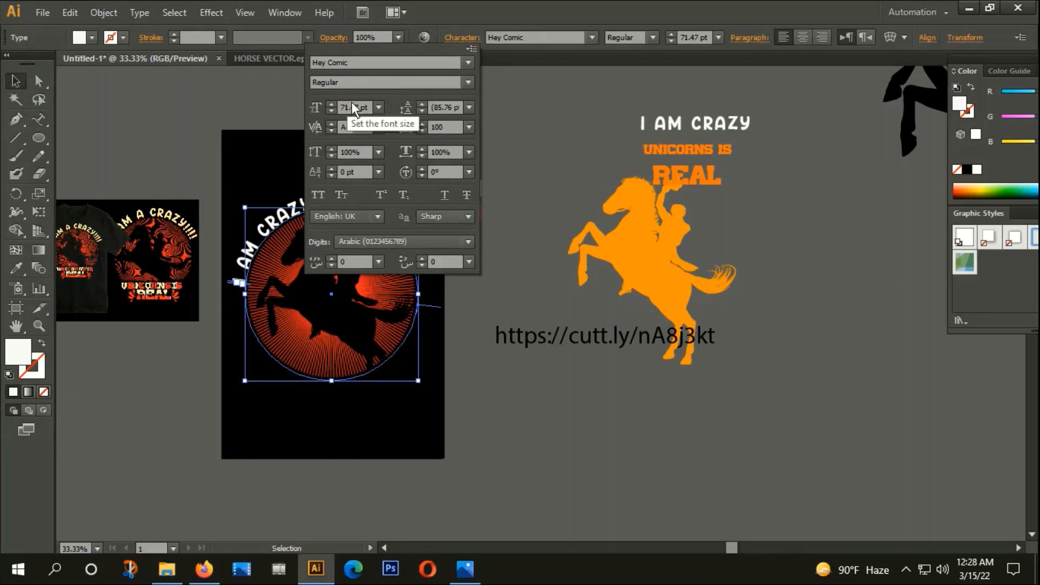
pyautogui.click(366, 107)
pyautogui.write('100')
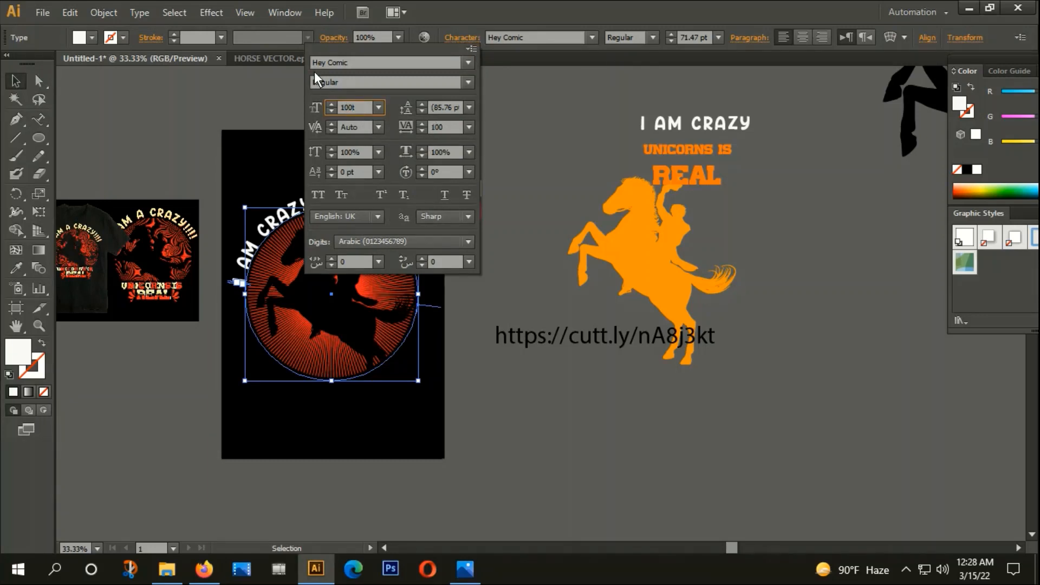
pyautogui.write('pt')
pyautogui.press('Return')
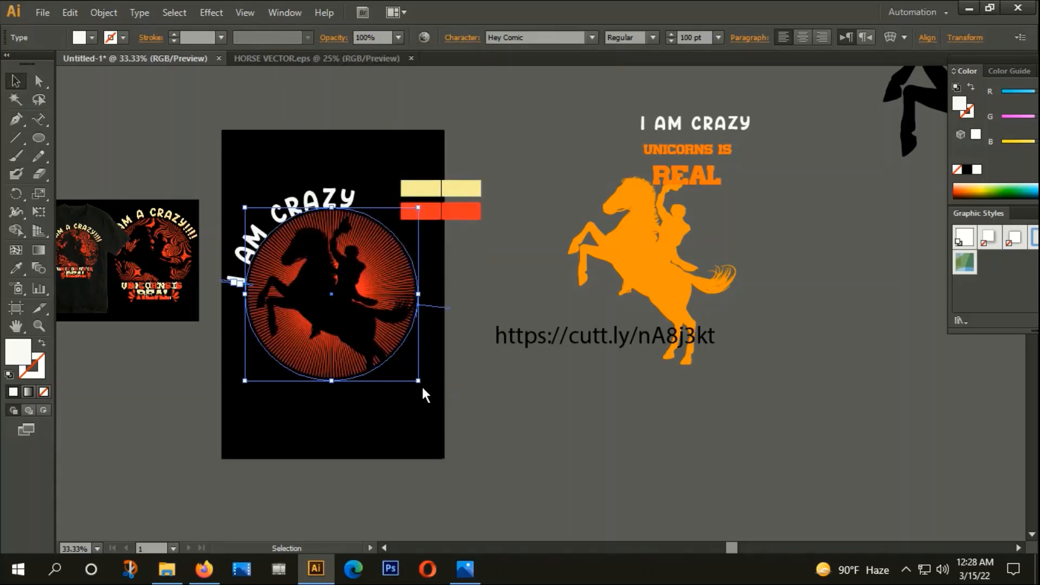
pyautogui.moveTo(422, 389); pyautogui.dragTo(376, 435)
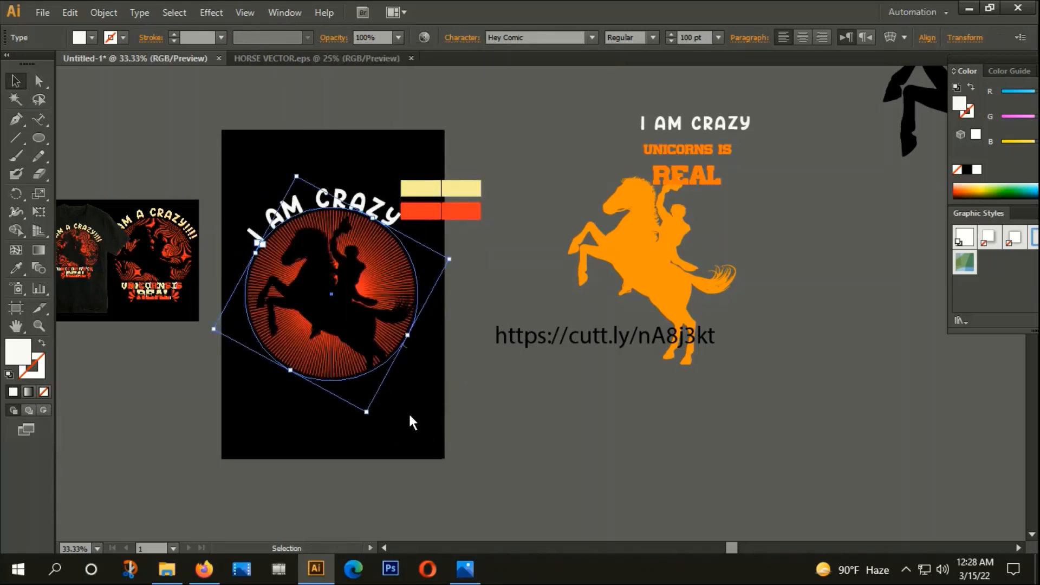
pyautogui.moveTo(420, 372); pyautogui.dragTo(480, 372)
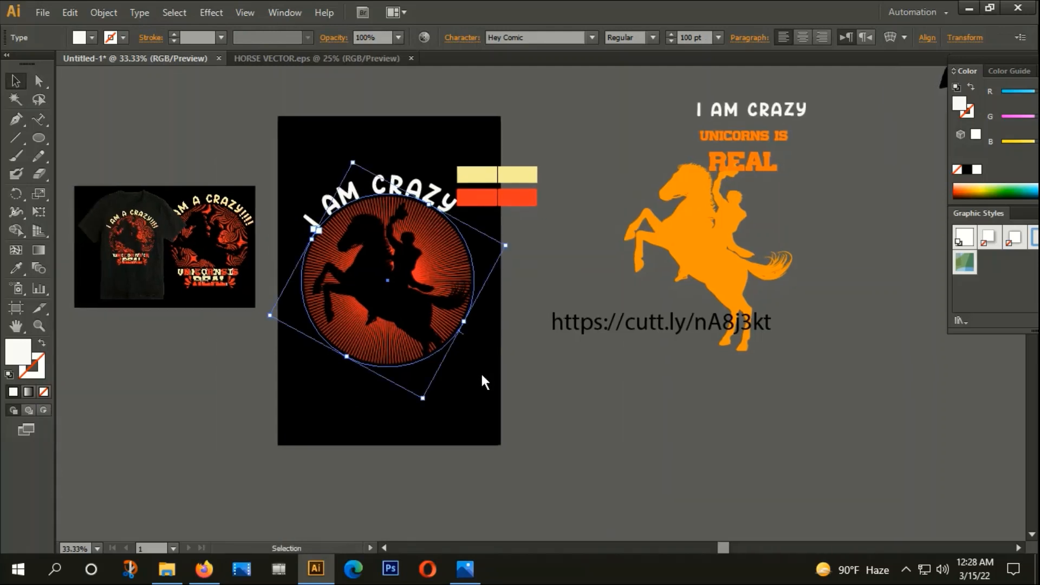
# Set the font size of the curved "I AM CRAZY" text to 120 pt.
pyautogui.click(467, 38)
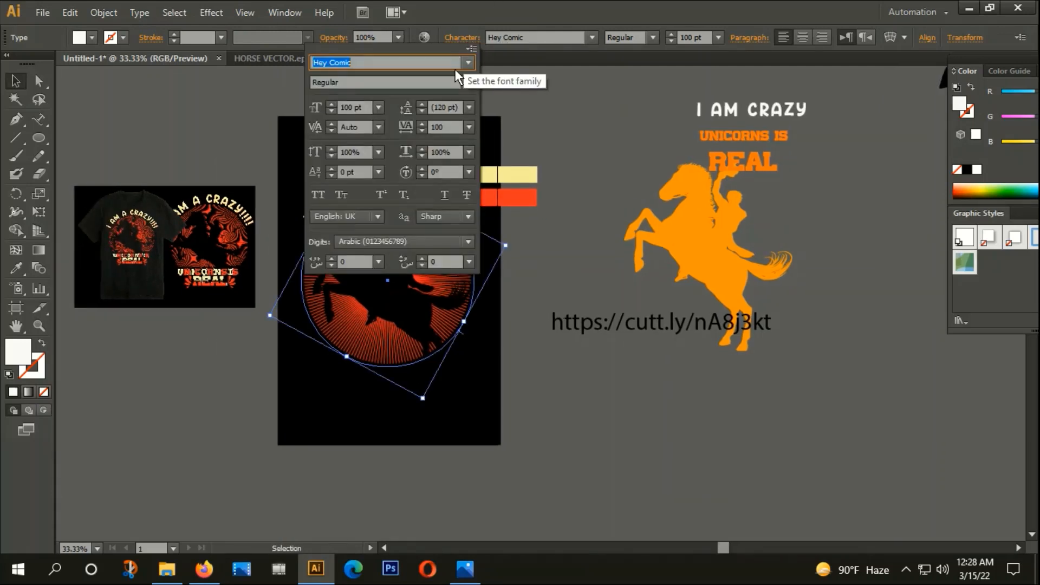
pyautogui.doubleClick(350, 107)
pyautogui.write('120')
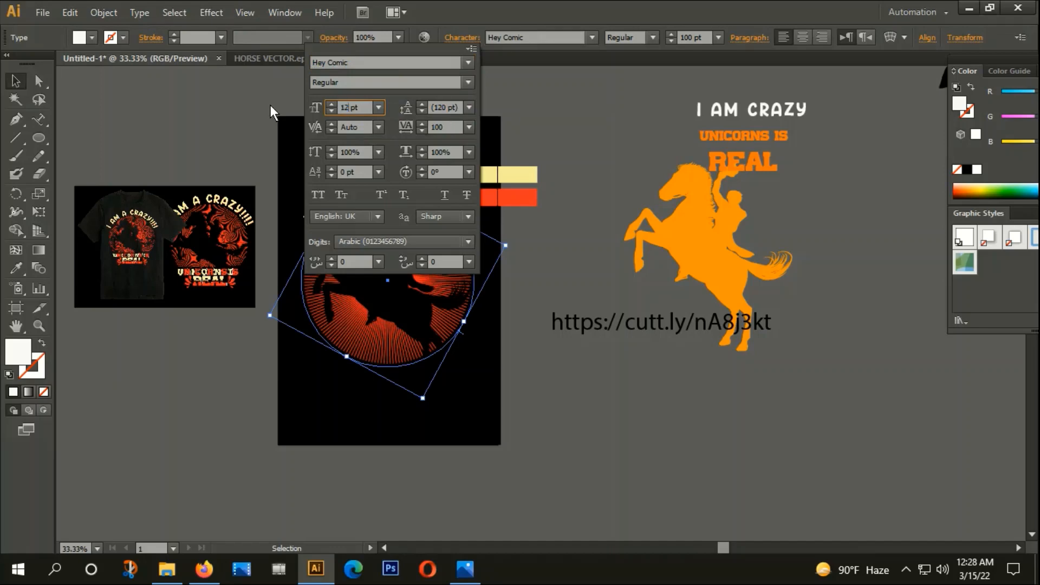
pyautogui.press('Return')
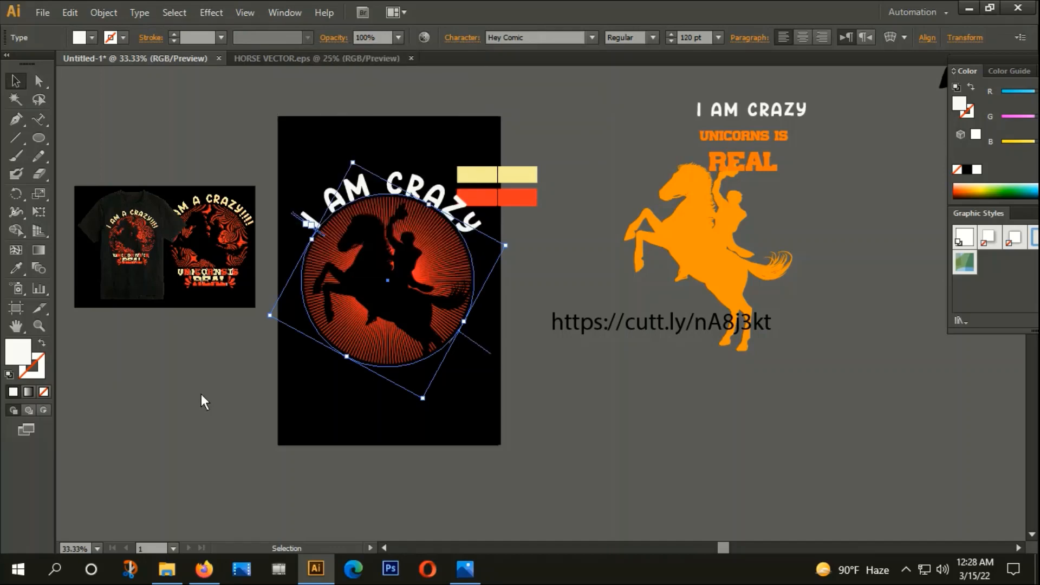
# Reduce the font size of the curved "I AM CRAZY" text to 110 pt.
pyautogui.scroll(2, 406, 190)
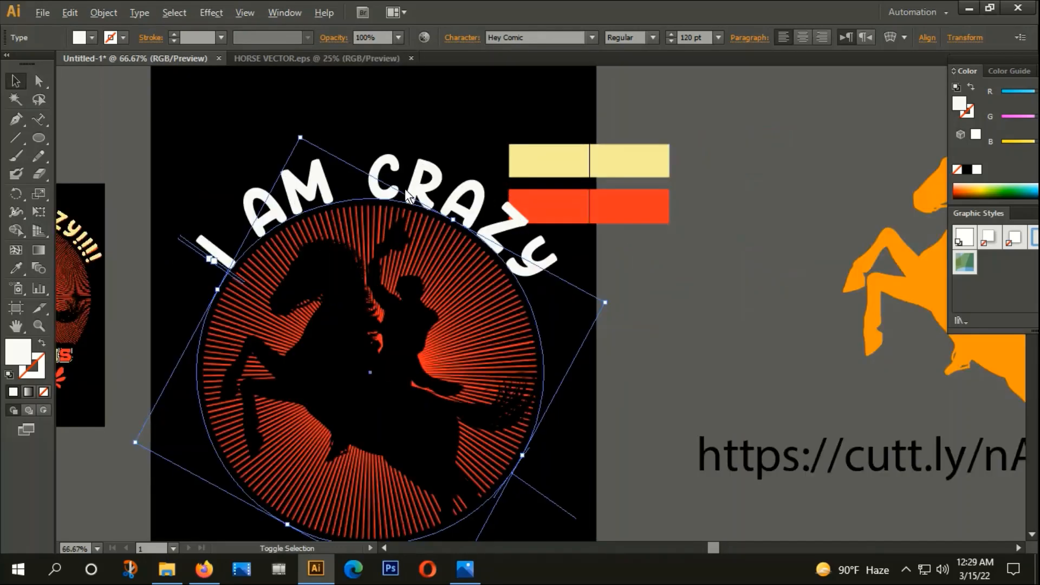
pyautogui.click(466, 38)
pyautogui.doubleClick(352, 109)
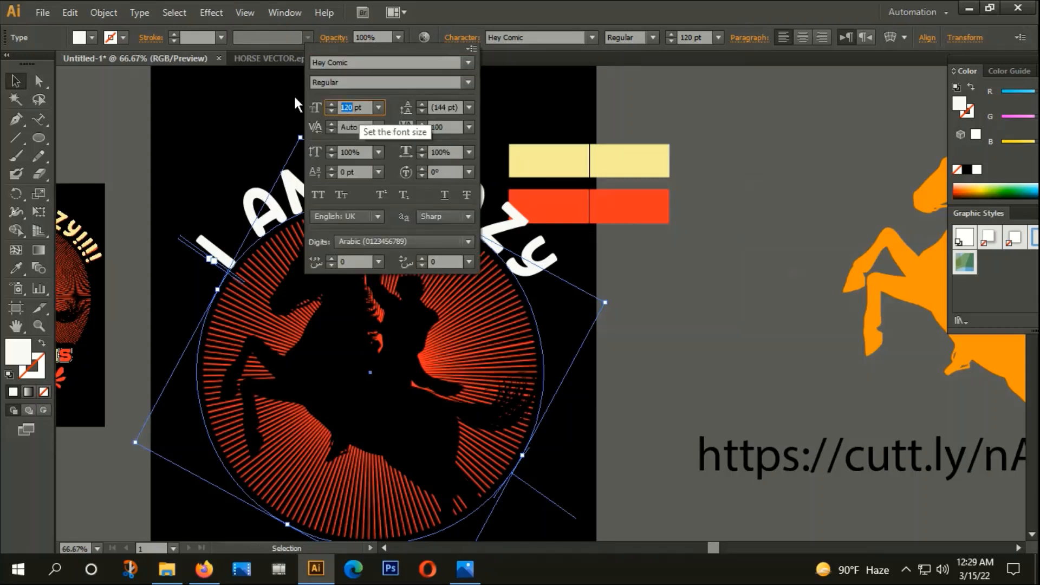
pyautogui.write('110')
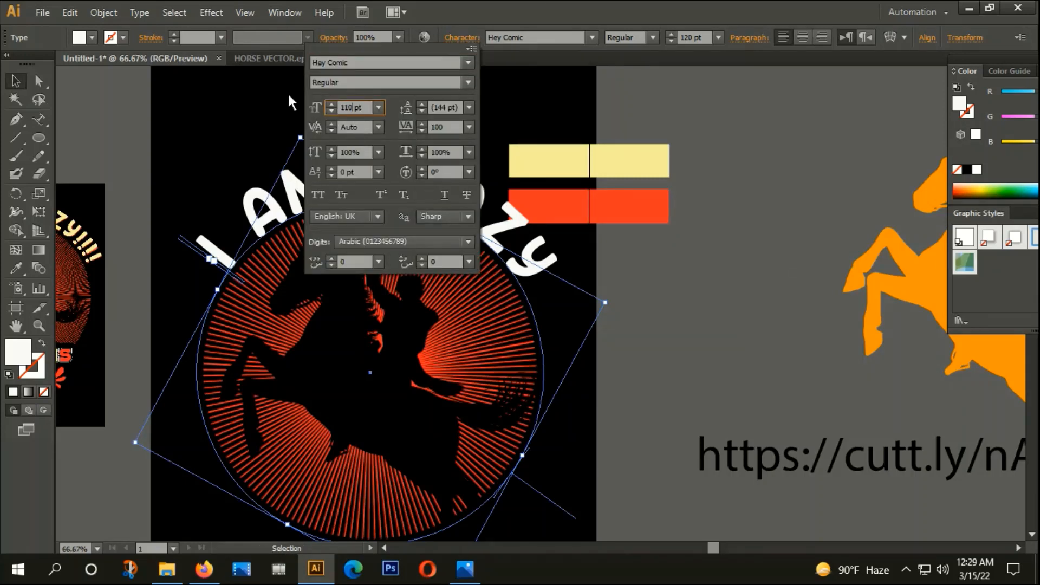
pyautogui.click(444, 127)
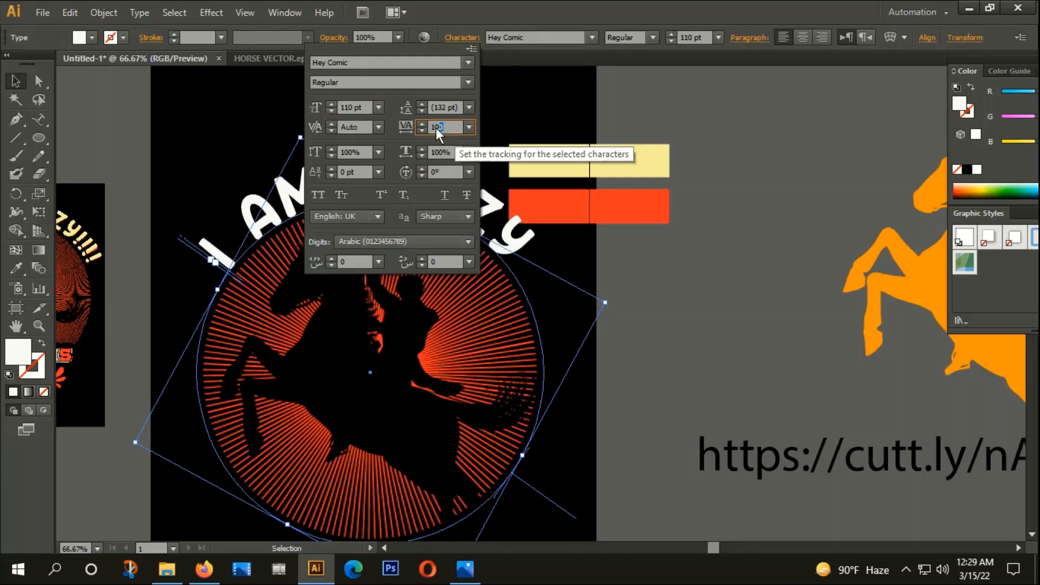
pyautogui.click(690, 304)
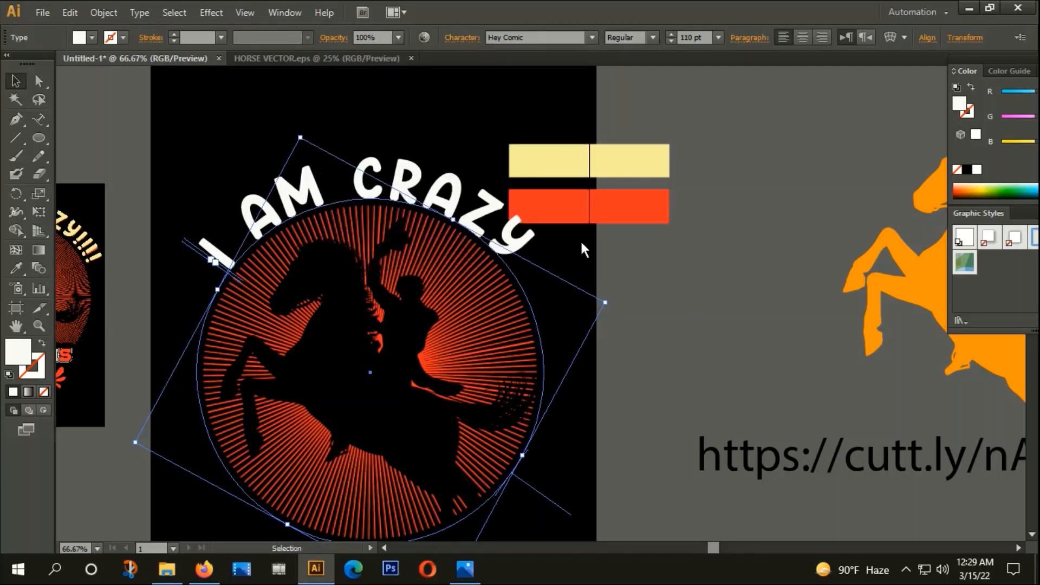
# Set the tracking of the curved "I AM CRAZY" text to 150.
pyautogui.click(461, 33)
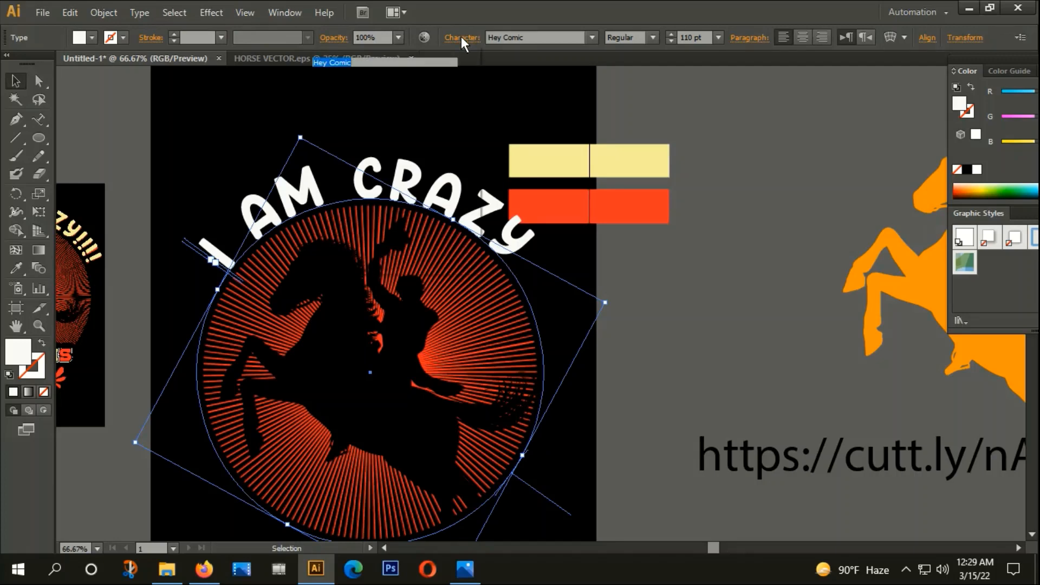
pyautogui.click(652, 285)
pyautogui.scroll(-3, 295, 239)
pyautogui.click(442, 251)
pyautogui.moveTo(463, 253); pyautogui.dragTo(478, 197)
pyautogui.click(349, 142)
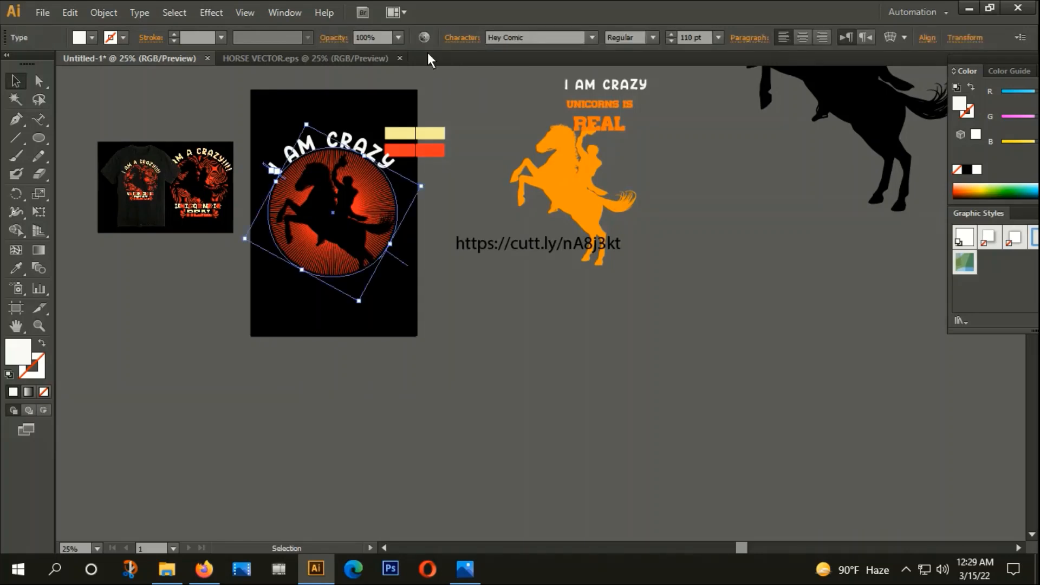
pyautogui.click(463, 37)
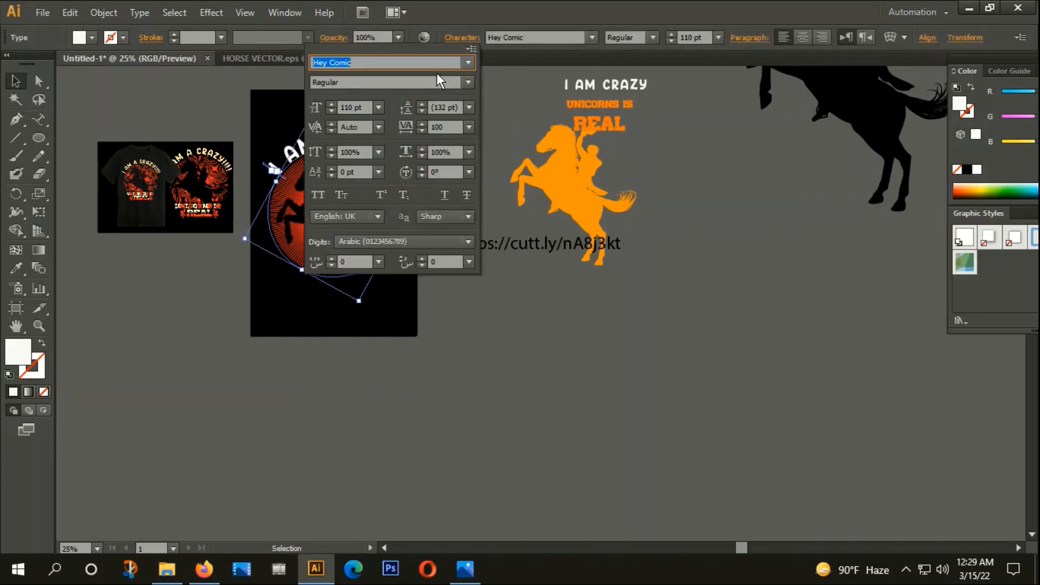
pyautogui.click(446, 127)
pyautogui.write('150')
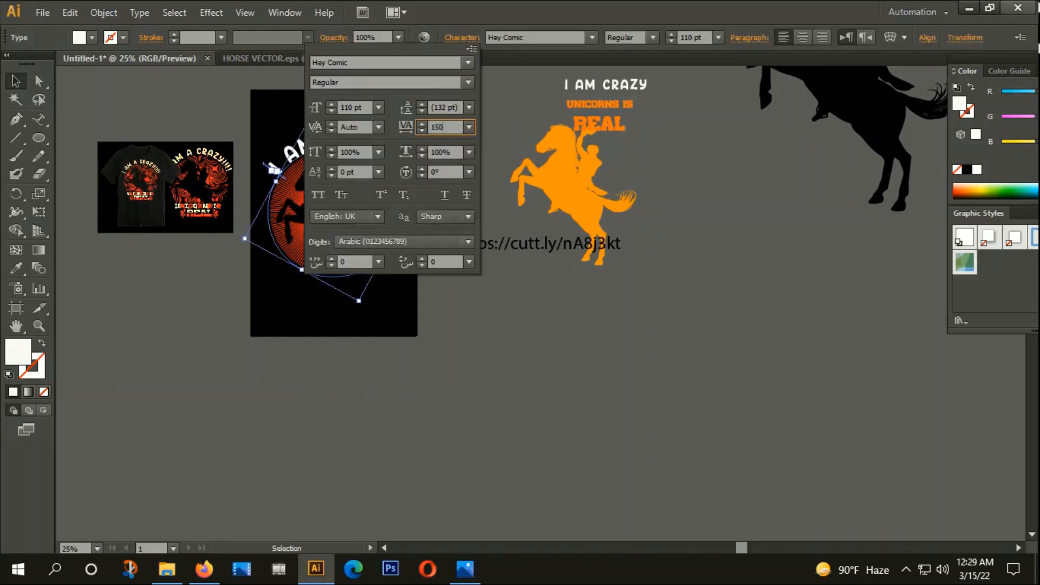
pyautogui.press('Return')
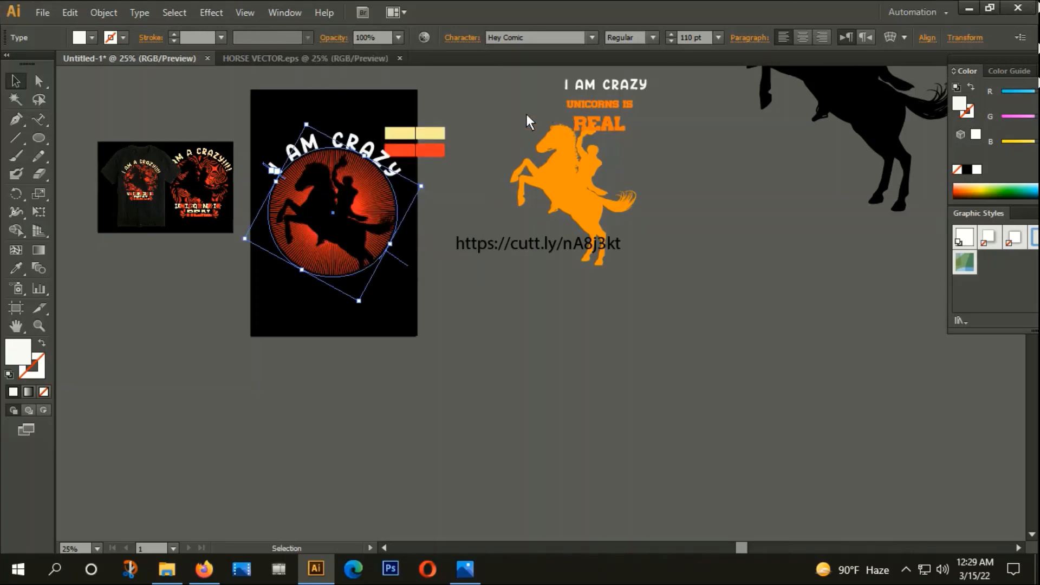
# Rotate the curved "I AM CRAZY" text slightly counterclockwise to balance it over the circle.
pyautogui.click(485, 224)
pyautogui.scroll(2, 314, 193)
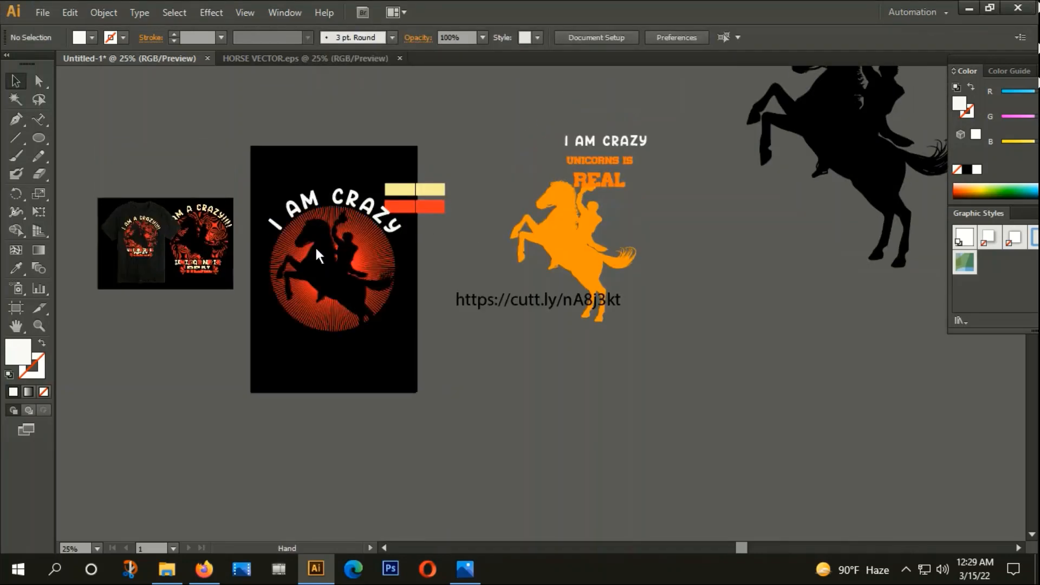
pyautogui.click(395, 230)
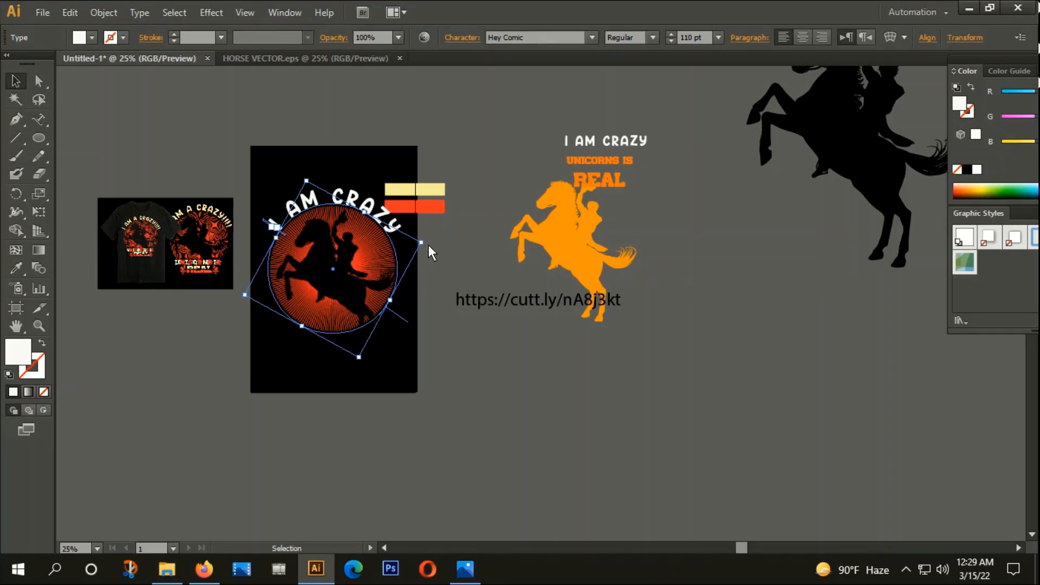
pyautogui.moveTo(428, 244); pyautogui.dragTo(421, 235)
# Move the pale yellow and red color swatches off the artboard, beside the spare "I AM CRAZY" text.
pyautogui.click(431, 277)
pyautogui.moveTo(431, 278); pyautogui.dragTo(443, 254)
pyautogui.moveTo(444, 177); pyautogui.dragTo(551, 119)
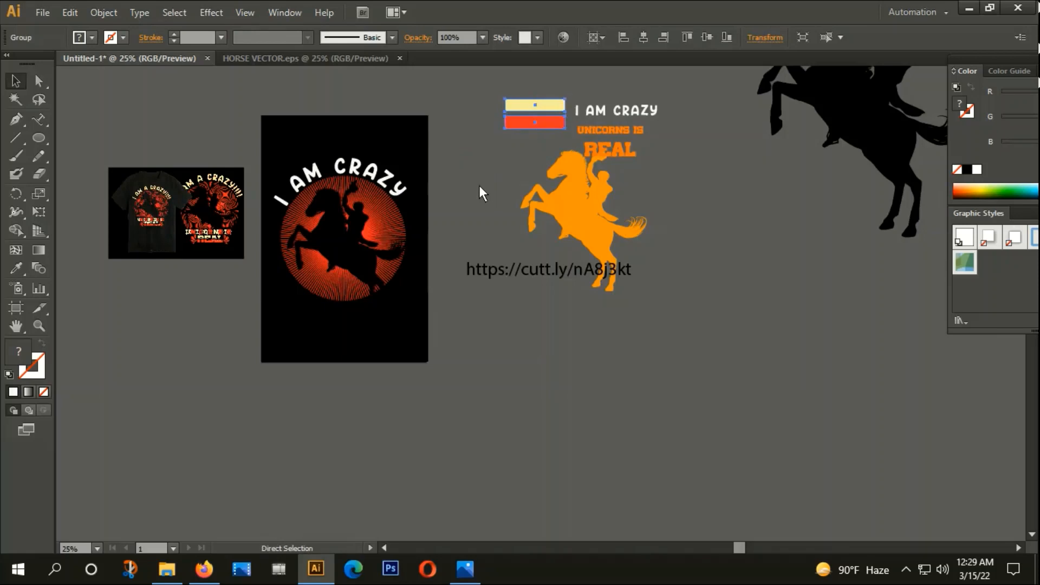
pyautogui.click(497, 395)
# Show the rulers and place a horizontal guide across the upper part of the starburst circle.
pyautogui.hotkey('ctrl', 'r')
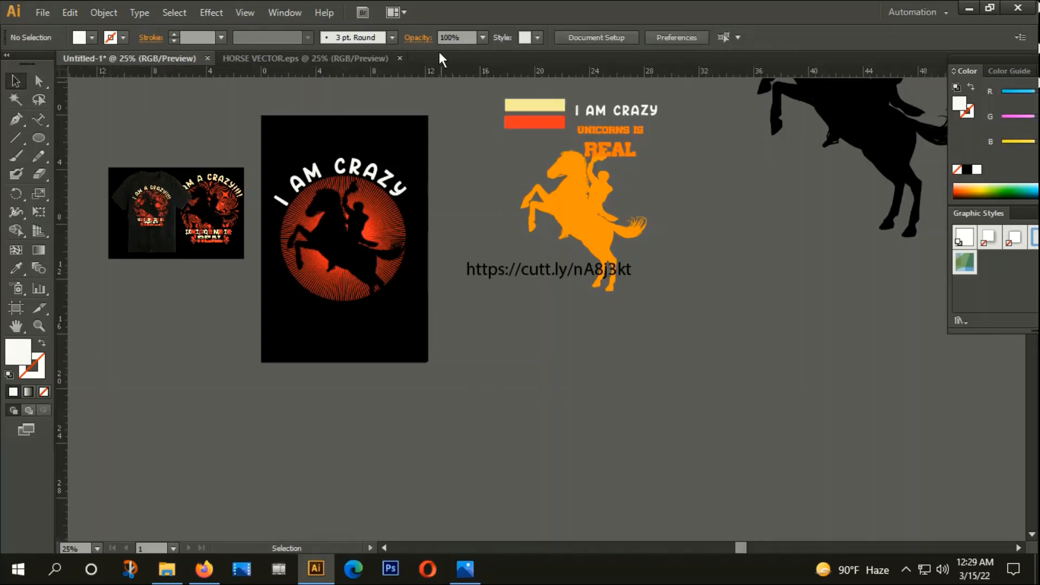
pyautogui.moveTo(434, 72); pyautogui.dragTo(434, 210)
pyautogui.click(443, 183)
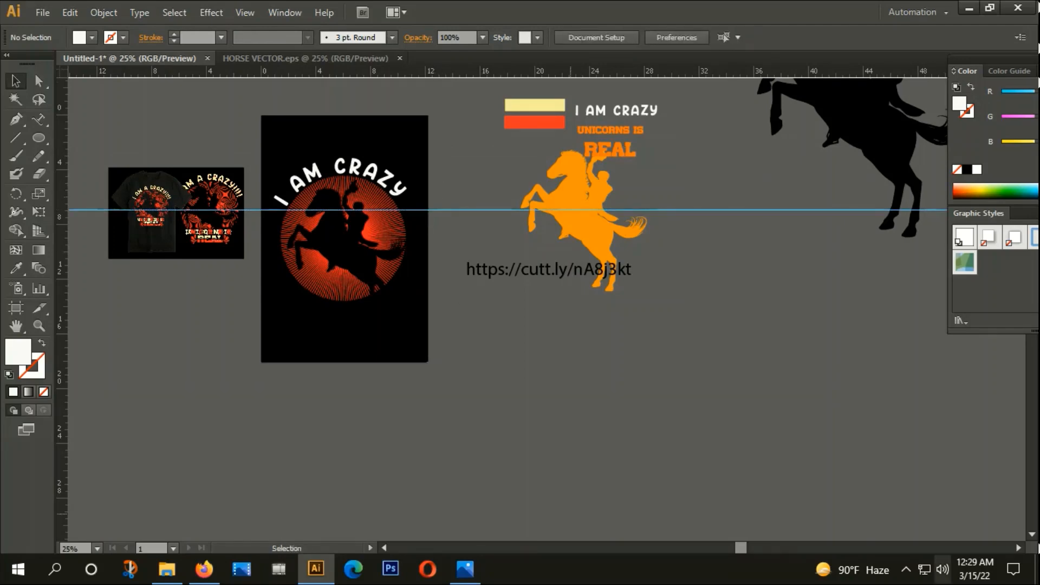
# Rotate the curved "I AM CRAZY" text slightly clockwise, judging its two ends against the horizontal guide.
pyautogui.scroll(2, 347, 195)
pyautogui.click(388, 132)
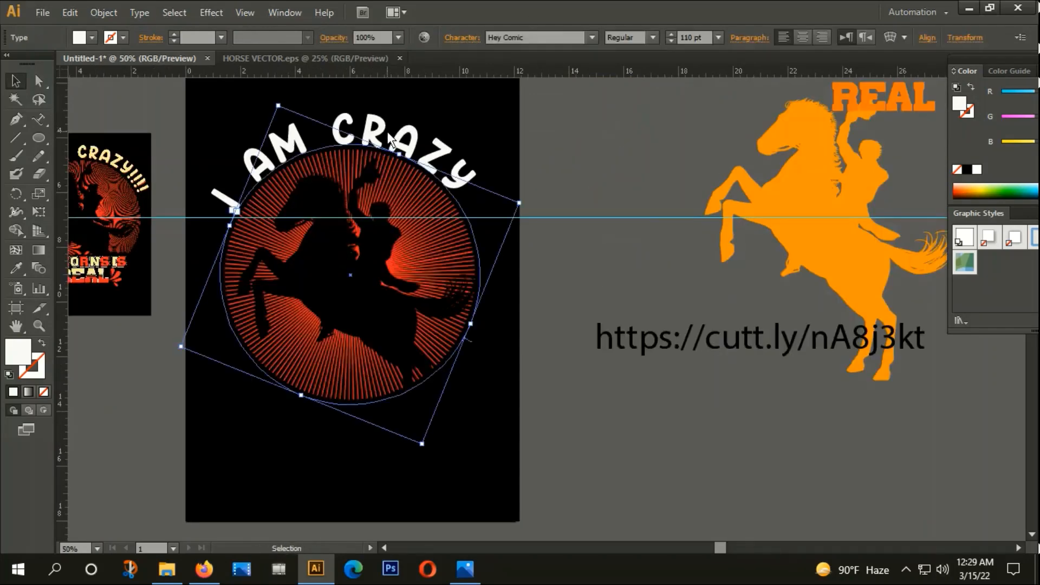
pyautogui.moveTo(528, 205); pyautogui.dragTo(525, 212)
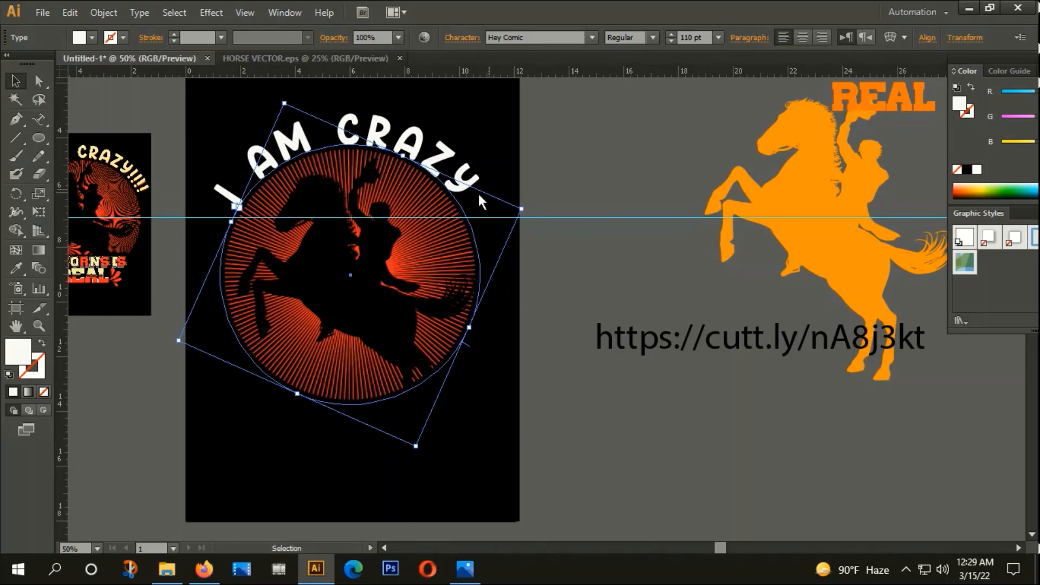
pyautogui.click(574, 265)
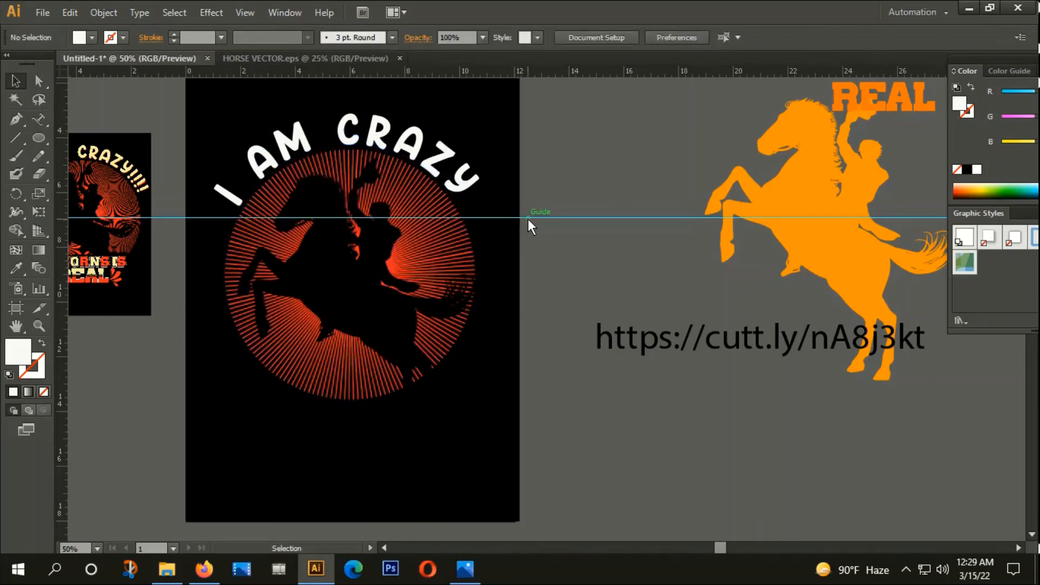
# Rotate the curved text until its first and last letters sit level on the raised guide, and delete the guide.
pyautogui.moveTo(529, 222); pyautogui.dragTo(545, 200)
pyautogui.click(458, 181)
pyautogui.click(462, 184)
pyautogui.click(534, 183)
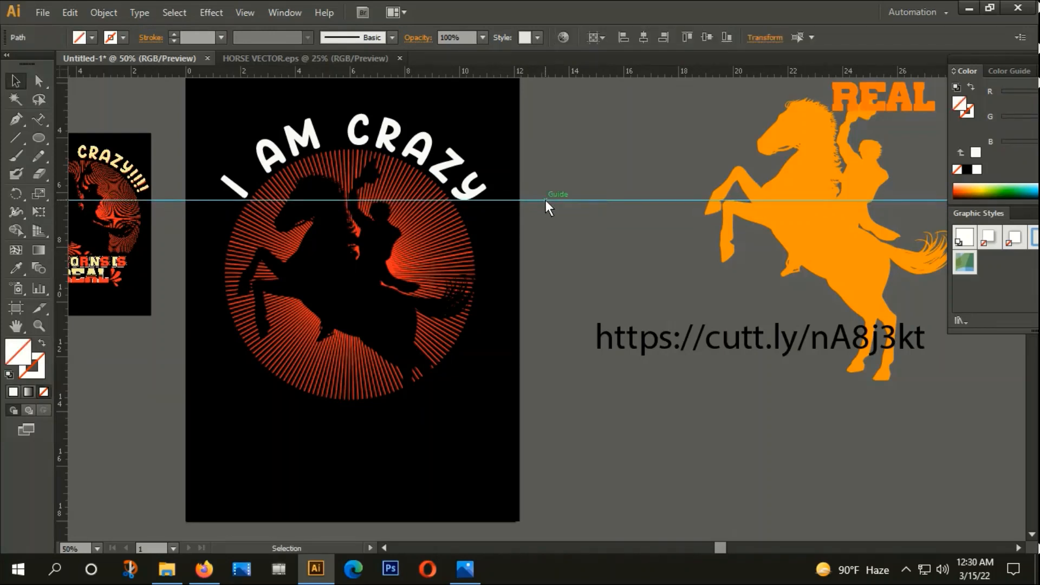
pyautogui.press('Delete')
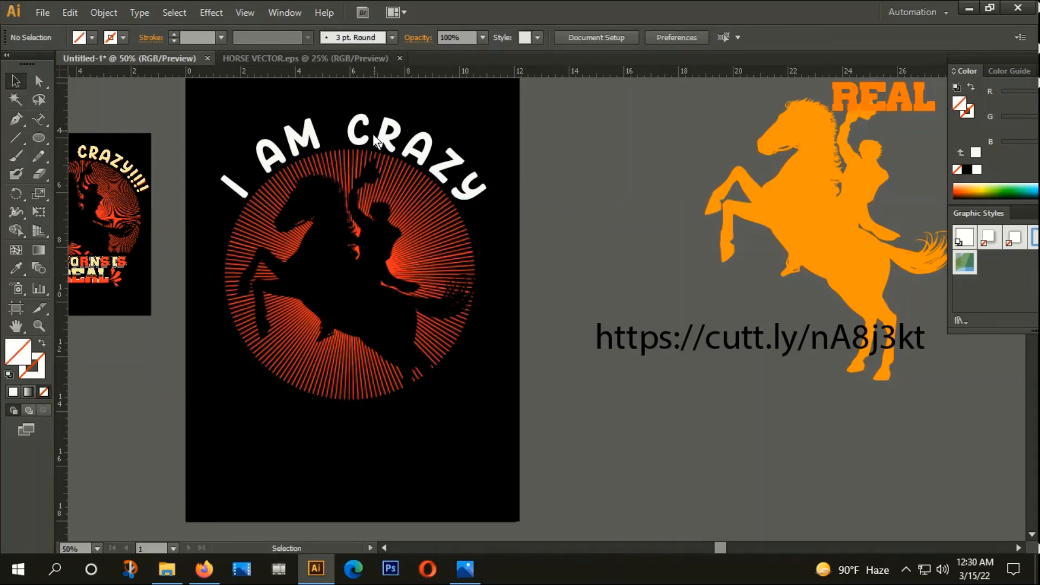
# Convert the curved "I AM CRAZY" text to outlines.
pyautogui.click(386, 147)
pyautogui.scroll(-2, 388, 142)
pyautogui.rightClick(391, 142)
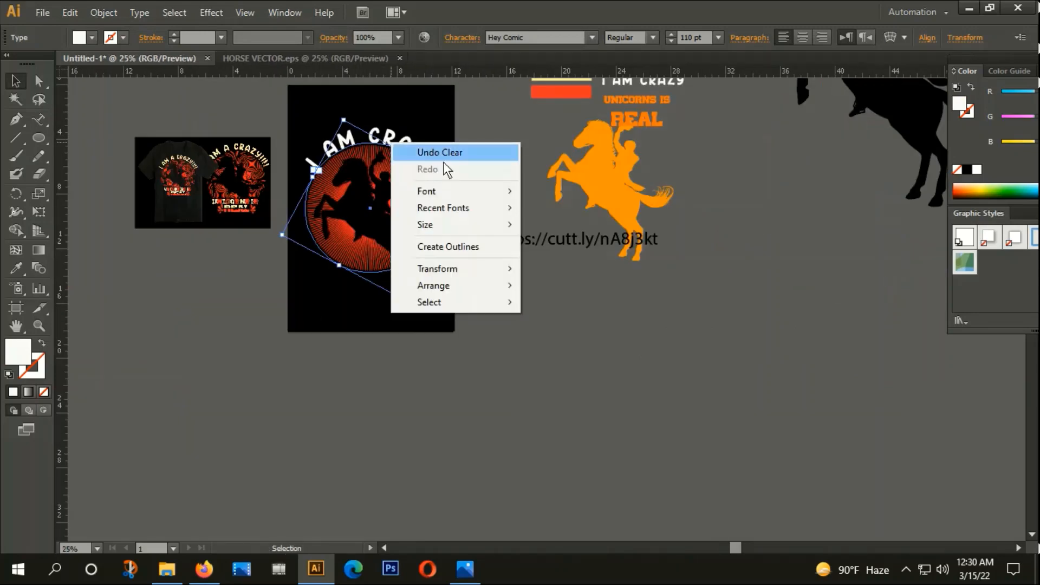
pyautogui.click(456, 249)
pyautogui.click(469, 187)
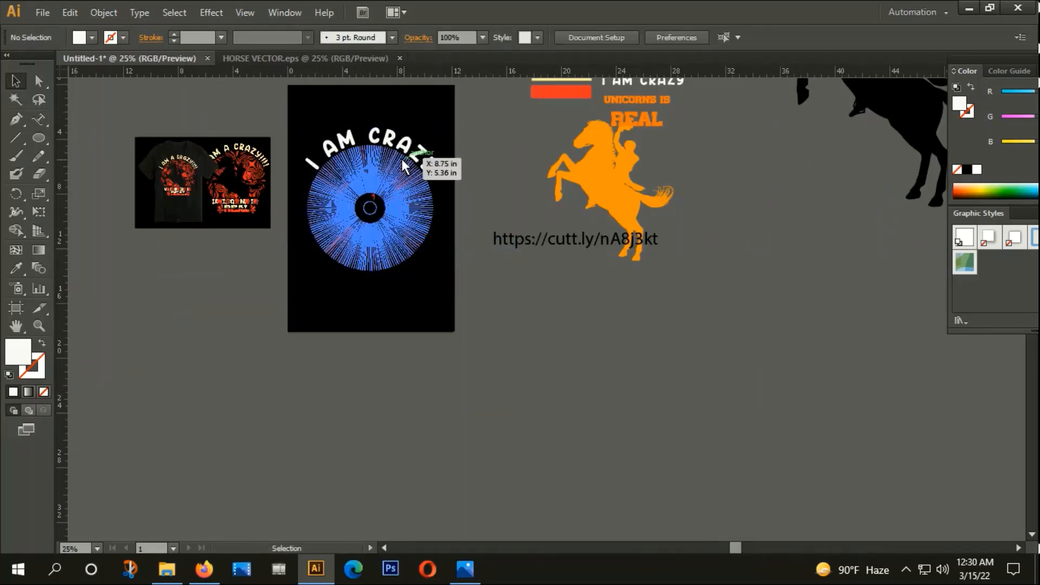
# Fill the outlined "I AM CRAZY" lettering with the pale yellow sampled from the upper color swatch.
pyautogui.scroll(2, 395, 151)
pyautogui.click(364, 139)
pyautogui.scroll(-3, 366, 144)
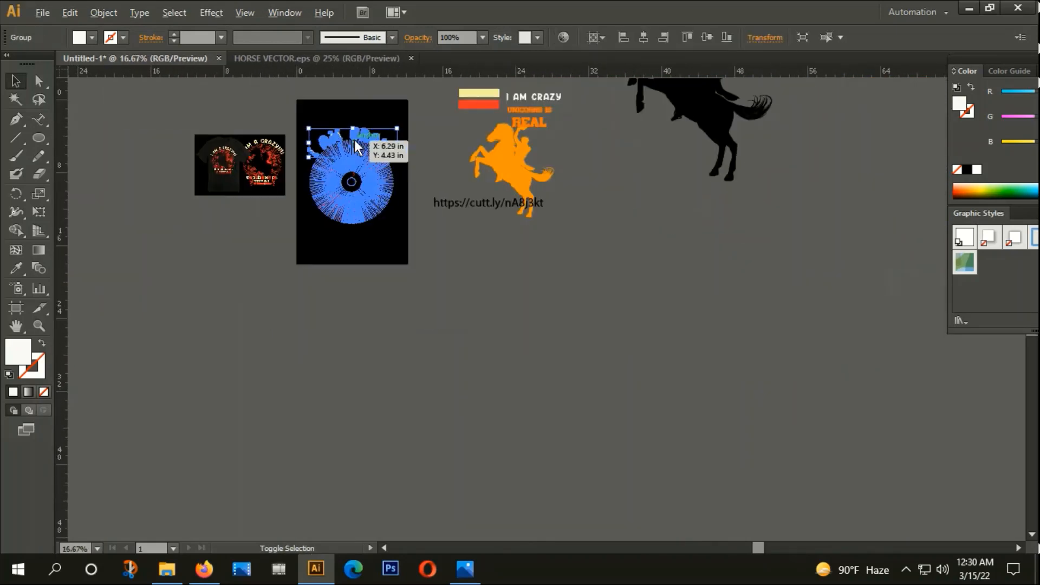
pyautogui.press('i')
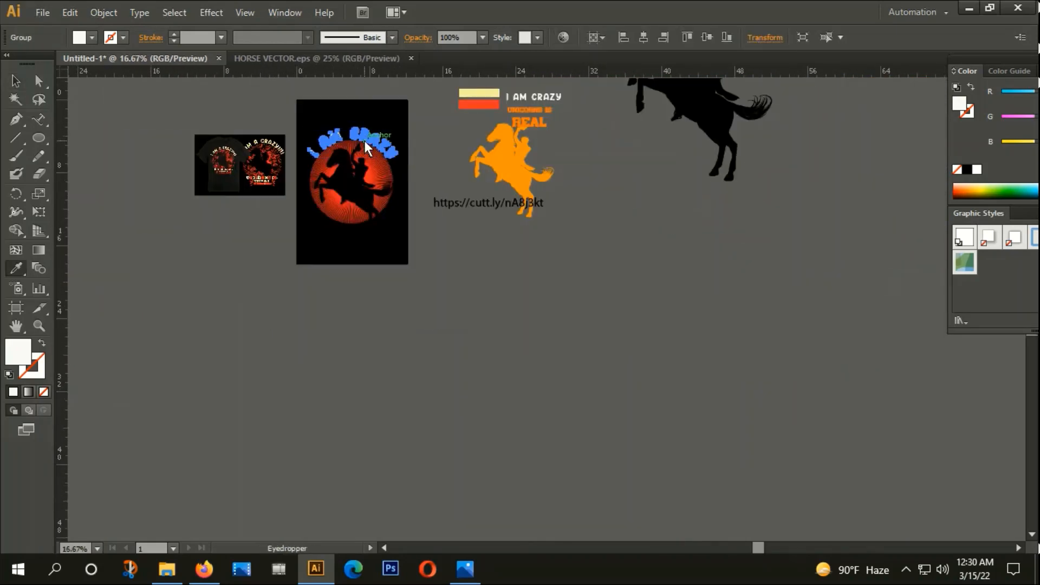
pyautogui.click(476, 93)
pyautogui.click(15, 81)
pyautogui.click(135, 260)
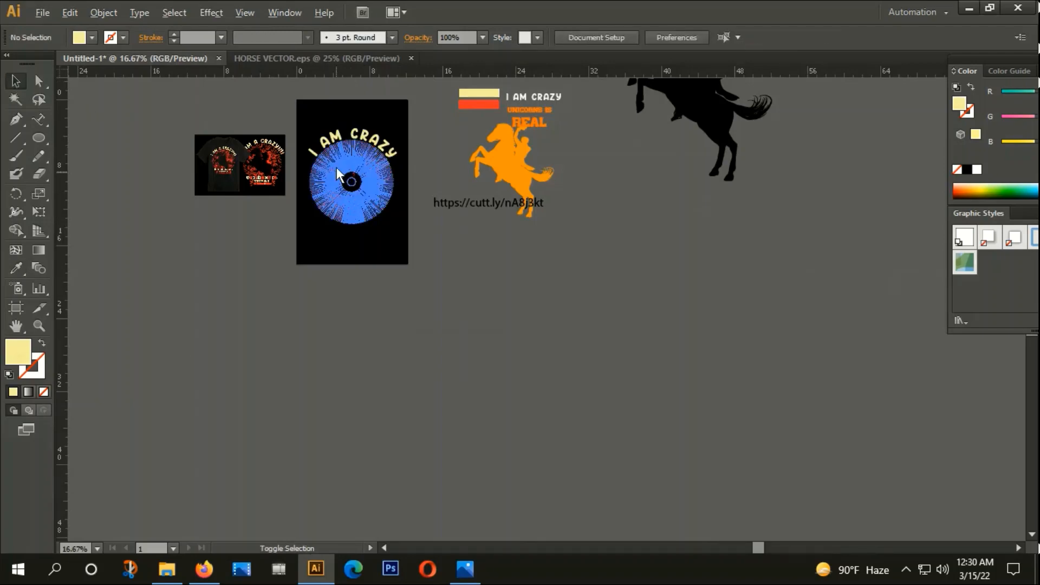
# Place a copy of the yellow lettering behind the original and nudge it slightly right and down.
pyautogui.scroll(4, 337, 168)
pyautogui.click(245, 112)
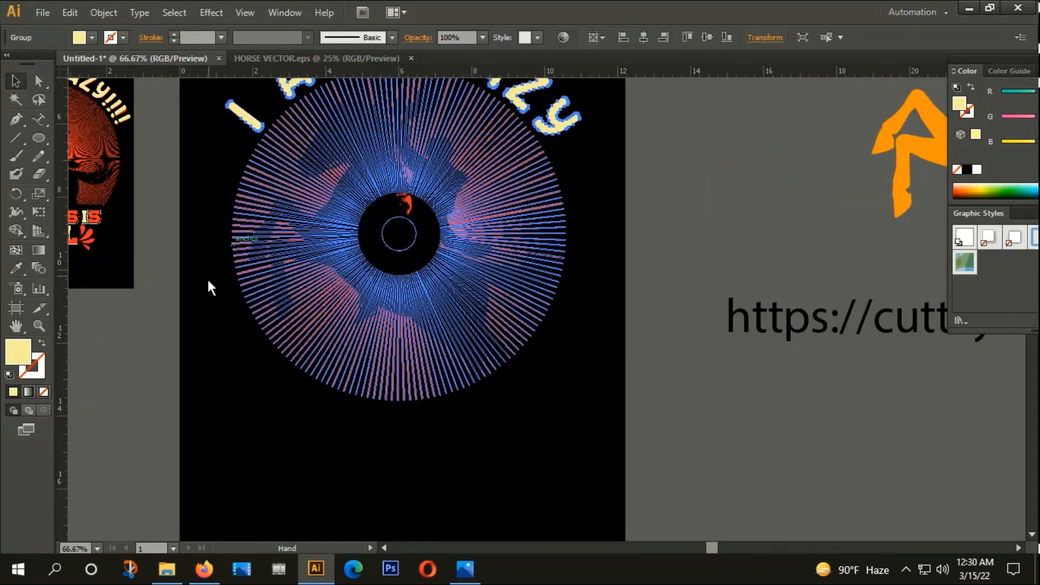
pyautogui.moveTo(207, 277); pyautogui.dragTo(192, 419)
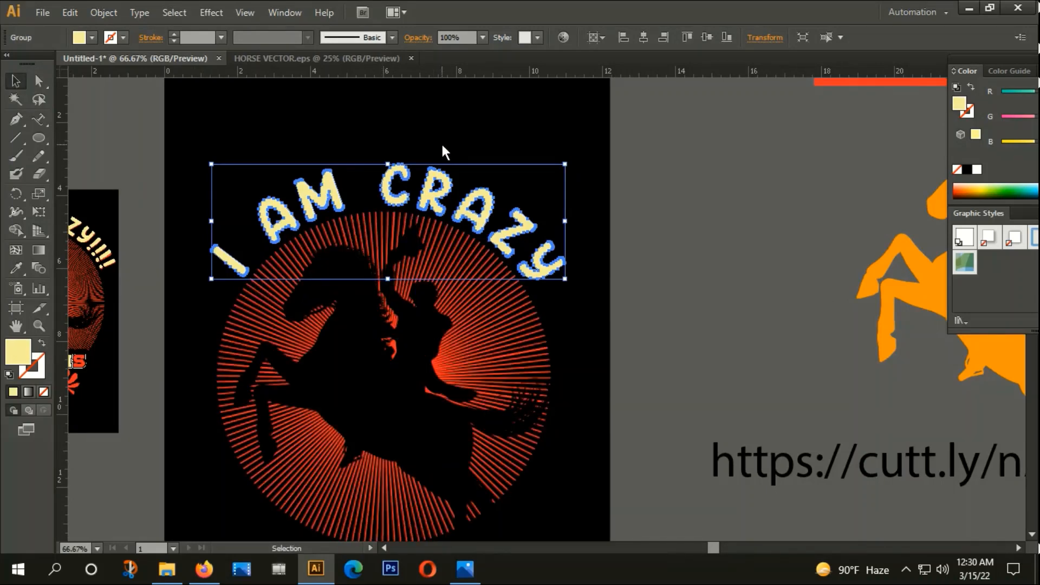
pyautogui.press('Right')
pyautogui.press('Right')
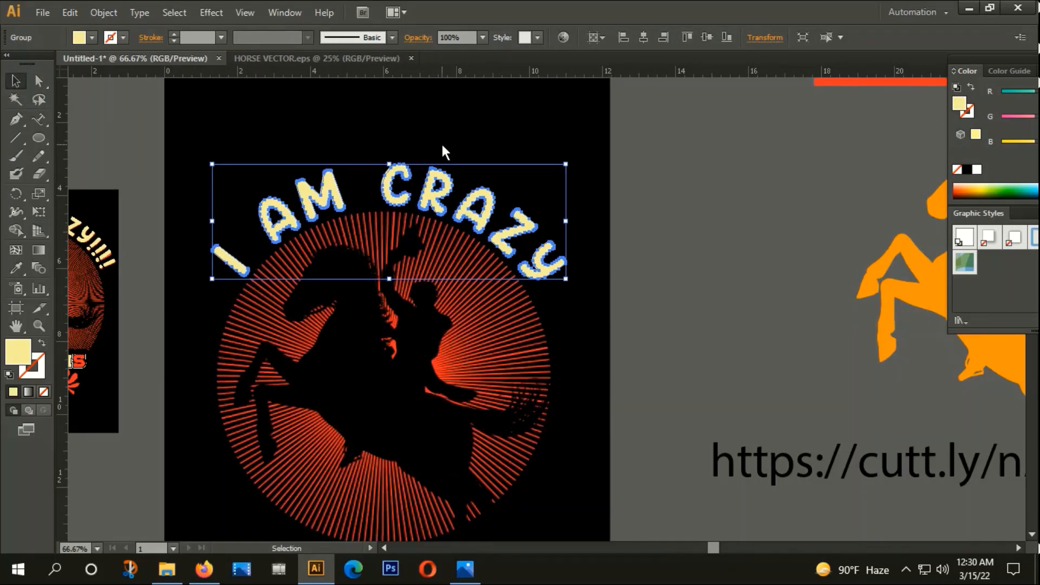
pyautogui.press('Down')
pyautogui.press('Down')
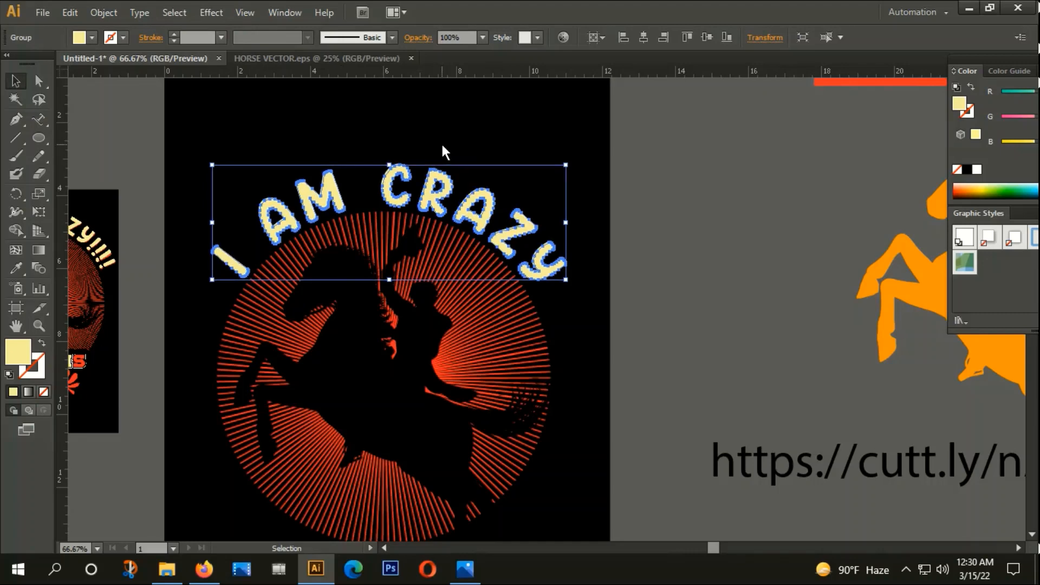
# Fill the lettering copy behind the yellow letters with the red-orange sampled from the starburst.
pyautogui.click(512, 328)
pyautogui.press('i')
pyautogui.click(493, 324)
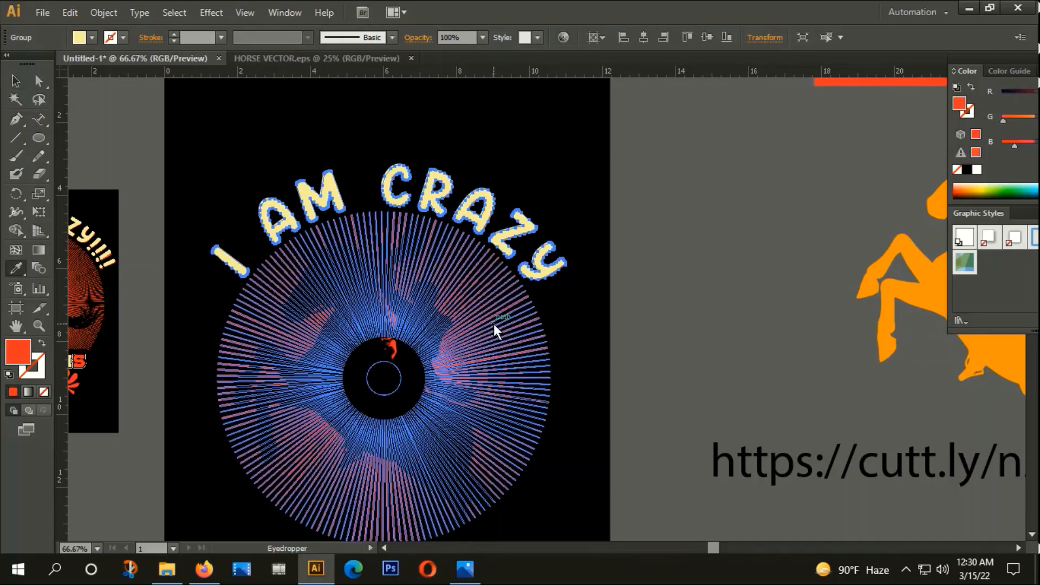
pyautogui.hotkey('ctrl', 'z')
pyautogui.click(16, 81)
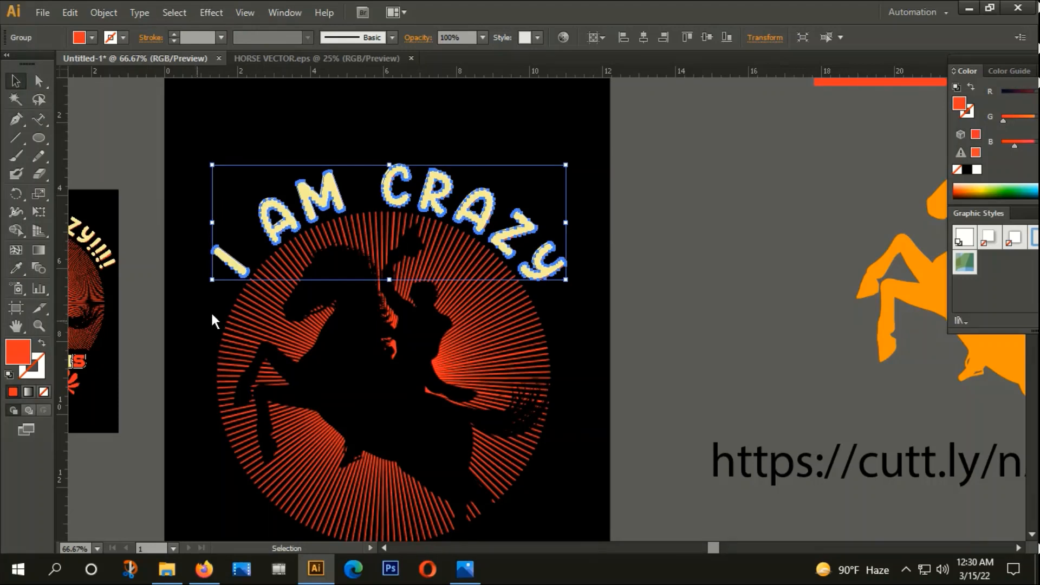
# Nudge the red-orange lettering copy further right and slightly up to form an offset shadow behind the yellow letters.
pyautogui.scroll(6, 249, 262)
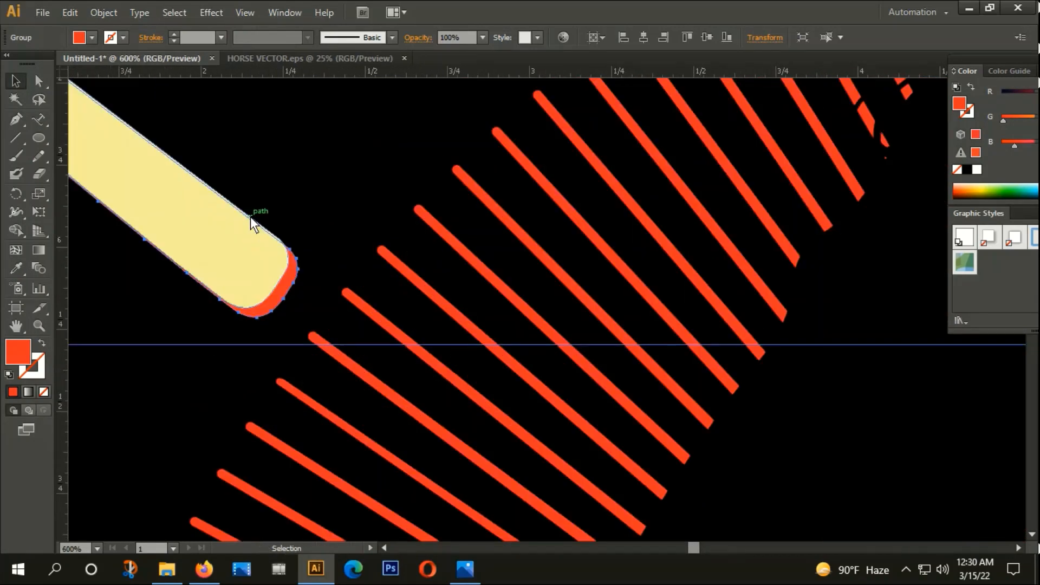
pyautogui.press('Right')
pyautogui.press('Right')
pyautogui.press('Right')
pyautogui.press('Right')
pyautogui.press('Right')
pyautogui.press('Right')
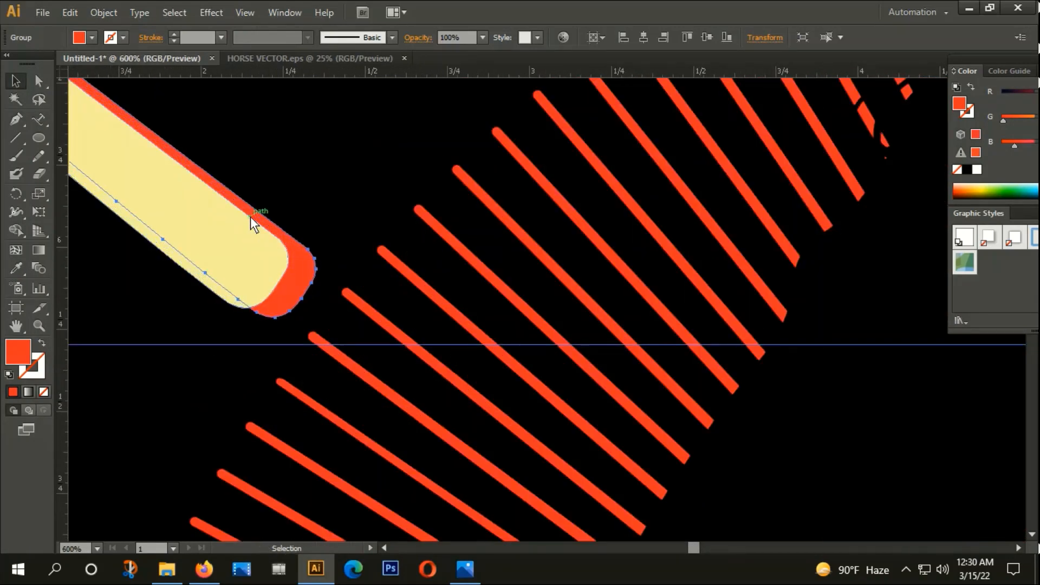
pyautogui.press('Down')
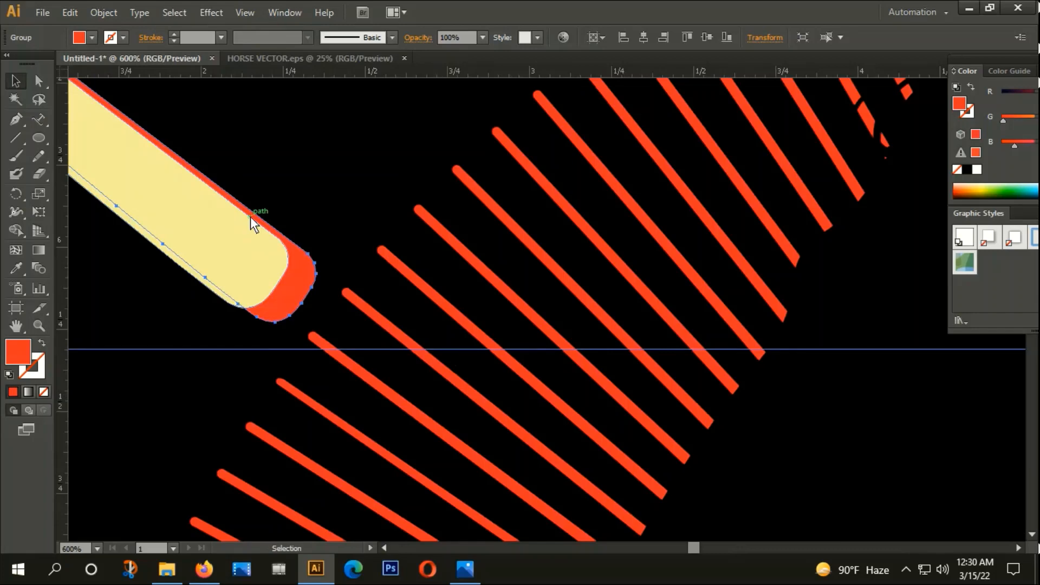
pyautogui.press('Up')
pyautogui.press('Up')
pyautogui.press('Right')
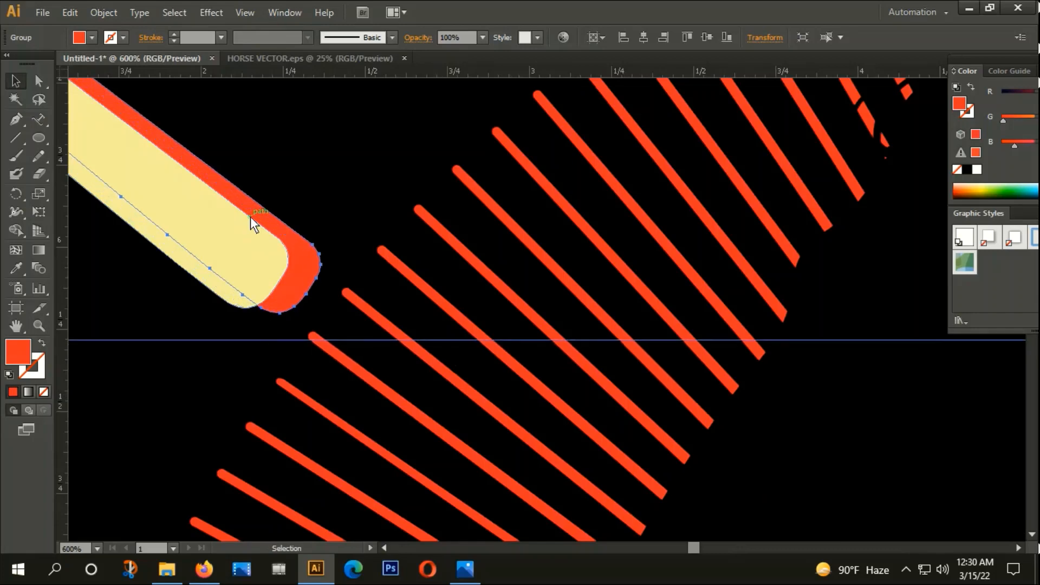
# Place a copy of the orange "UNICORNS IS" text on the black artboard below the starburst and convert it to outlines.
pyautogui.click(303, 175)
pyautogui.scroll(-6, 300, 246)
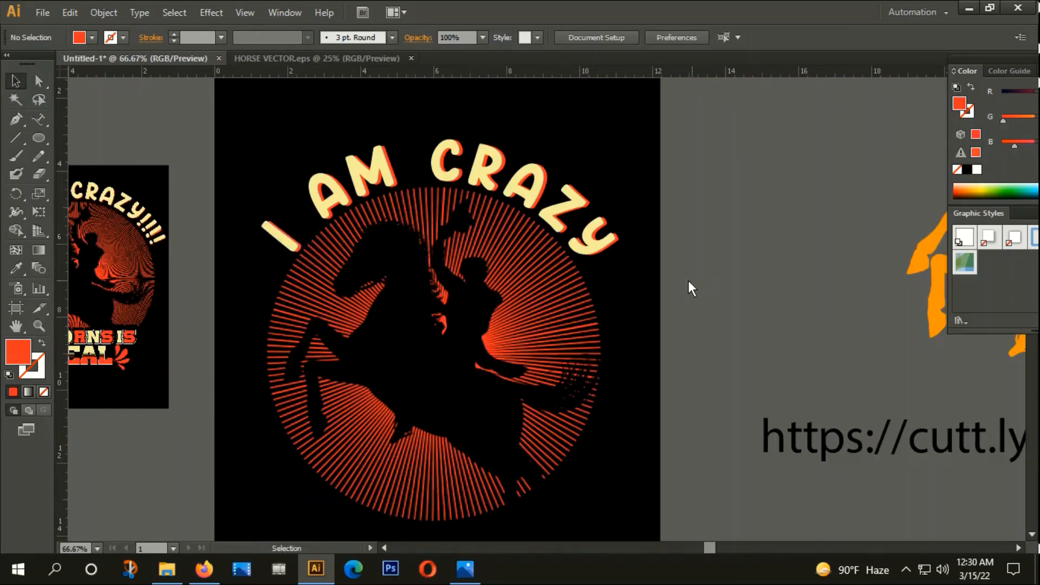
pyautogui.scroll(-2, 646, 337)
pyautogui.moveTo(655, 395); pyautogui.dragTo(541, 375)
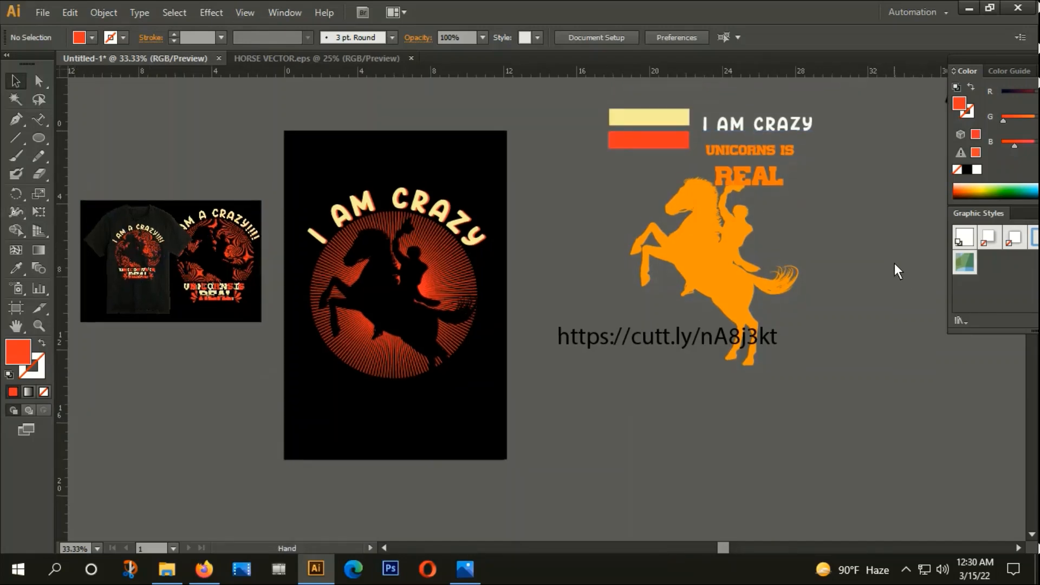
pyautogui.scroll(2, 168, 225)
pyautogui.scroll(-2, 265, 208)
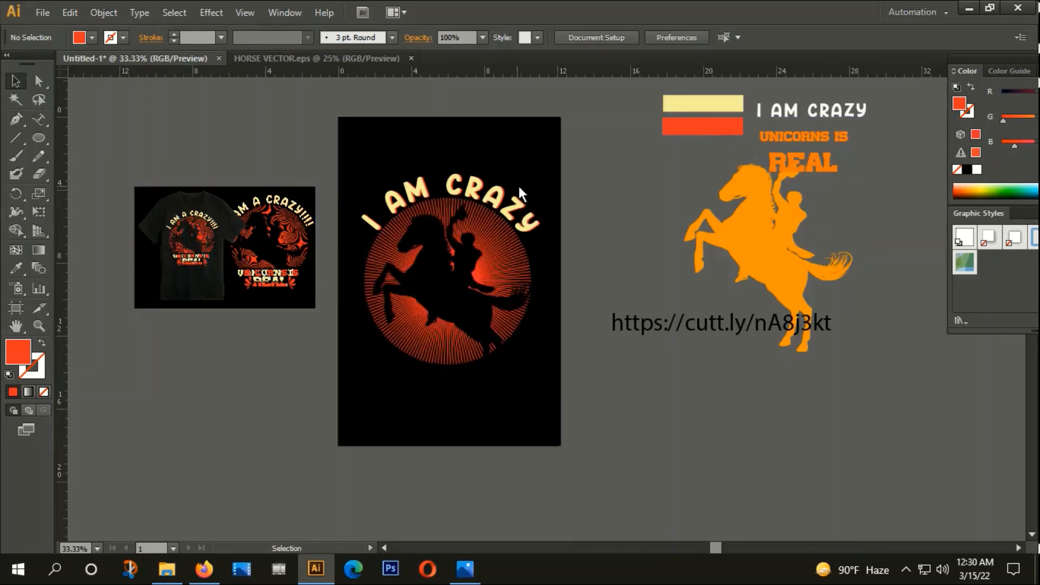
pyautogui.hscroll(1, 671, 278)
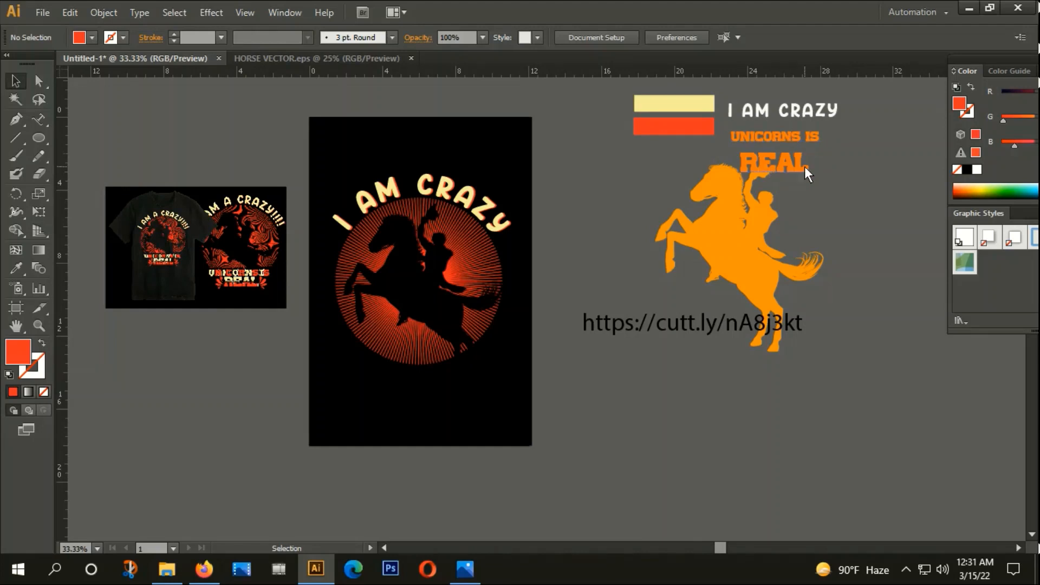
pyautogui.click(788, 136)
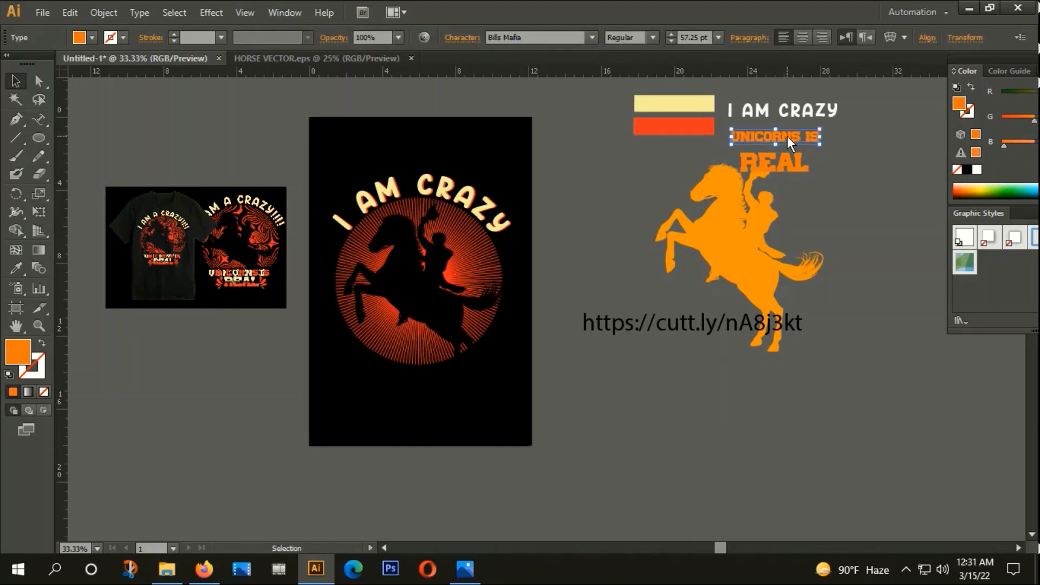
pyautogui.moveTo(788, 135); pyautogui.dragTo(427, 385)
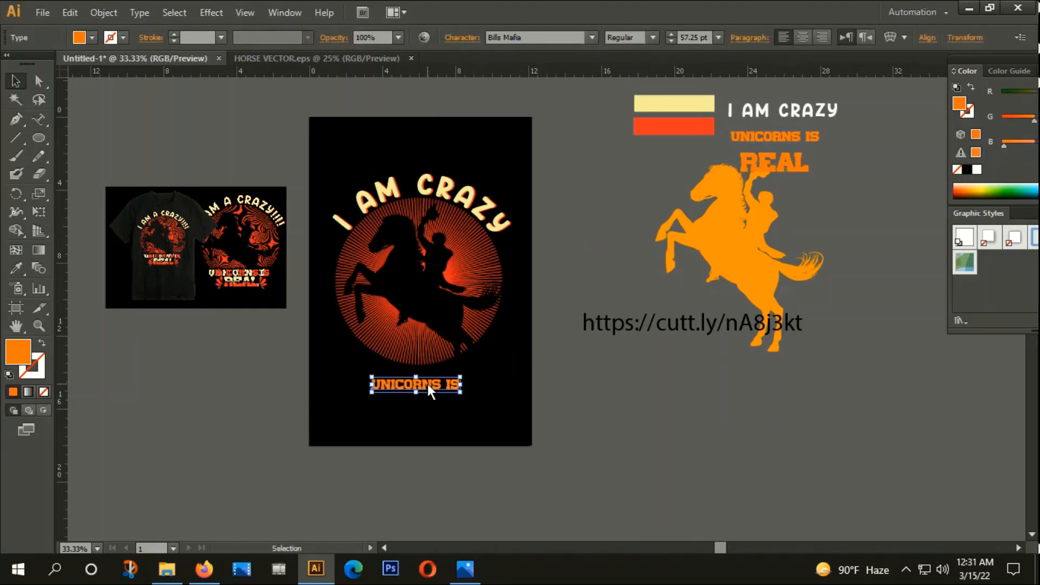
pyautogui.rightClick(427, 385)
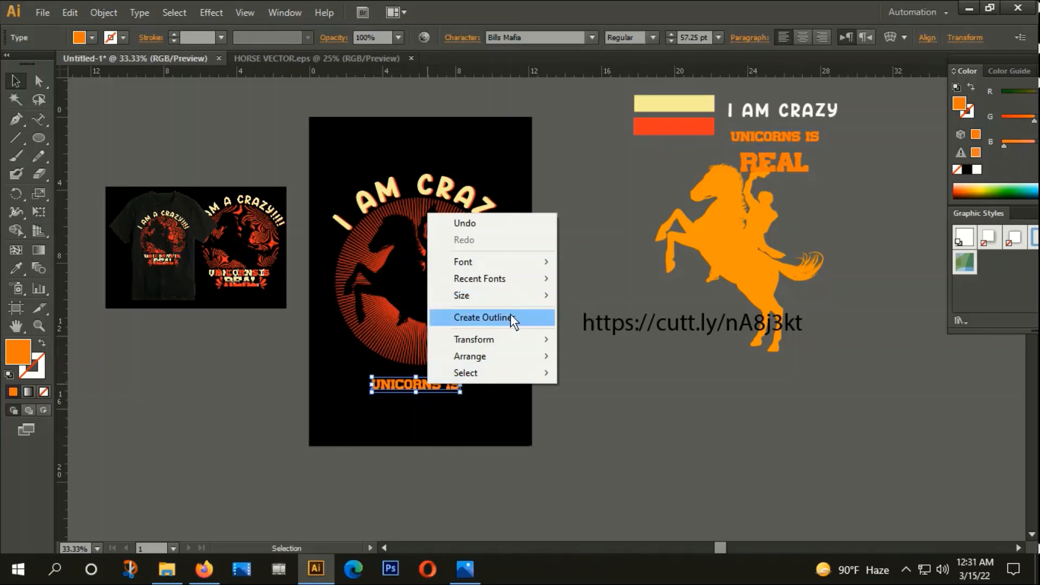
pyautogui.click(496, 317)
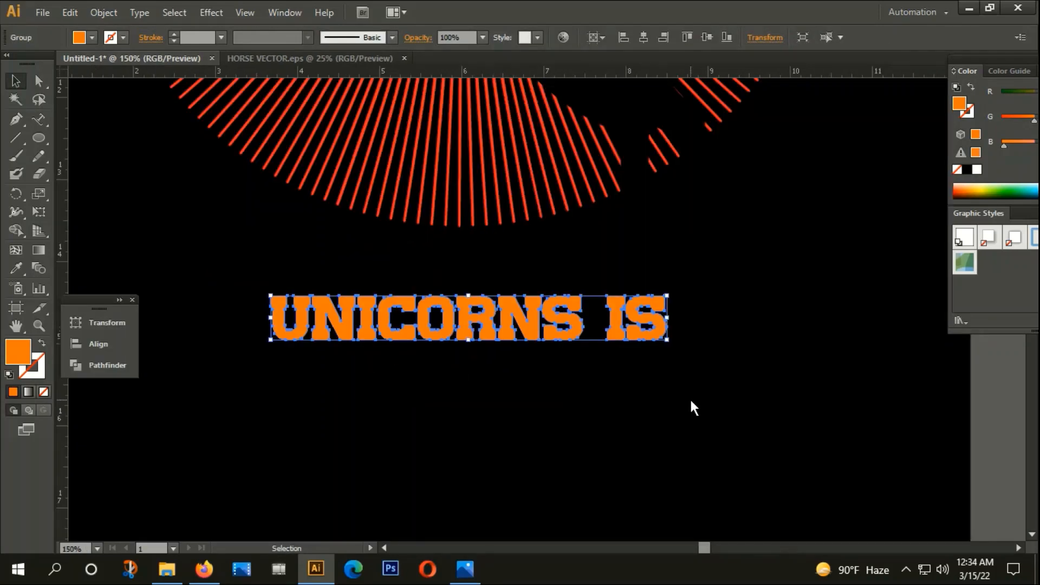
# Create a 10 px offset path around the outlined "UNICORNS IS" letters.
pyautogui.hotkey('ctrl', '-')
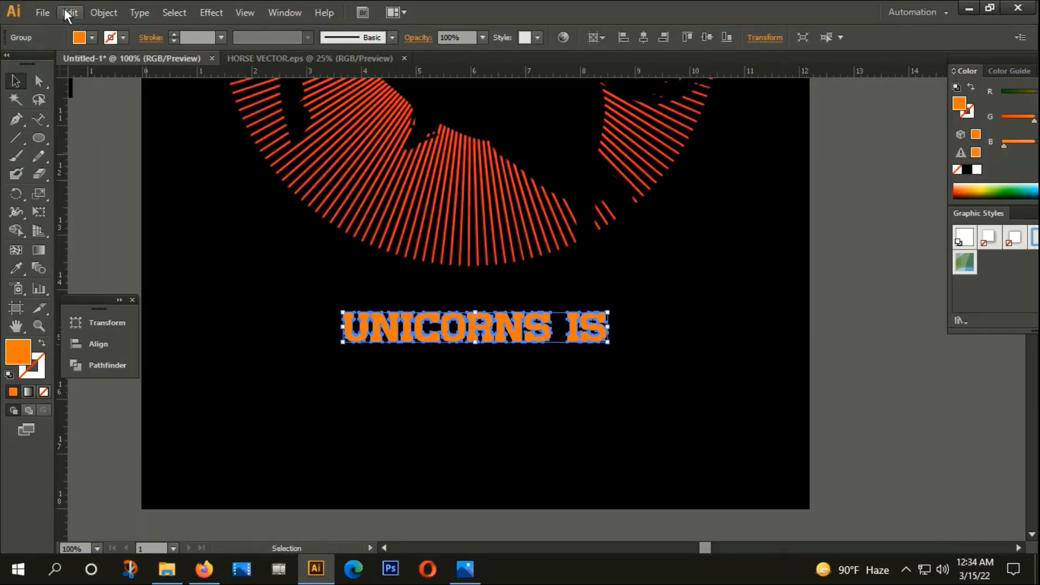
pyautogui.click(93, 15)
pyautogui.moveTo(111, 323)
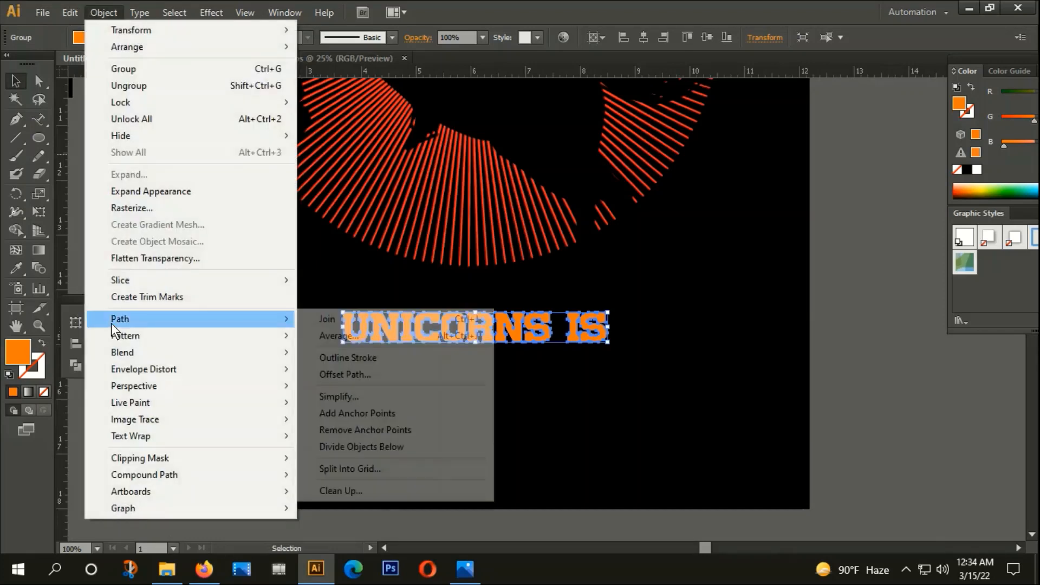
pyautogui.click(366, 376)
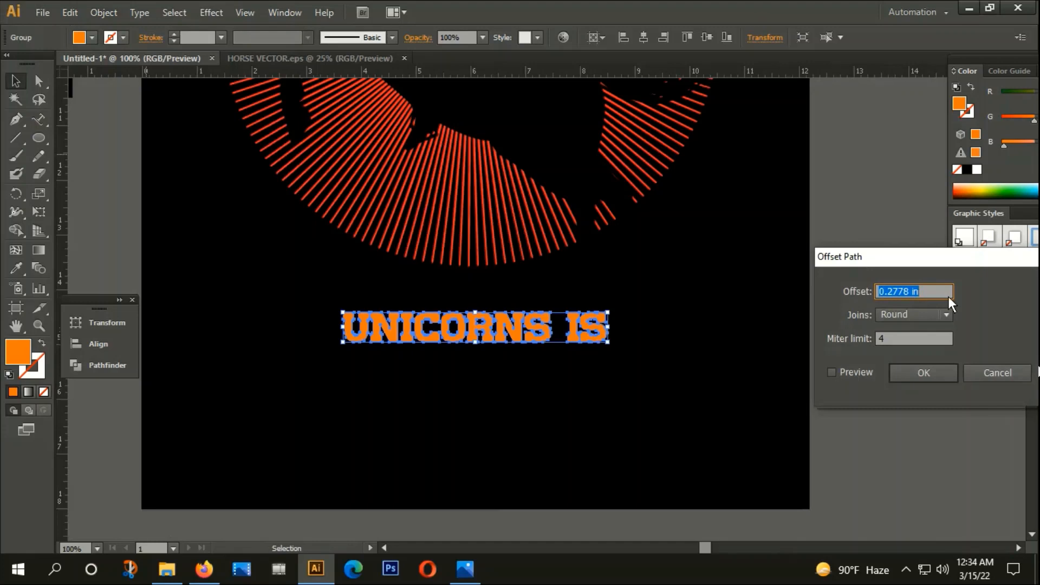
pyautogui.write('10px')
pyautogui.click(916, 373)
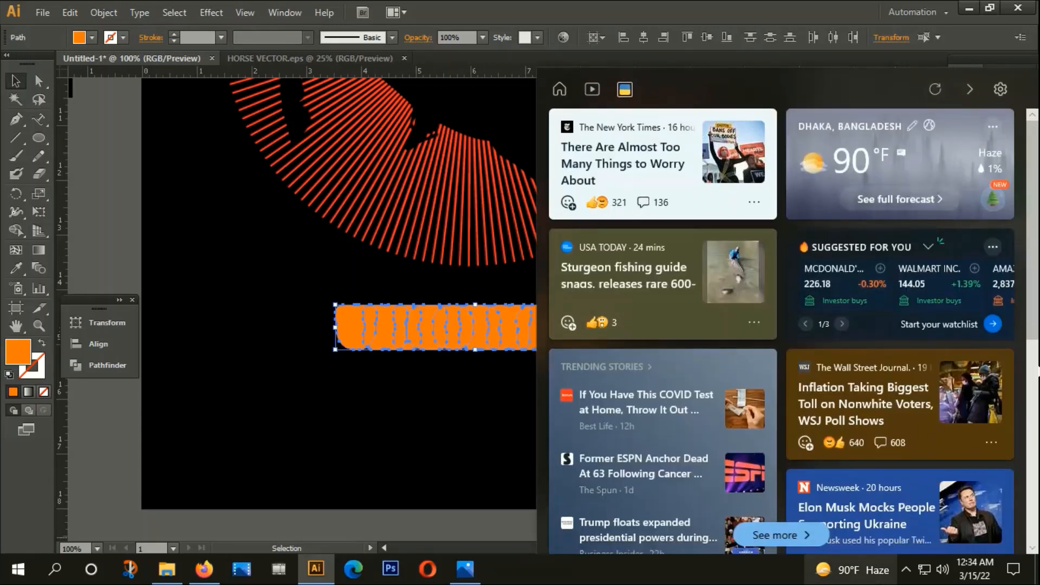
# Unite the overlapping offset letter shapes into a merged backing using Pathfinder.
pyautogui.click(107, 366)
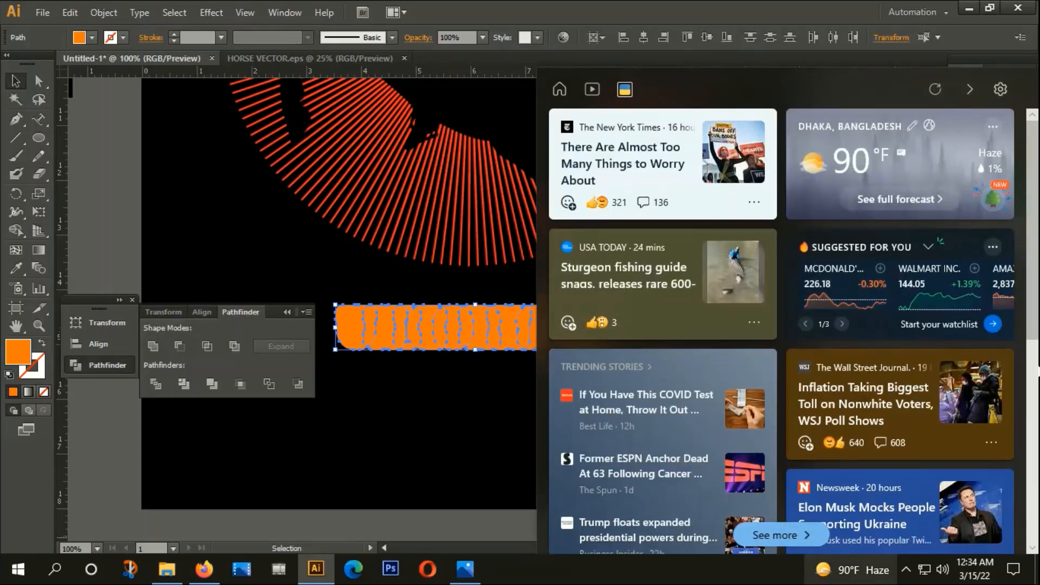
pyautogui.click(134, 365)
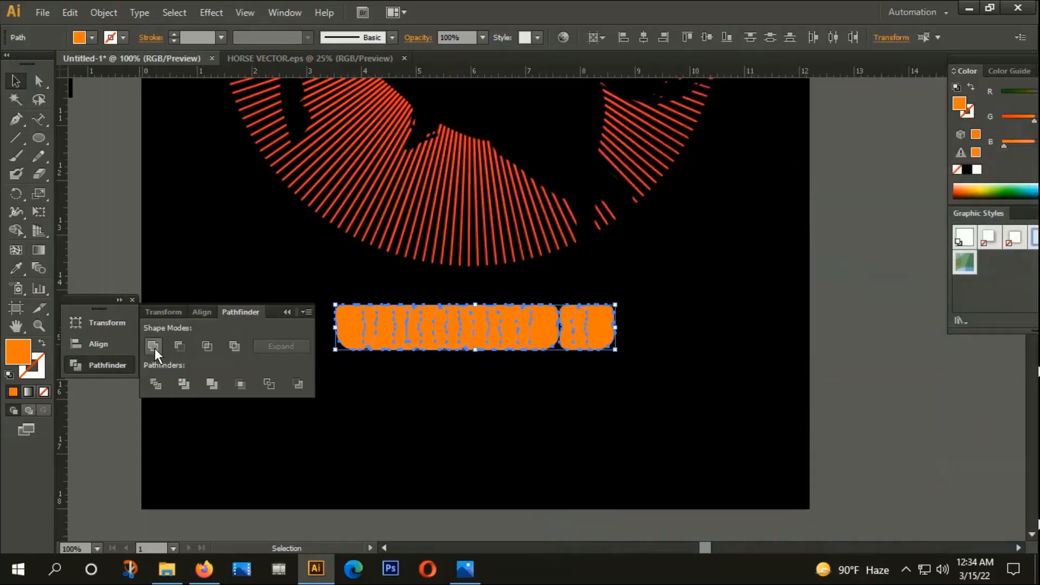
pyautogui.click(155, 349)
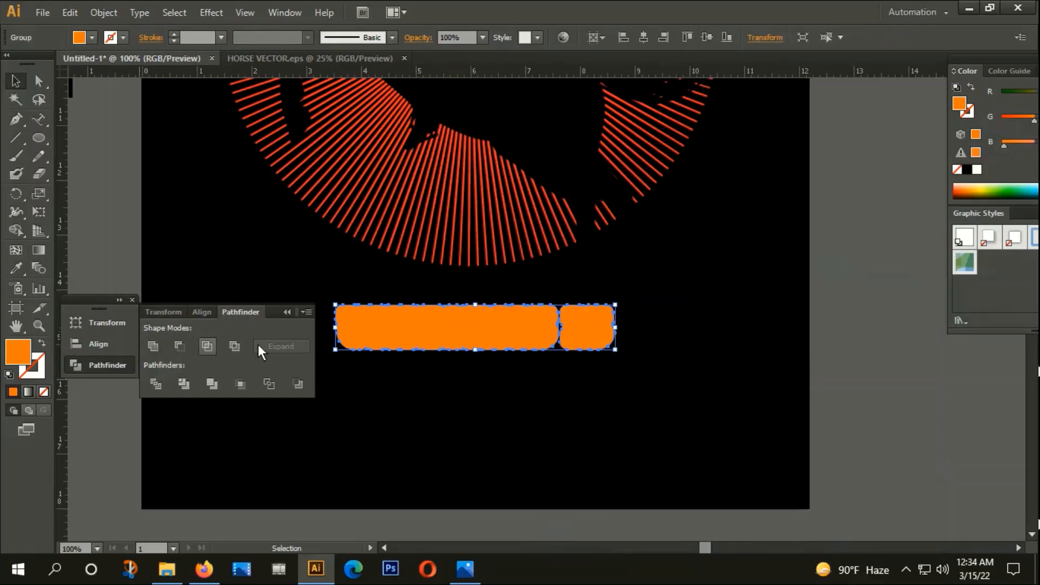
# Fill the united backing behind "UNICORNS IS" with dark brown 6D2F06 and put the Pathfinder options away.
pyautogui.doubleClick(22, 346)
pyautogui.click(169, 299)
pyautogui.click(214, 391)
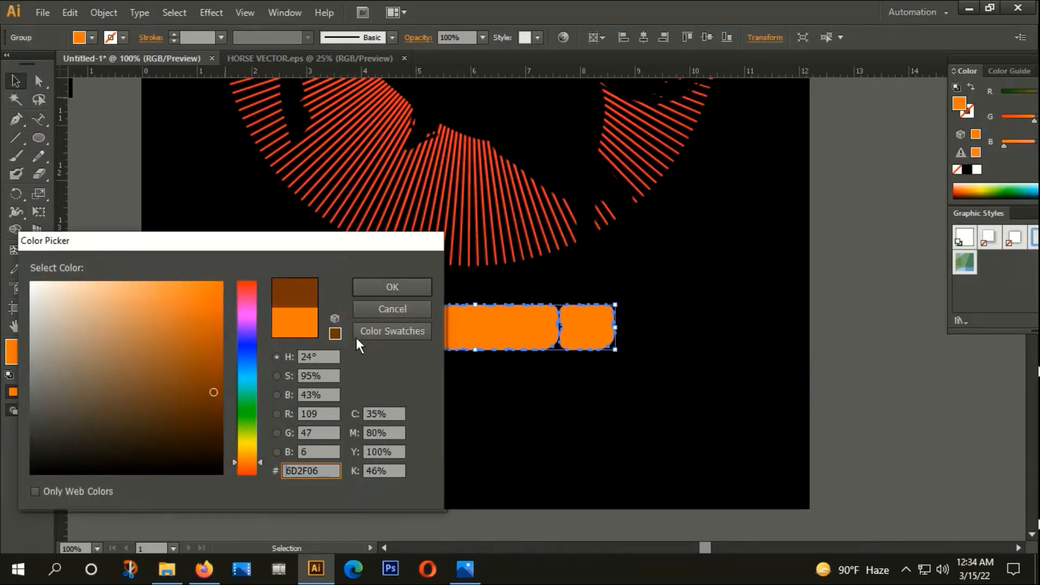
pyautogui.click(372, 282)
pyautogui.press('Delete')
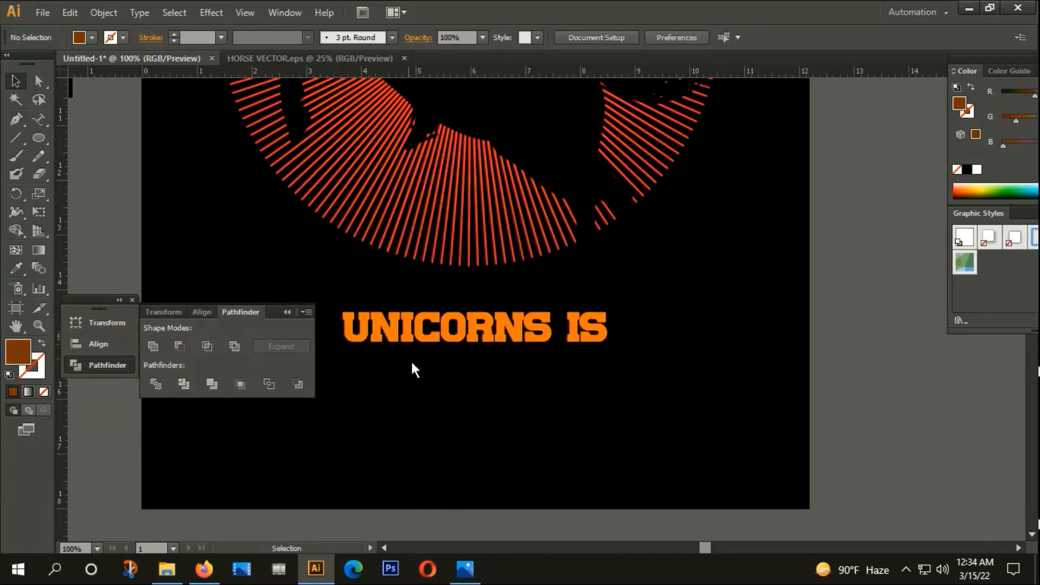
pyautogui.hotkey('ctrl', 'z')
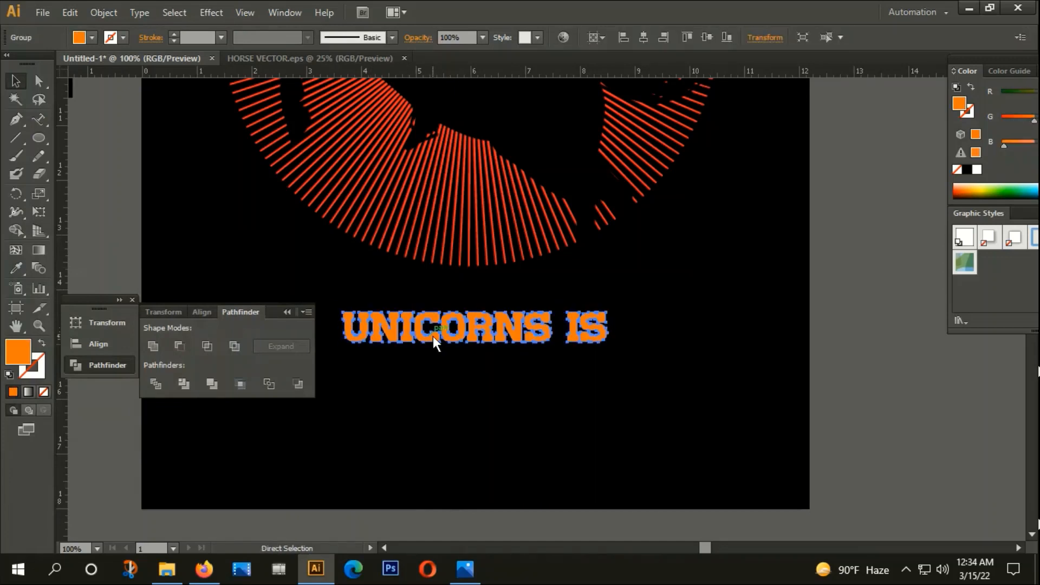
pyautogui.click(429, 386)
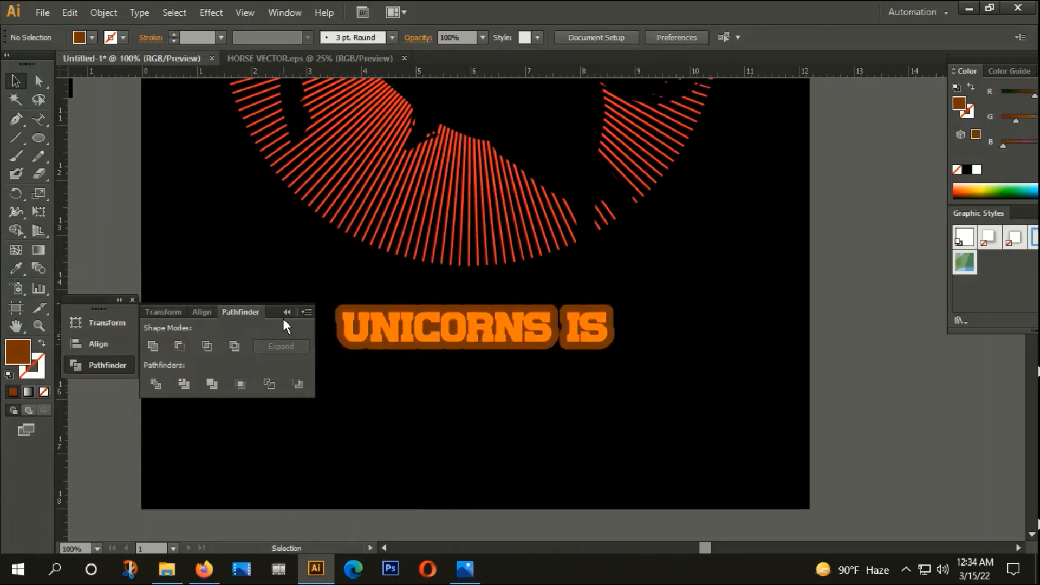
pyautogui.click(285, 314)
pyautogui.click(133, 300)
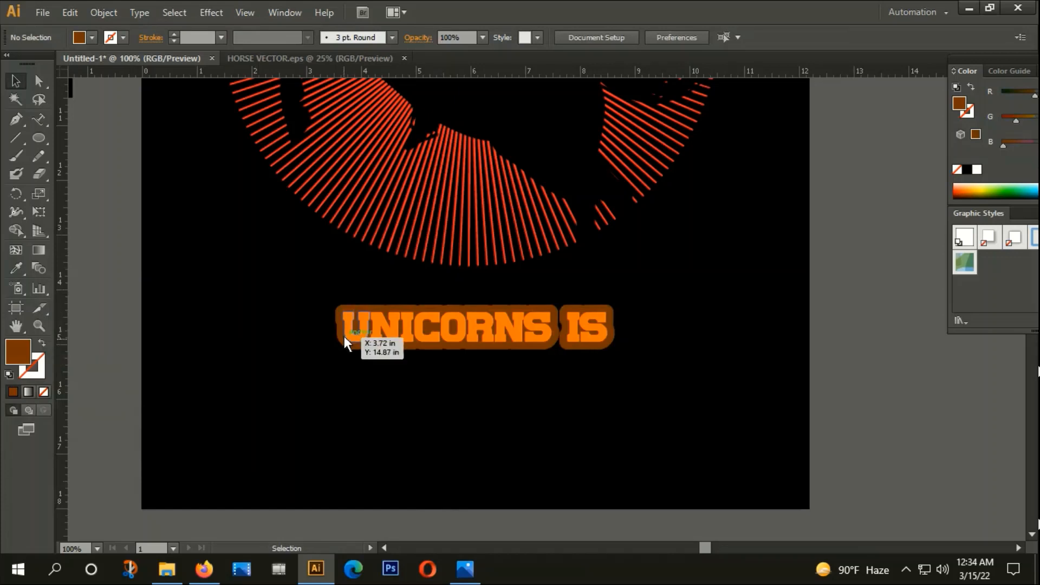
# Try a 5 px offset path around the "UNICORNS IS" letters with its fill swapped to an orange stroke.
pyautogui.click(360, 333)
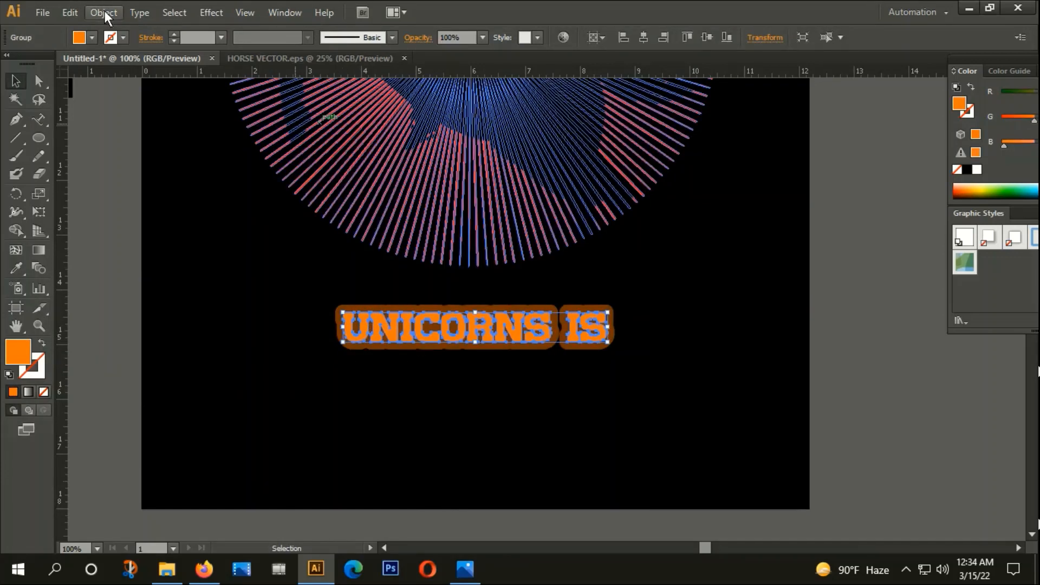
pyautogui.click(104, 12)
pyautogui.moveTo(131, 318)
pyautogui.click(341, 376)
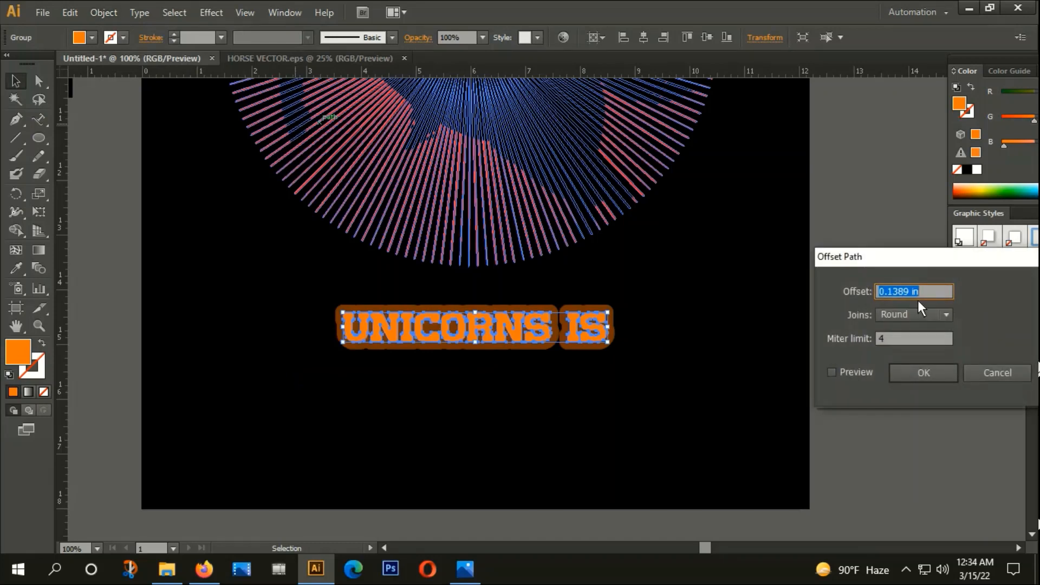
pyautogui.write('5')
pyautogui.click(926, 373)
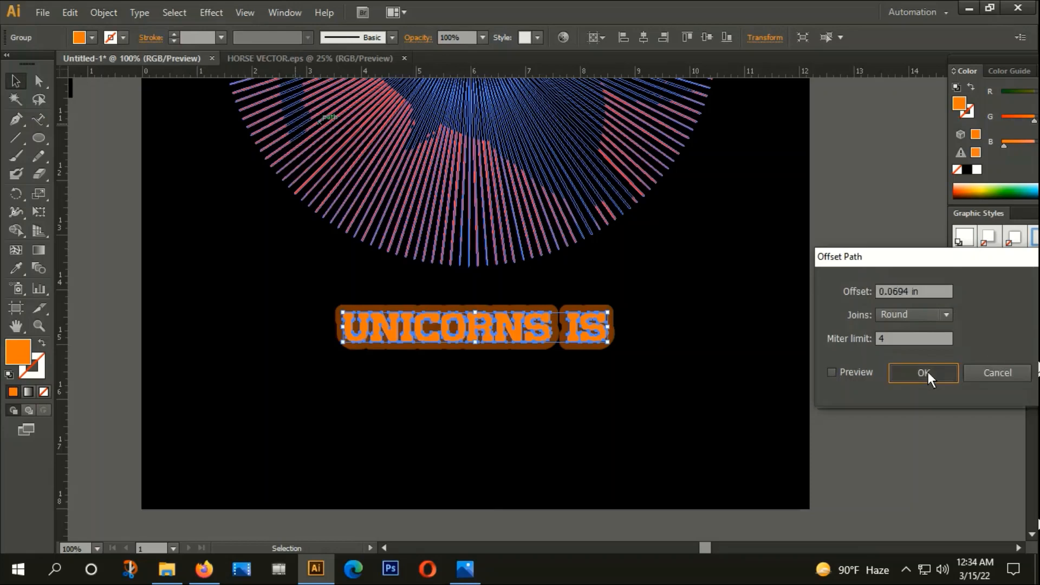
pyautogui.scroll(2, 366, 341)
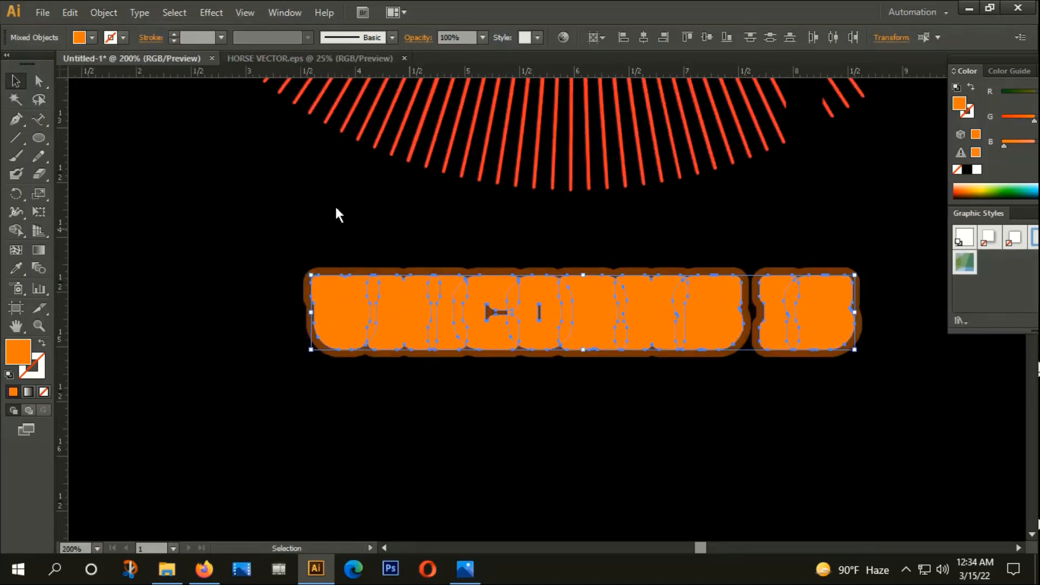
pyautogui.click(42, 343)
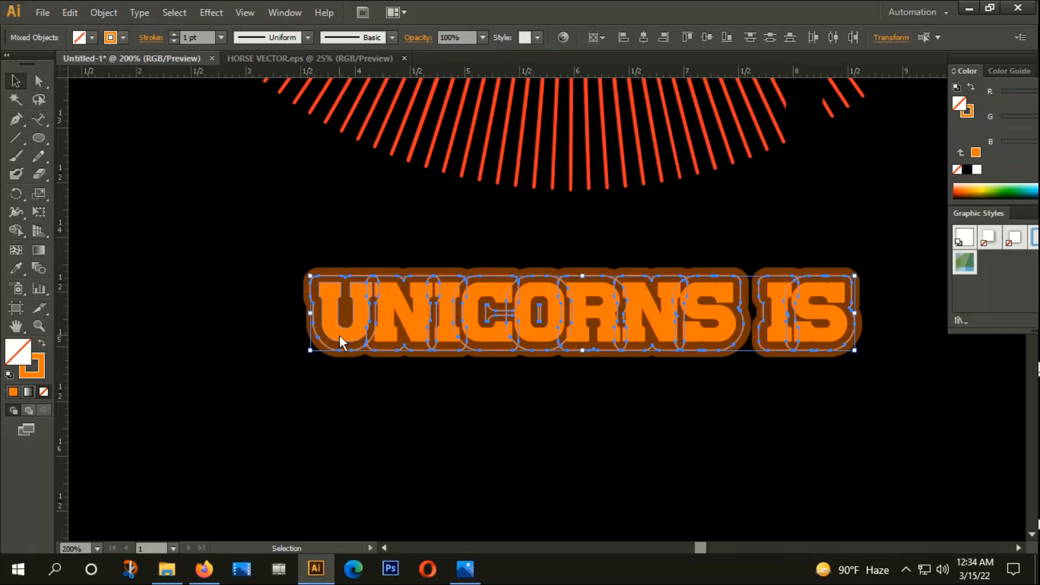
pyautogui.scroll(3, 345, 339)
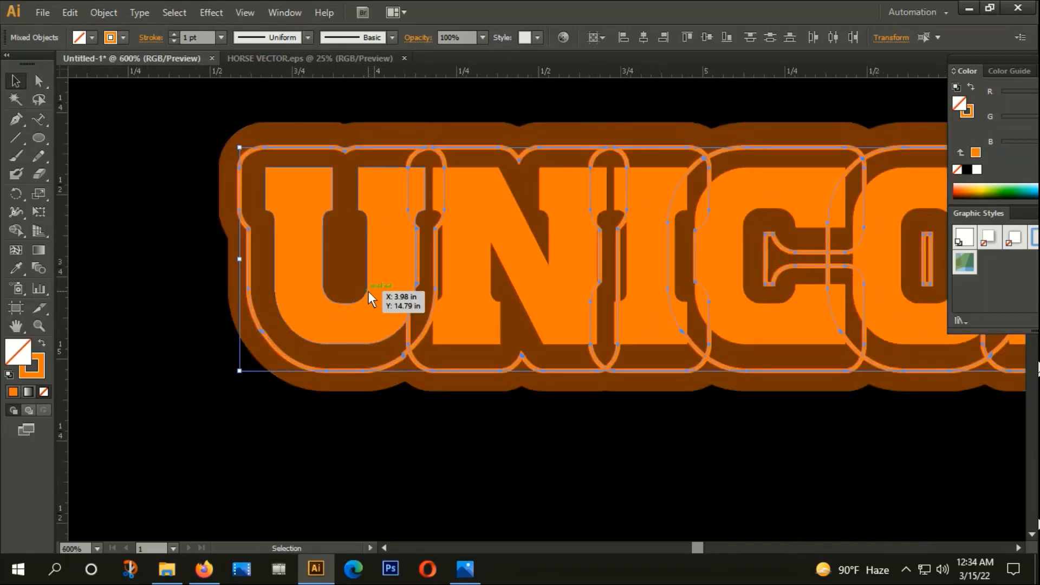
pyautogui.hotkey('ctrl', 'z')
# Create a 2 px offset path around the "UNICORNS IS" letters and swap its fill to an orange stroke with no fill.
pyautogui.click(327, 316)
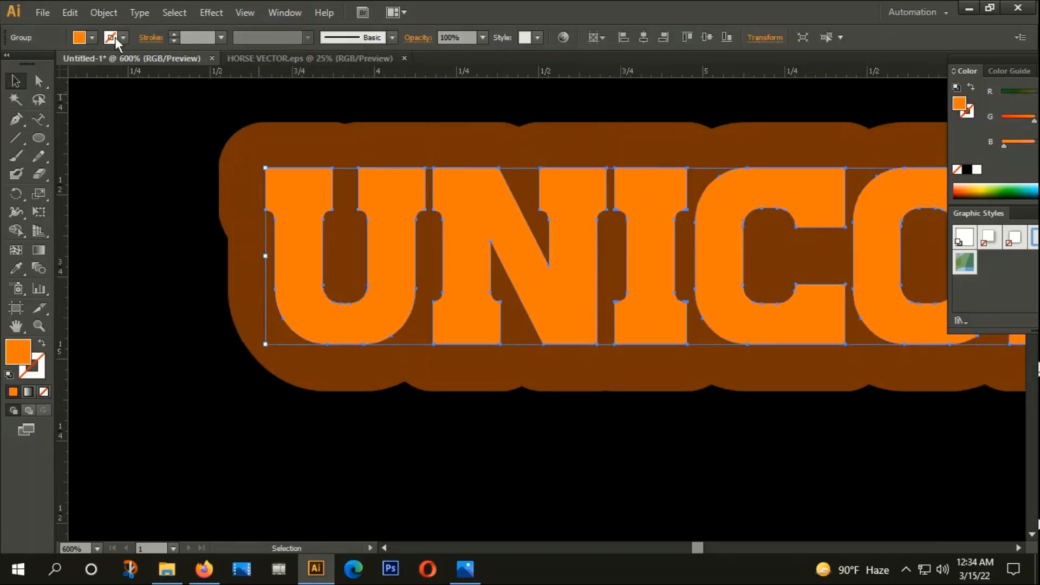
pyautogui.click(103, 12)
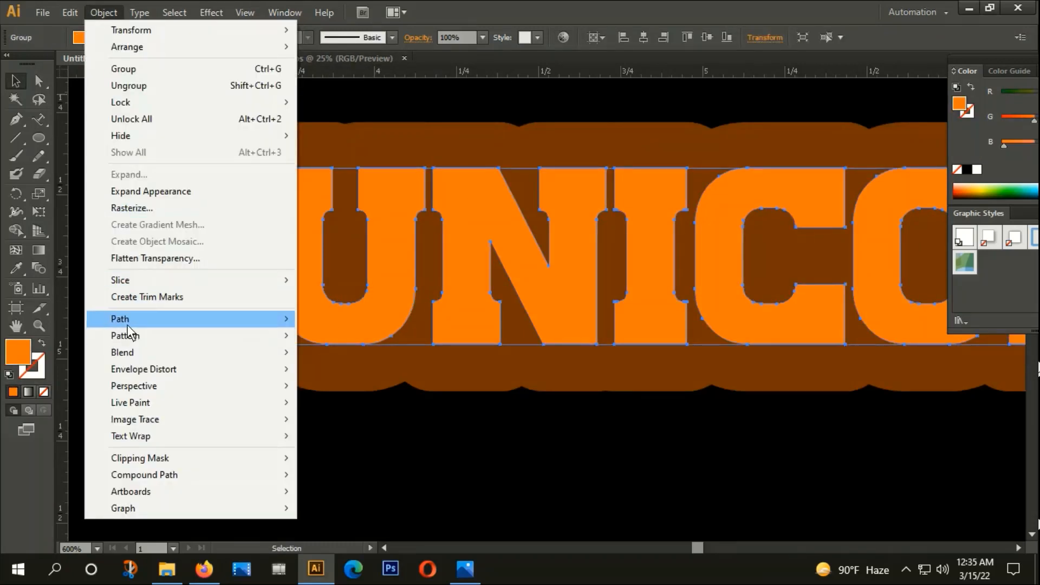
pyautogui.moveTo(128, 322)
pyautogui.click(416, 370)
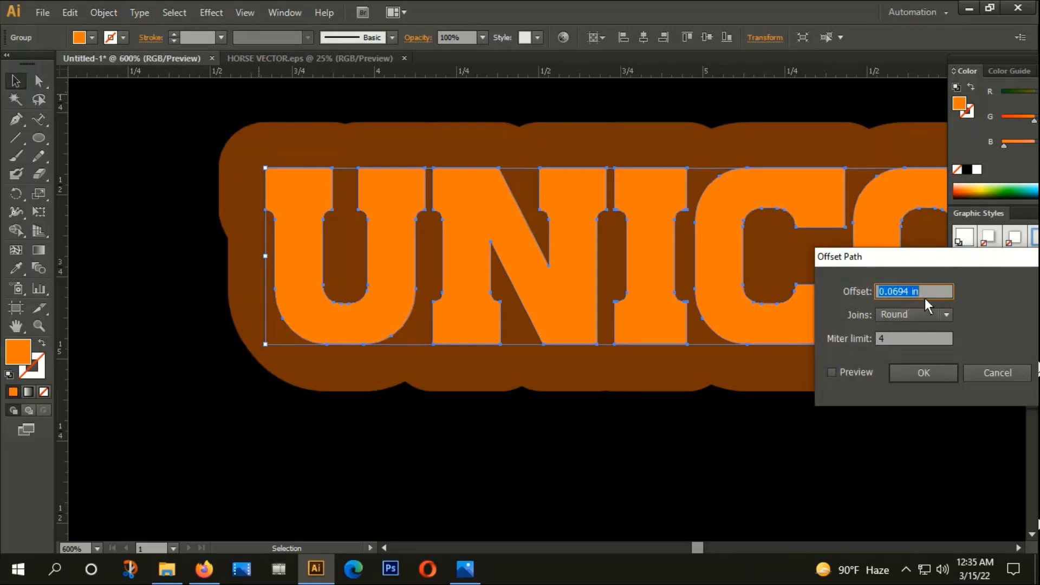
pyautogui.write('3px')
pyautogui.click(831, 372)
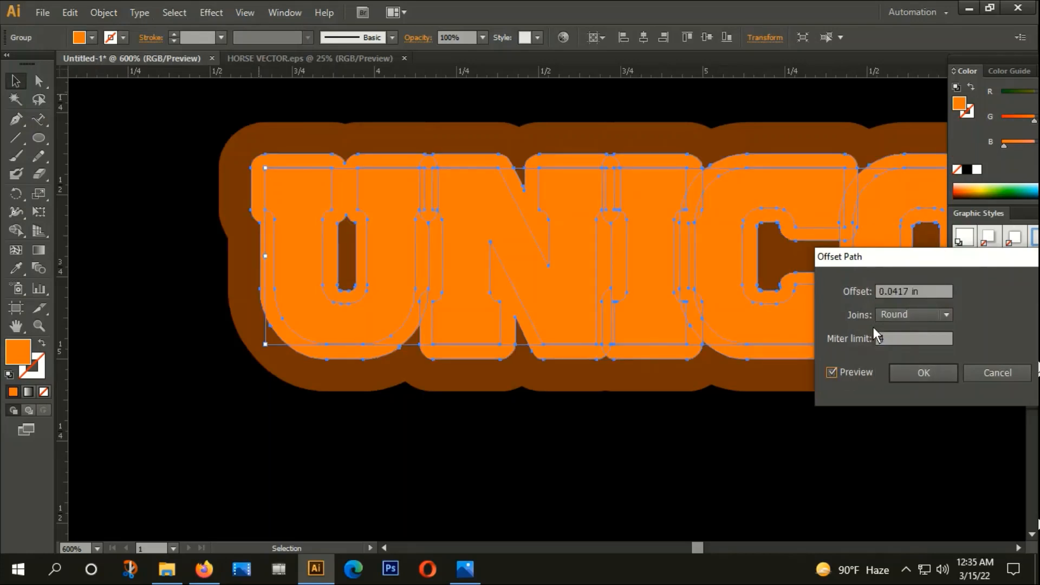
pyautogui.moveTo(909, 291); pyautogui.dragTo(902, 293)
pyautogui.write('2p')
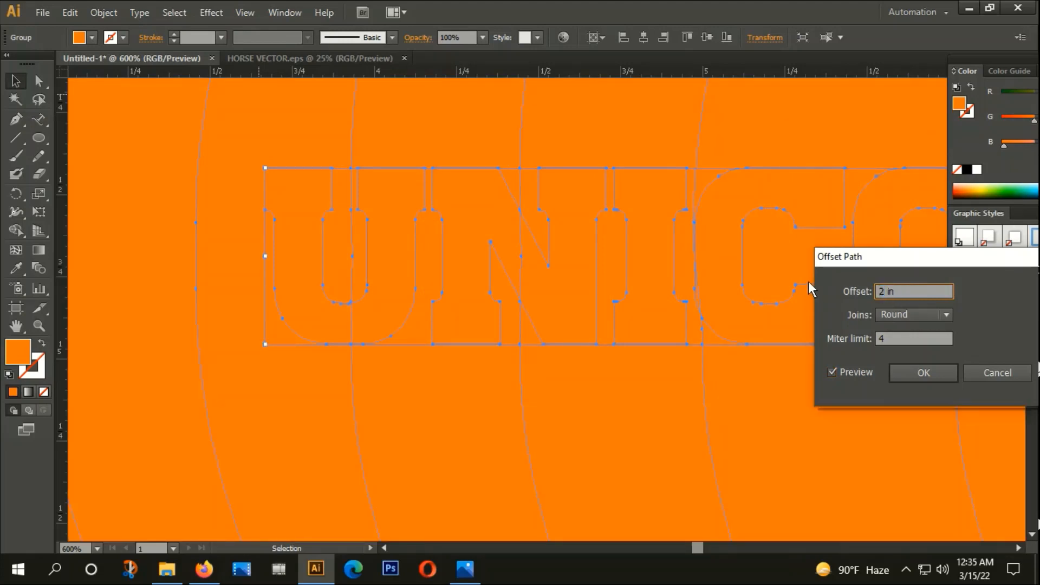
pyautogui.write('x')
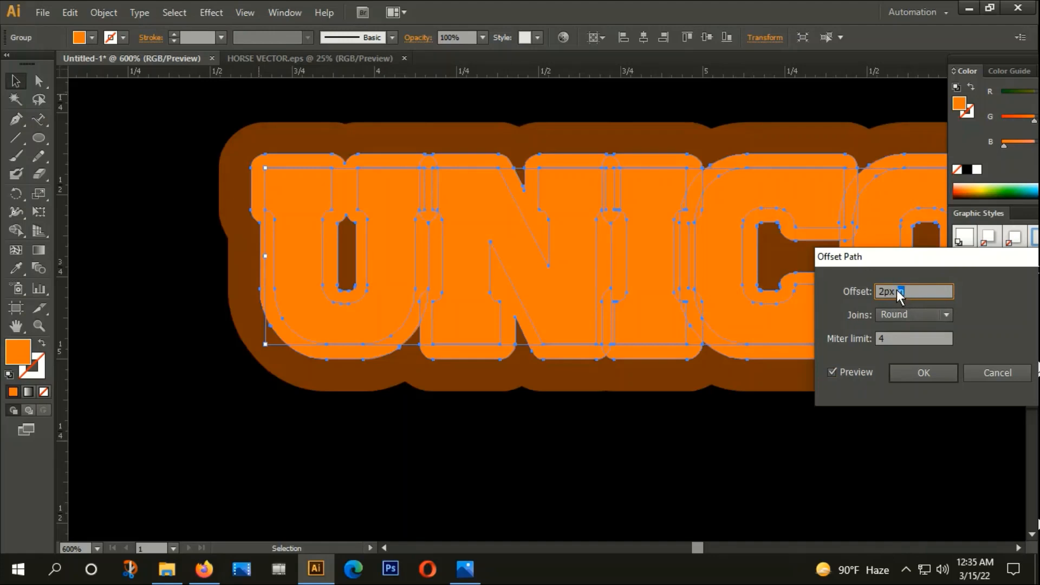
pyautogui.press('BackSpace')
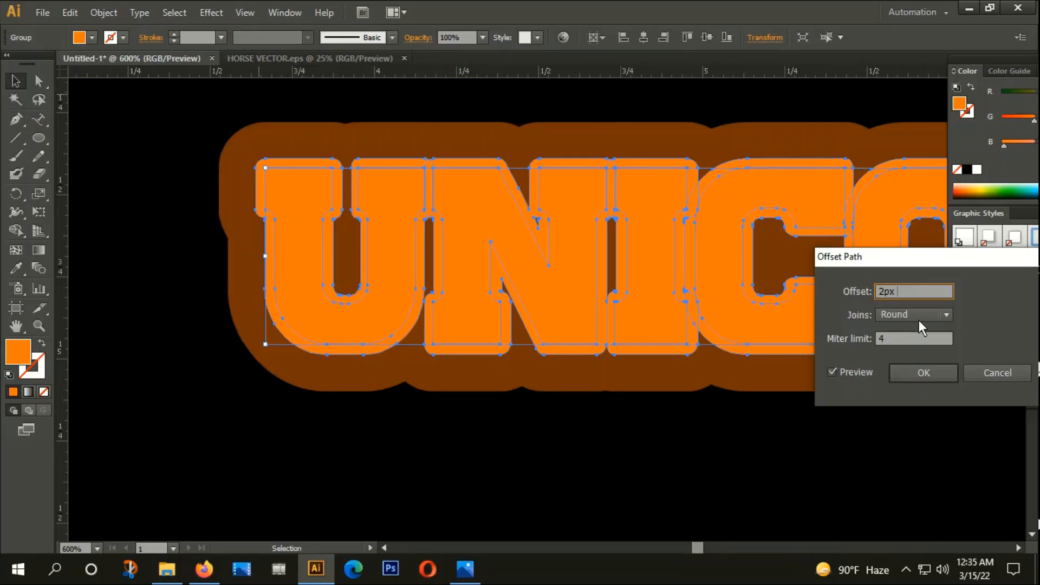
pyautogui.click(925, 373)
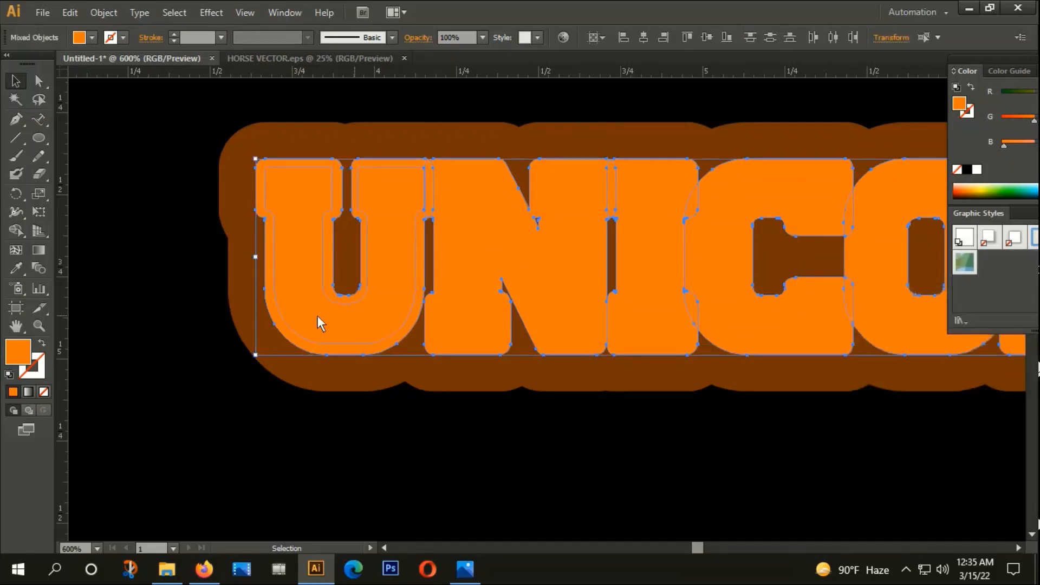
pyautogui.click(42, 344)
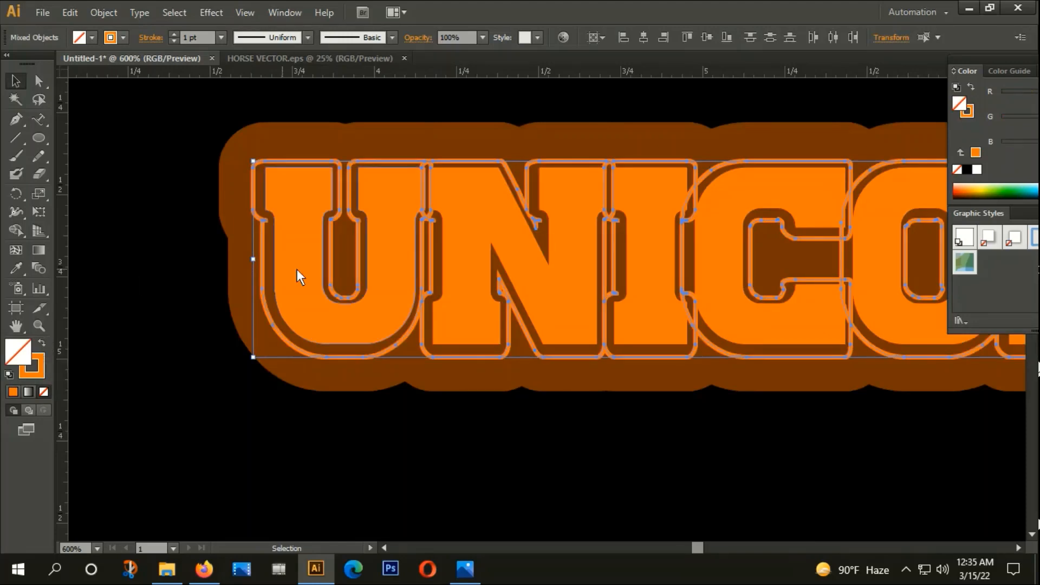
# Set the stroke of the offset outline around the "UNICORNS IS" letters to white.
pyautogui.doubleClick(36, 372)
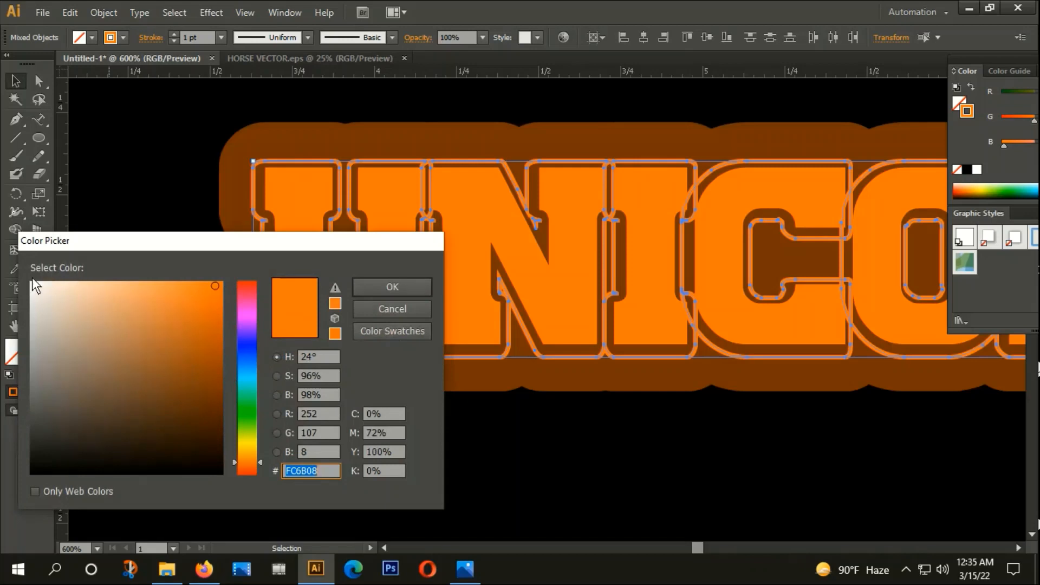
pyautogui.click(31, 282)
pyautogui.click(386, 293)
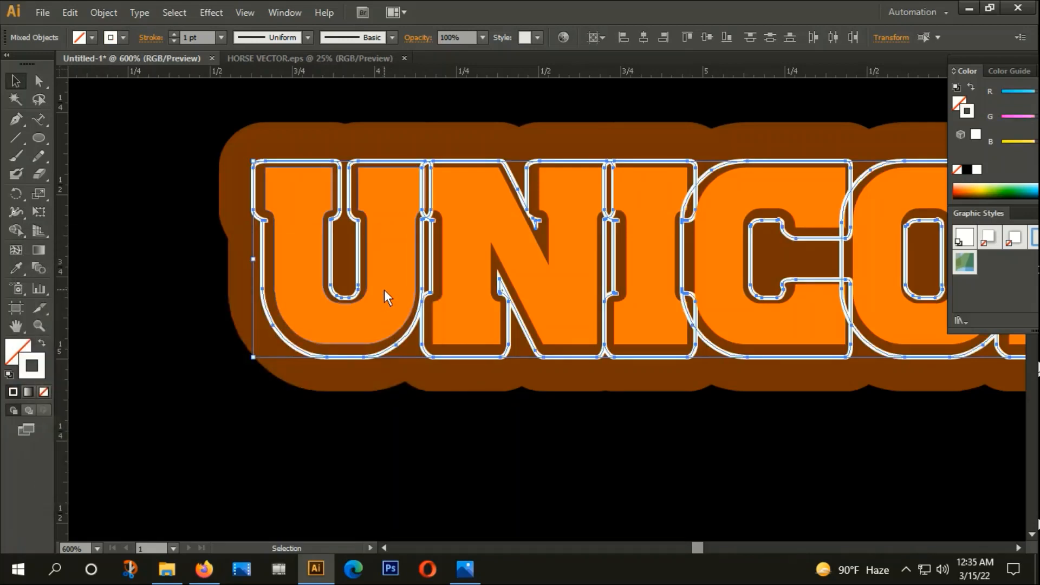
pyautogui.hotkey('ctrl', 'z')
pyautogui.click(376, 296)
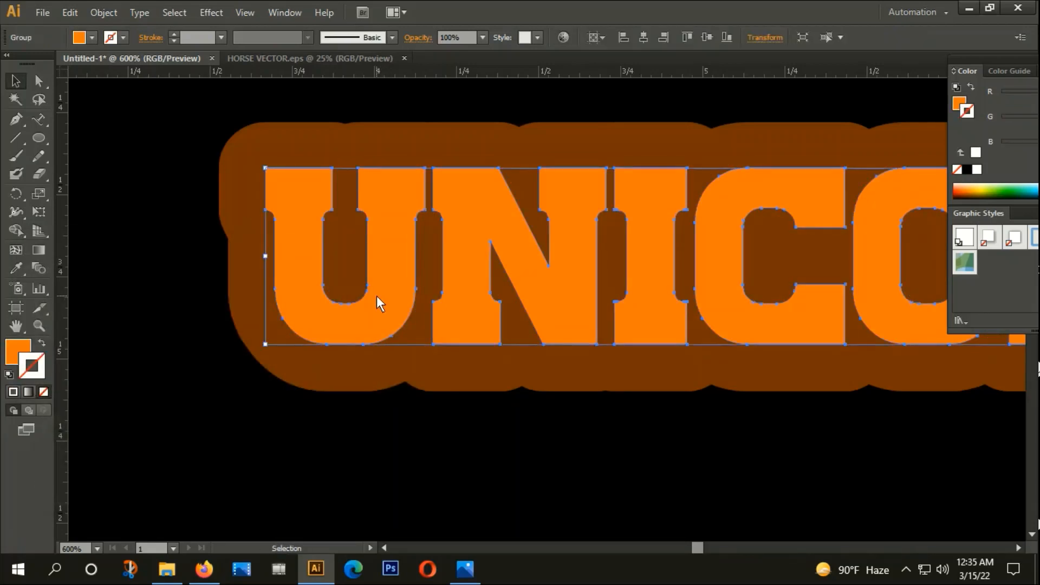
pyautogui.hotkey('ctrl', 'shift', 'z')
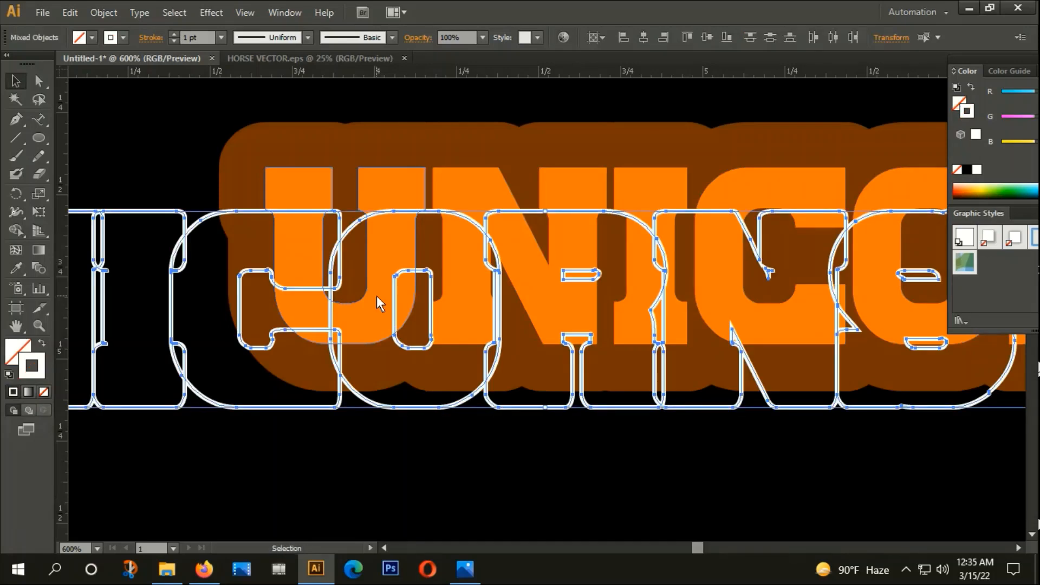
pyautogui.hotkey('ctrl', 'z')
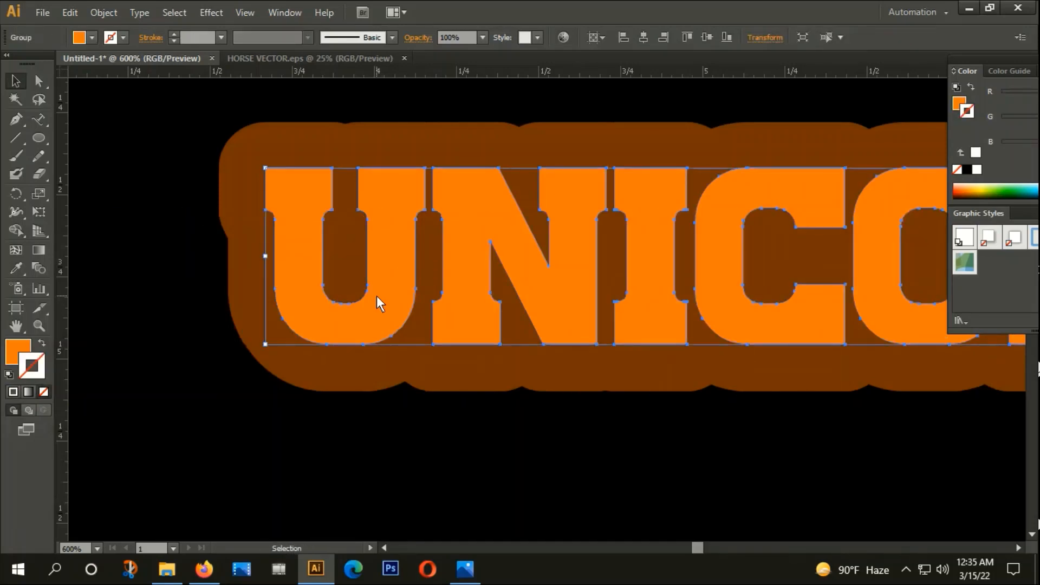
pyautogui.press('a')
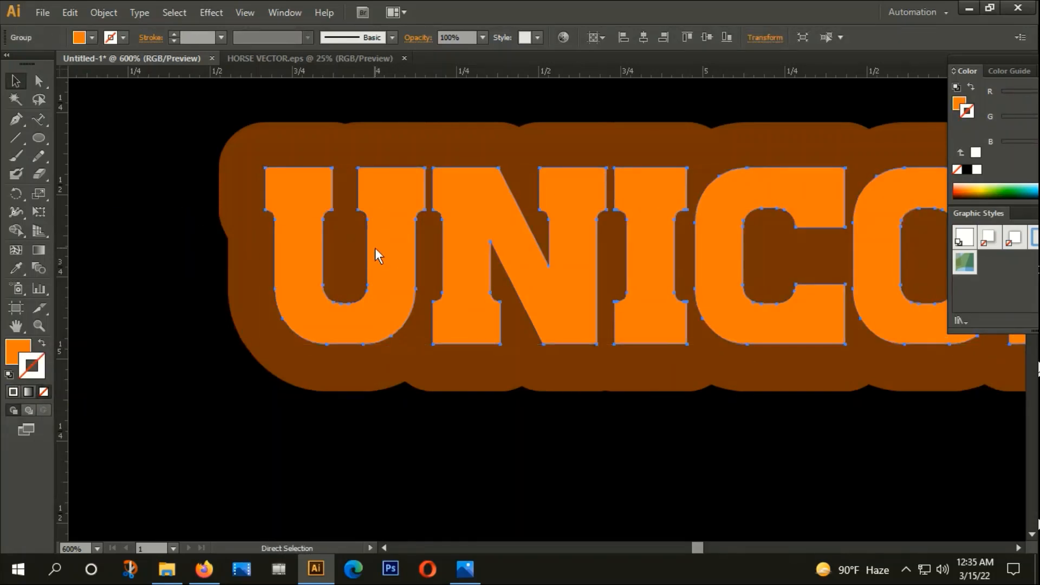
pyautogui.hotkey('ctrl', 'shift', 'z')
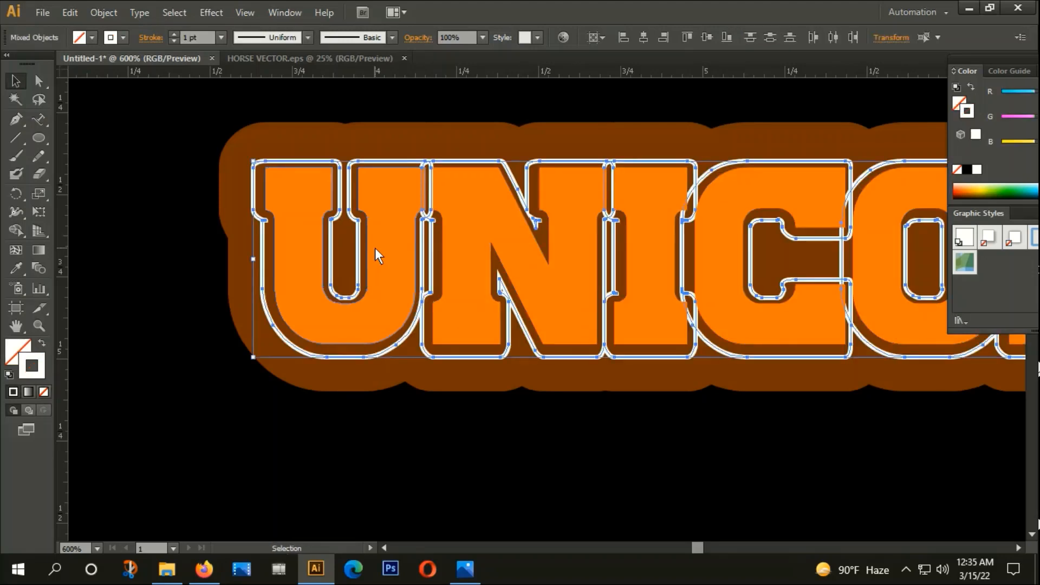
# Move the "UNICORNS IS" letters, together with their white outline and brown backing, up onto the lower part of the starburst.
pyautogui.click(413, 418)
pyautogui.scroll(-3, 417, 412)
pyautogui.moveTo(572, 437); pyautogui.dragTo(488, 372)
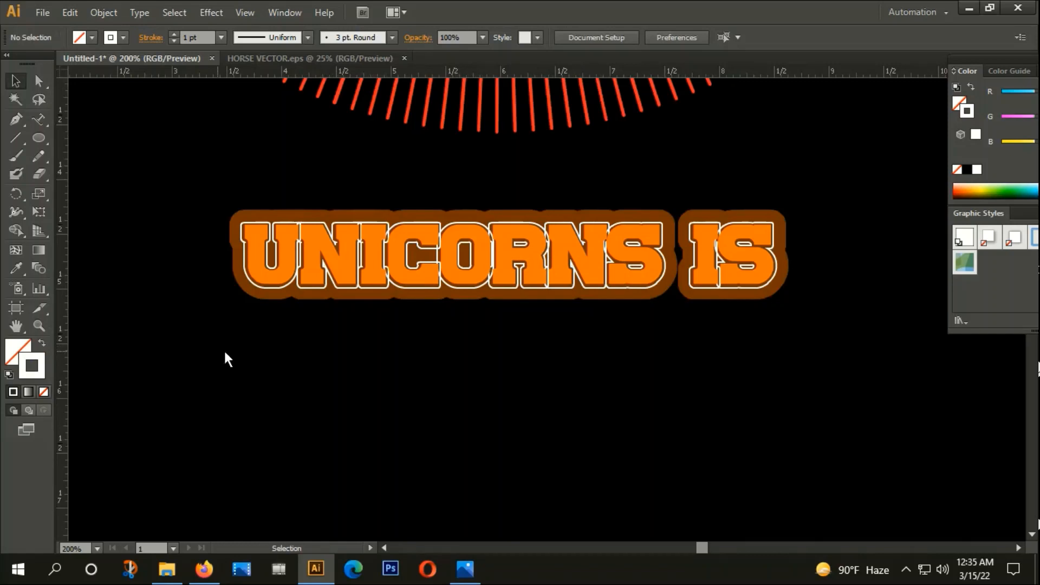
pyautogui.click(344, 299)
pyautogui.click(395, 350)
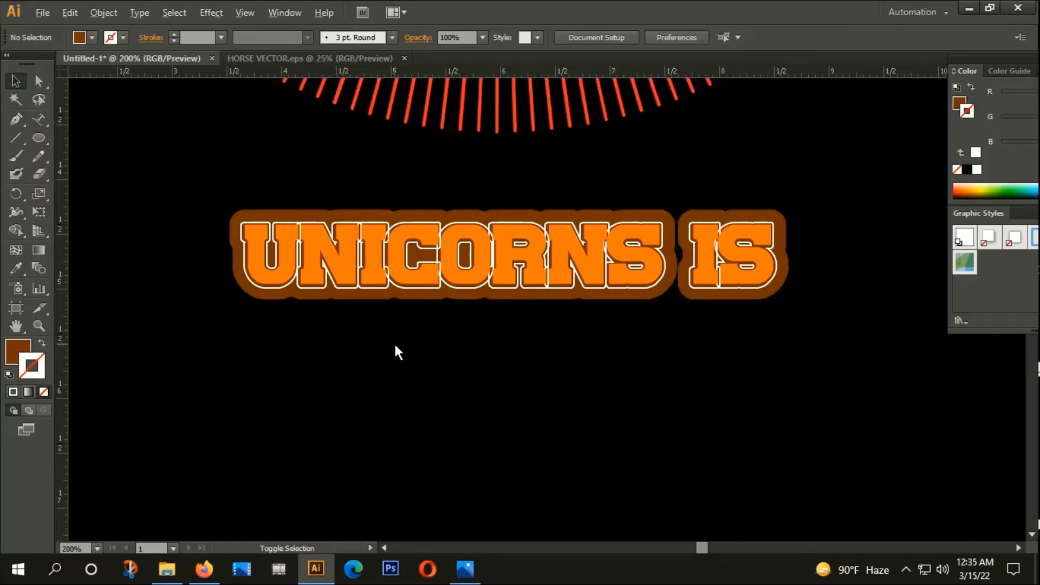
pyautogui.scroll(-2, 395, 350)
pyautogui.moveTo(266, 363); pyautogui.dragTo(614, 284)
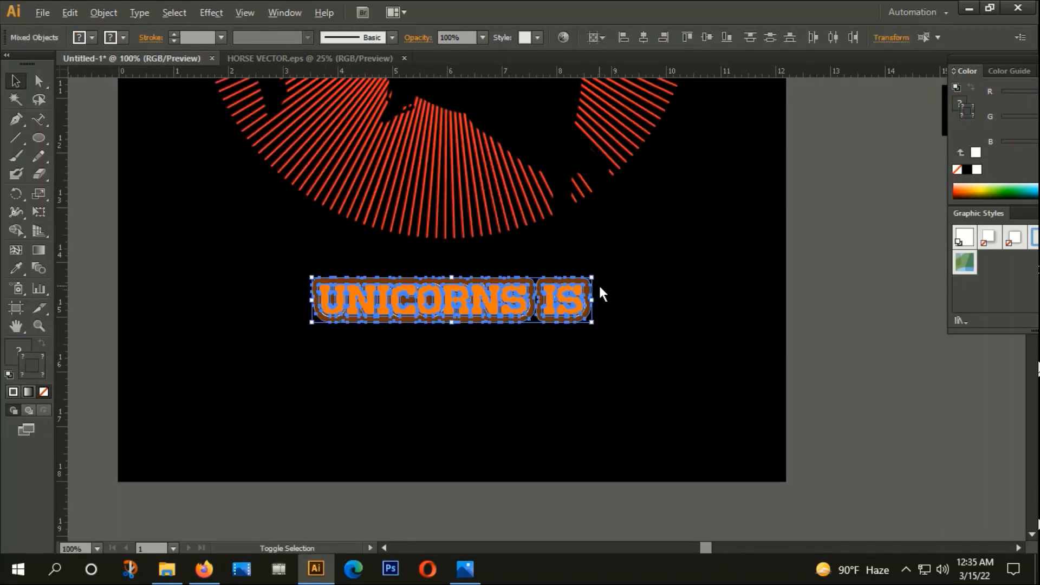
pyautogui.scroll(2, 544, 372)
pyautogui.moveTo(497, 382); pyautogui.dragTo(489, 230)
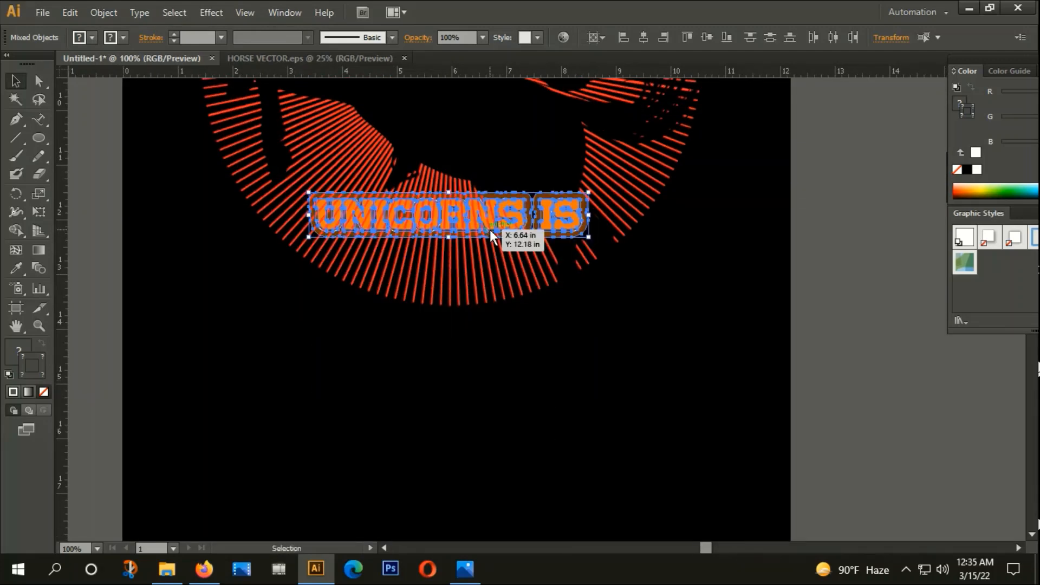
# Enlarge the layered "UNICORNS IS" lettering to about 7.4 in wide and position it across the lower part of the starburst.
pyautogui.keyDown('shift'); pyautogui.click(593, 247); pyautogui.keyUp('shift')
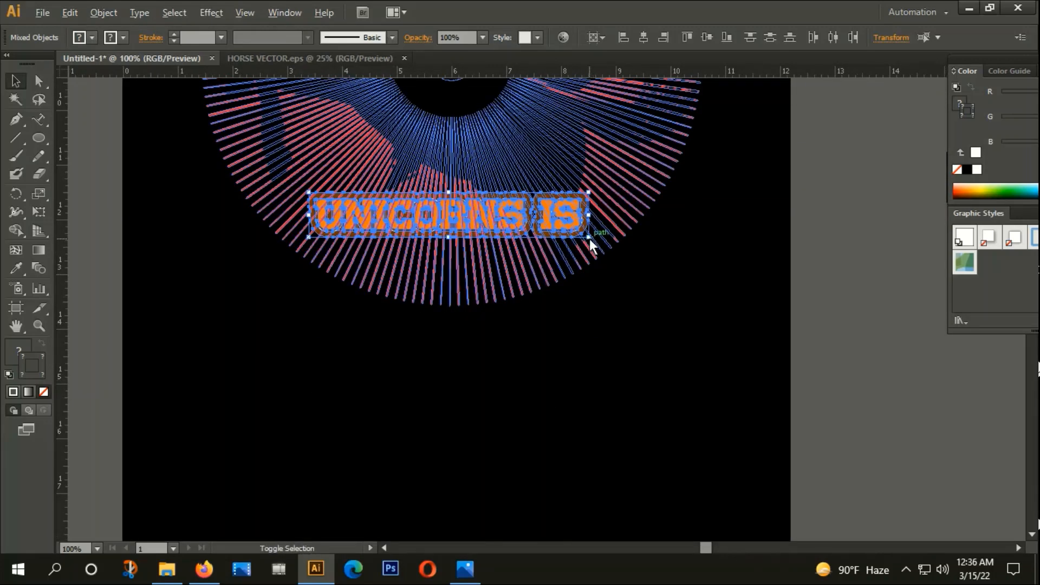
pyautogui.moveTo(589, 239); pyautogui.dragTo(653, 271)
pyautogui.moveTo(545, 209); pyautogui.dragTo(548, 242)
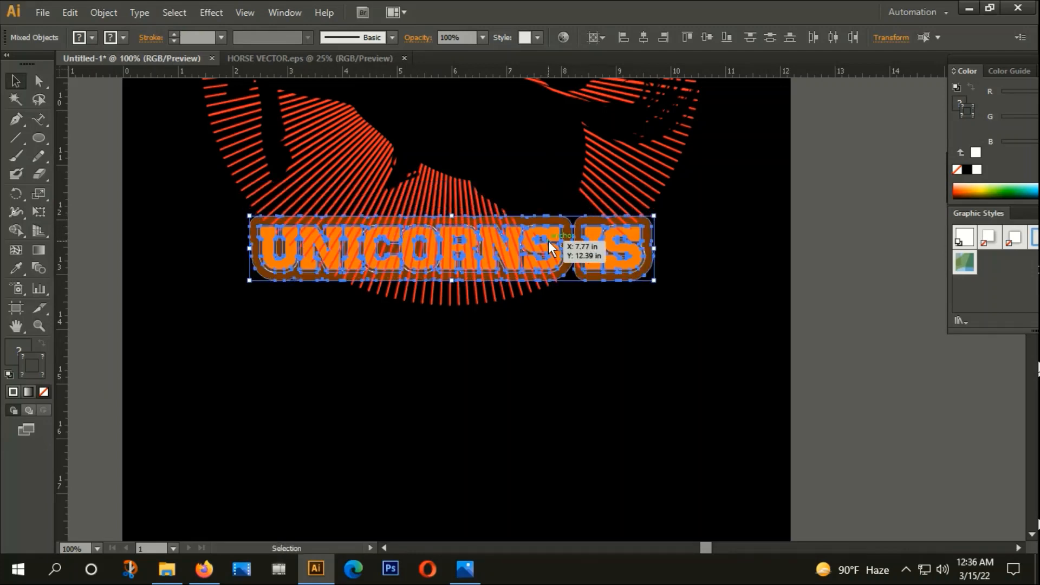
pyautogui.hotkey('ctrl', 'a')
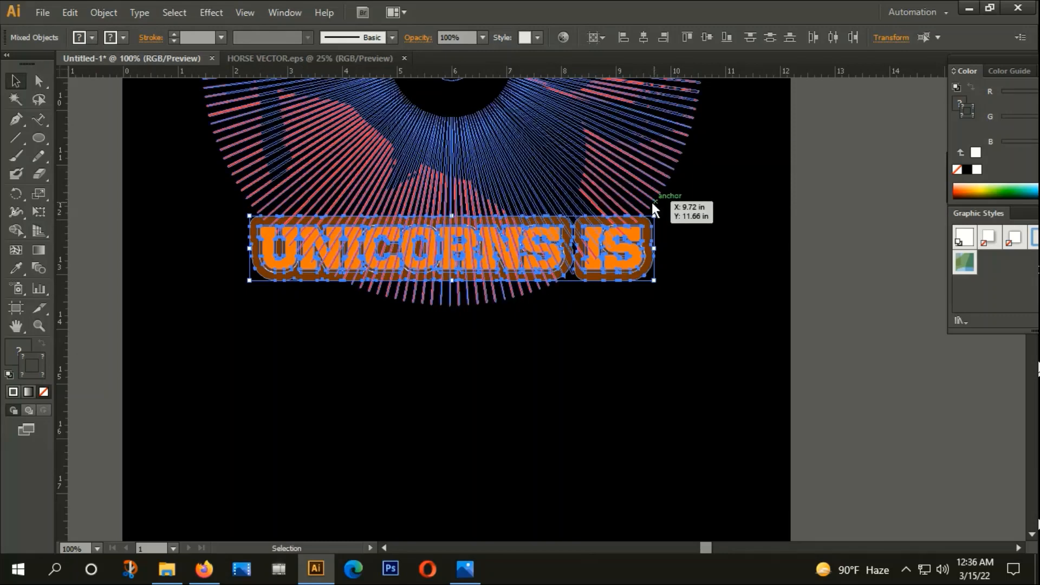
pyautogui.keyDown('shift'); pyautogui.click(644, 215); pyautogui.keyUp('shift')
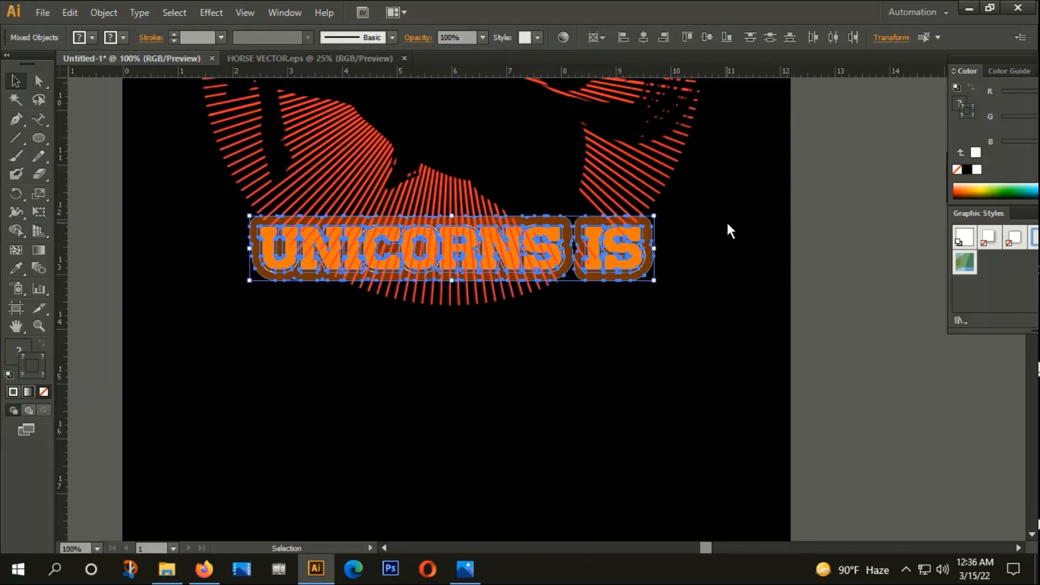
pyautogui.click(590, 339)
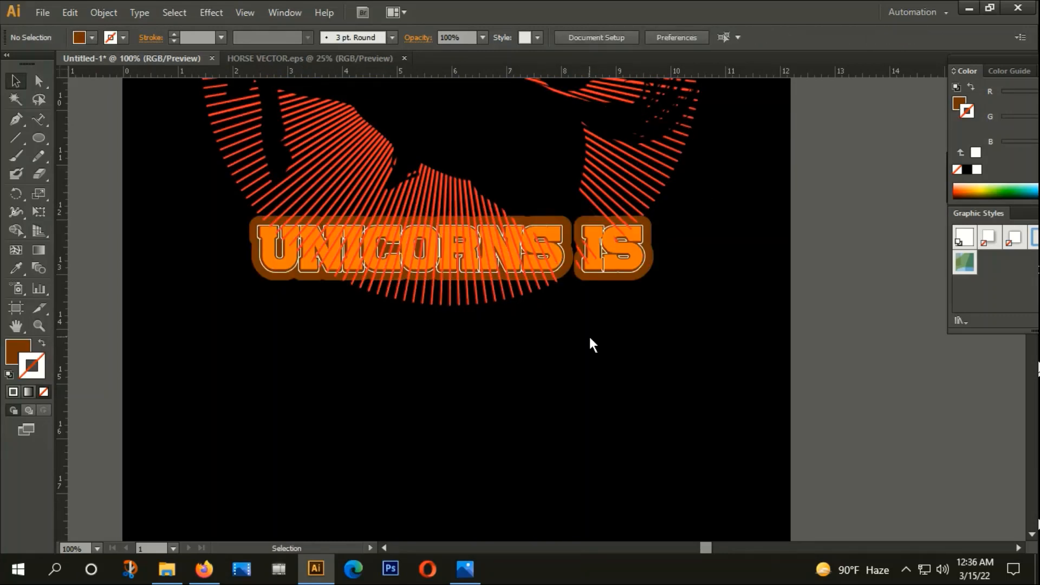
# Cut the starburst and put it back behind the "UNICORNS IS" lettering and its brown backing.
pyautogui.scroll(1, 368, 246)
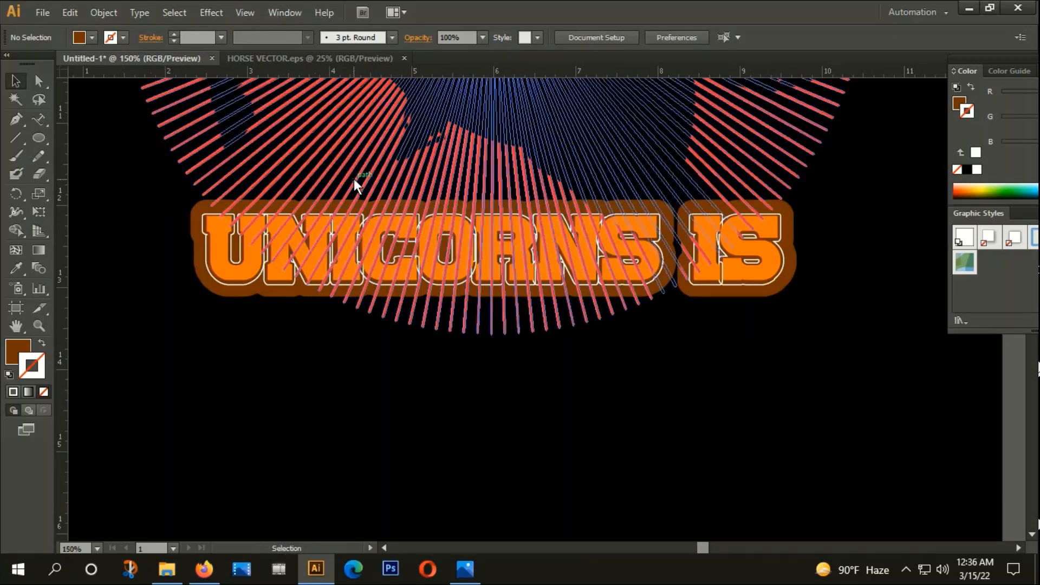
pyautogui.click(355, 181)
pyautogui.press('Delete')
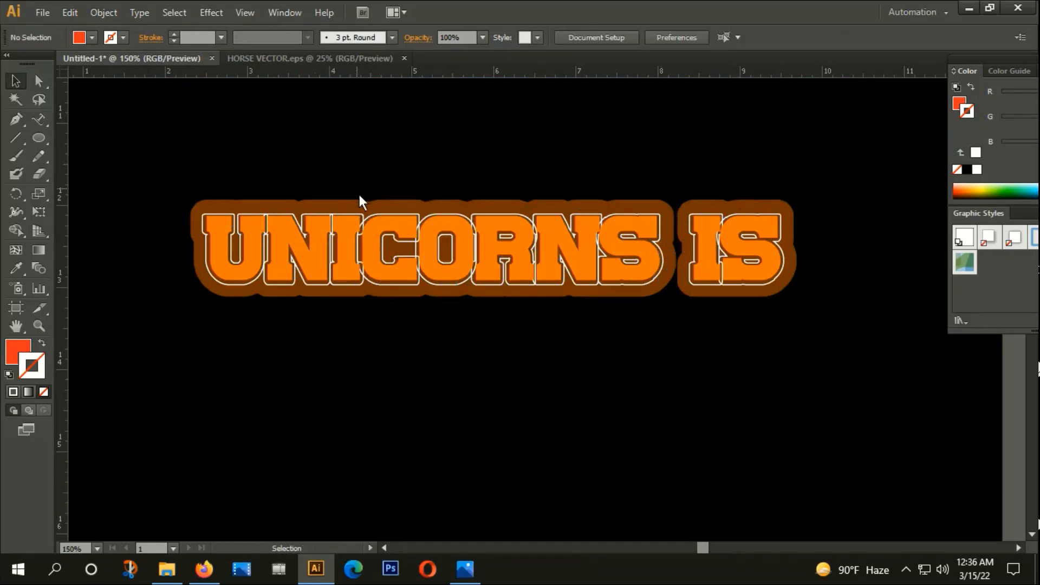
pyautogui.moveTo(316, 168); pyautogui.dragTo(609, 336)
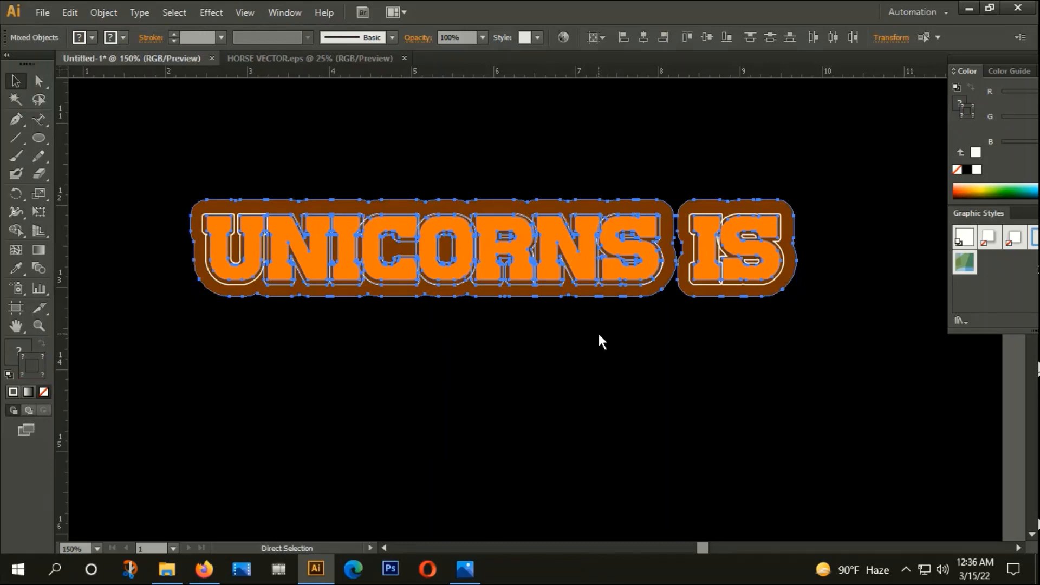
pyautogui.hotkey('ctrl', 'z')
pyautogui.click(573, 403)
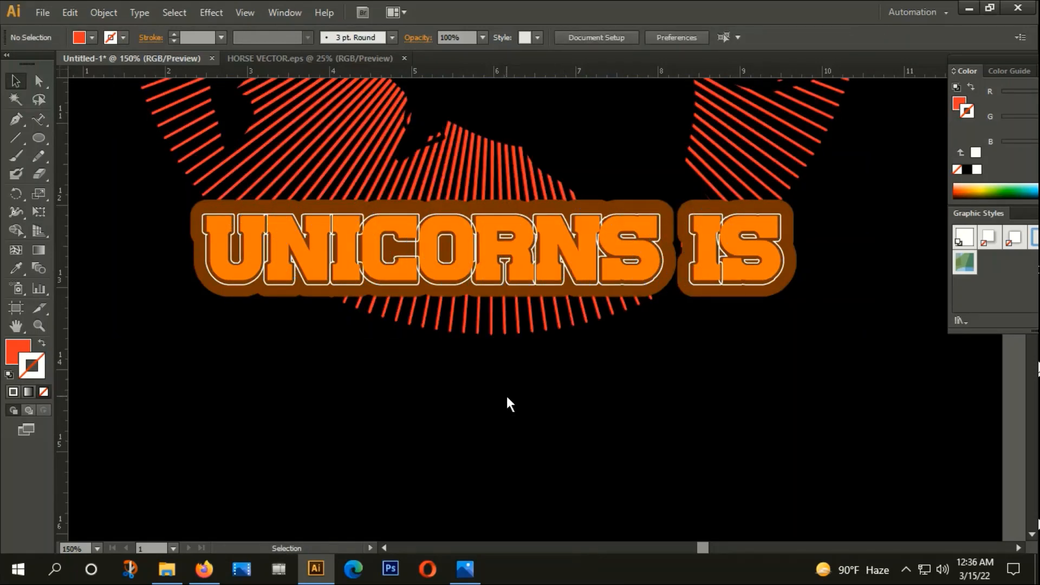
# Stretch the brown backing of "UNICORNS IS" downward past the starburst's lower edge, to about 1.8 in tall.
pyautogui.click(426, 295)
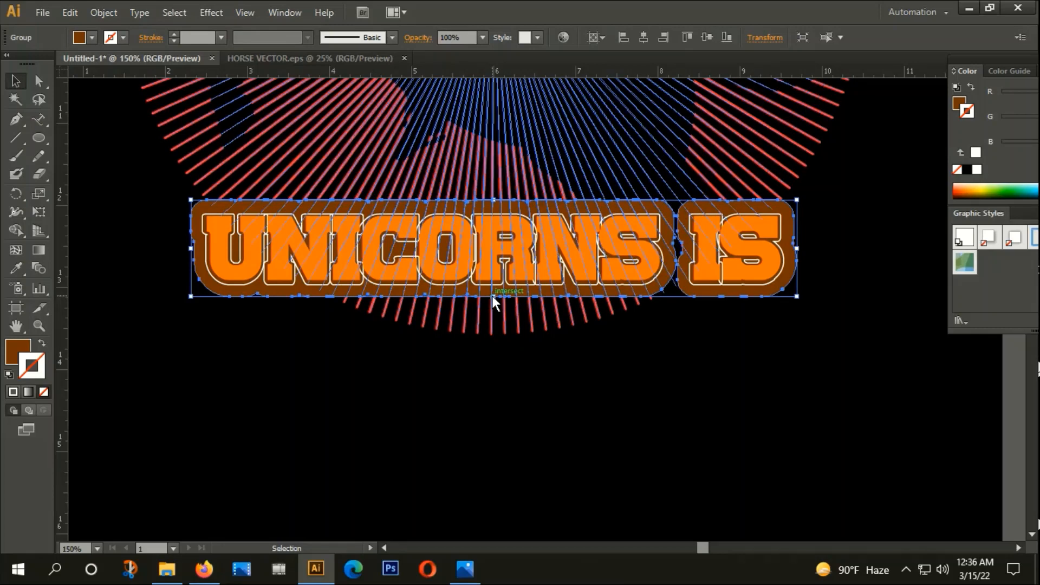
pyautogui.moveTo(492, 296); pyautogui.dragTo(495, 349)
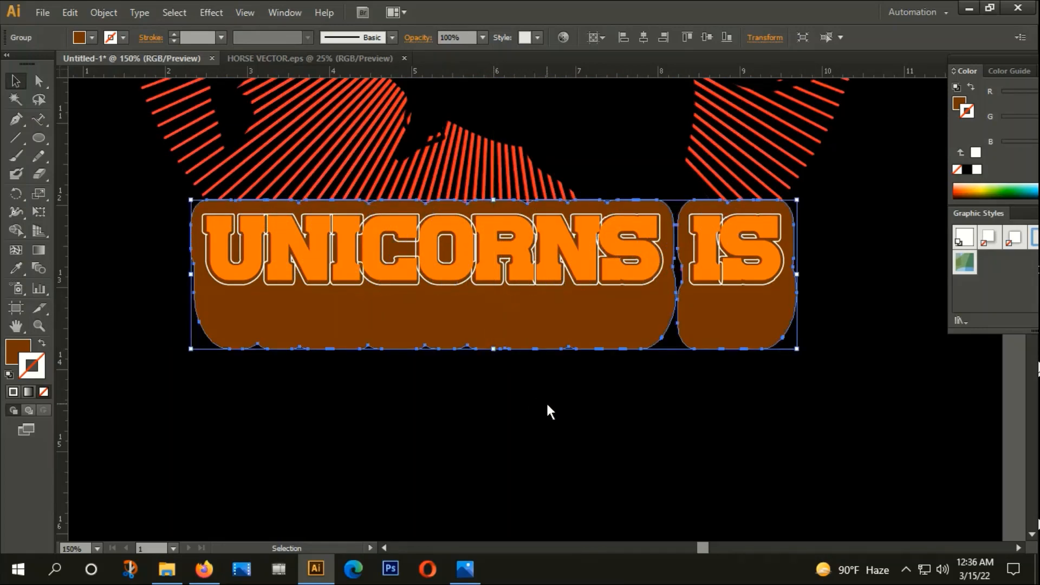
pyautogui.click(546, 402)
# Fill the stretched backing behind "UNICORNS IS" with black 000000.
pyautogui.click(514, 343)
pyautogui.doubleClick(24, 349)
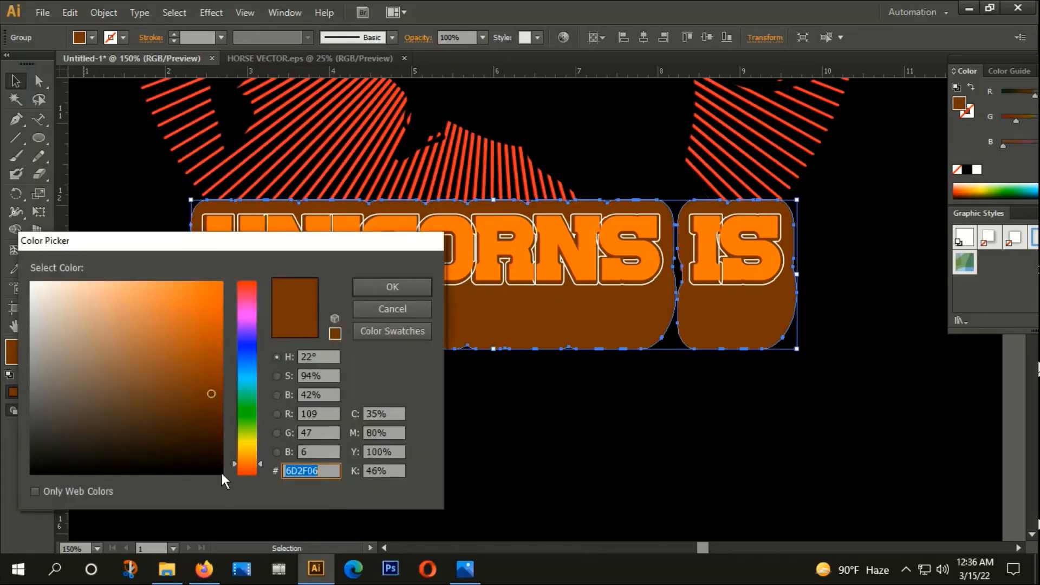
pyautogui.write('000000')
pyautogui.click(388, 287)
# Cut the black backing and place it inside the starburst's opacity mask to hide the rays around and below "UNICORNS IS".
pyautogui.press('a')
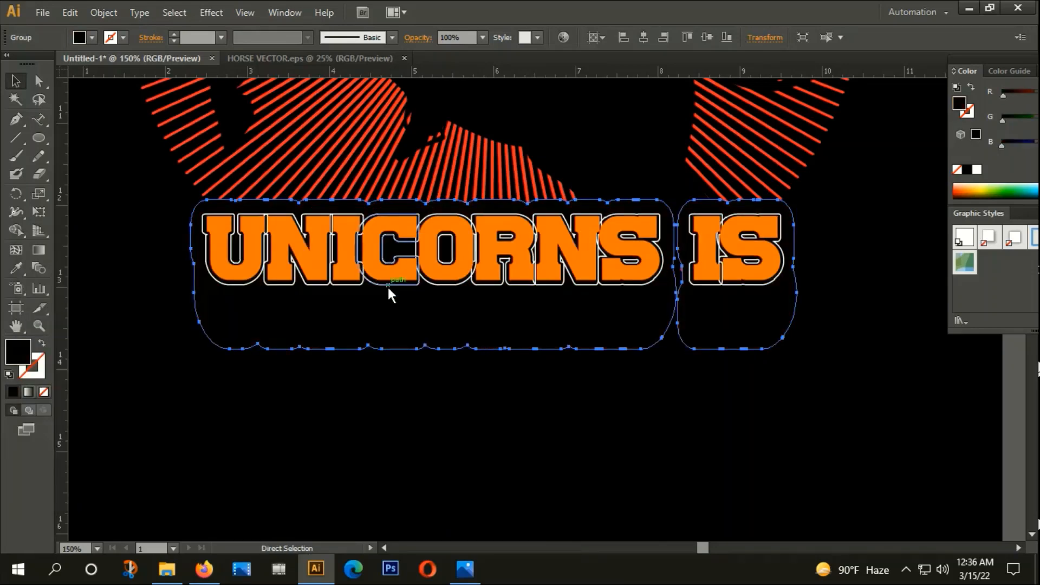
pyautogui.press('v')
pyautogui.click(396, 201)
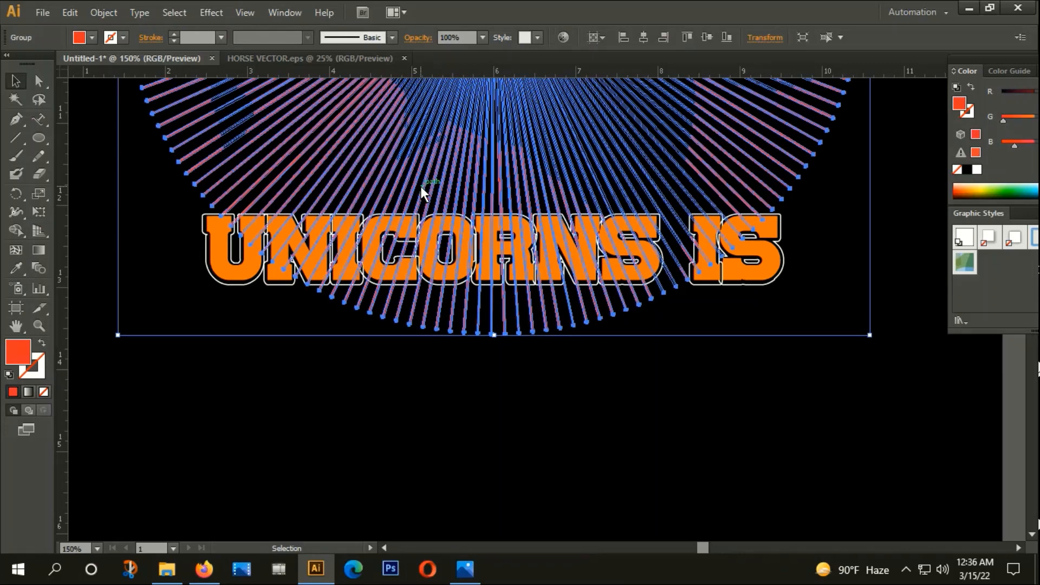
pyautogui.click(285, 11)
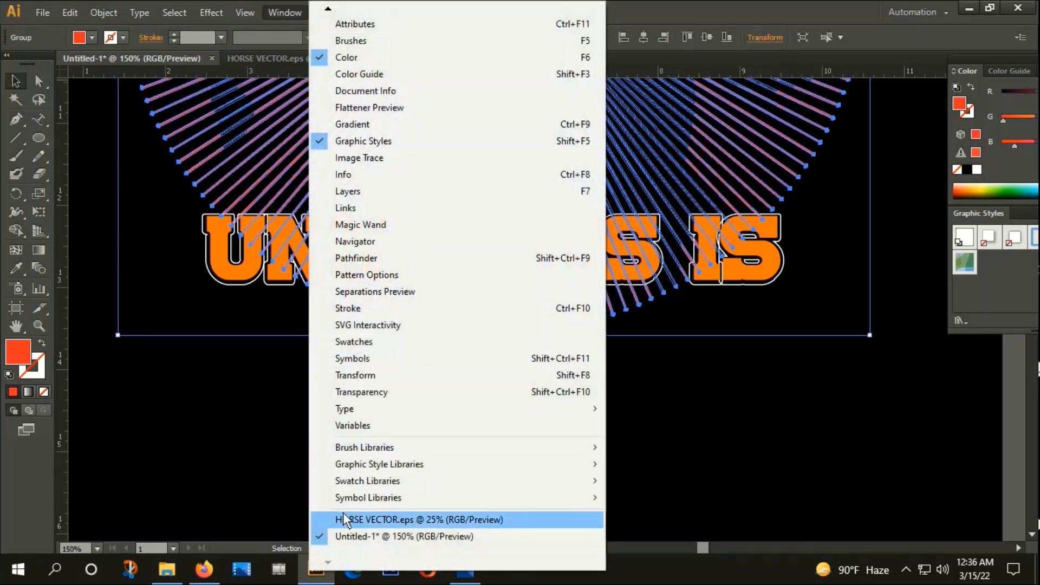
pyautogui.click(365, 391)
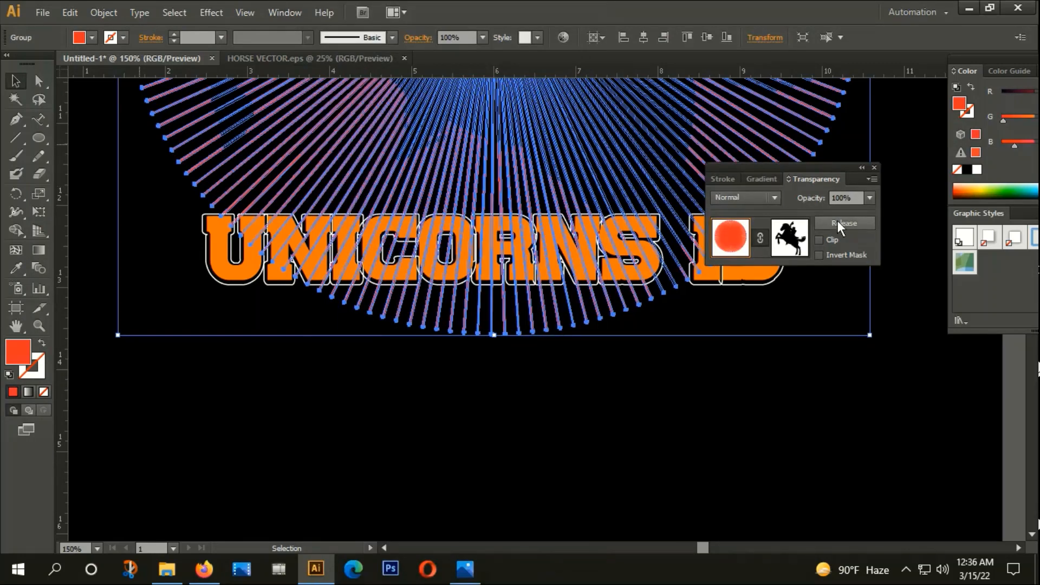
pyautogui.click(794, 239)
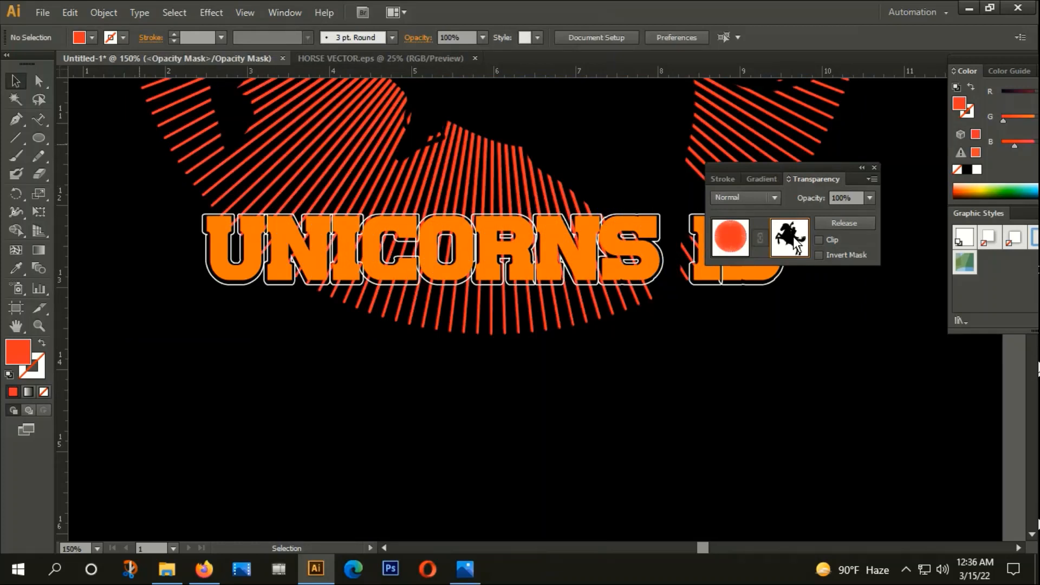
pyautogui.click(761, 274)
pyautogui.click(597, 426)
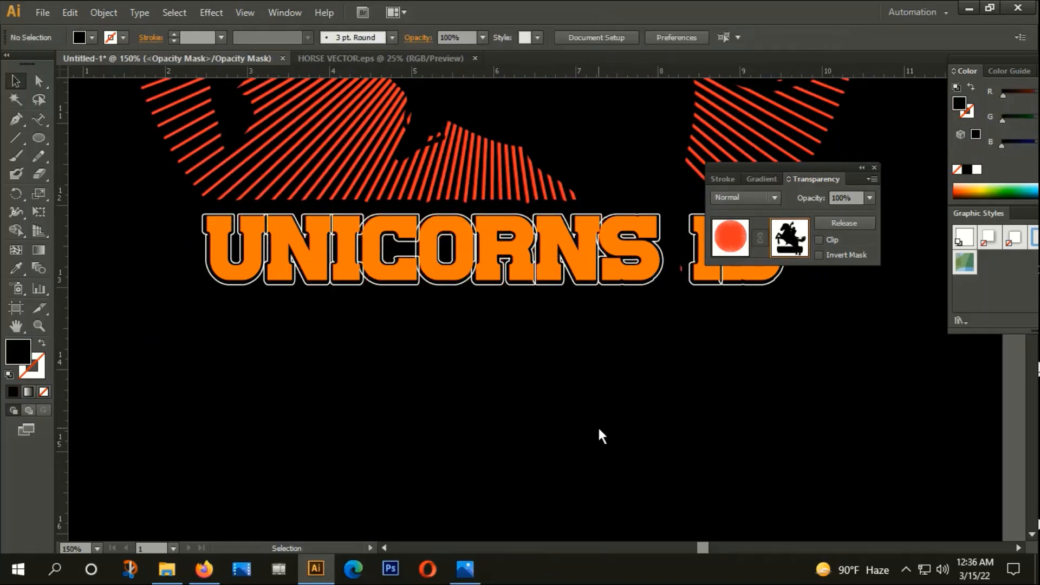
# Examine how the masked starburst ends around the "UNICORNS IS" lettering across the whole design and up close.
pyautogui.scroll(-1, 579, 395)
pyautogui.scroll(-1, 579, 396)
pyautogui.hscroll(2, 641, 450)
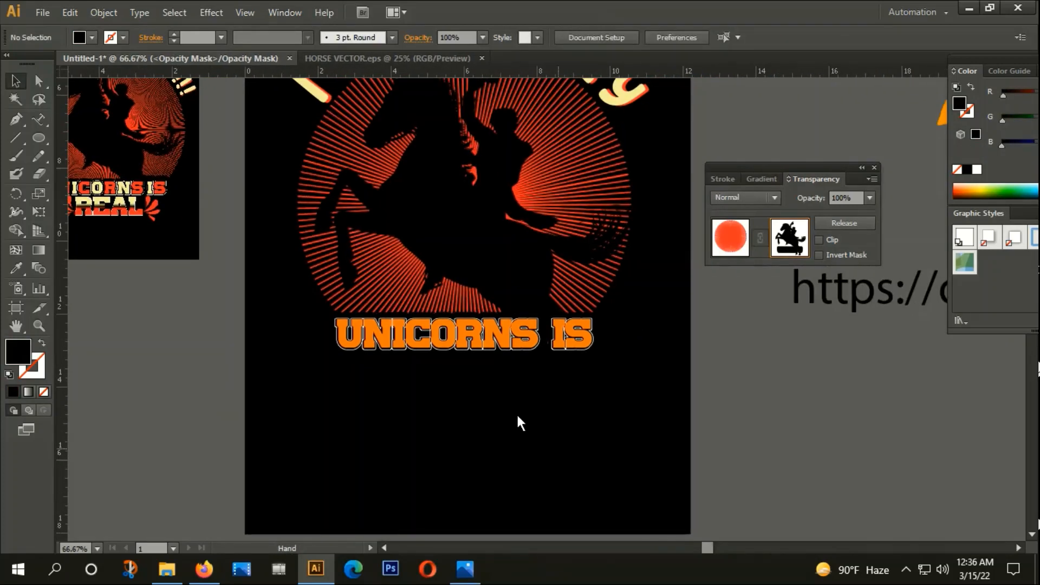
pyautogui.scroll(2, 415, 355)
pyautogui.scroll(-2, 536, 385)
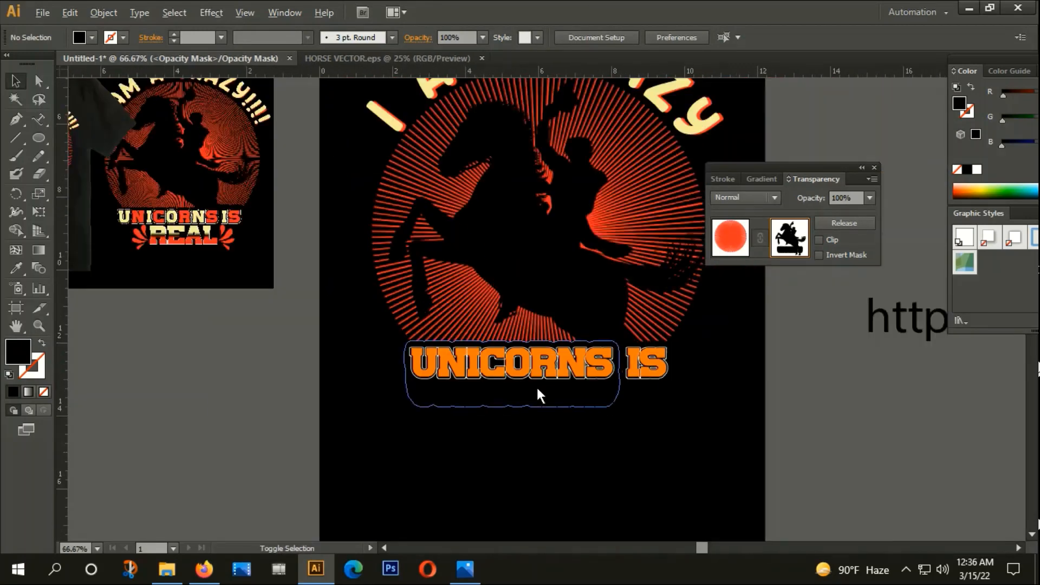
pyautogui.hscroll(2, 587, 496)
pyautogui.hscroll(-1, 458, 502)
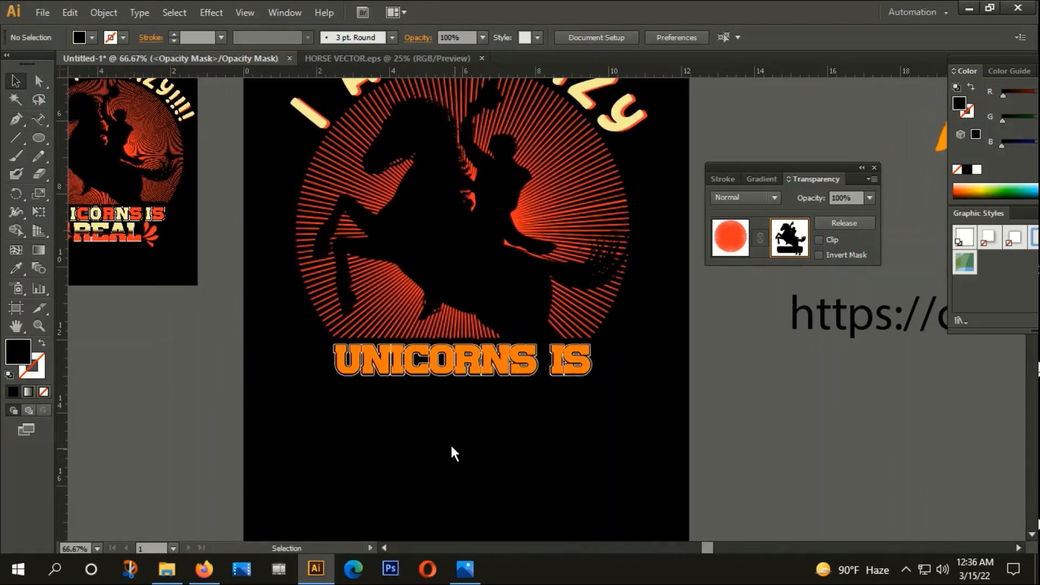
pyautogui.scroll(2, 369, 373)
pyautogui.scroll(1, 369, 373)
pyautogui.click(421, 372)
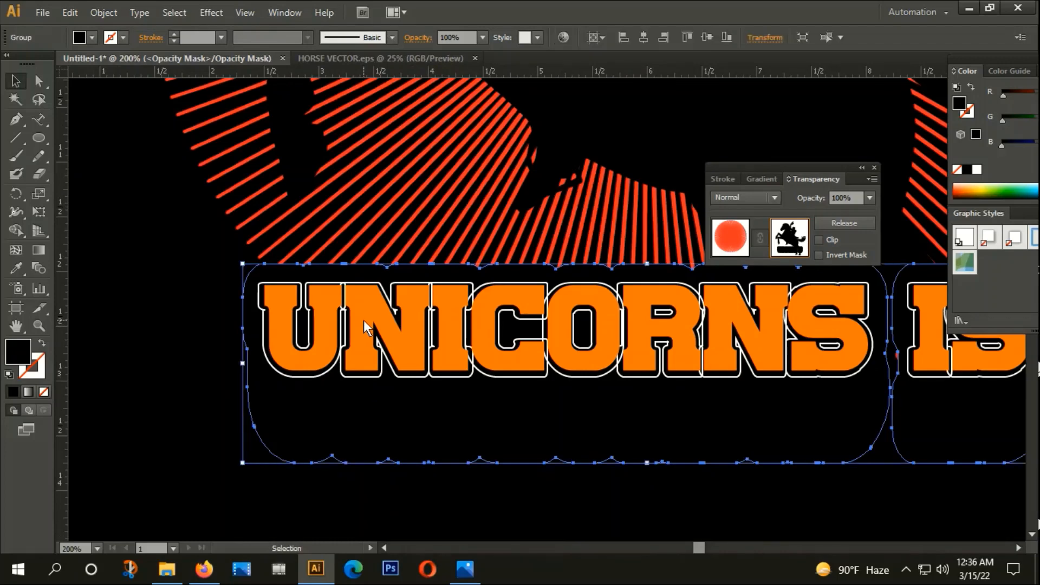
# Leave opacity mask editing, return to the normal artwork and deselect the starburst.
pyautogui.click(735, 235)
pyautogui.scroll(-5, 560, 350)
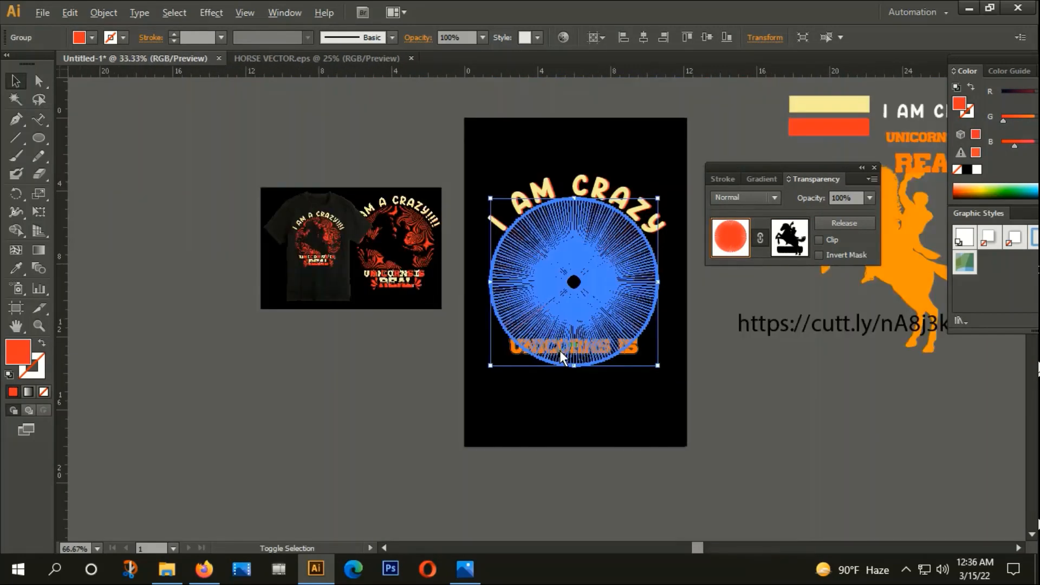
pyautogui.click(718, 427)
pyautogui.moveTo(722, 429); pyautogui.dragTo(628, 404)
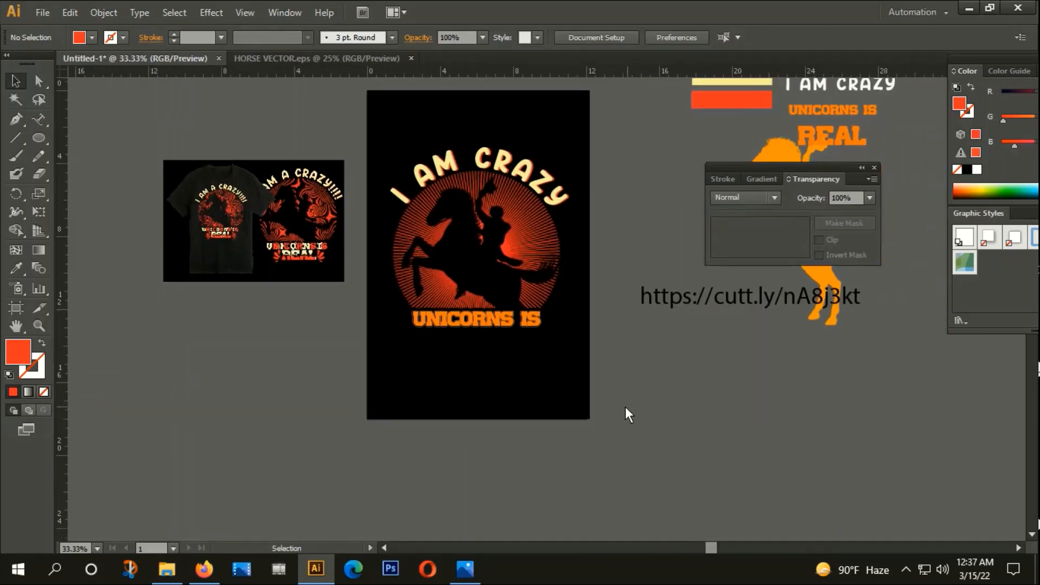
# Ungroup the outlined "UNICORNS IS" lettering into individual letters and deselect it.
pyautogui.scroll(3, 473, 354)
pyautogui.click(409, 310)
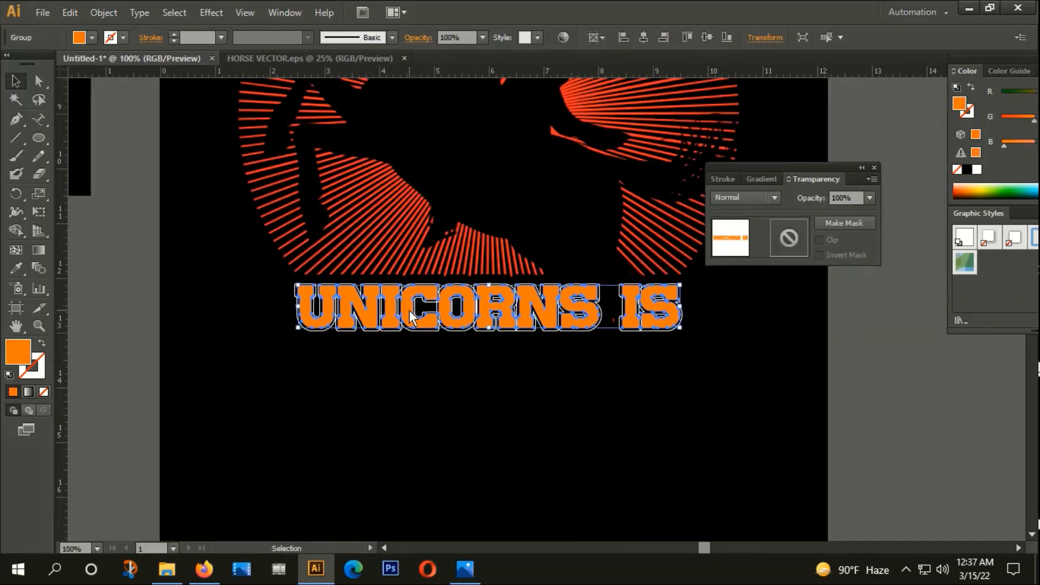
pyautogui.rightClick(408, 309)
pyautogui.click(450, 399)
pyautogui.click(447, 415)
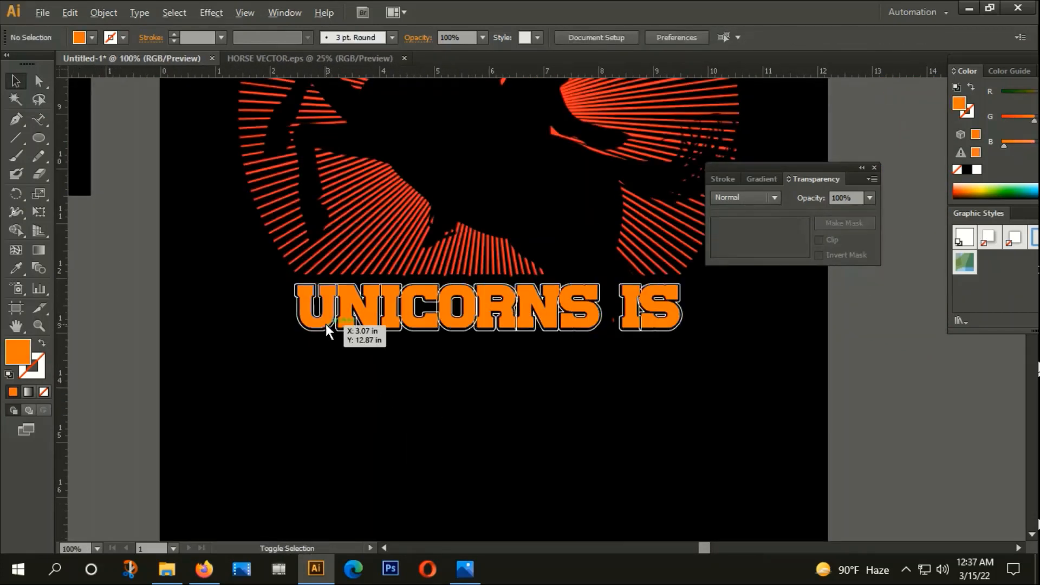
pyautogui.scroll(2, 326, 324)
pyautogui.scroll(-3, 355, 343)
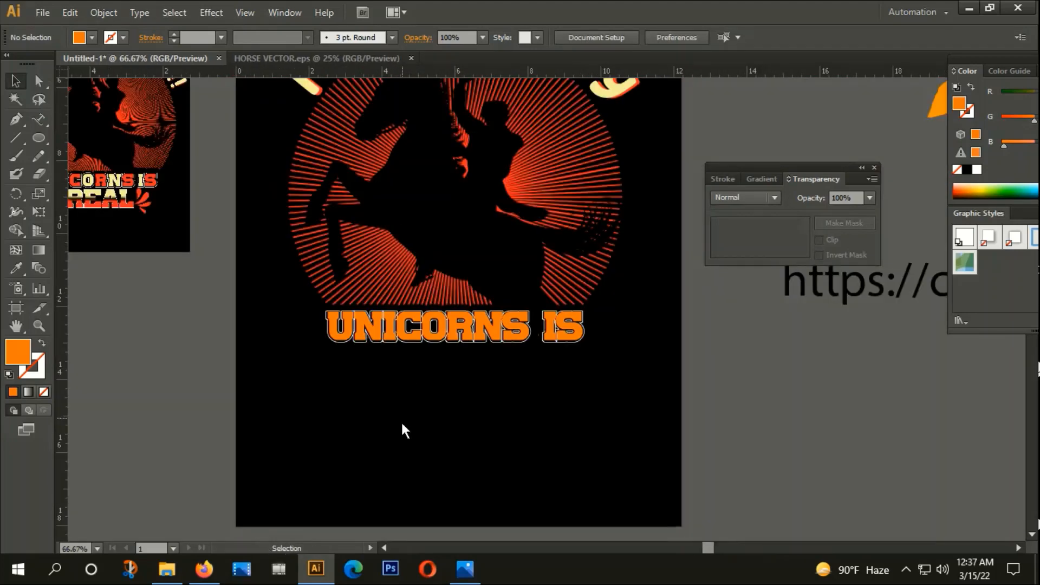
# Select the alternating letters U, I, O, N and I in "UNICORNS IS" and group them.
pyautogui.click(338, 340)
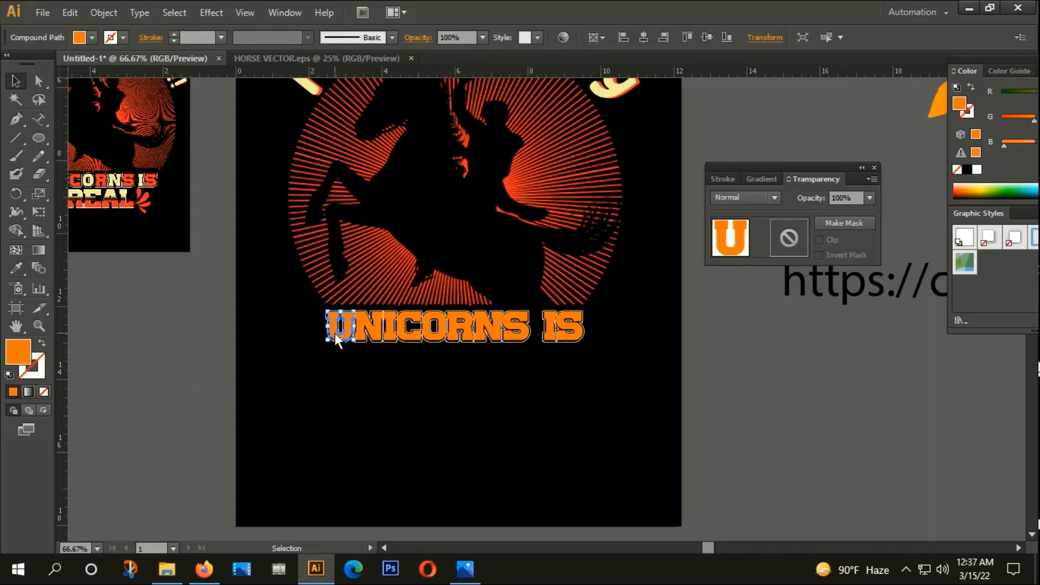
pyautogui.keyDown('shift'); pyautogui.click(376, 333); pyautogui.keyUp('shift')
pyautogui.keyDown('shift'); pyautogui.click(392, 332); pyautogui.keyUp('shift')
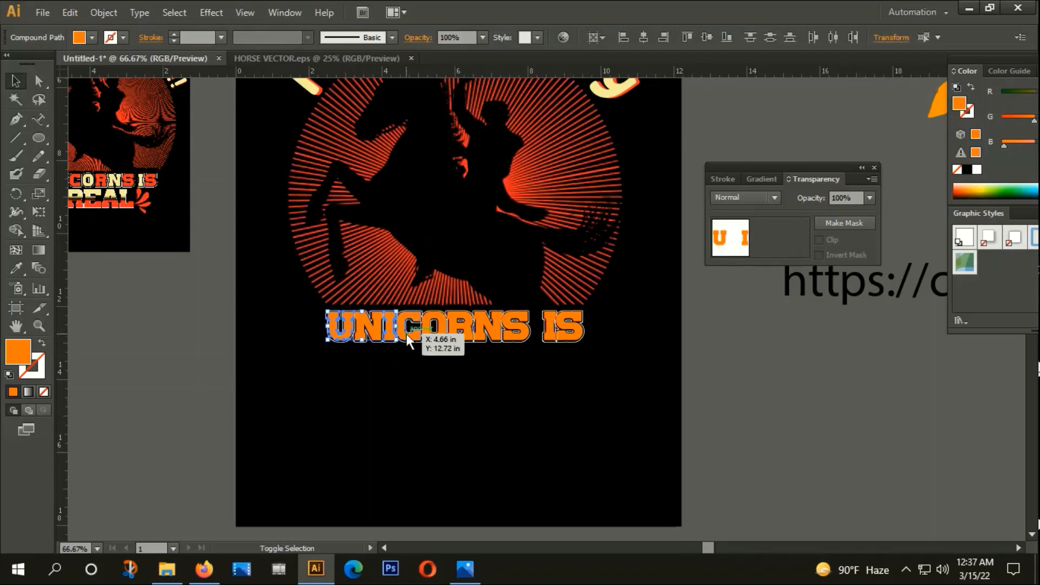
pyautogui.keyDown('shift'); pyautogui.click(444, 328); pyautogui.keyUp('shift')
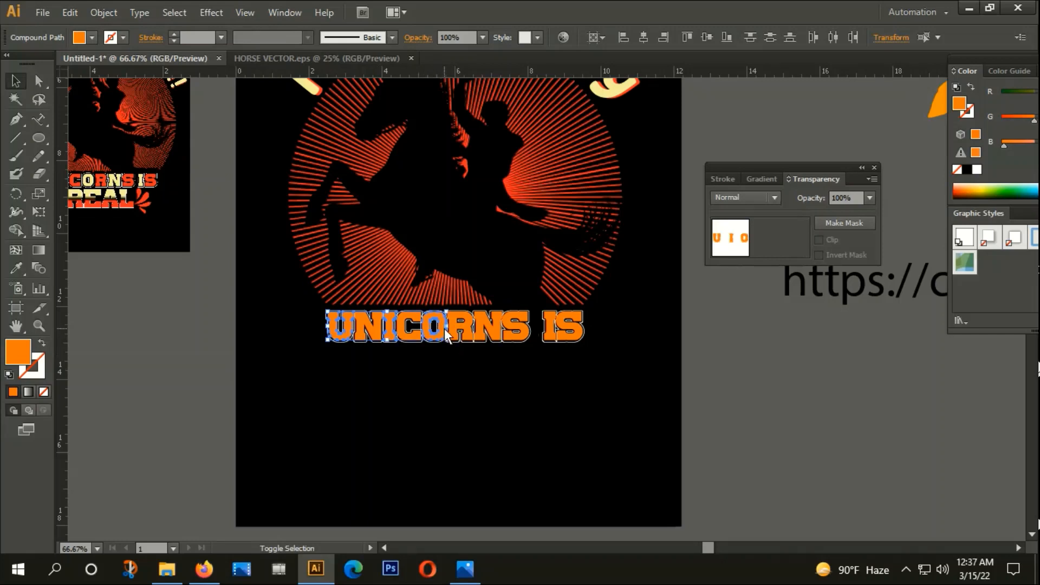
pyautogui.keyDown('shift'); pyautogui.click(484, 325); pyautogui.keyUp('shift')
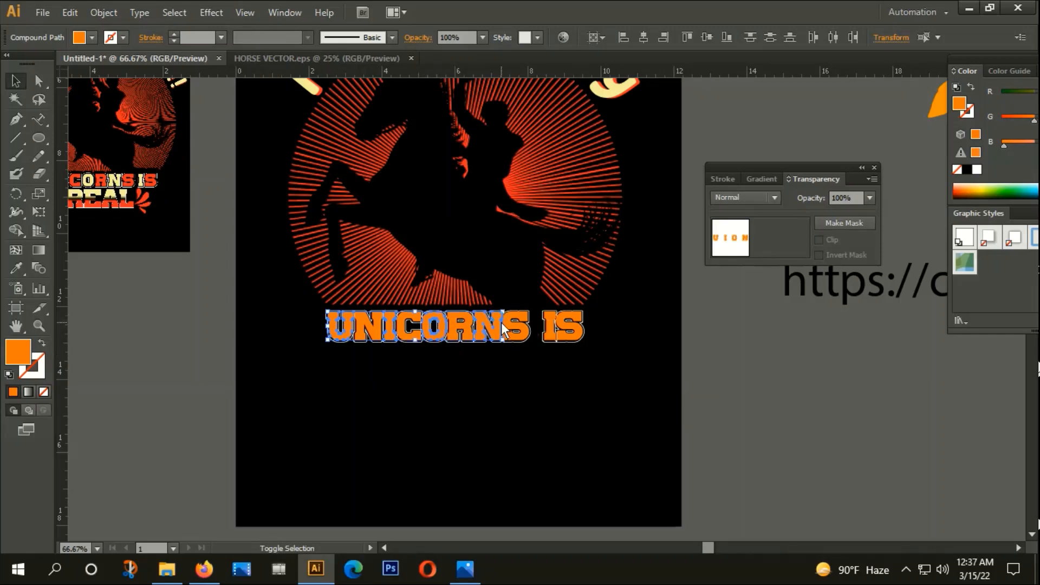
pyautogui.keyDown('shift'); pyautogui.click(551, 331); pyautogui.keyUp('shift')
pyautogui.rightClick(551, 331)
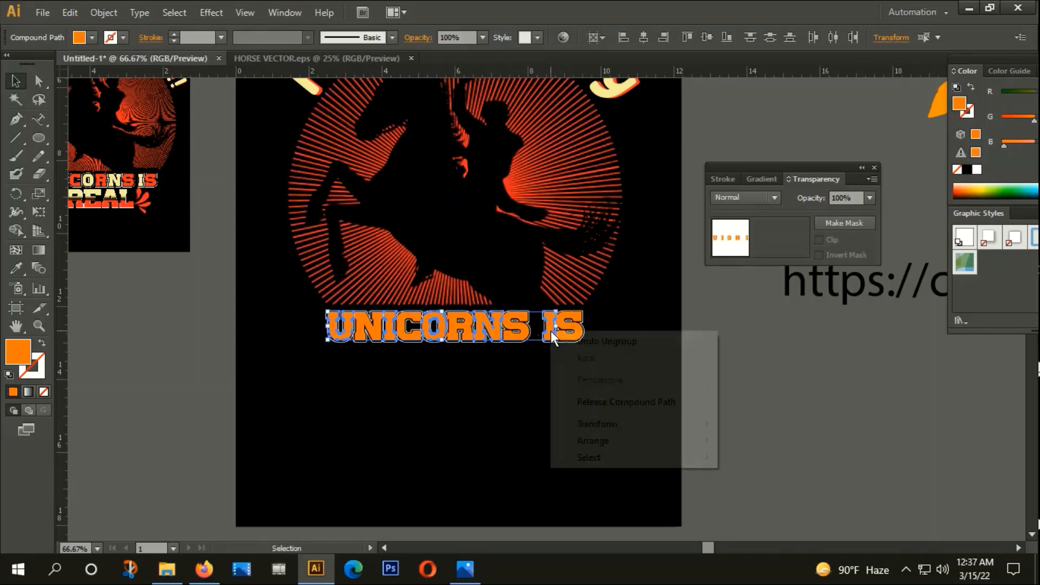
pyautogui.click(110, 13)
pyautogui.click(132, 65)
# Fill the grouped alternating letters with the pale yellow sampled from the swatch rectangle beside the artboard, then deselect.
pyautogui.scroll(-2, 139, 109)
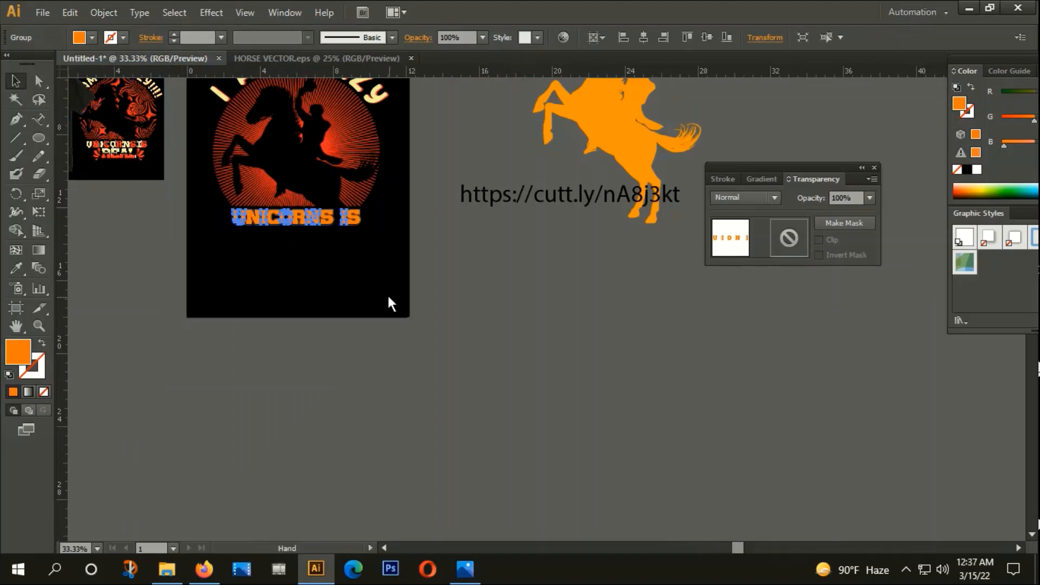
pyautogui.moveTo(387, 294); pyautogui.dragTo(423, 473)
pyautogui.press('i')
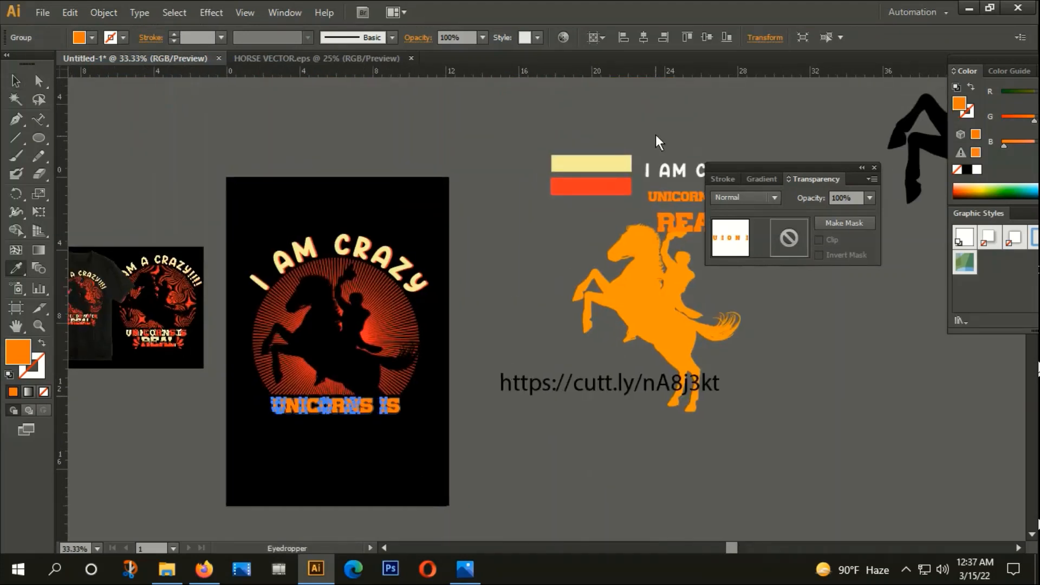
pyautogui.click(599, 164)
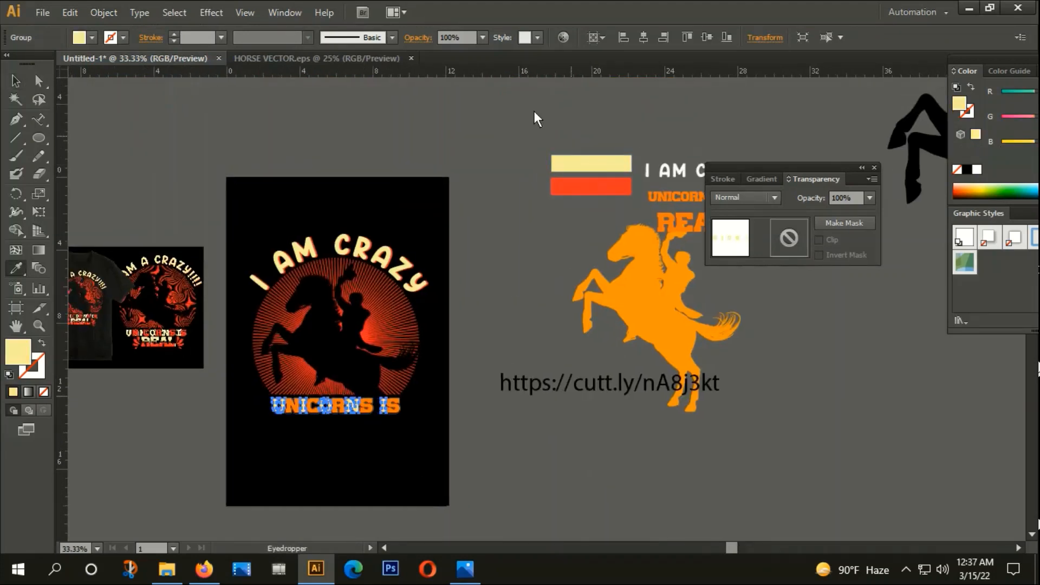
pyautogui.click(14, 76)
pyautogui.click(342, 473)
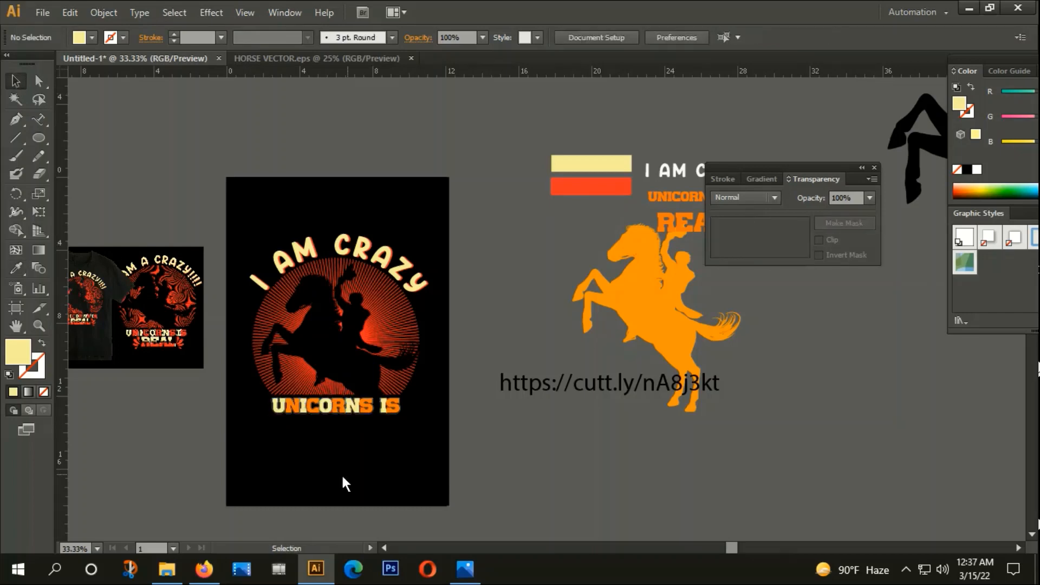
# Select the remaining orange letters N, C, R, S and S in "UNICORNS IS" and group them.
pyautogui.scroll(3, 318, 464)
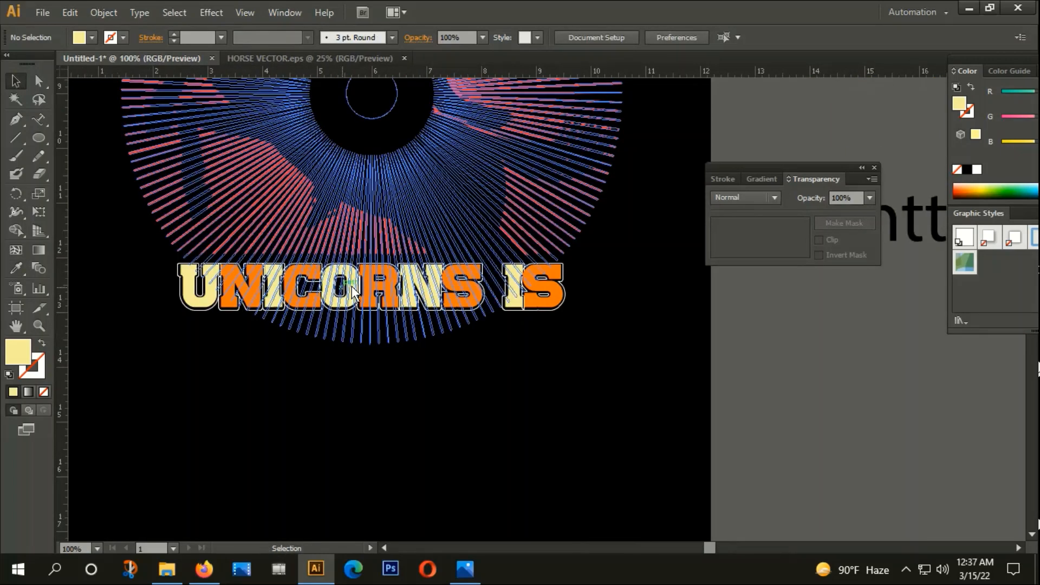
pyautogui.scroll(-1, 526, 311)
pyautogui.click(331, 303)
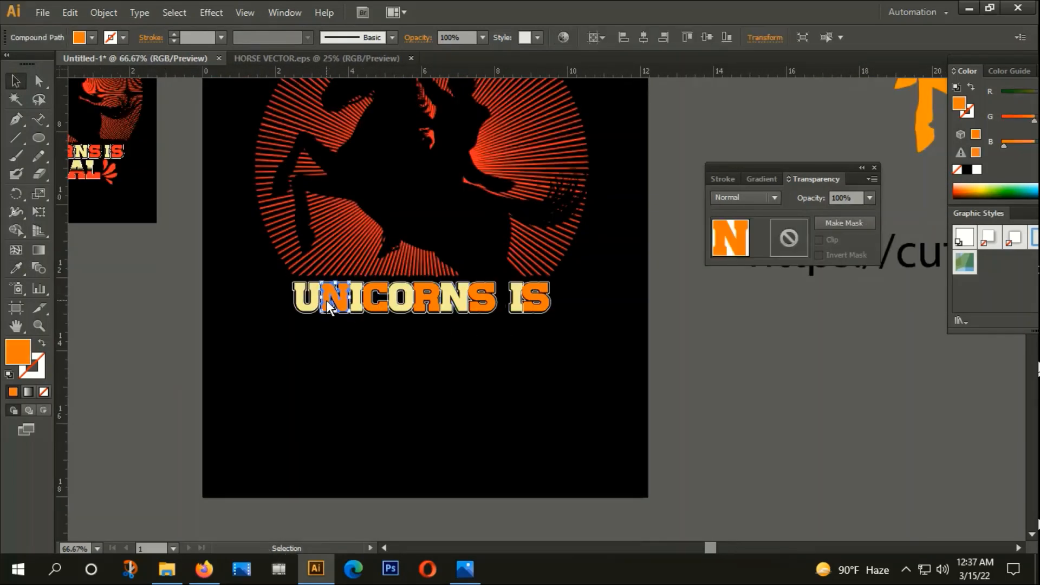
pyautogui.keyDown('shift'); pyautogui.click(376, 307); pyautogui.keyUp('shift')
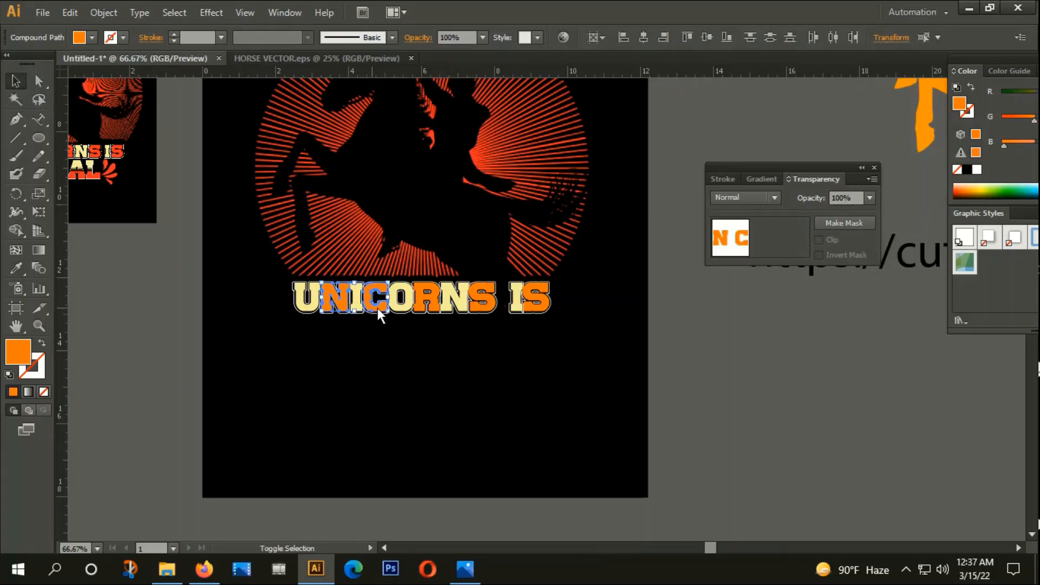
pyautogui.keyDown('shift'); pyautogui.click(431, 302); pyautogui.keyUp('shift')
pyautogui.keyDown('shift'); pyautogui.click(541, 306); pyautogui.keyUp('shift')
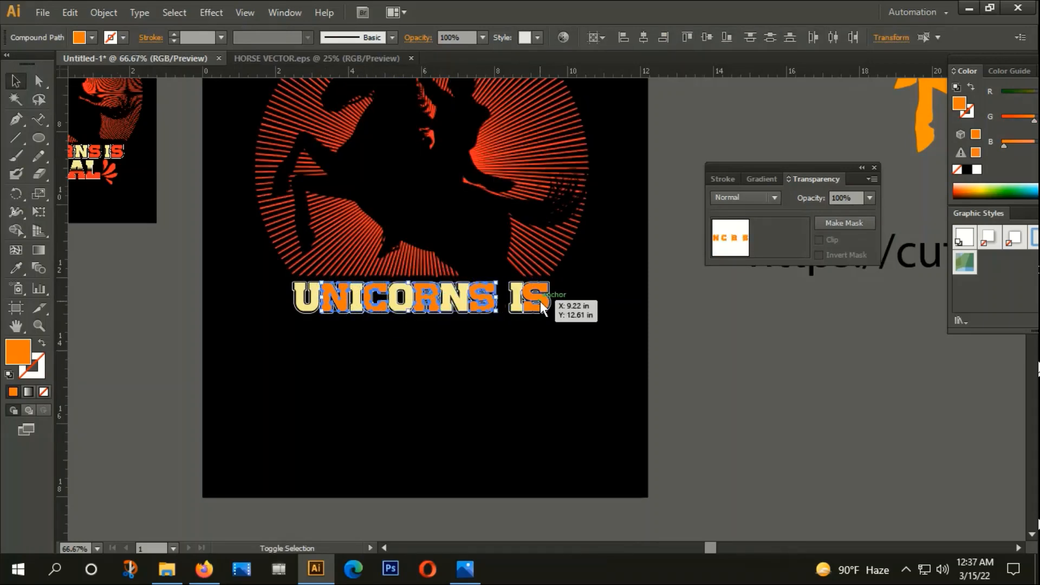
pyautogui.scroll(-3, 542, 307)
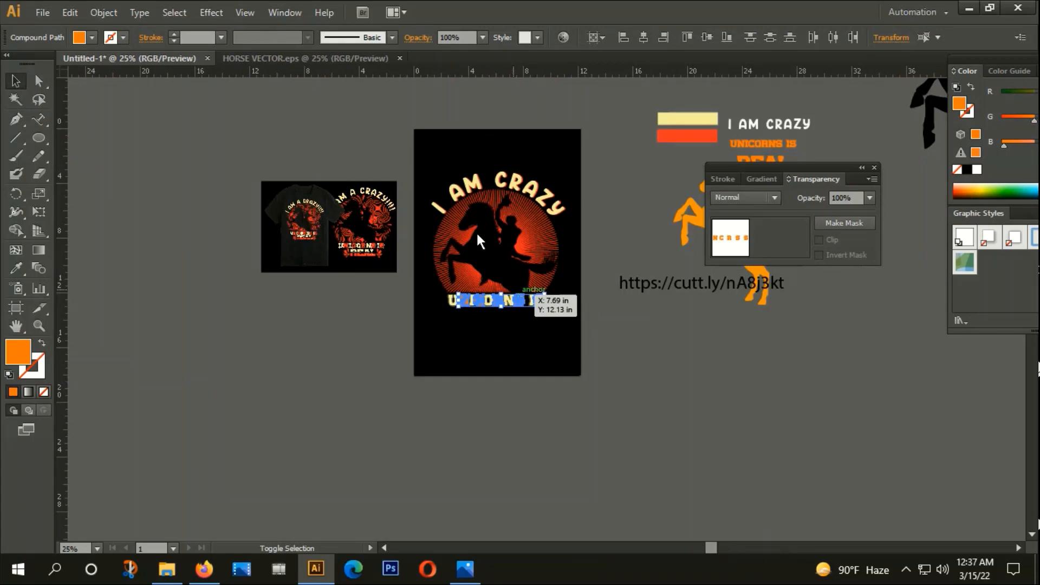
pyautogui.click(109, 14)
pyautogui.click(124, 71)
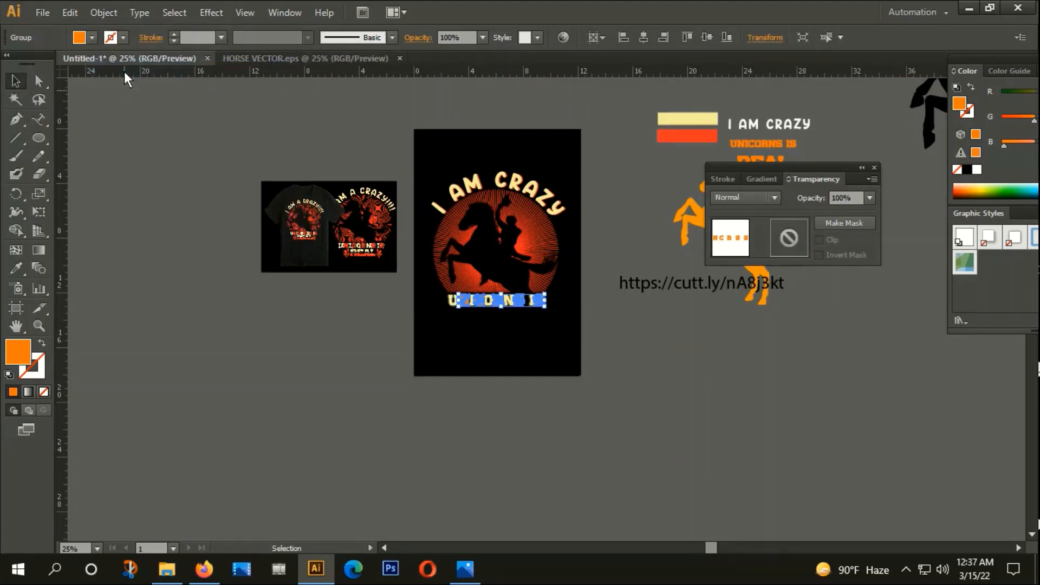
# Fill the grouped orange letters with the red-orange sampled from the swatch rectangle beside the artboard, then deselect.
pyautogui.press('i')
pyautogui.click(684, 134)
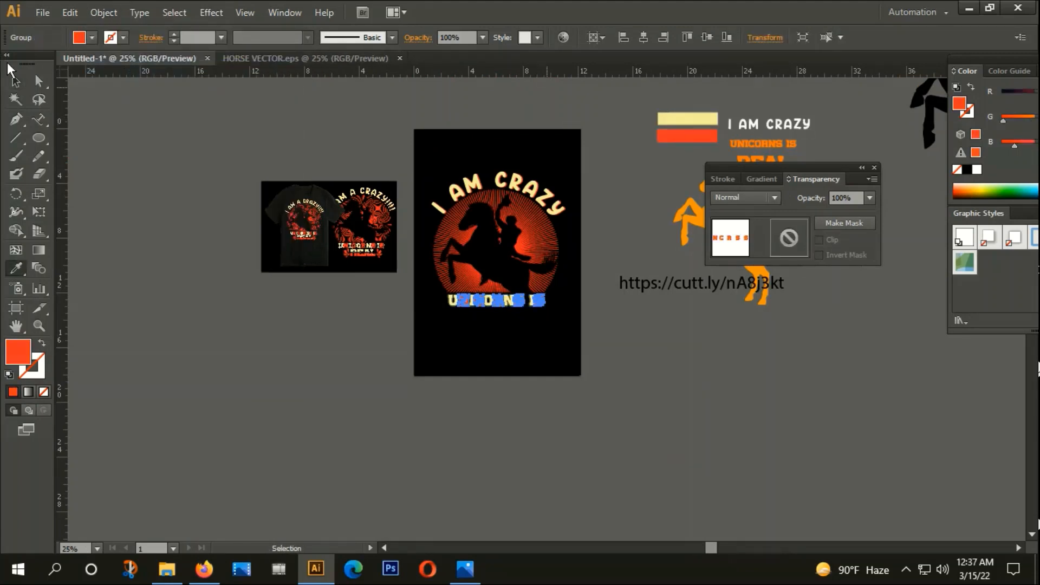
pyautogui.press('v')
pyautogui.click(483, 378)
pyautogui.scroll(4, 505, 320)
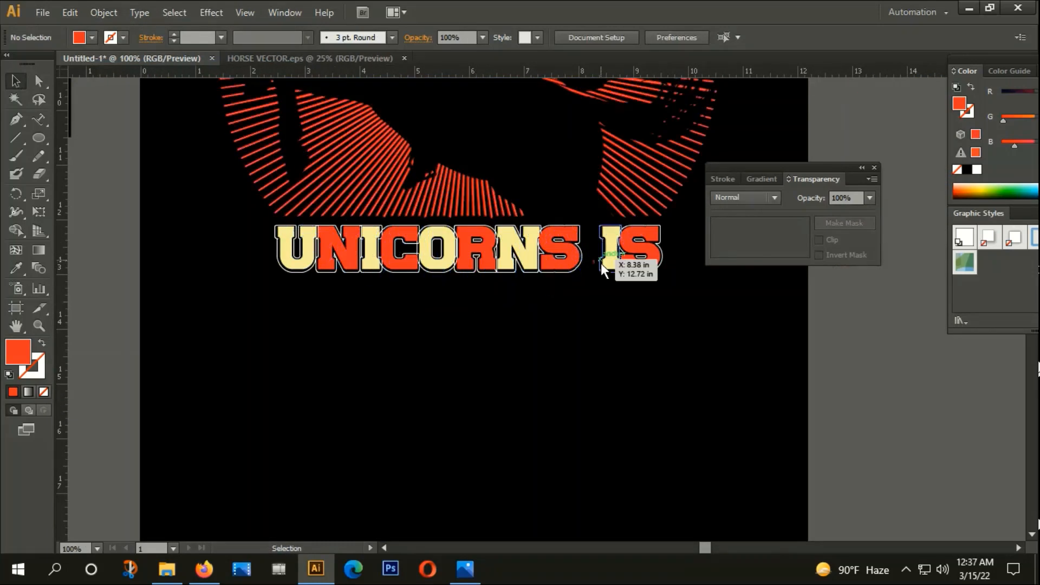
# Place a copy of the "REAL" text below "UNICORNS IS" on the artboard and convert it to outlines.
pyautogui.scroll(-3, 496, 353)
pyautogui.scroll(-1, 553, 366)
pyautogui.scroll(-1, 576, 366)
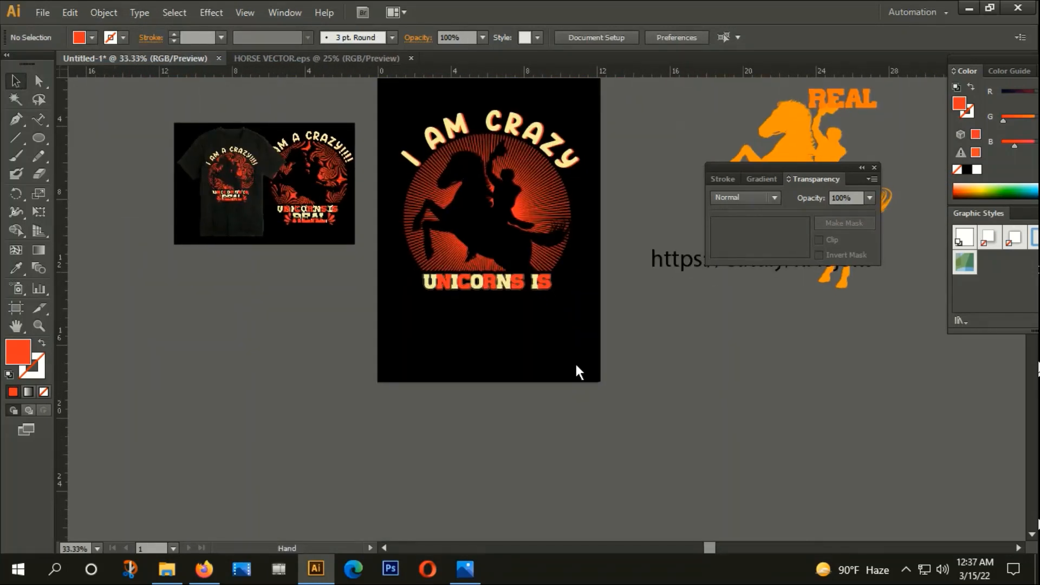
pyautogui.moveTo(564, 360); pyautogui.dragTo(420, 400)
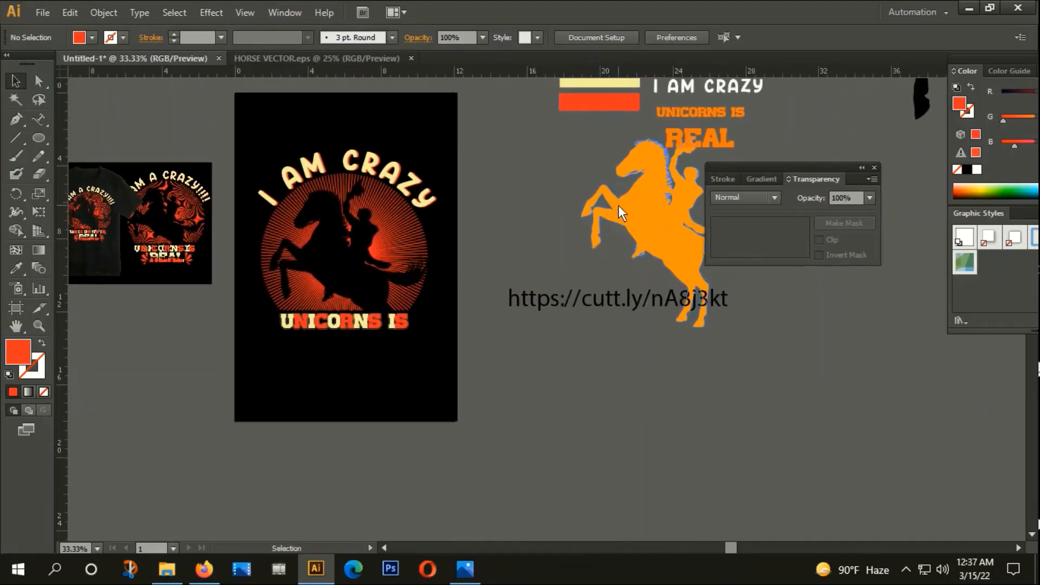
pyautogui.moveTo(706, 140); pyautogui.dragTo(360, 346)
pyautogui.rightClick(359, 346)
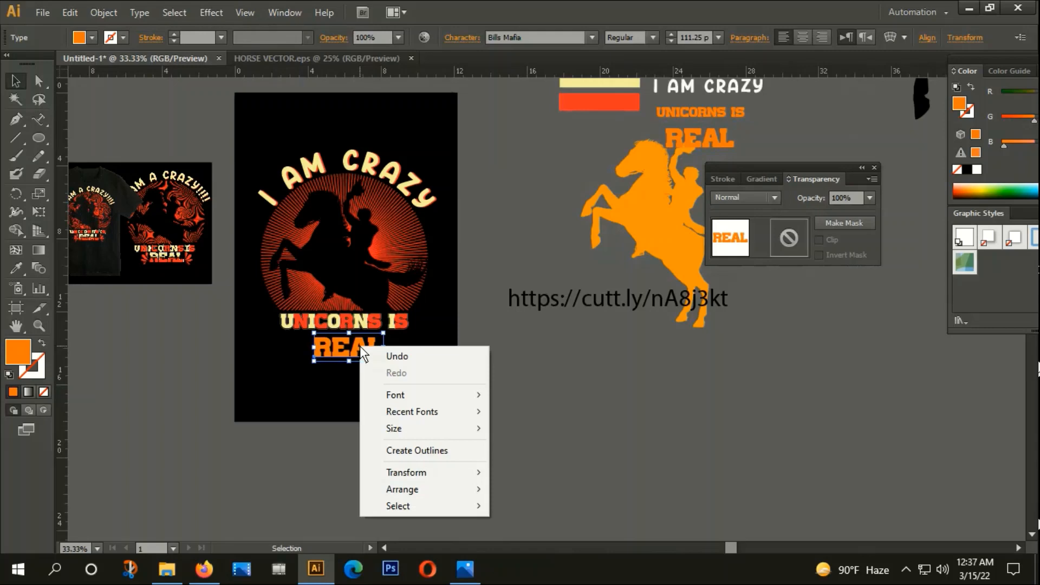
pyautogui.click(417, 450)
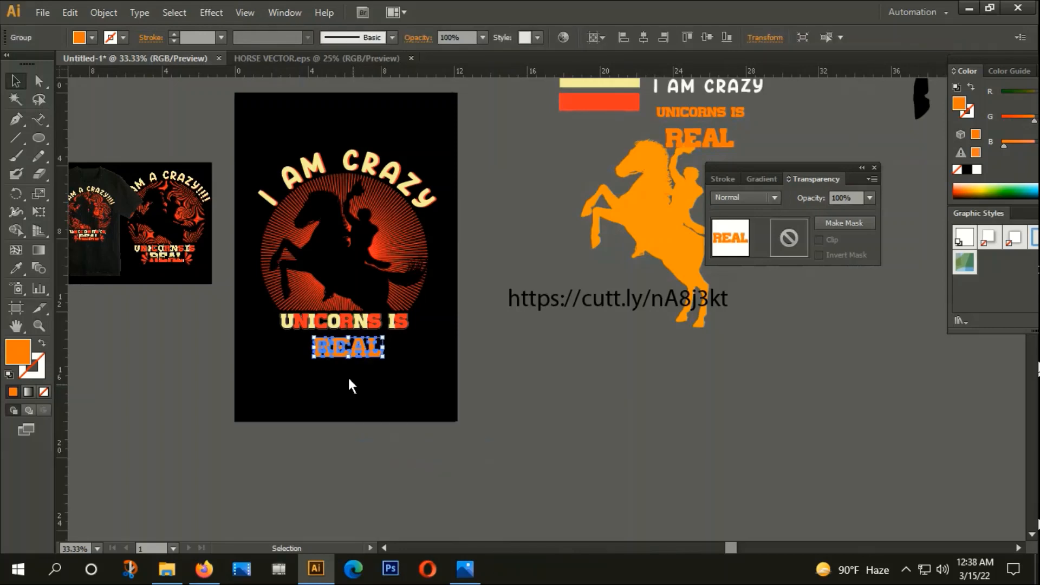
pyautogui.click(347, 373)
# Enlarge the outlined "REAL" to about 4.7 in wide and move it up close beneath "UNICORNS IS".
pyautogui.scroll(3, 347, 370)
pyautogui.click(373, 324)
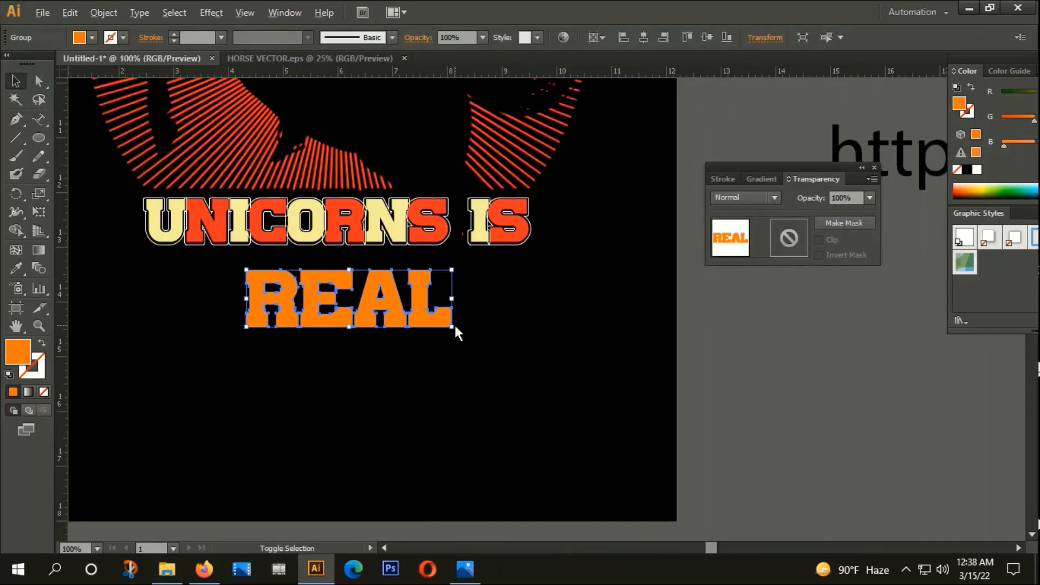
pyautogui.moveTo(452, 328); pyautogui.dragTo(475, 355)
pyautogui.click(444, 340)
pyautogui.moveTo(404, 323); pyautogui.dragTo(401, 307)
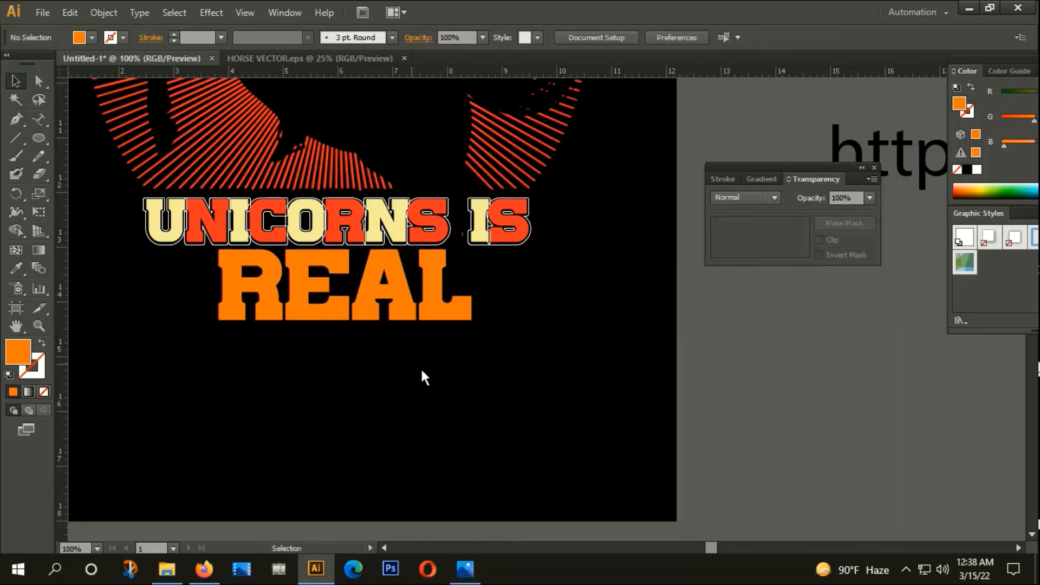
# Move "REAL" down clear of the artwork and group the curved title, starburst and "UNICORNS IS" together.
pyautogui.scroll(-3, 421, 372)
pyautogui.moveTo(414, 346); pyautogui.dragTo(406, 388)
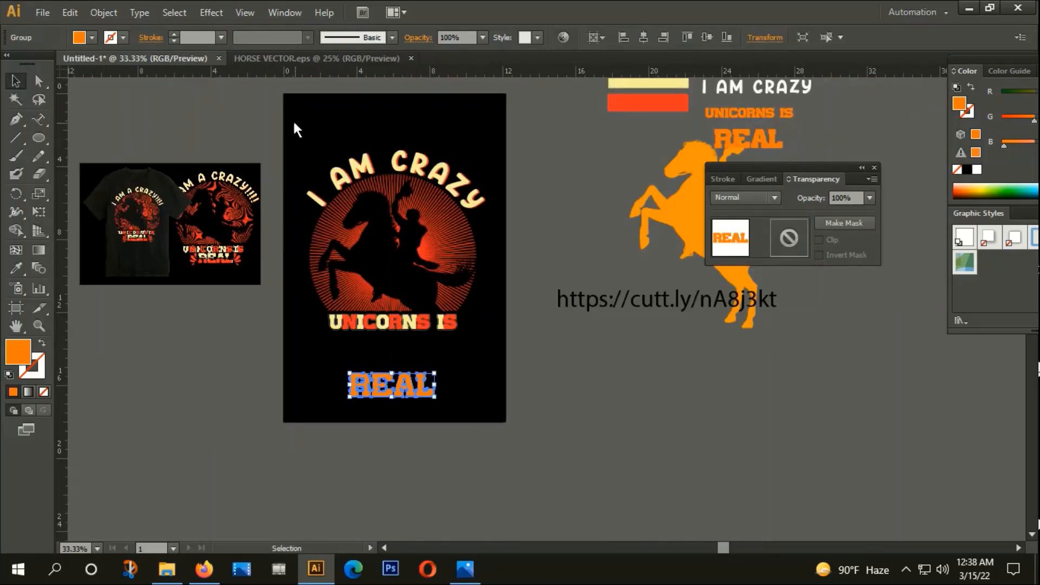
pyautogui.moveTo(292, 119); pyautogui.dragTo(483, 354)
pyautogui.rightClick(380, 265)
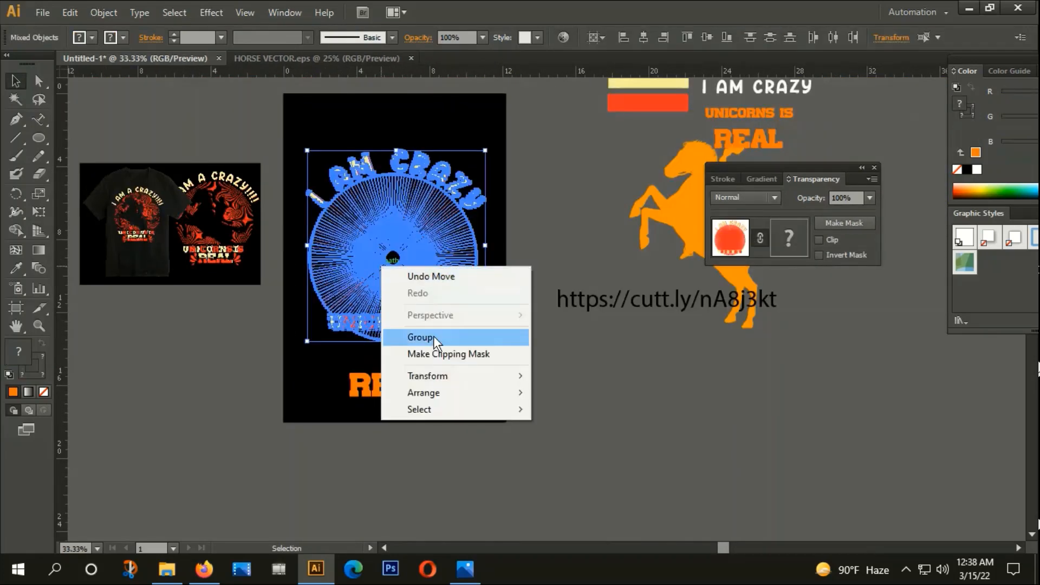
pyautogui.click(426, 336)
pyautogui.click(522, 392)
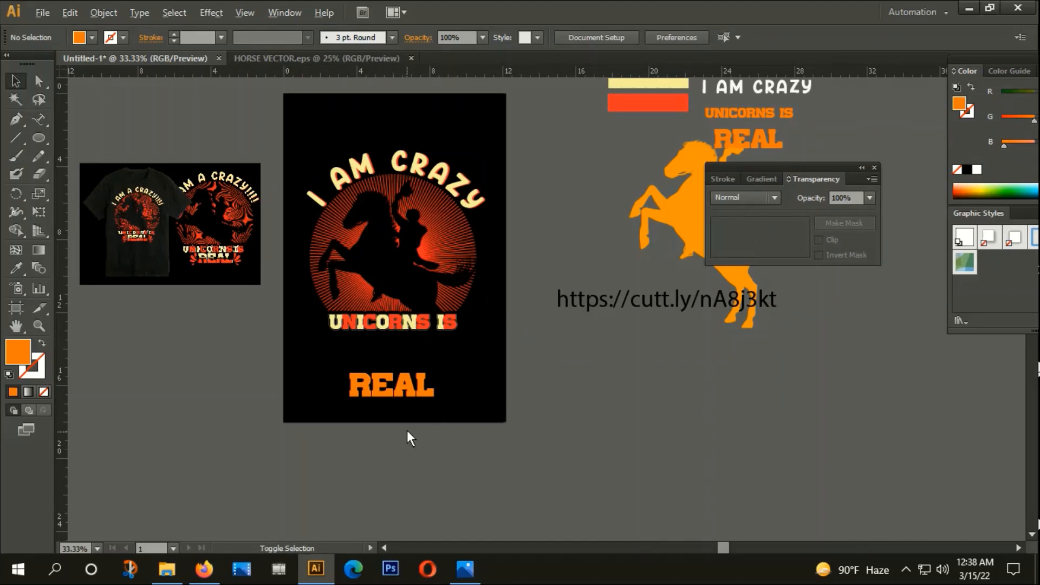
# Move "REAL" back up directly beneath "UNICORNS IS" and center it horizontally with the grouped artwork.
pyautogui.scroll(2, 412, 408)
pyautogui.moveTo(395, 355); pyautogui.dragTo(379, 284)
pyautogui.keyDown('shift'); pyautogui.click(387, 239); pyautogui.keyUp('shift')
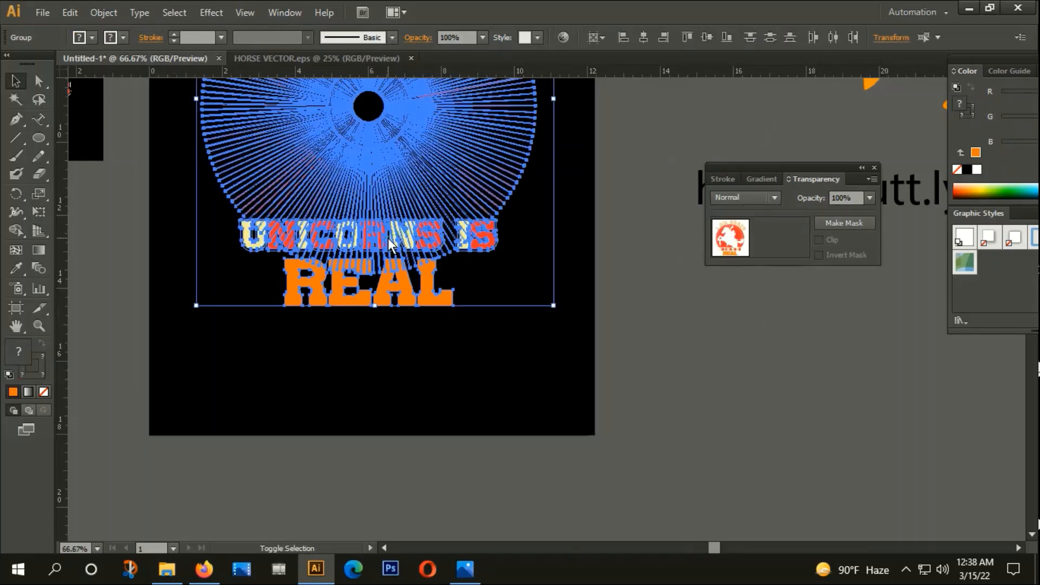
pyautogui.click(644, 36)
pyautogui.click(557, 352)
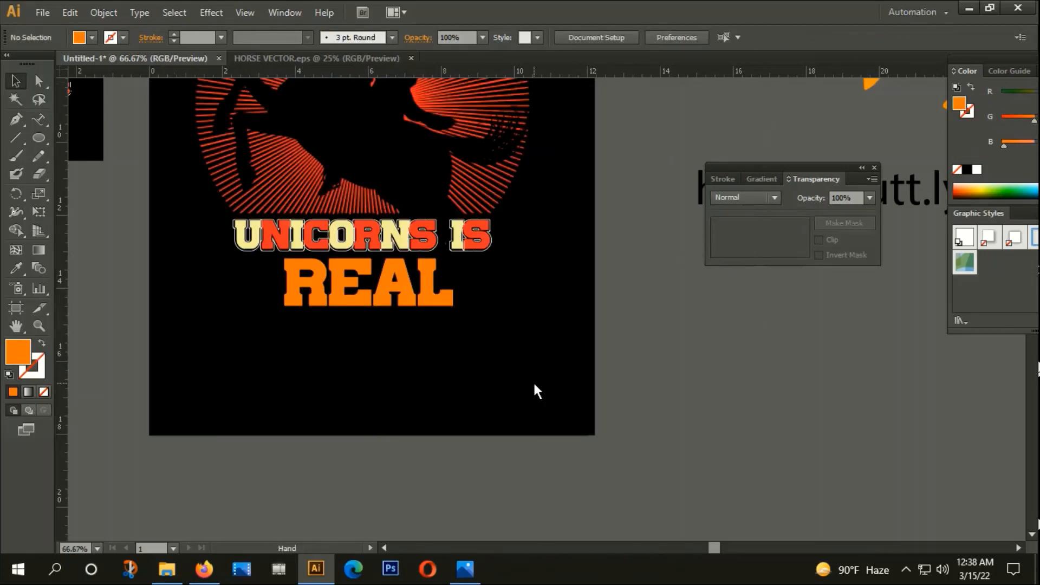
# Fill the outlined "REAL" lettering with the default linear white-to-black gradient.
pyautogui.moveTo(534, 389); pyautogui.dragTo(575, 490)
pyautogui.click(389, 402)
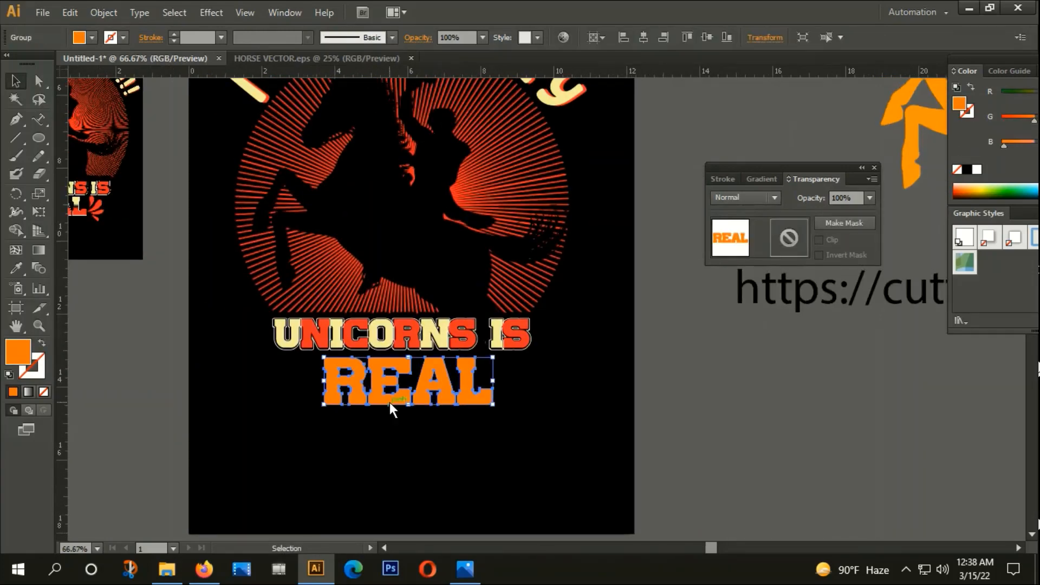
pyautogui.hotkey('ctrl', '-')
pyautogui.hotkey('ctrl', '-')
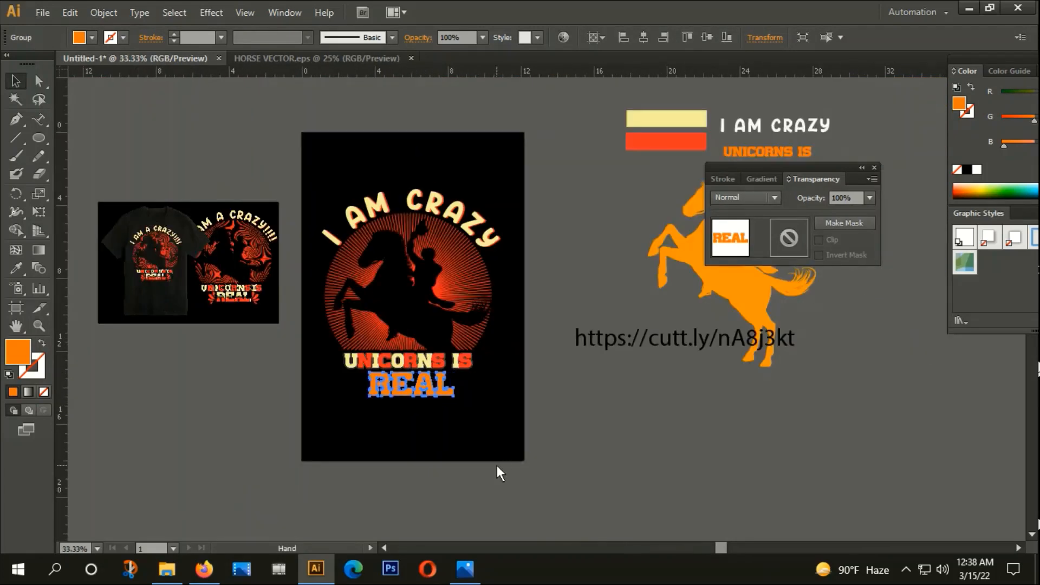
pyautogui.moveTo(496, 466); pyautogui.dragTo(508, 438)
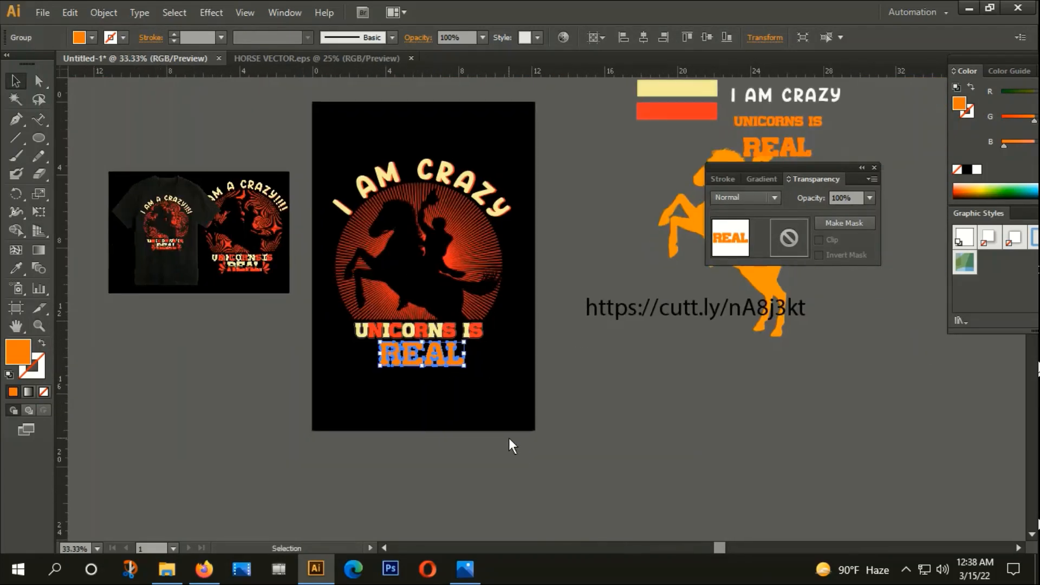
pyautogui.click(29, 392)
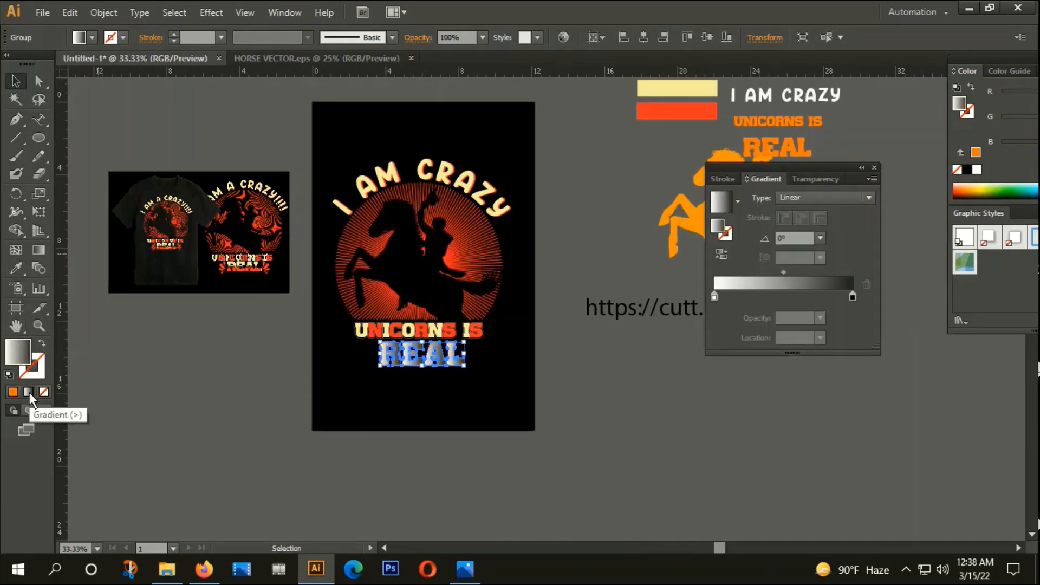
# Recolor the "REAL" gradient's start stop to the cream swatch color and its end stop to the red swatch color.
pyautogui.click(714, 297)
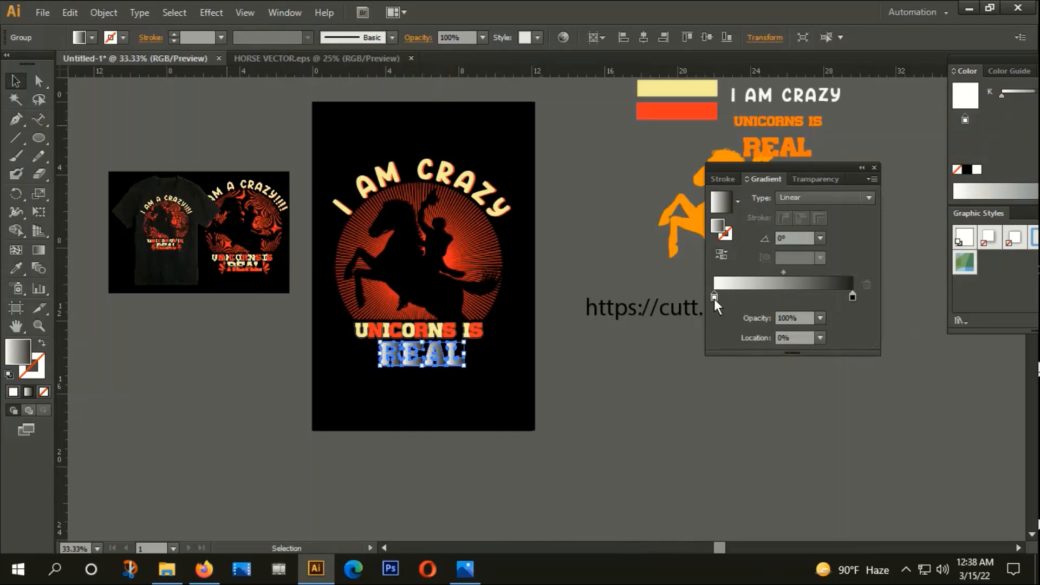
pyautogui.click(16, 268)
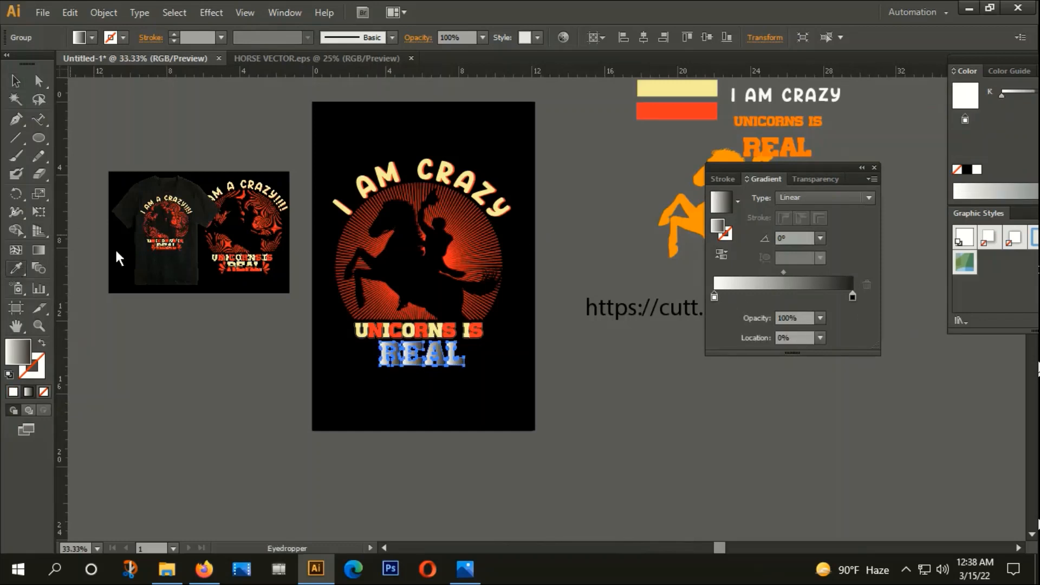
pyautogui.keyDown('shift'); pyautogui.click(684, 87); pyautogui.keyUp('shift')
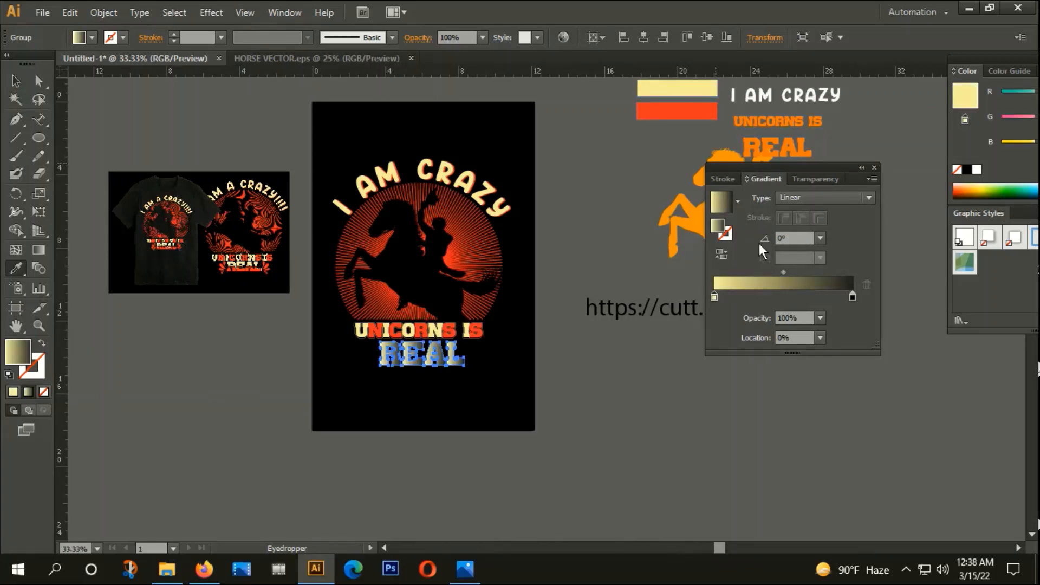
pyautogui.click(853, 296)
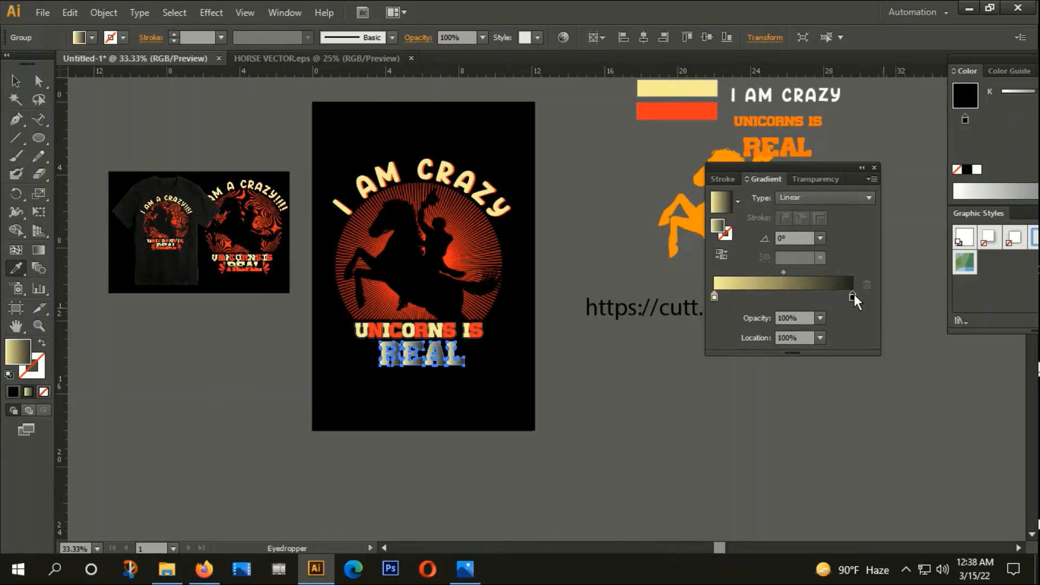
pyautogui.keyDown('shift'); pyautogui.click(678, 112); pyautogui.keyUp('shift')
# Add a middle stop at about 52.7% to the "REAL" gradient and color it near-black #020100.
pyautogui.moveTo(818, 297); pyautogui.dragTo(788, 295)
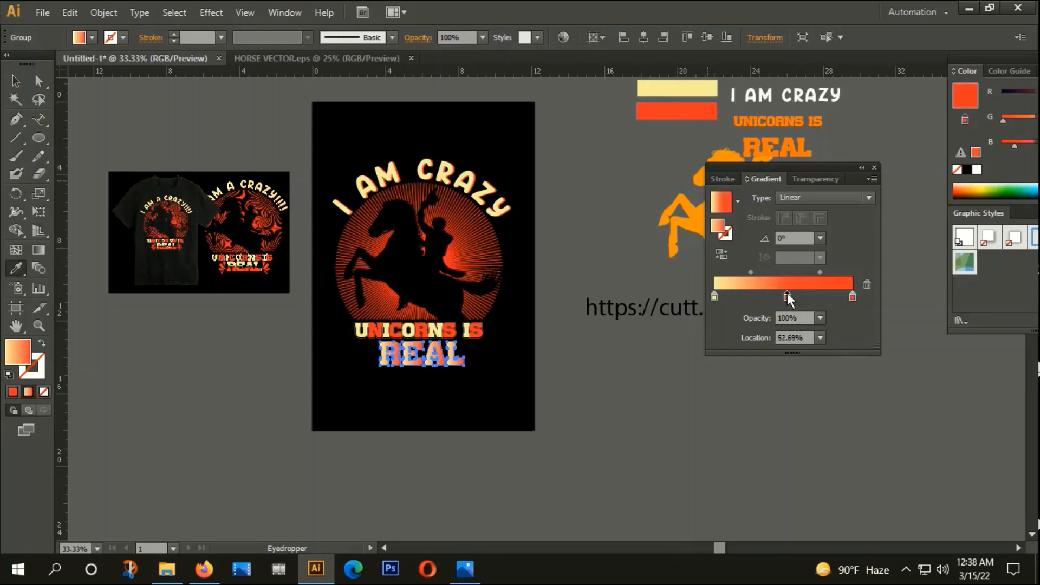
pyautogui.doubleClick(18, 346)
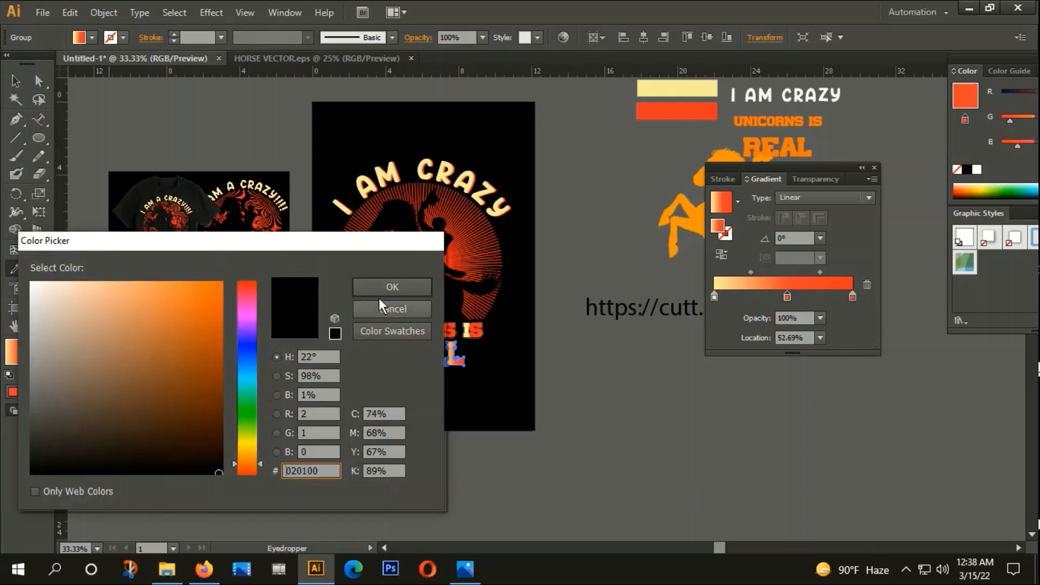
pyautogui.click(380, 282)
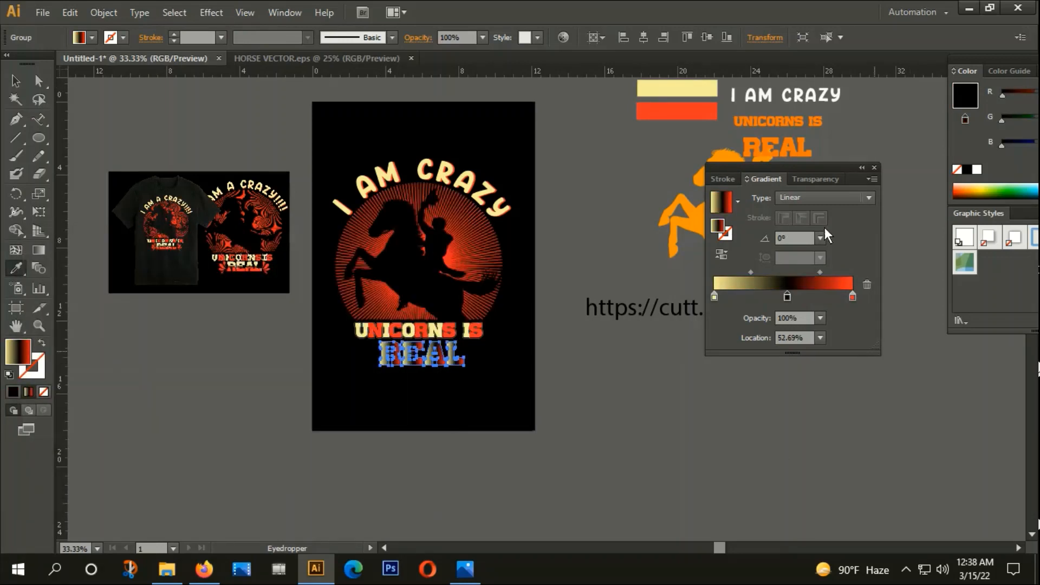
# Set the "REAL" gradient angle to -90° and narrow the dark band with cream and red stops on either side, red at about 63.4%.
pyautogui.click(822, 238)
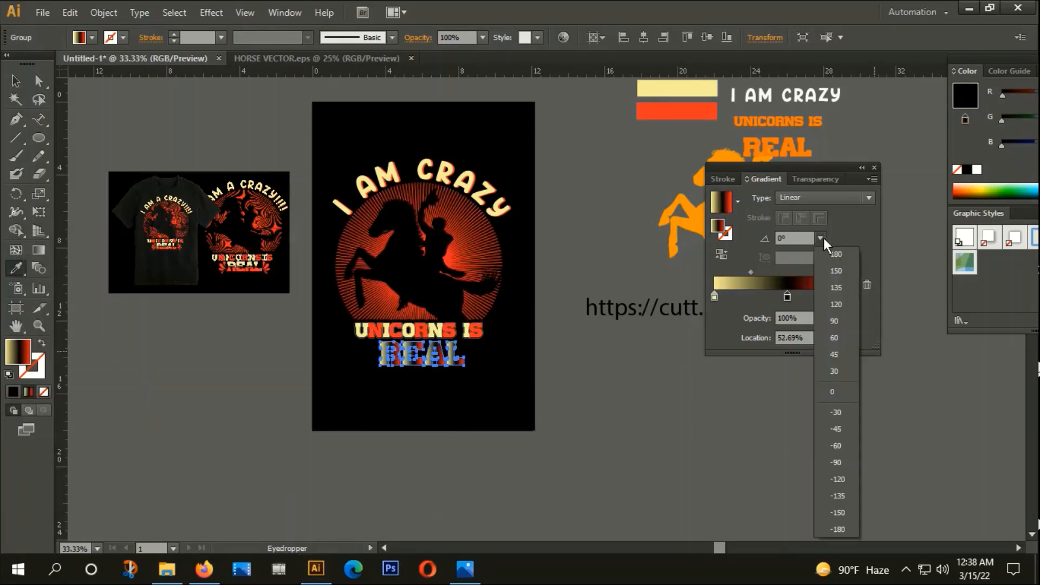
pyautogui.click(846, 463)
pyautogui.press('v')
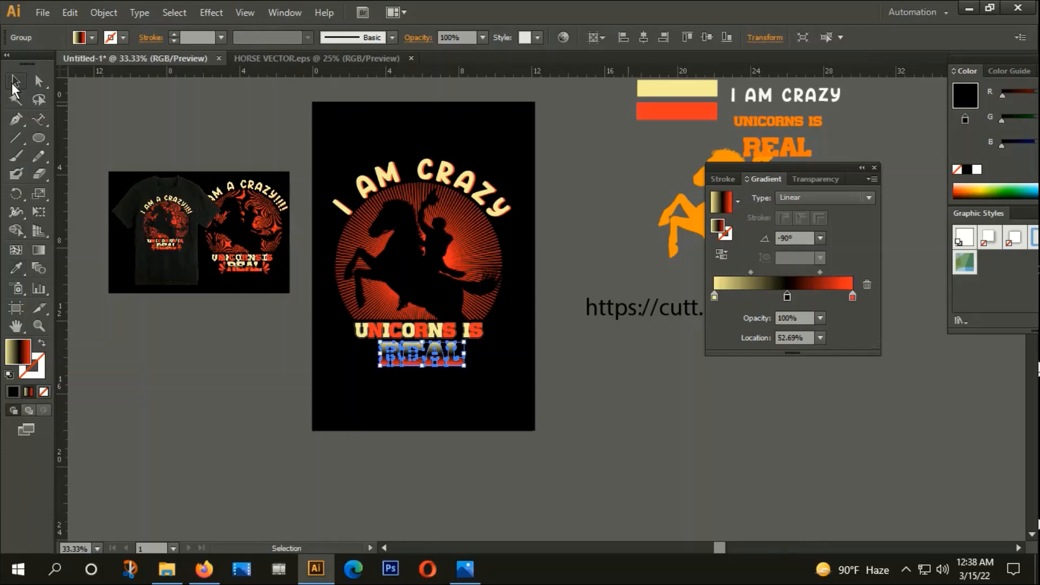
pyautogui.moveTo(727, 295); pyautogui.dragTo(802, 295)
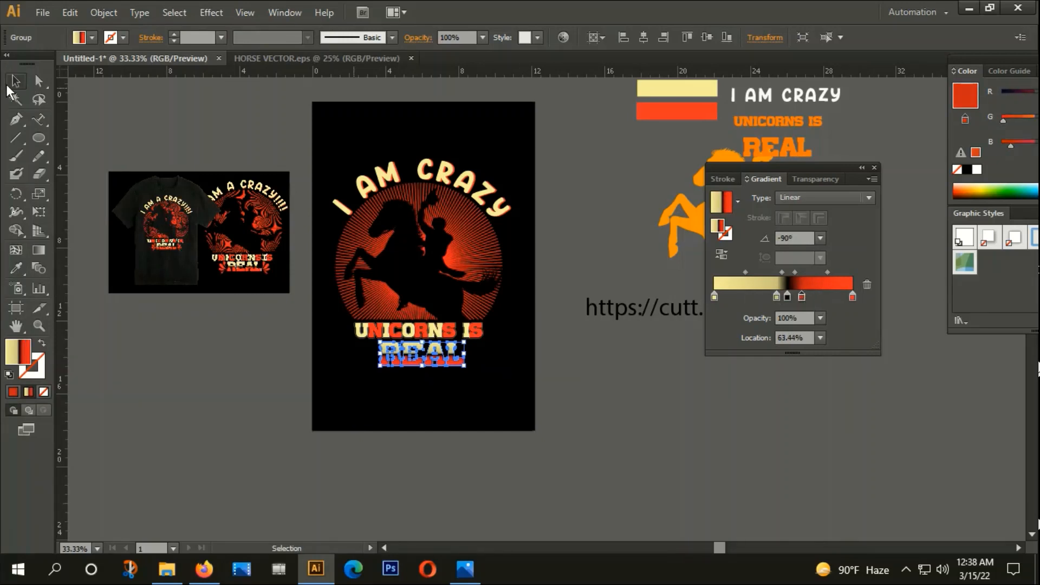
pyautogui.click(254, 402)
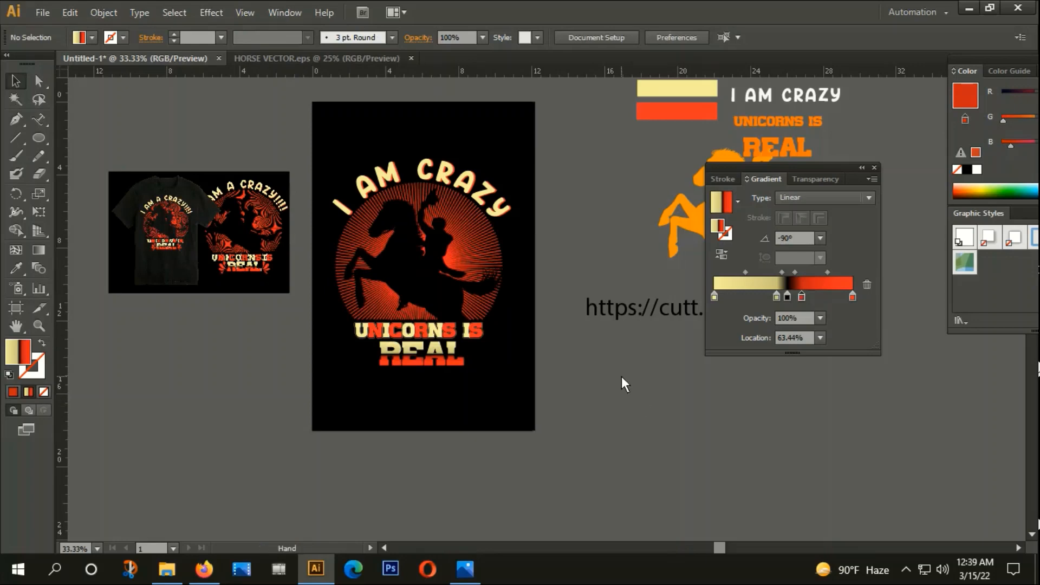
# Place a copy of the red leaf ornament against the right end of "REAL" and fine-tune its position.
pyautogui.moveTo(622, 376); pyautogui.dragTo(438, 479)
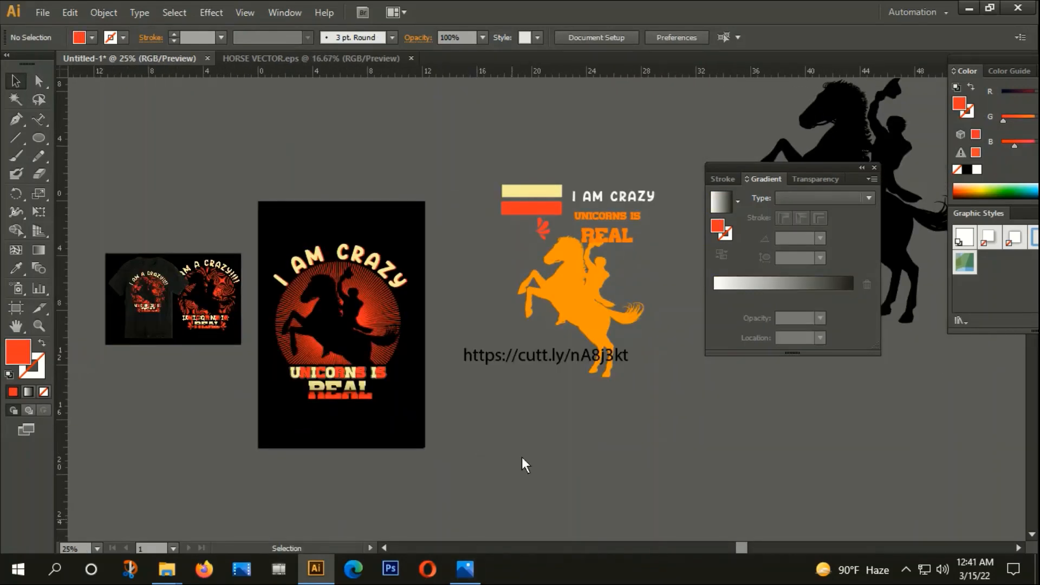
pyautogui.moveTo(508, 443); pyautogui.dragTo(574, 423)
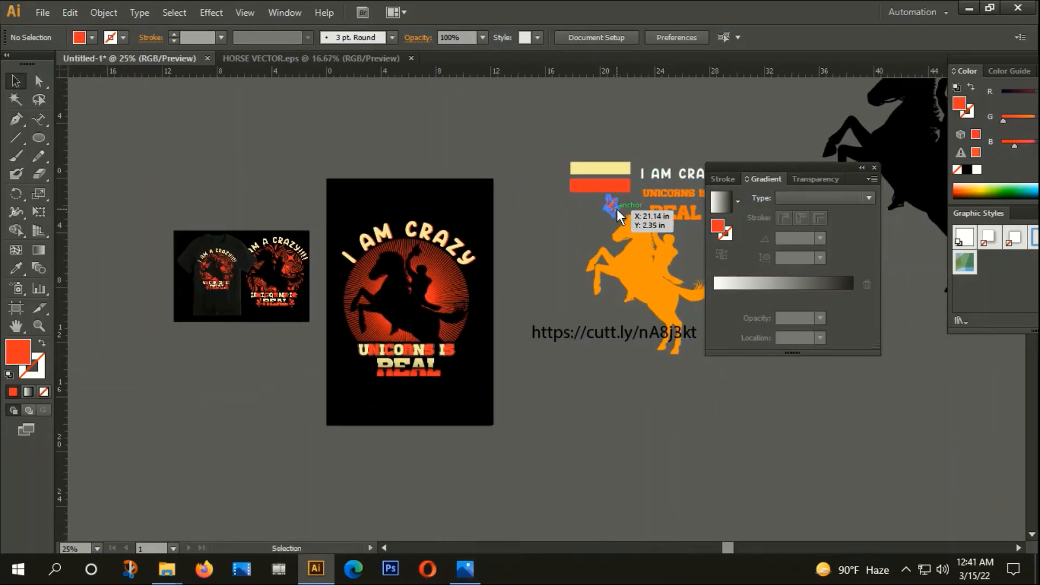
pyautogui.moveTo(614, 205); pyautogui.dragTo(452, 372)
pyautogui.click(539, 392)
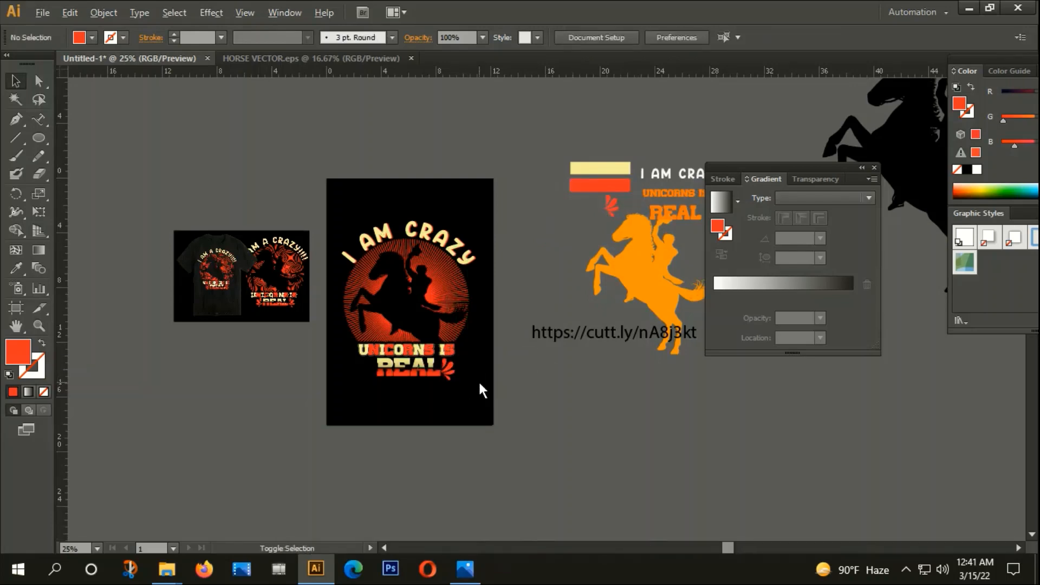
pyautogui.scroll(4, 479, 380)
pyautogui.moveTo(375, 317); pyautogui.dragTo(368, 303)
pyautogui.click(389, 353)
pyautogui.click(445, 342)
pyautogui.scroll(-3, 448, 352)
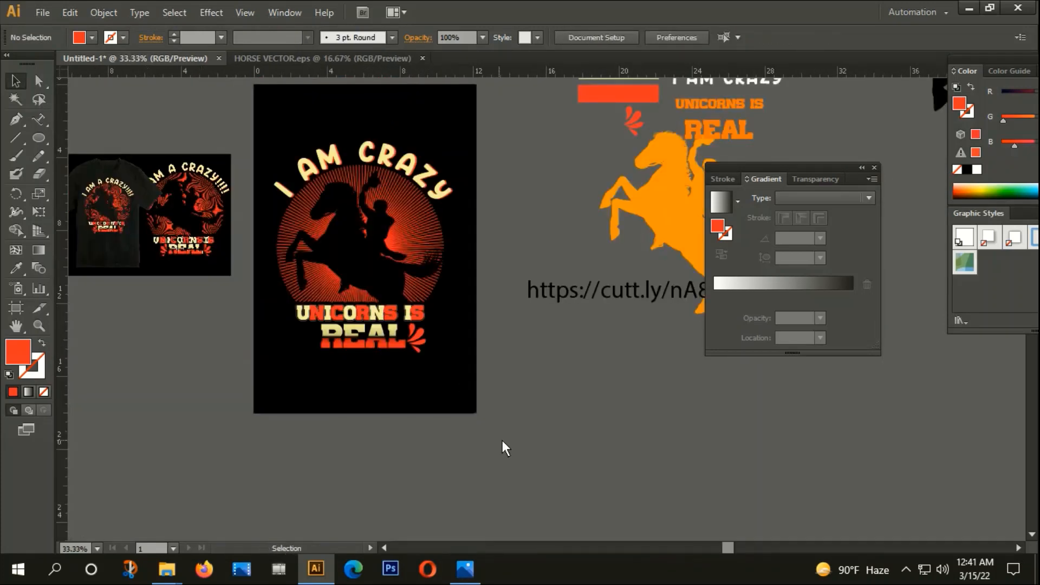
# Make a vertically reflected copy of the leaf ornament and move it about 5.95 in left to the other end of "REAL".
pyautogui.moveTo(502, 440); pyautogui.dragTo(583, 462)
pyautogui.click(498, 348)
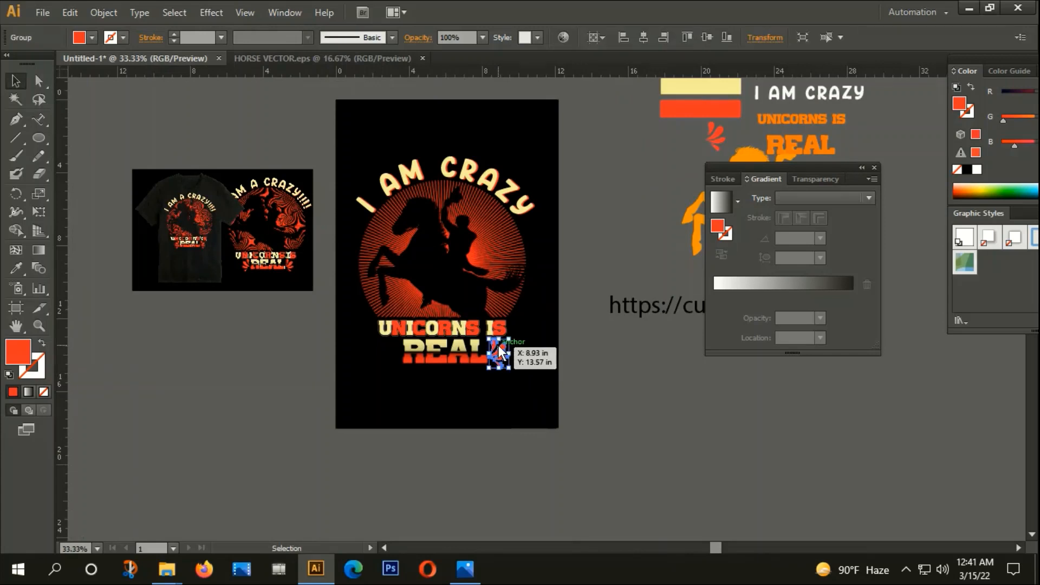
pyautogui.rightClick(498, 346)
pyautogui.moveTo(537, 458)
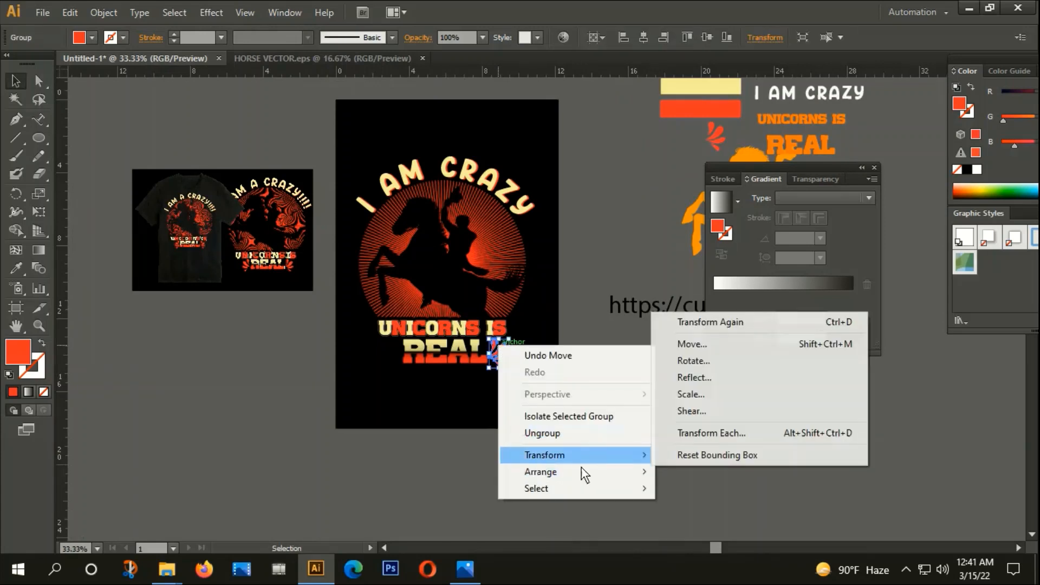
pyautogui.click(693, 385)
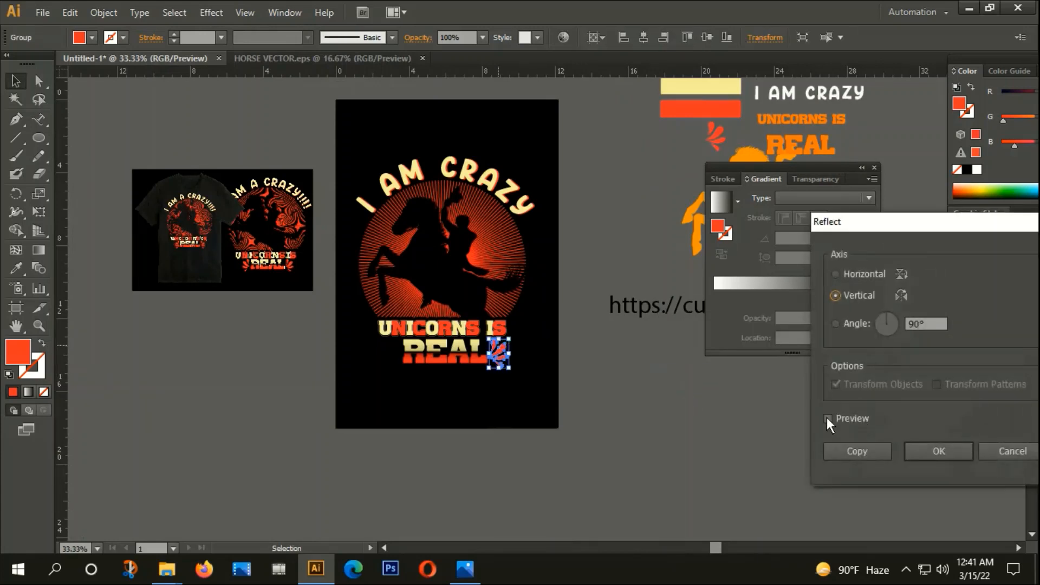
pyautogui.click(827, 419)
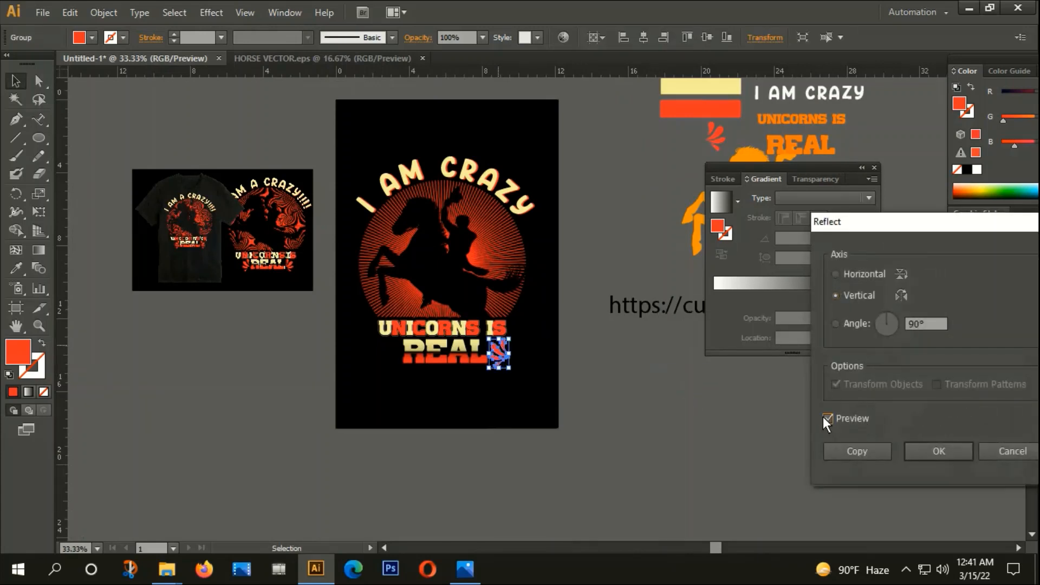
pyautogui.click(863, 445)
pyautogui.moveTo(497, 353); pyautogui.dragTo(391, 353)
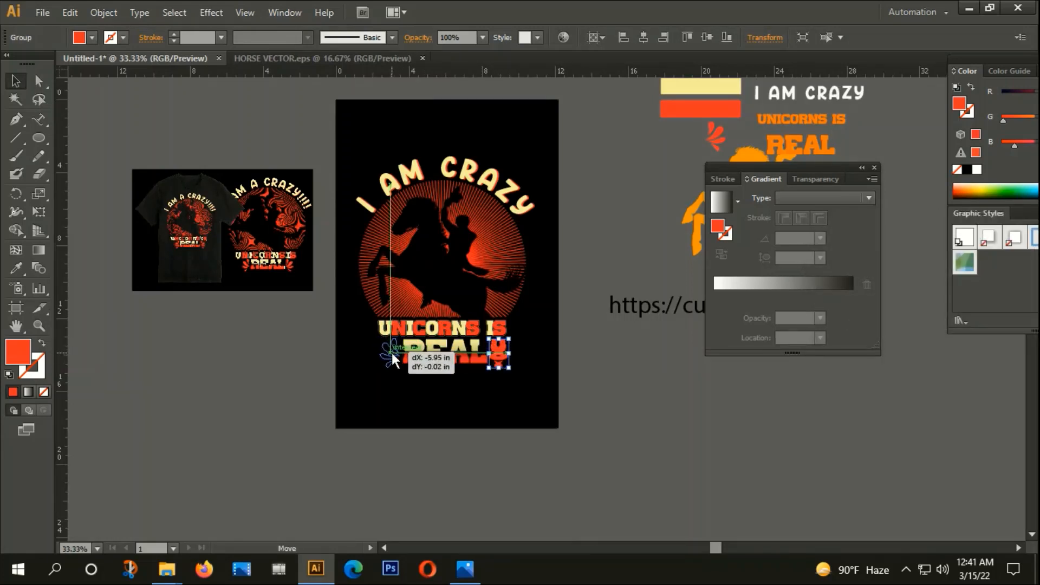
pyautogui.click(417, 402)
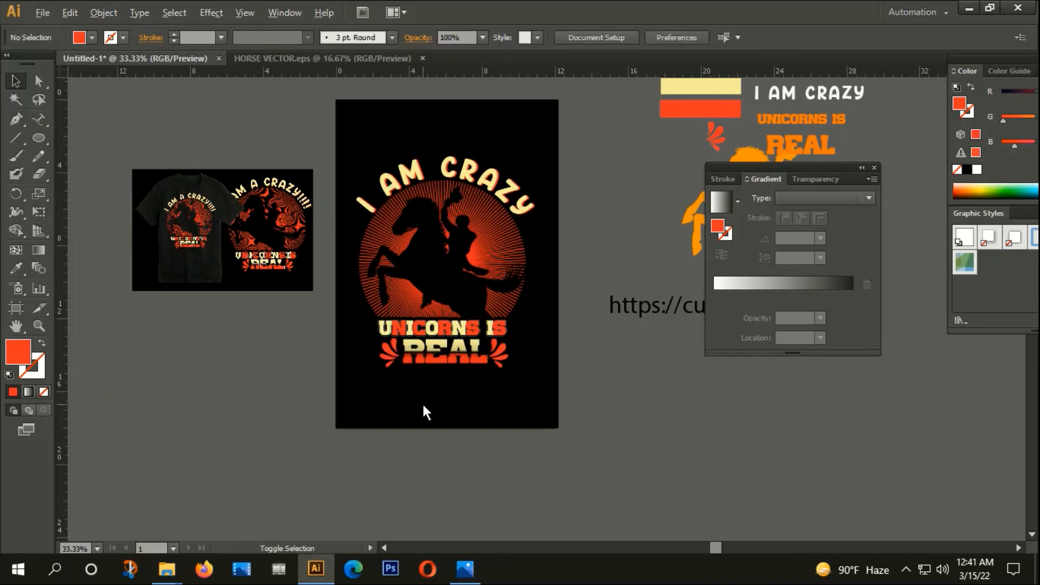
# Group all the artwork on the black background and enlarge it from its center to nearly the full artboard width.
pyautogui.scroll(-1, 422, 402)
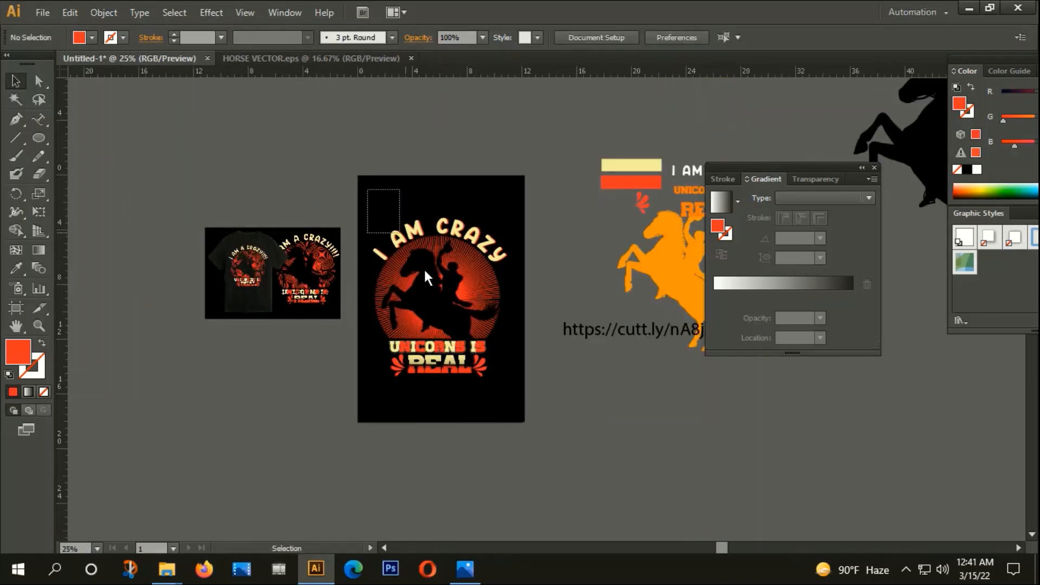
pyautogui.moveTo(368, 189); pyautogui.dragTo(517, 413)
pyautogui.rightClick(487, 301)
pyautogui.click(533, 369)
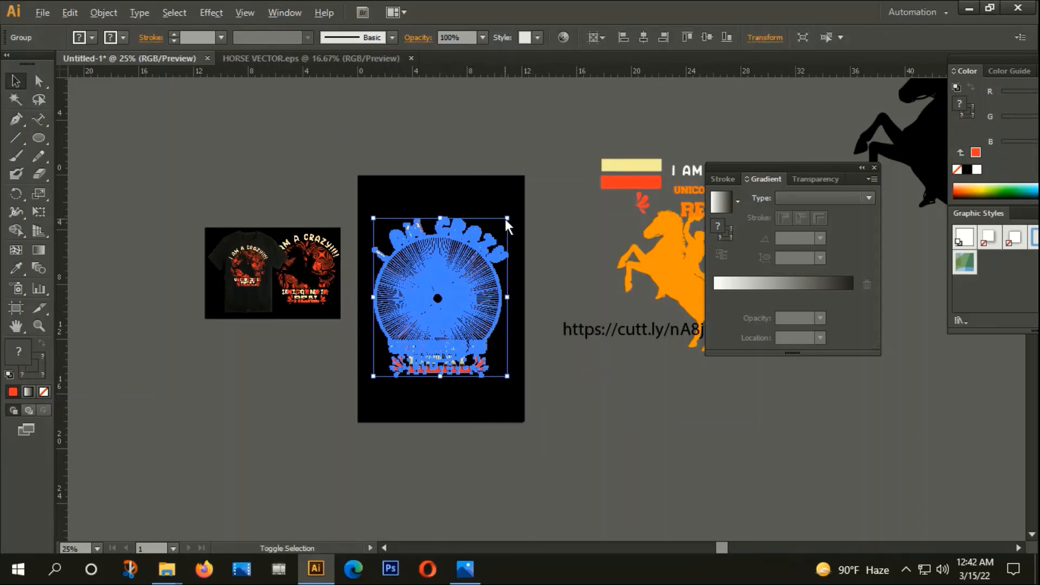
pyautogui.moveTo(506, 219); pyautogui.dragTo(525, 203)
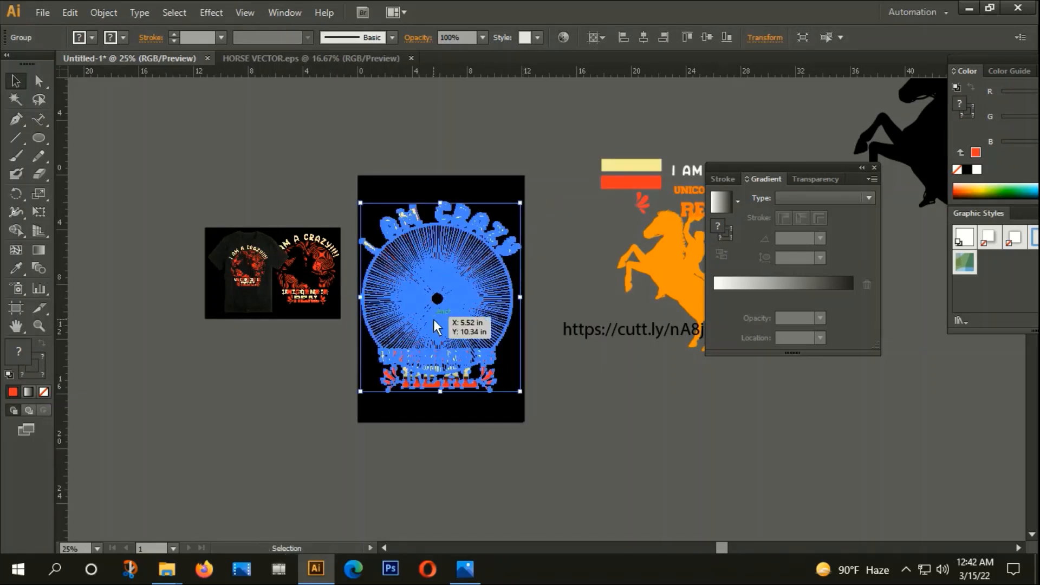
pyautogui.click(558, 398)
# Unlock everything and delete the black background rectangle behind the artwork.
pyautogui.press('a')
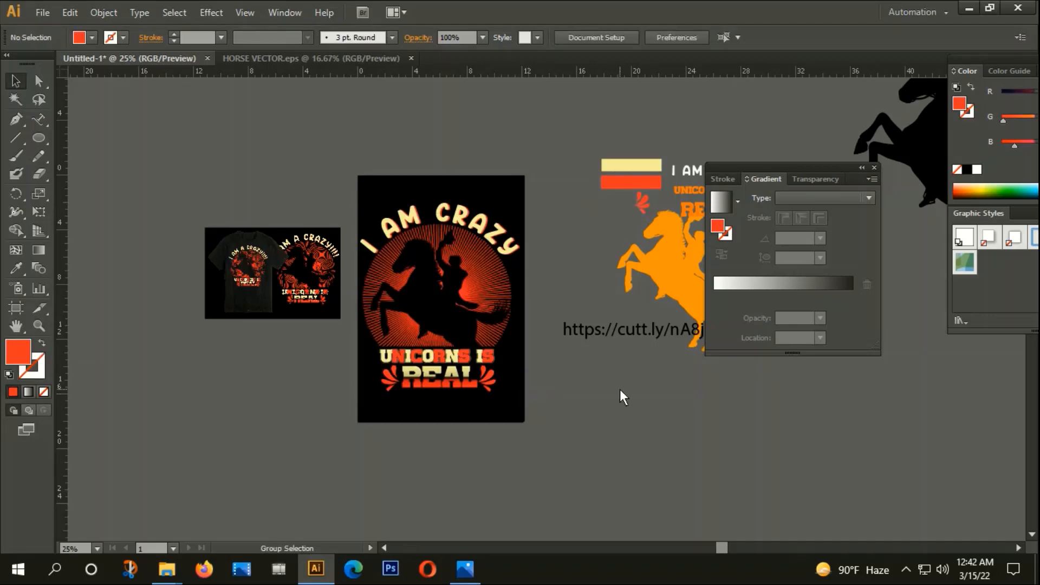
pyautogui.hotkey('ctrl', 'alt', '2')
pyautogui.press('Delete')
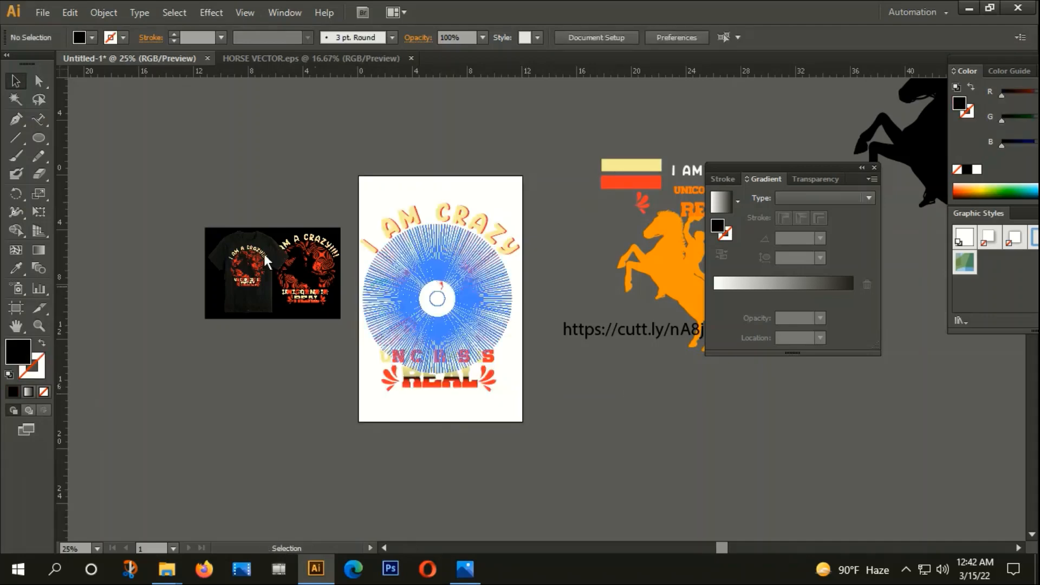
# Crop the artboard's top and bottom edges inward so they sit close to the artwork.
pyautogui.hotkey('shift', 'o')
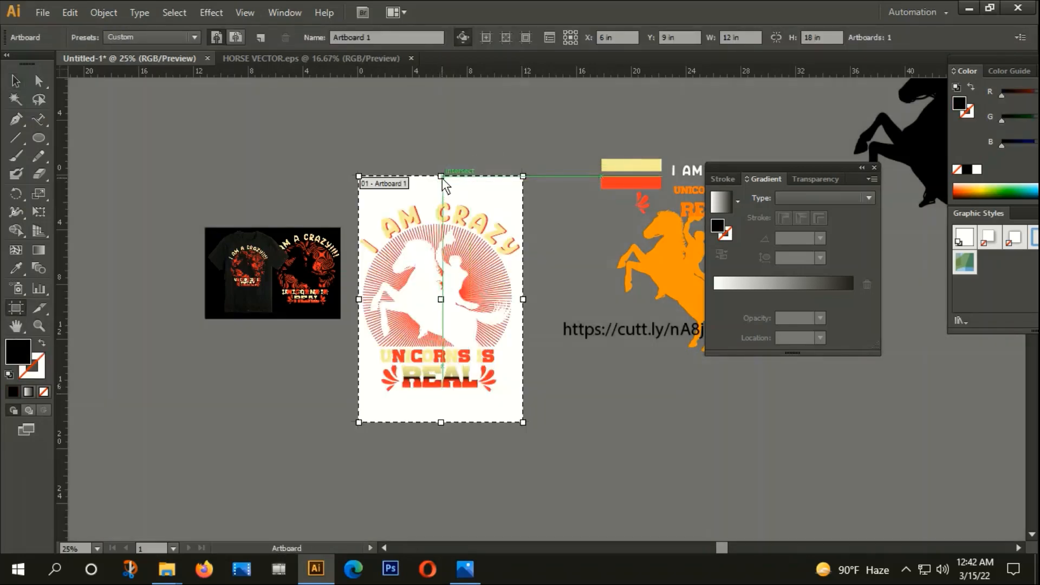
pyautogui.moveTo(442, 178); pyautogui.dragTo(442, 199)
pyautogui.moveTo(445, 419); pyautogui.dragTo(443, 398)
pyautogui.click(16, 80)
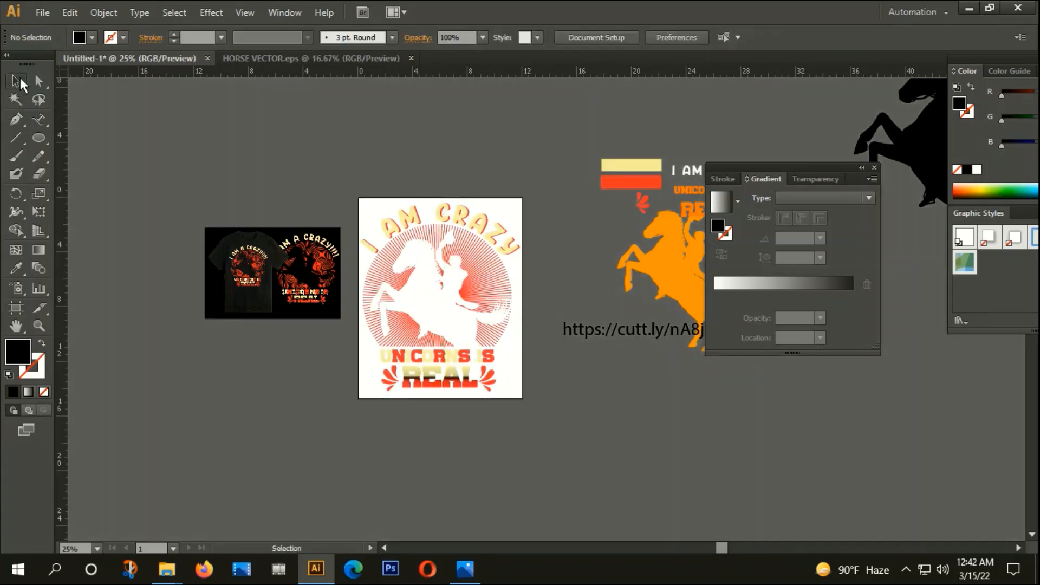
# Start an export of the document and choose folder "b" inside Videos as the destination.
pyautogui.click(51, 11)
pyautogui.click(73, 294)
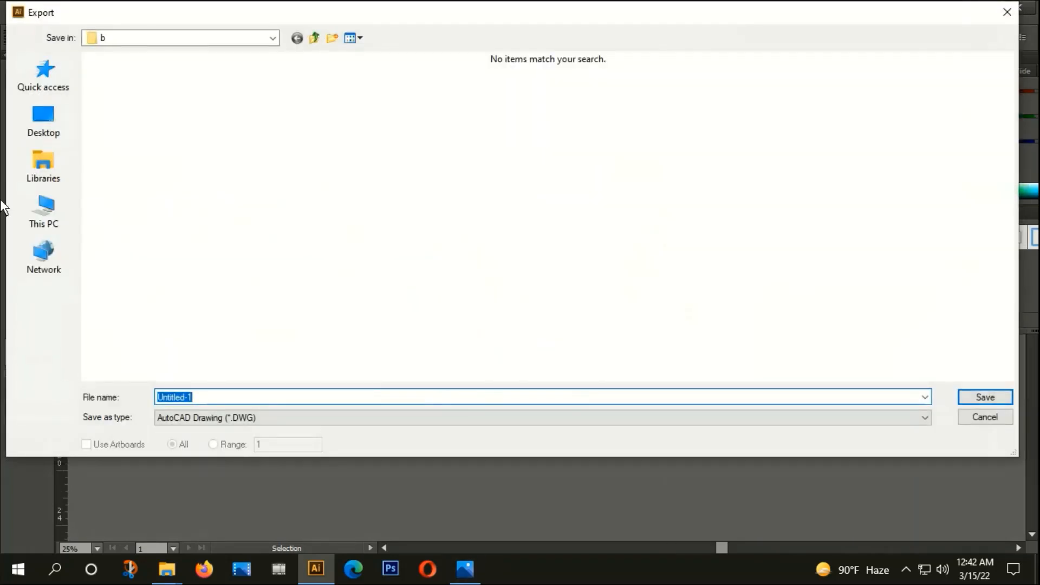
pyautogui.click(52, 199)
pyautogui.doubleClick(273, 142)
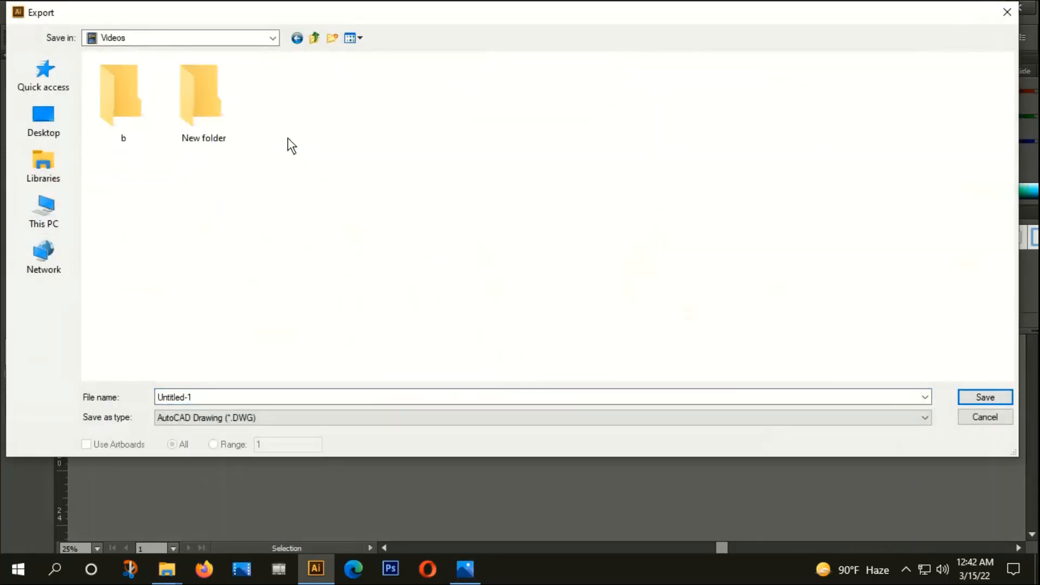
pyautogui.doubleClick(137, 102)
# Set the export format to PNG with Use Artboards enabled for all artboards, name the file "png" and save it.
pyautogui.click(242, 416)
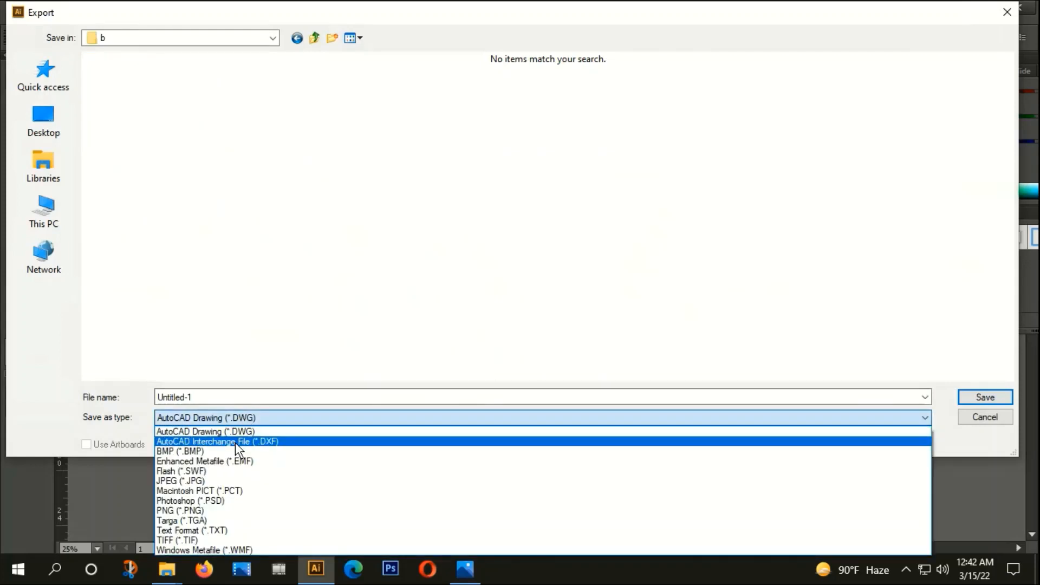
pyautogui.click(195, 508)
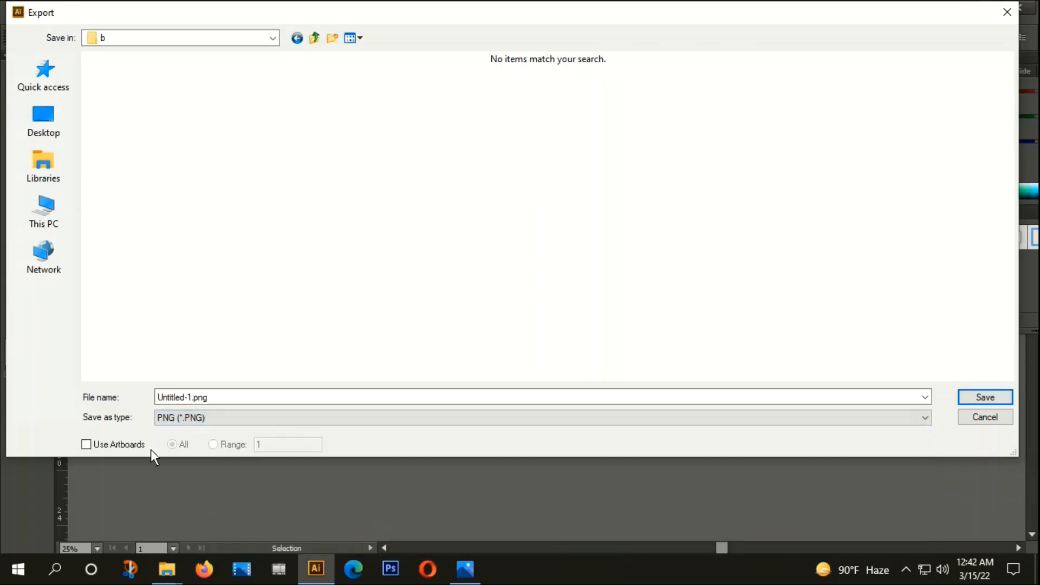
pyautogui.click(86, 445)
pyautogui.doubleClick(216, 399)
pyautogui.write('p')
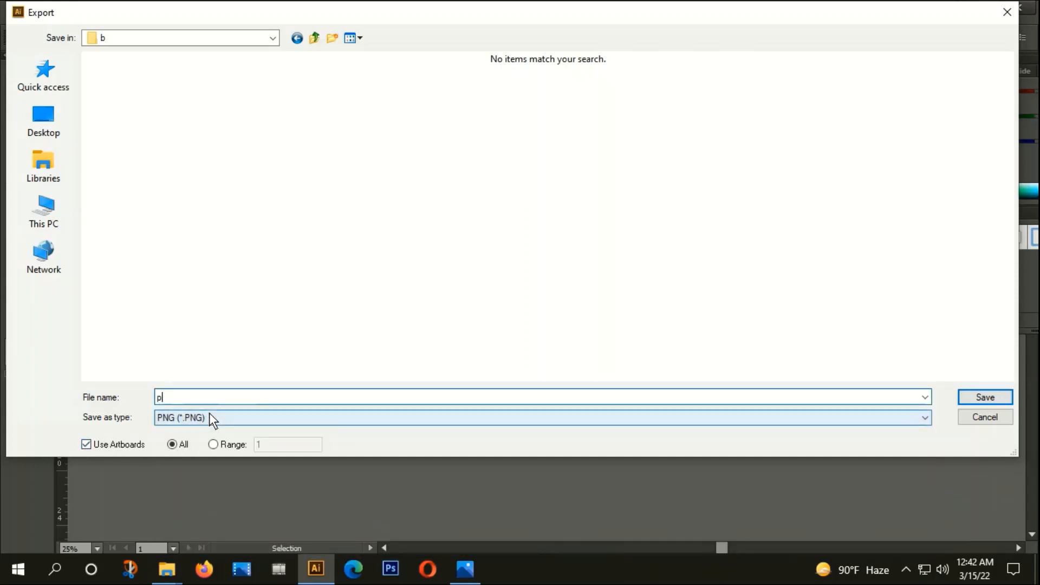
pyautogui.write('ng')
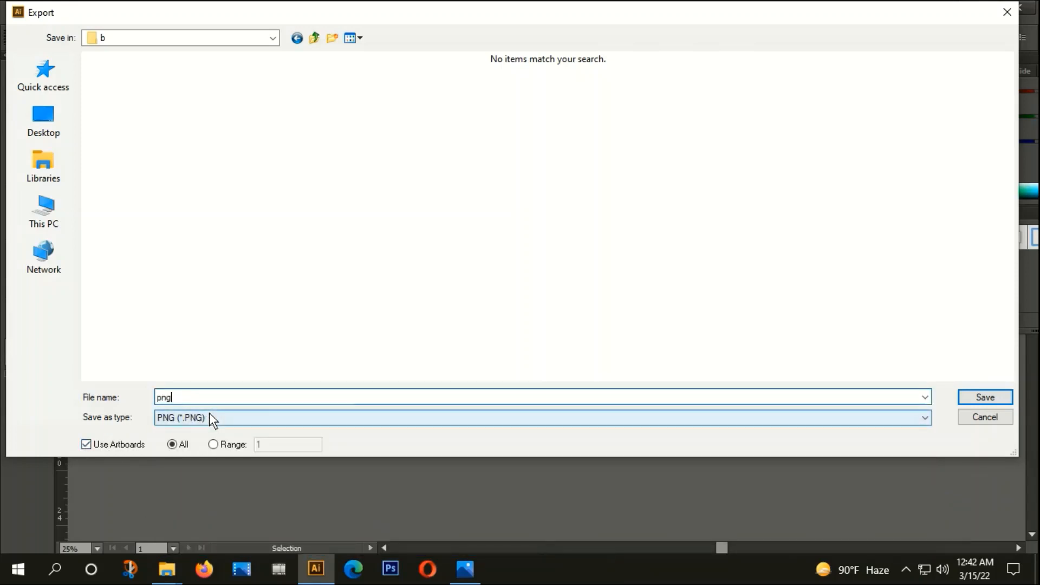
pyautogui.click(985, 400)
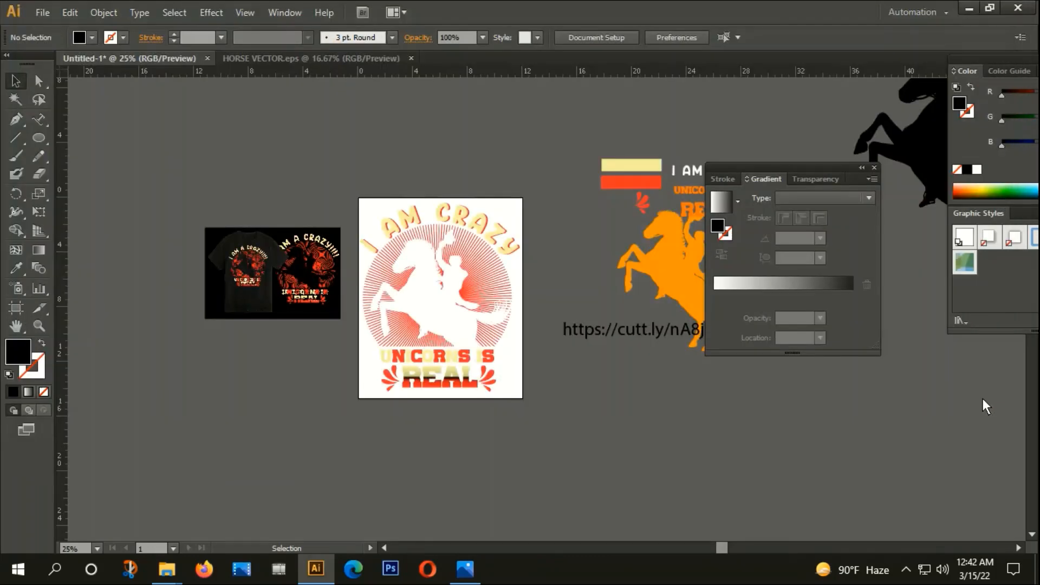
# Save the document in folder "b" as an Illustrator EPS named "source file", with Use Artboards enabled and Illustrator CS6 EPS as the version.
pyautogui.click(745, 535)
pyautogui.click(34, 10)
pyautogui.click(75, 156)
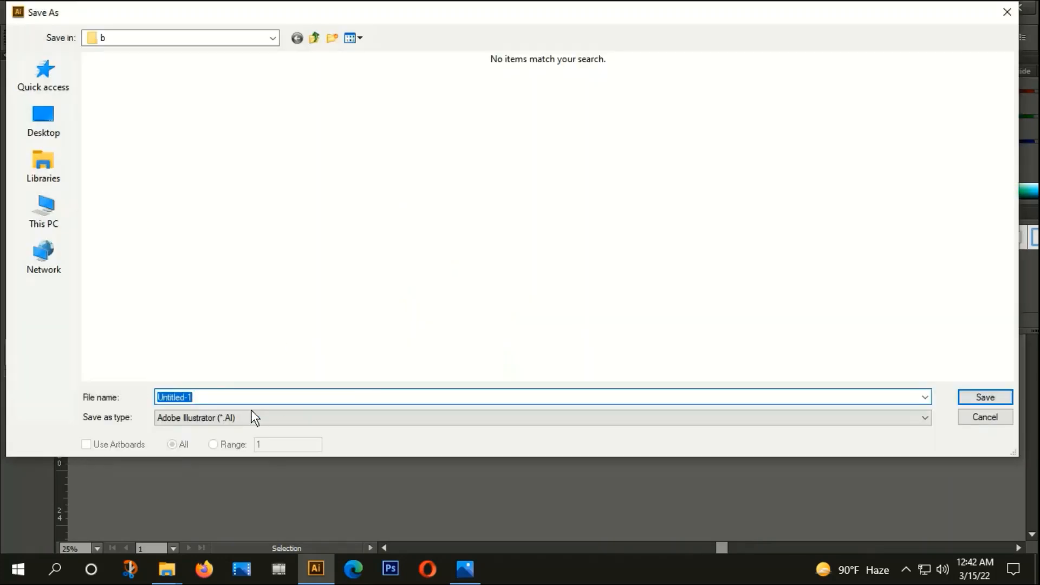
pyautogui.click(252, 417)
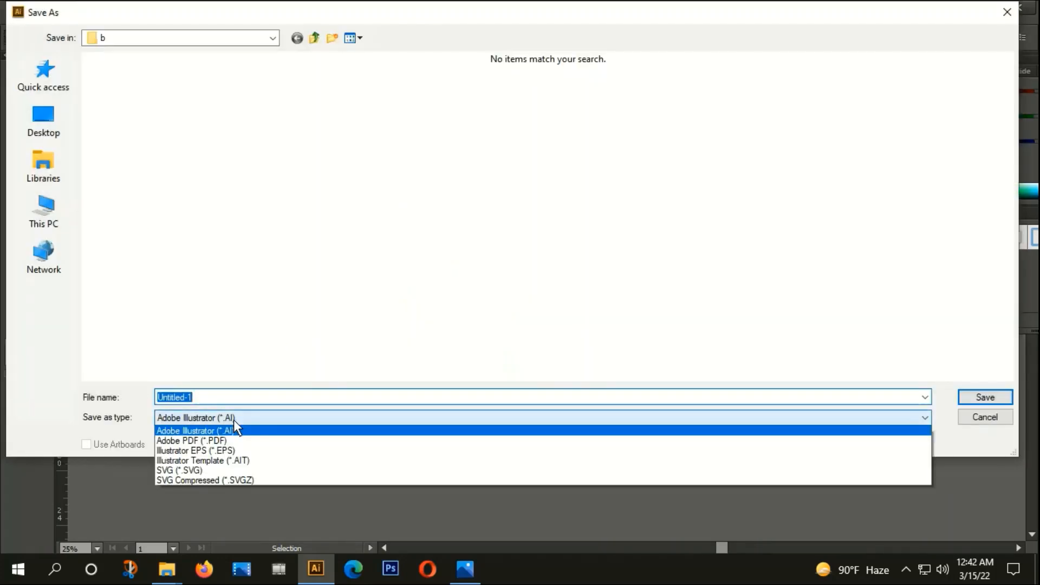
pyautogui.click(218, 460)
pyautogui.doubleClick(210, 398)
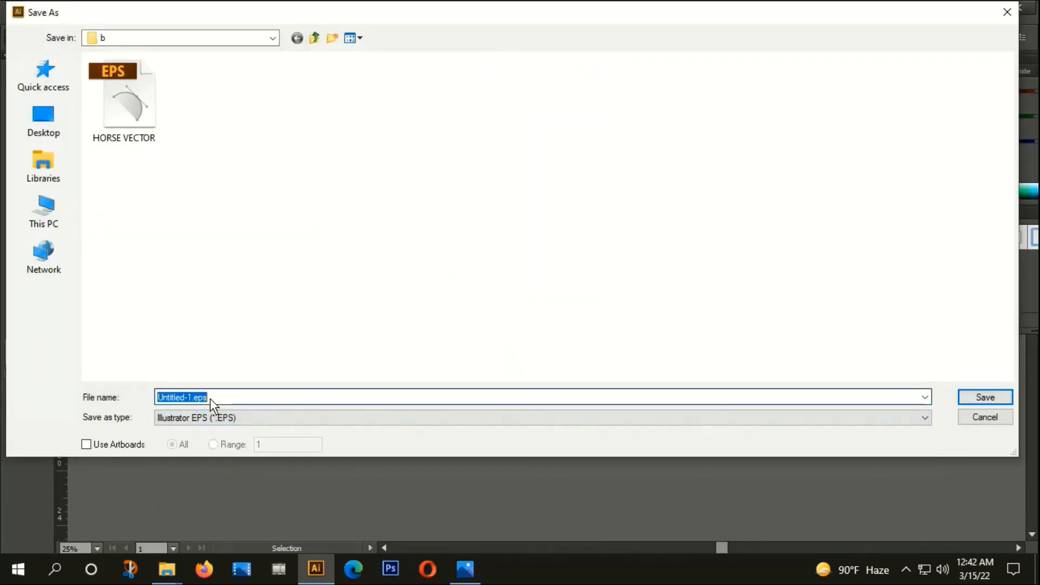
pyautogui.write('source file')
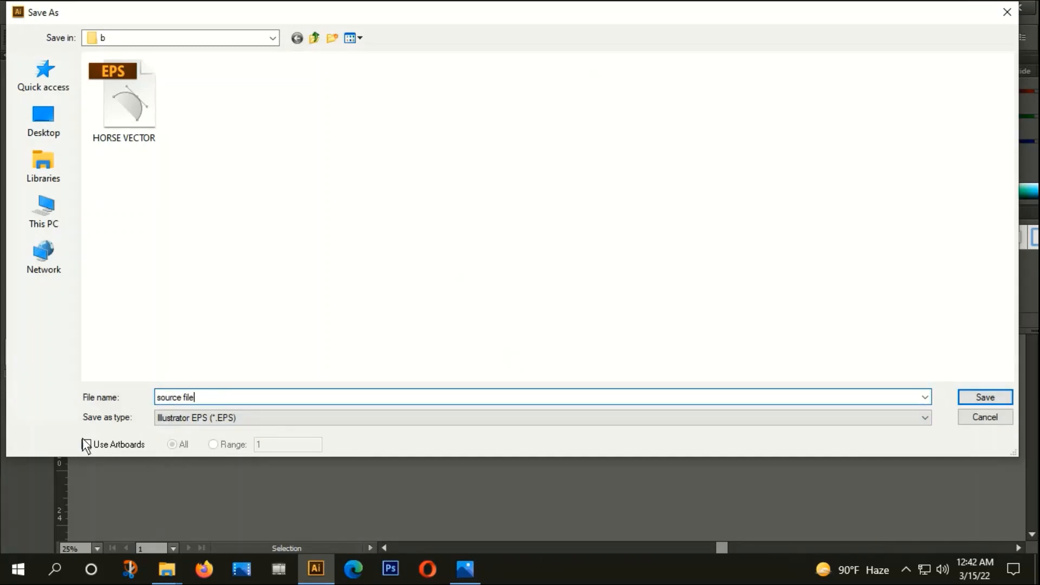
pyautogui.click(85, 444)
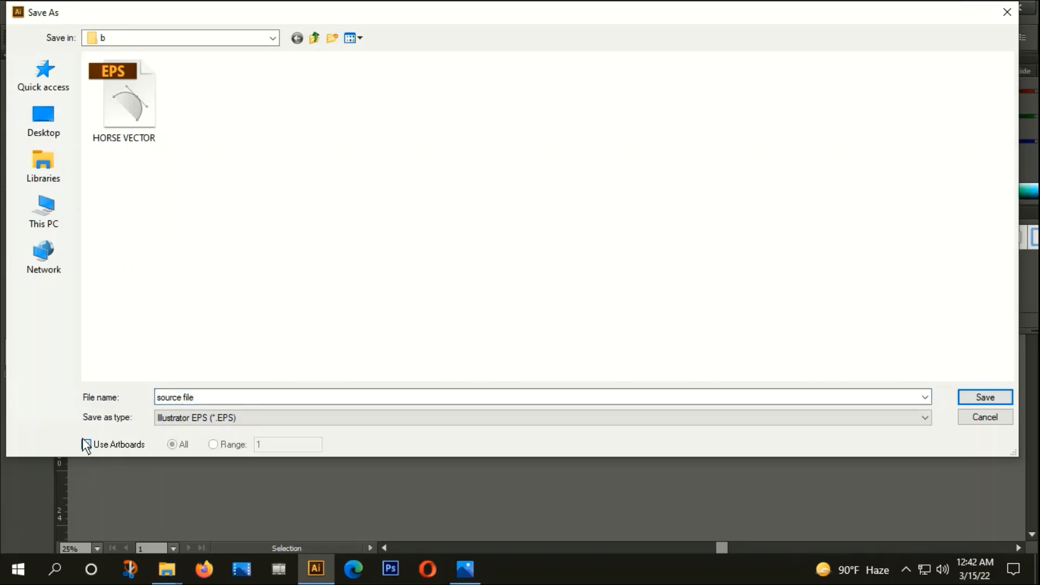
pyautogui.click(990, 396)
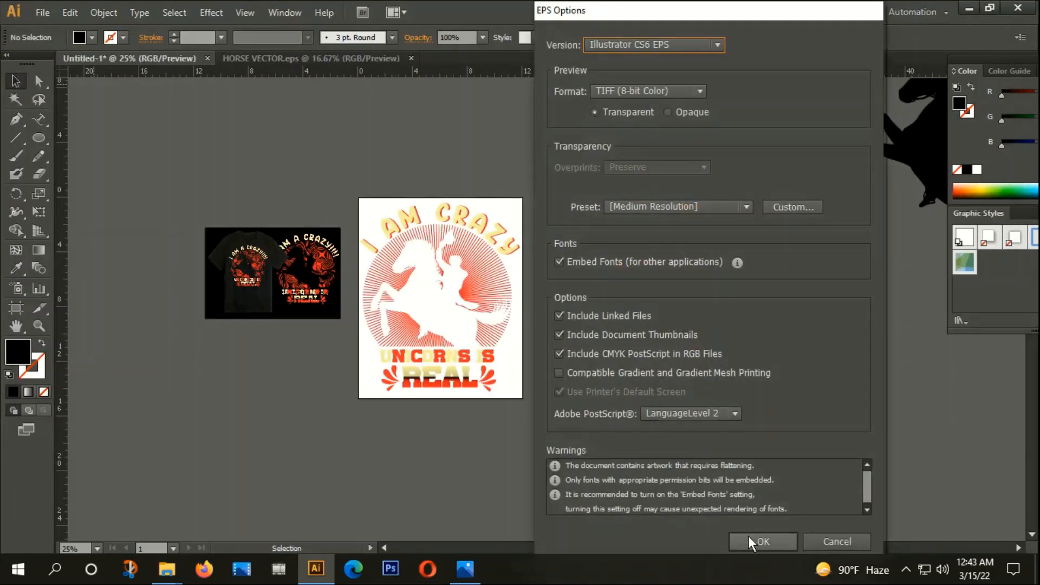
pyautogui.click(749, 535)
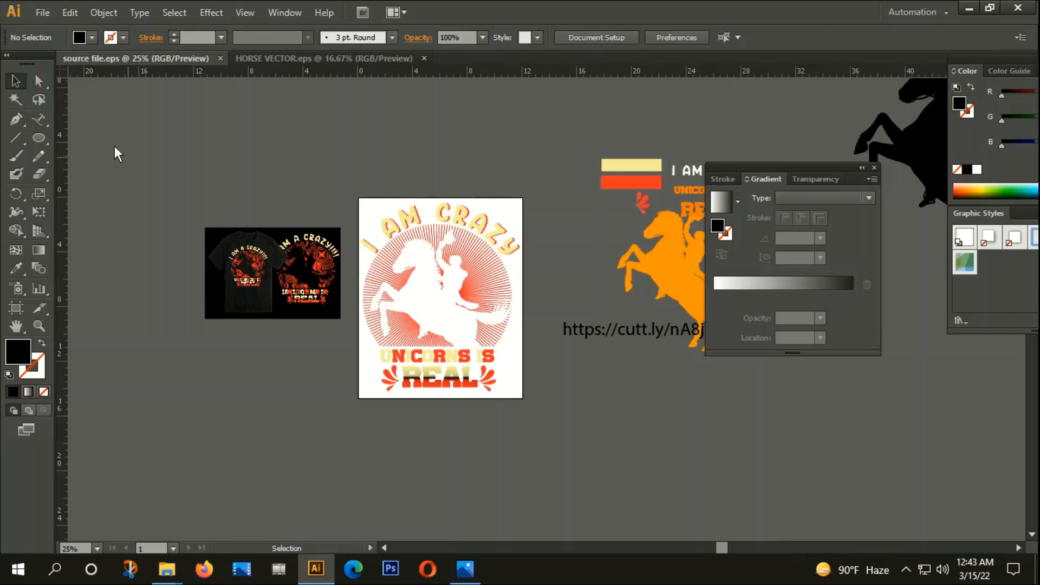
# Switch to the HORSE VECTOR.eps document and delete the horse, lettering, link text and colour bars, keeping the black rectangle and the T-shirt image.
pyautogui.click(447, 259)
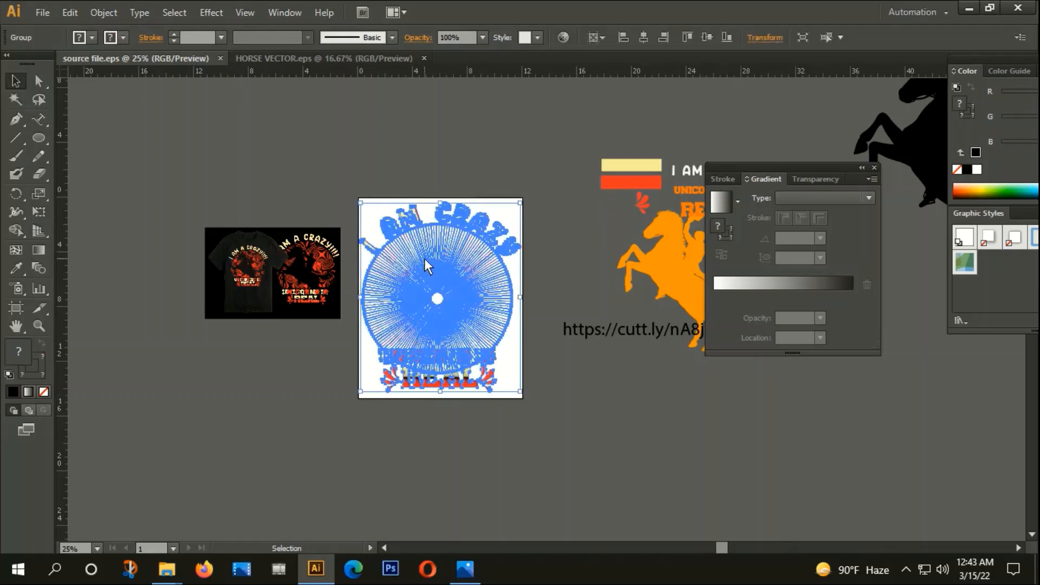
pyautogui.click(355, 59)
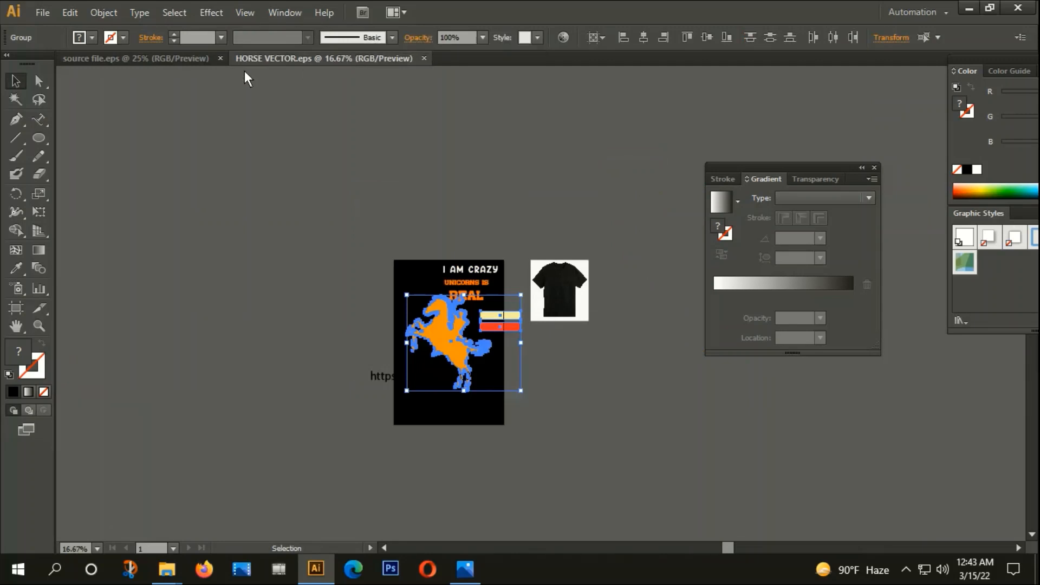
pyautogui.moveTo(333, 182); pyautogui.dragTo(511, 450)
pyautogui.press('Delete')
pyautogui.moveTo(354, 204); pyautogui.dragTo(535, 516)
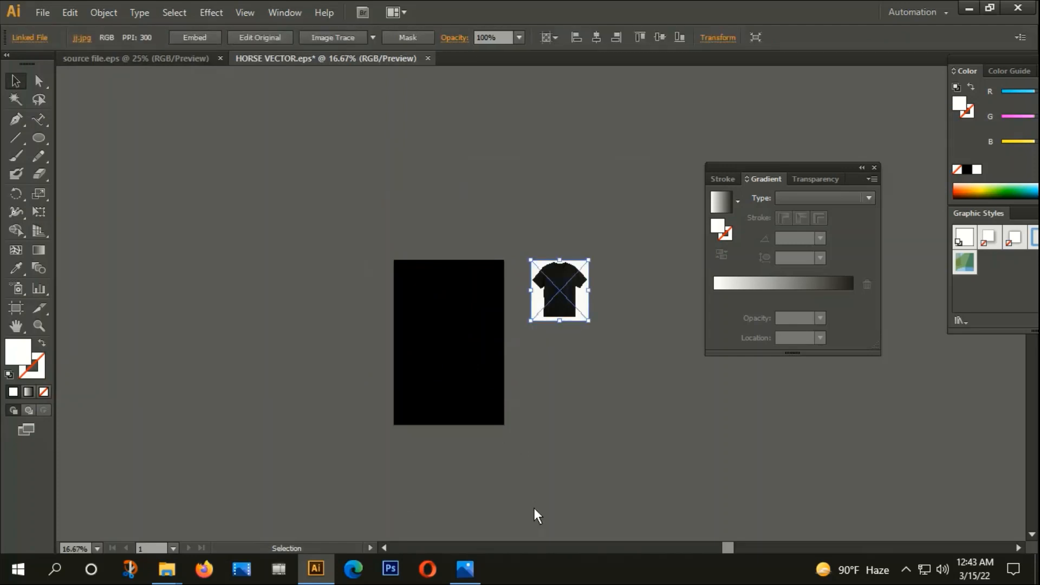
pyautogui.click(535, 515)
pyautogui.click(553, 301)
pyautogui.click(558, 239)
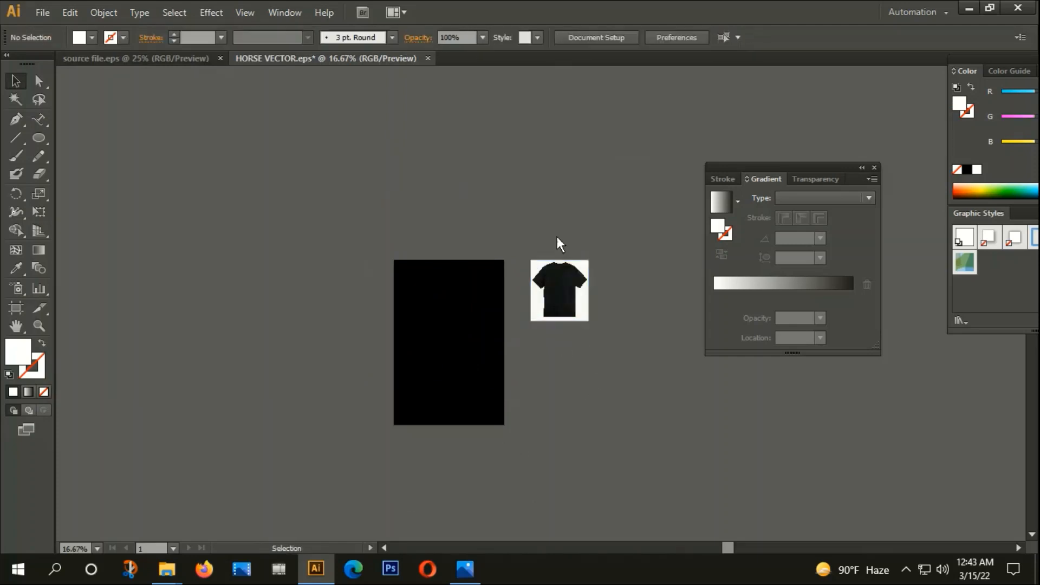
# Move the T-shirt image onto the black rectangle and enlarge it to span the artboard's full width.
pyautogui.moveTo(560, 288); pyautogui.dragTo(513, 407)
pyautogui.keyDown('shift'); pyautogui.click(475, 349); pyautogui.keyUp('shift')
pyautogui.keyDown('shift'); pyautogui.click(483, 362); pyautogui.keyUp('shift')
pyautogui.moveTo(469, 366); pyautogui.dragTo(459, 366)
pyautogui.click(530, 431)
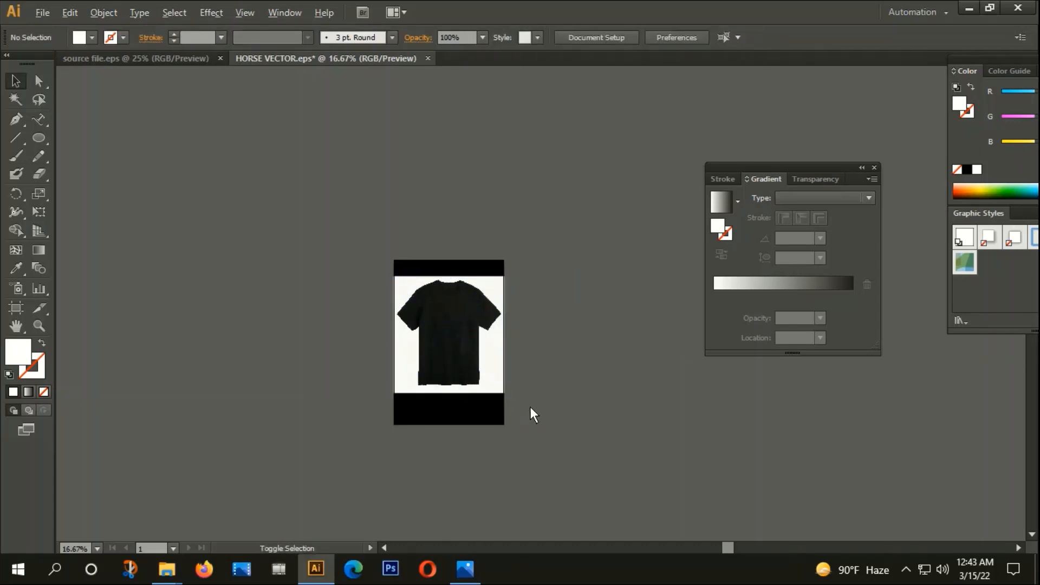
# Crop the artboard's top and bottom edges to the T-shirt image, making the artboard about 12.78 in high.
pyautogui.scroll(1, 529, 413)
pyautogui.click(16, 308)
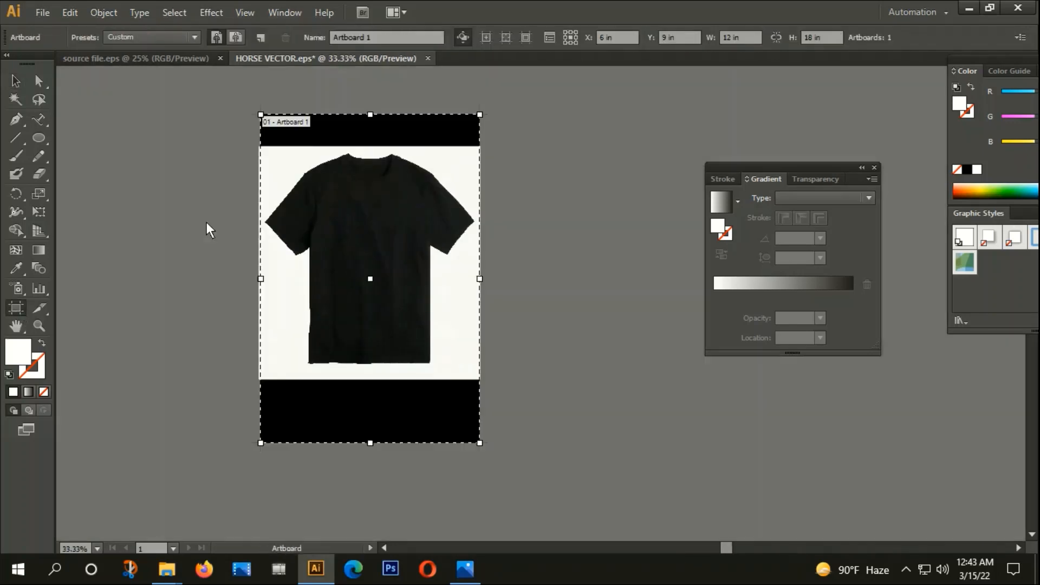
pyautogui.moveTo(370, 117); pyautogui.dragTo(370, 146)
pyautogui.moveTo(370, 443); pyautogui.dragTo(378, 381)
pyautogui.click(15, 83)
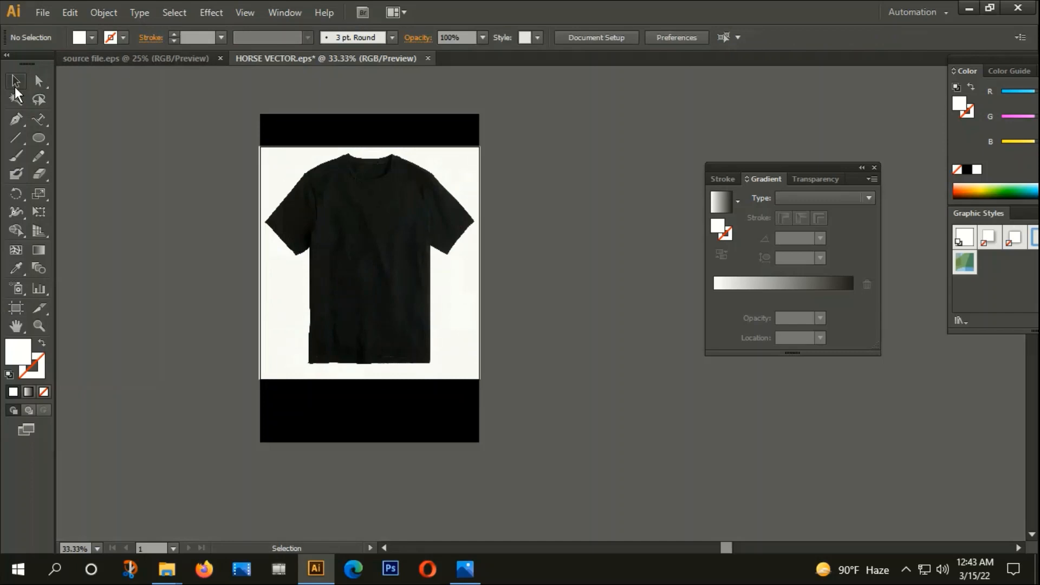
# Place the exported png-01 image from folder "b" into the T-shirt document.
pyautogui.click(34, 12)
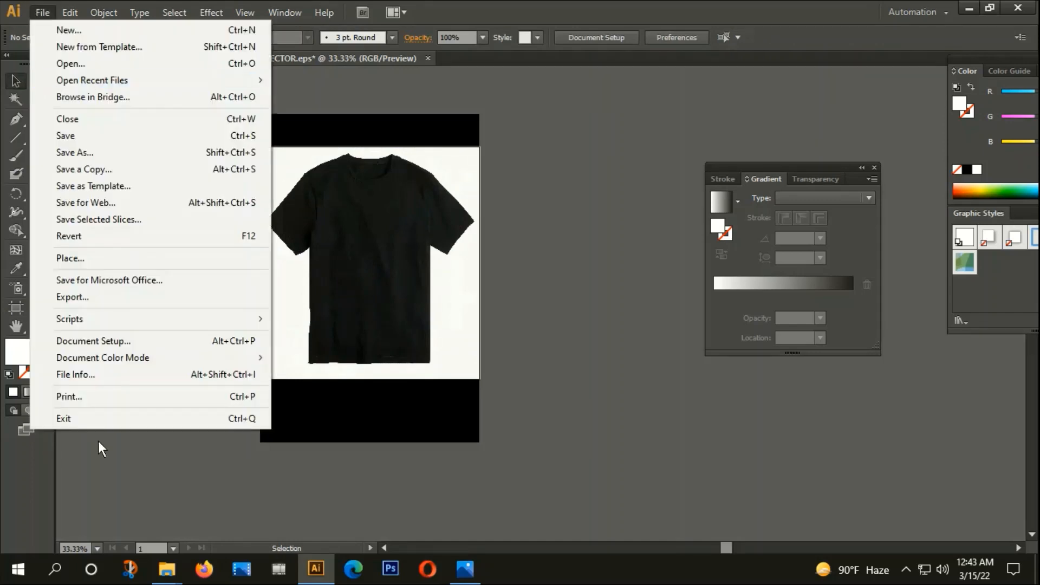
pyautogui.click(77, 265)
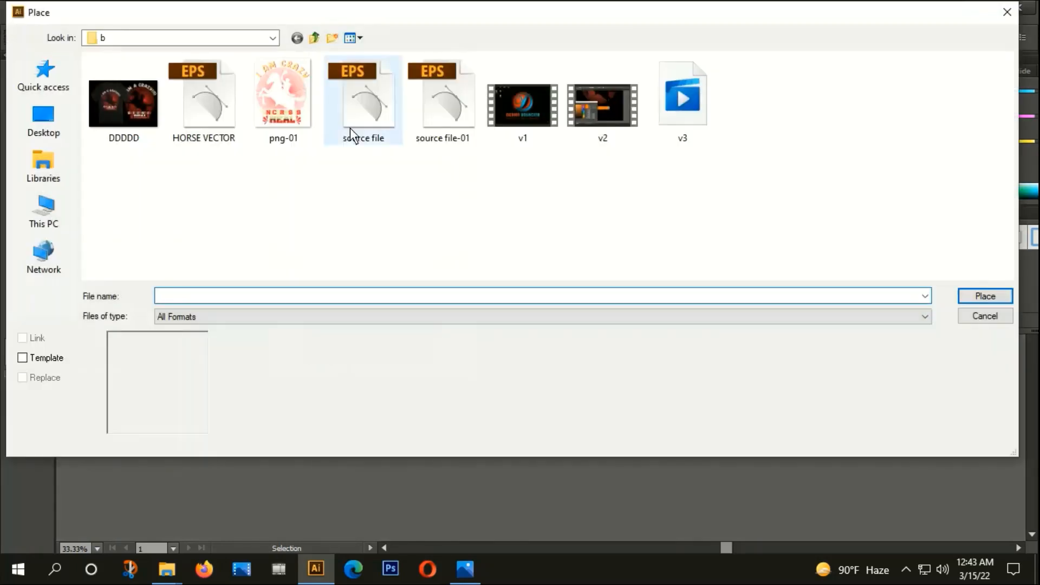
pyautogui.click(292, 107)
pyautogui.doubleClick(292, 107)
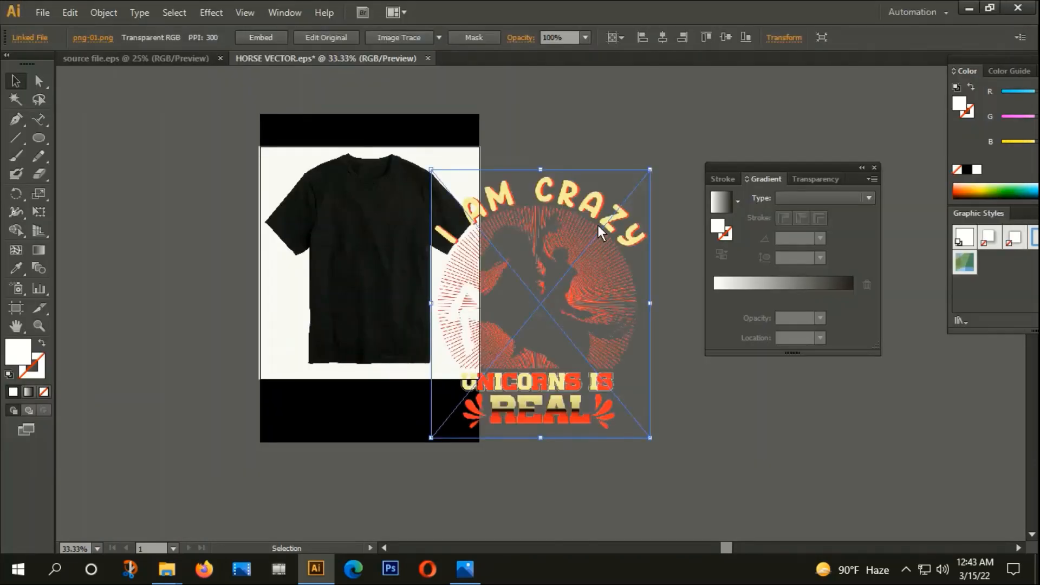
# Scale the placed design down proportionally to fit the shirt and centre it on the T-shirt's chest.
pyautogui.moveTo(651, 171); pyautogui.dragTo(582, 252)
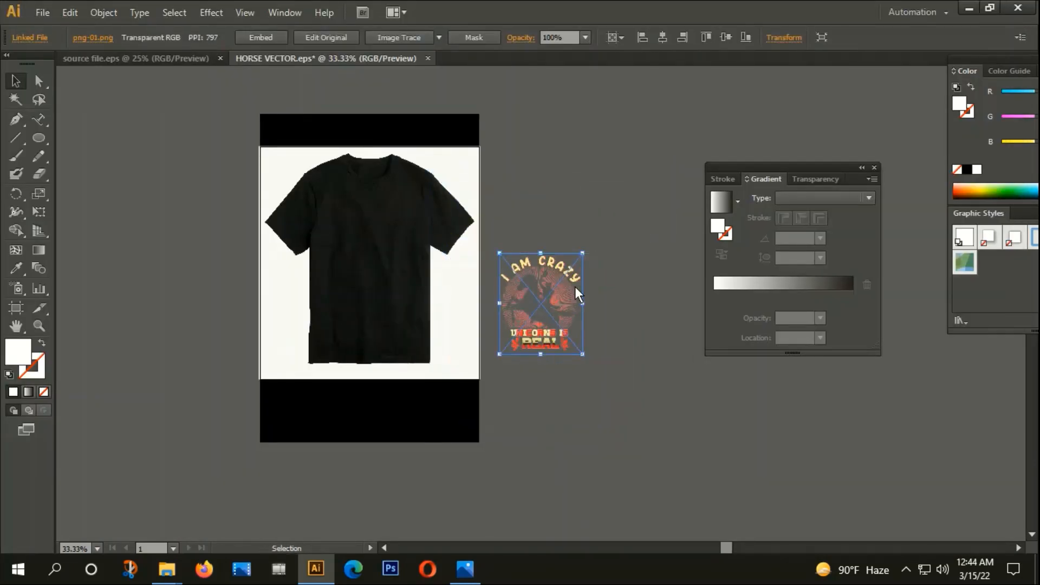
pyautogui.moveTo(577, 294); pyautogui.dragTo(408, 238)
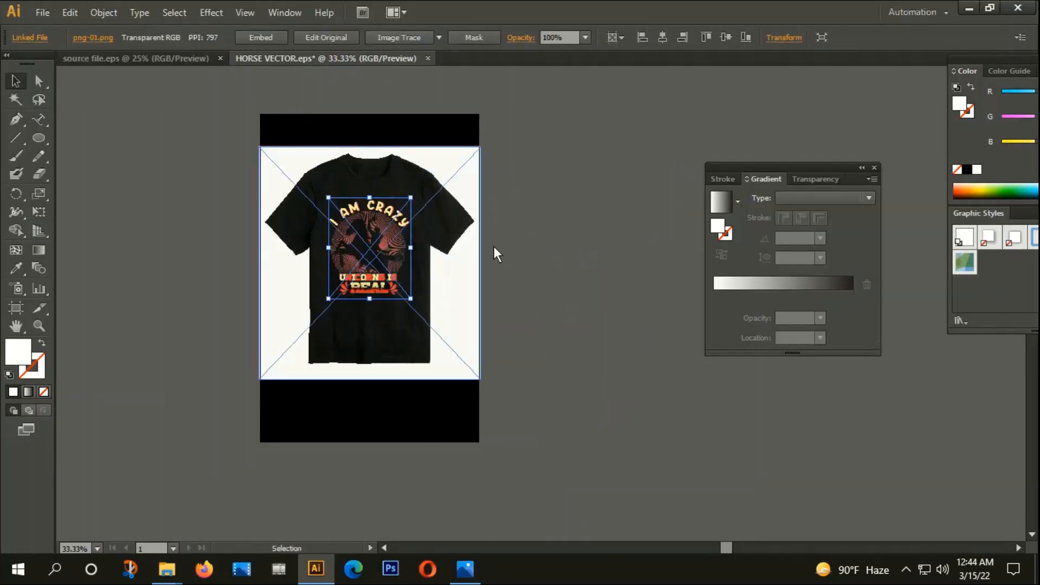
pyautogui.click(553, 278)
# Unlock the black background rectangle behind the T-shirt image and delete it.
pyautogui.click(16, 307)
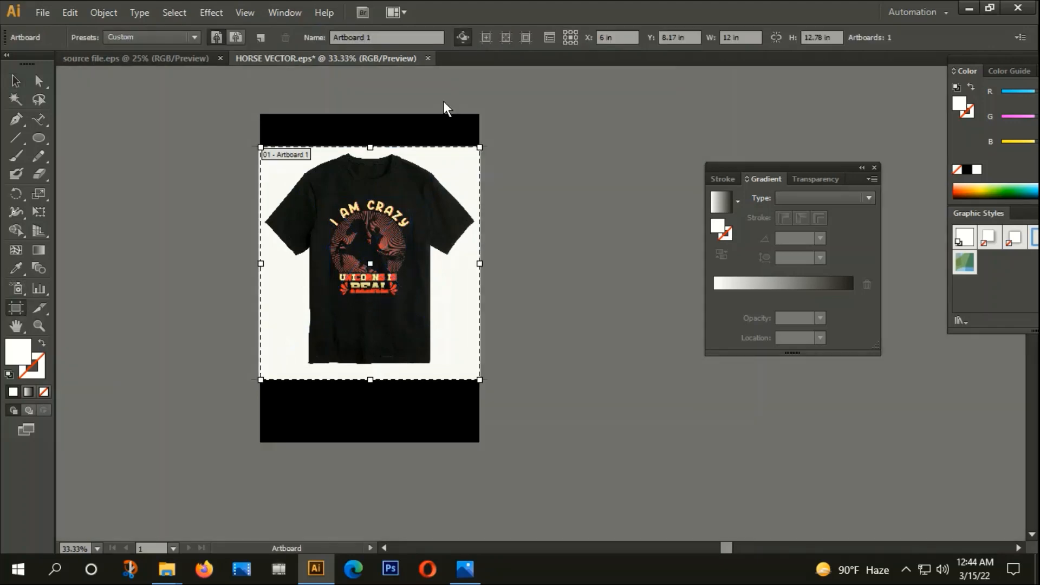
pyautogui.click(15, 81)
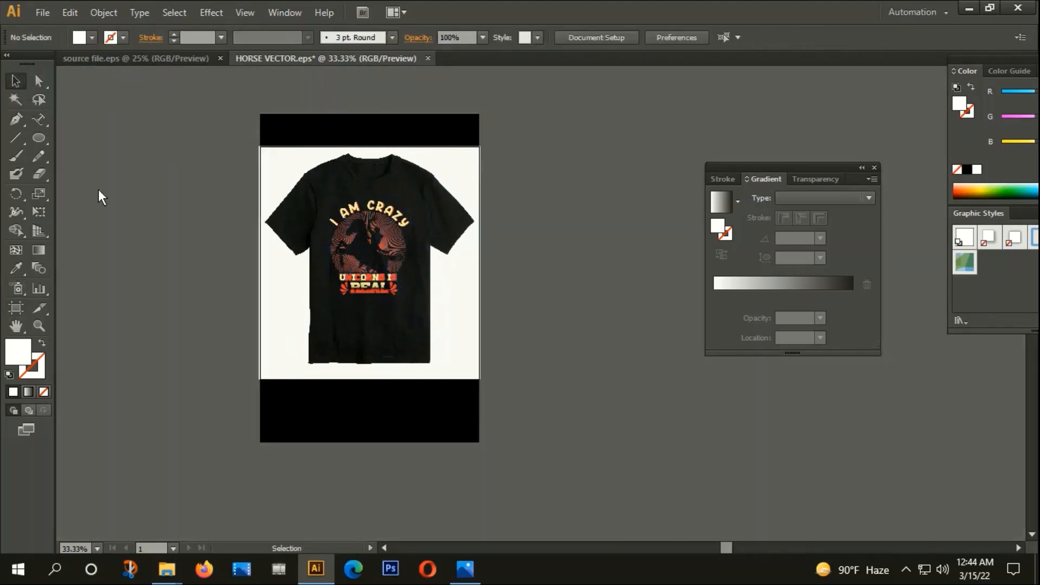
pyautogui.hotkey('ctrl', 'a')
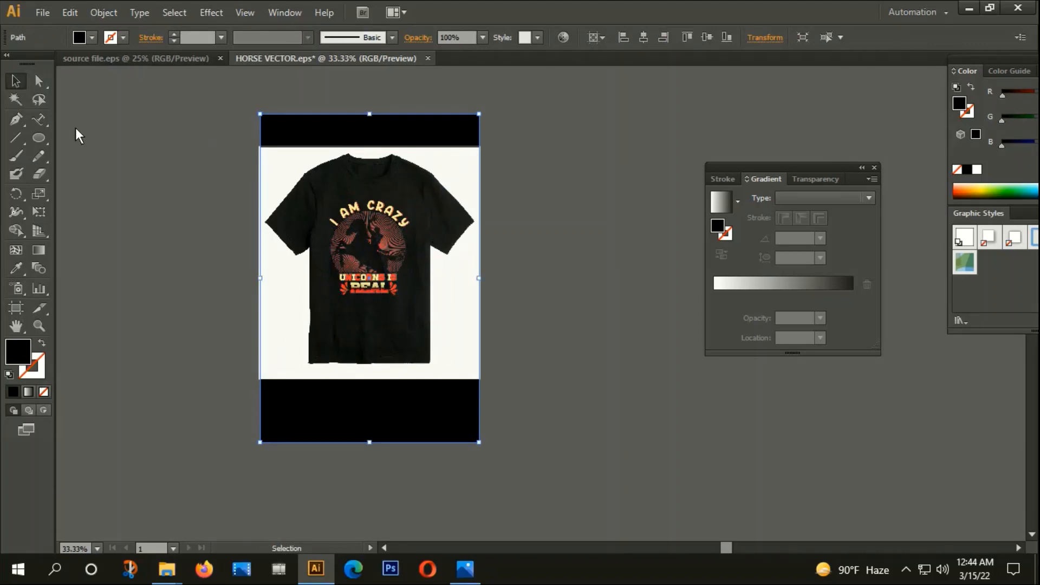
pyautogui.click(240, 316)
pyautogui.click(318, 424)
pyautogui.press('Delete')
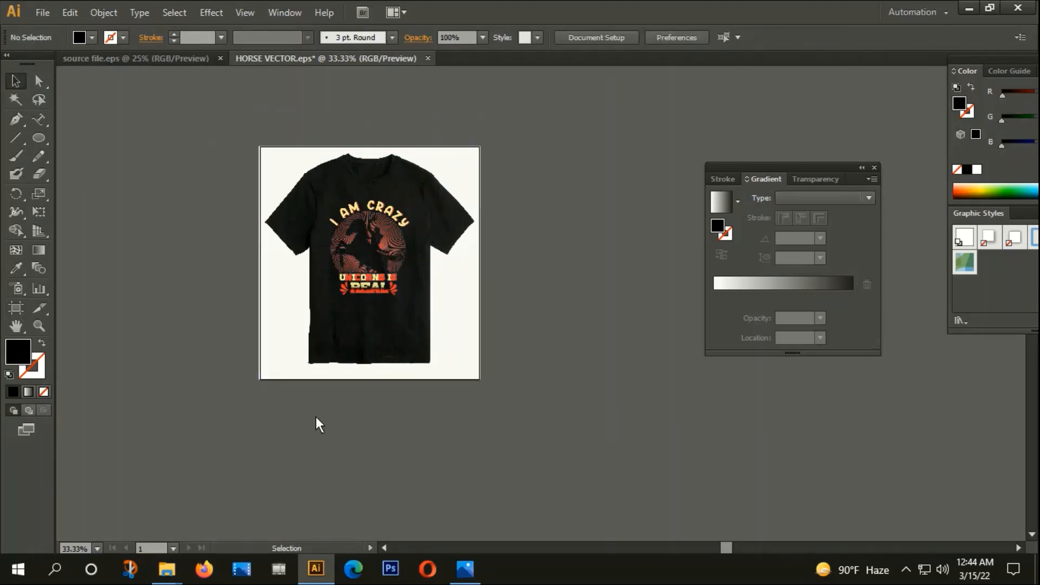
# Check the lettering up close and enlarge the placed design slightly from its centre so it fills more of the shirt's front.
pyautogui.keyDown('alt'); pyautogui.scroll(4, 335, 285); pyautogui.keyUp('alt')
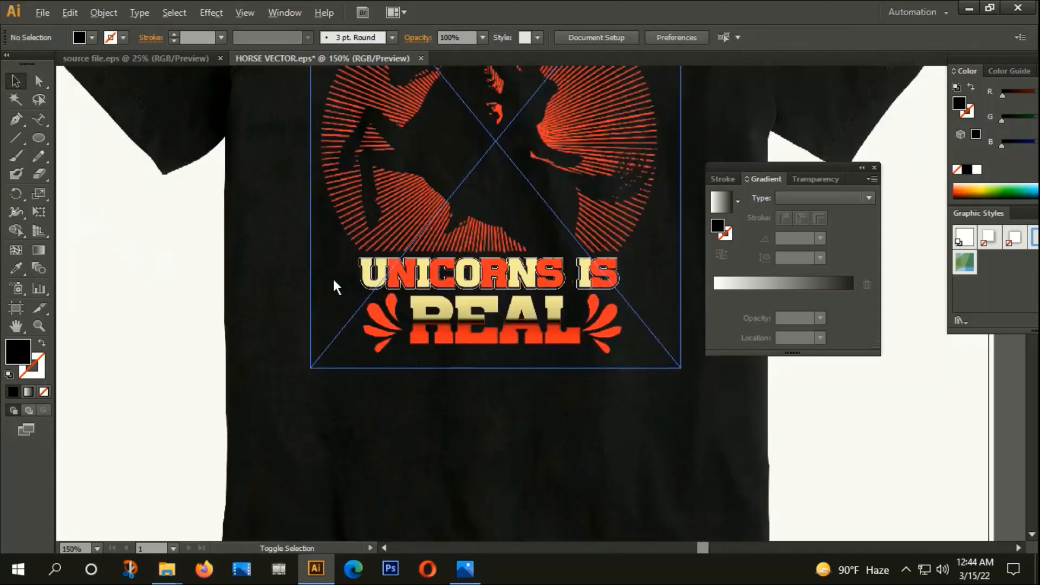
pyautogui.keyDown('alt'); pyautogui.scroll(-3, 336, 283); pyautogui.keyUp('alt')
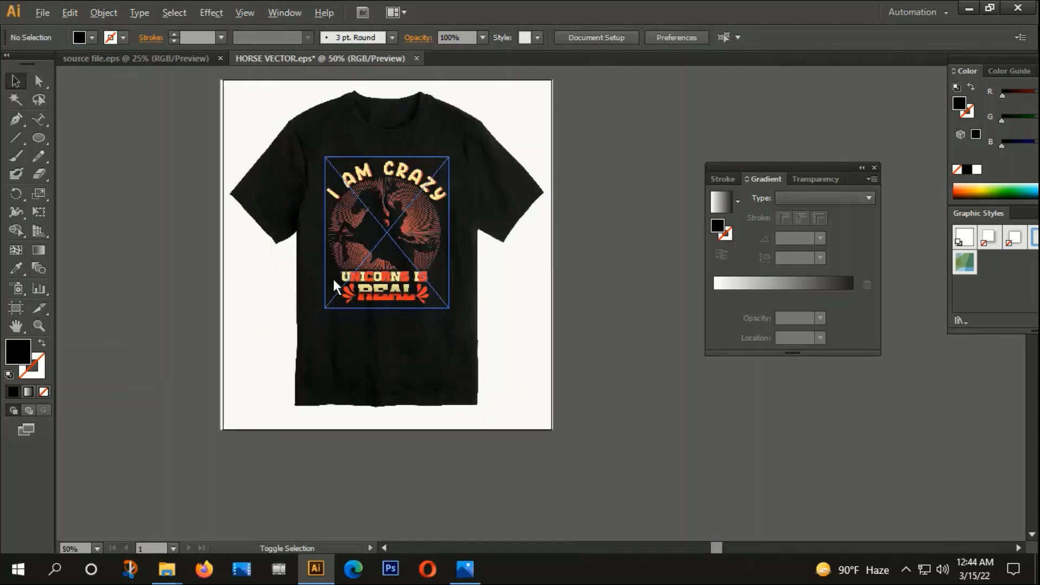
pyautogui.click(355, 234)
pyautogui.moveTo(448, 156)
pyautogui.mouseDown()
pyautogui.moveTo(473, 157)
pyautogui.moveTo(483, 141)
pyautogui.moveTo(464, 146)
pyautogui.mouseUp()
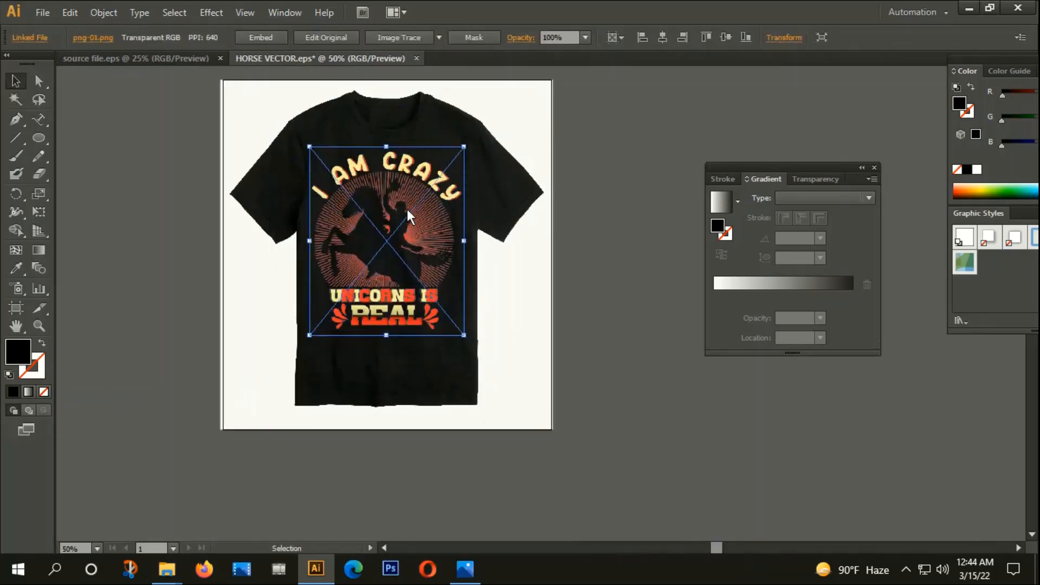
pyautogui.click(633, 302)
# Export the mockup to folder "b" as a JPEG named "with muck up", using all artboards, RGB, quality 8 and High (300 ppi) resolution.
pyautogui.click(42, 12)
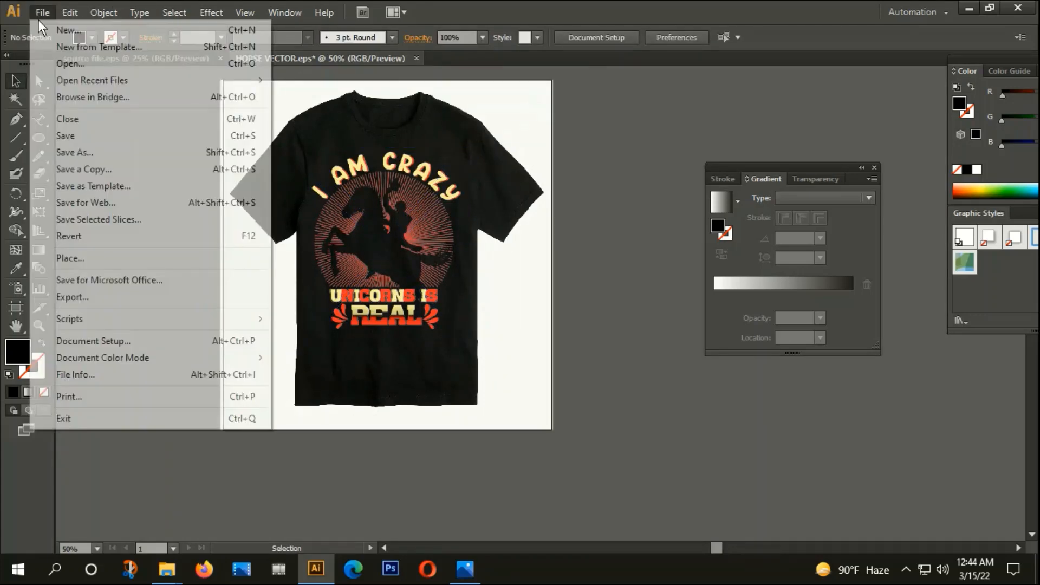
pyautogui.click(80, 296)
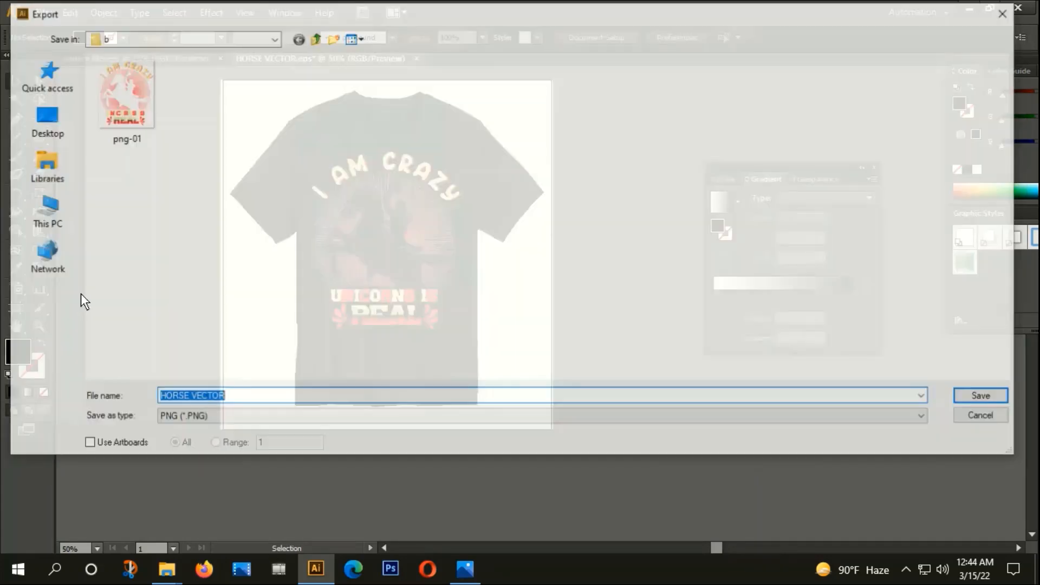
pyautogui.click(189, 415)
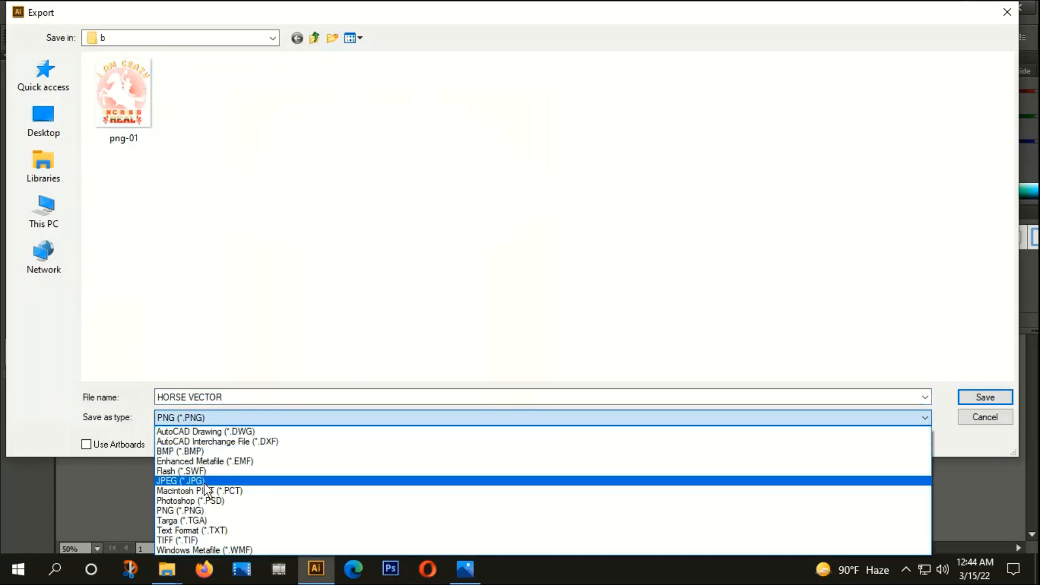
pyautogui.click(200, 481)
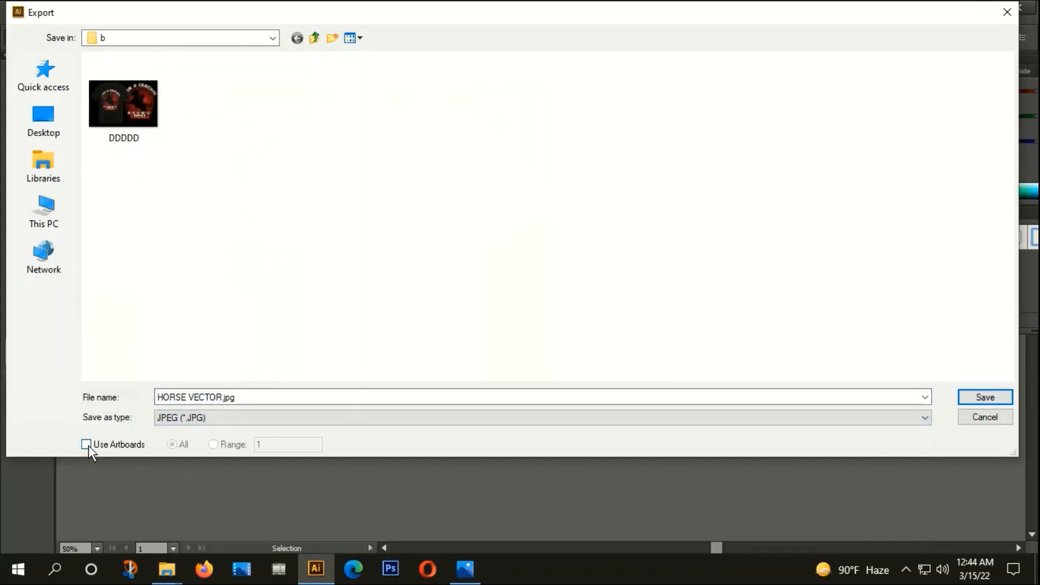
pyautogui.click(86, 444)
pyautogui.doubleClick(250, 397)
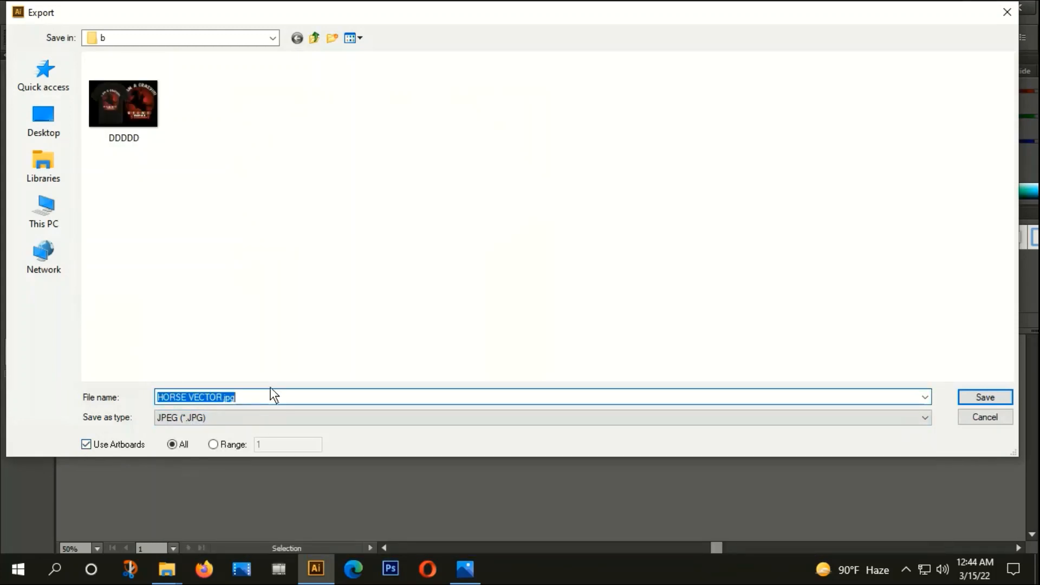
pyautogui.write('with muck')
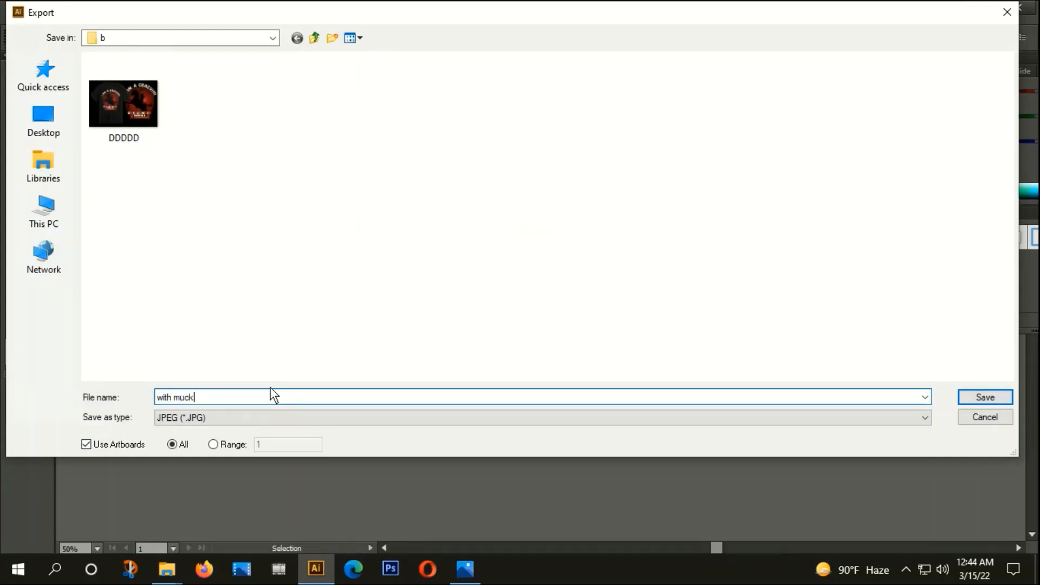
pyautogui.write(' up')
pyautogui.click(1002, 403)
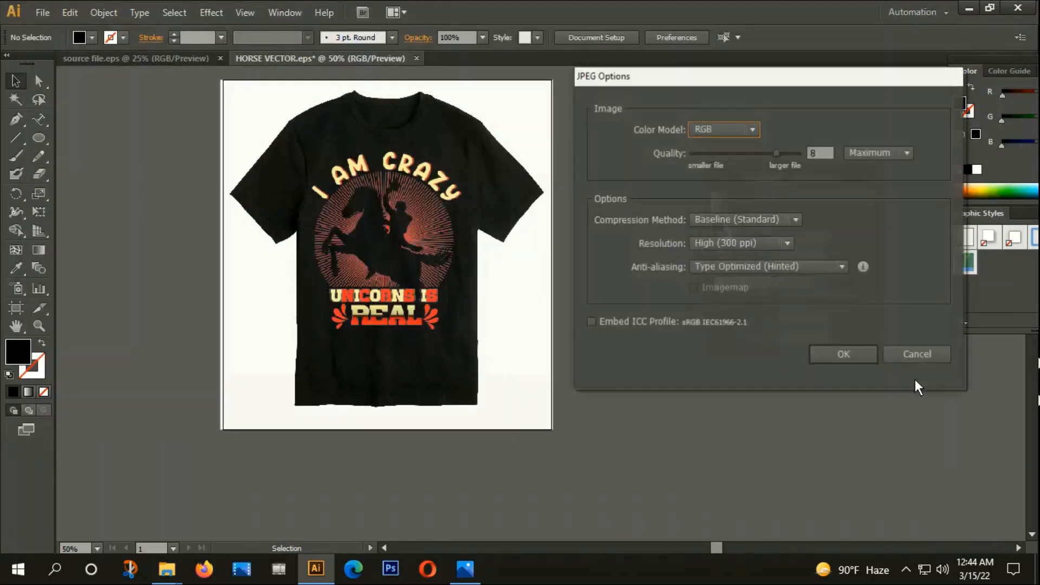
pyautogui.click(850, 355)
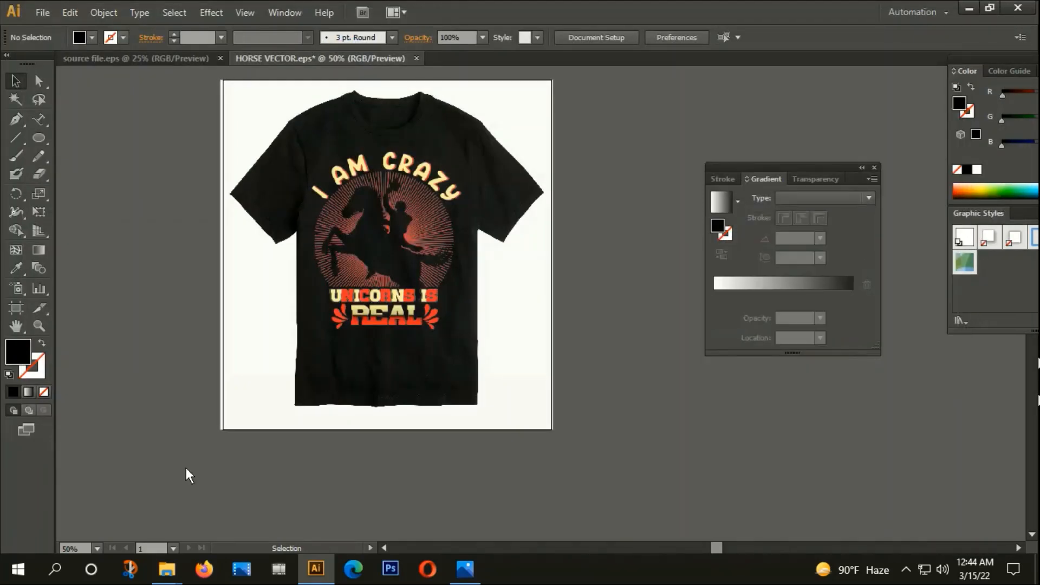
# Switch to File Explorer's folder "b" and open the exported "with muck up-01" image to check it.
pyautogui.click(167, 569)
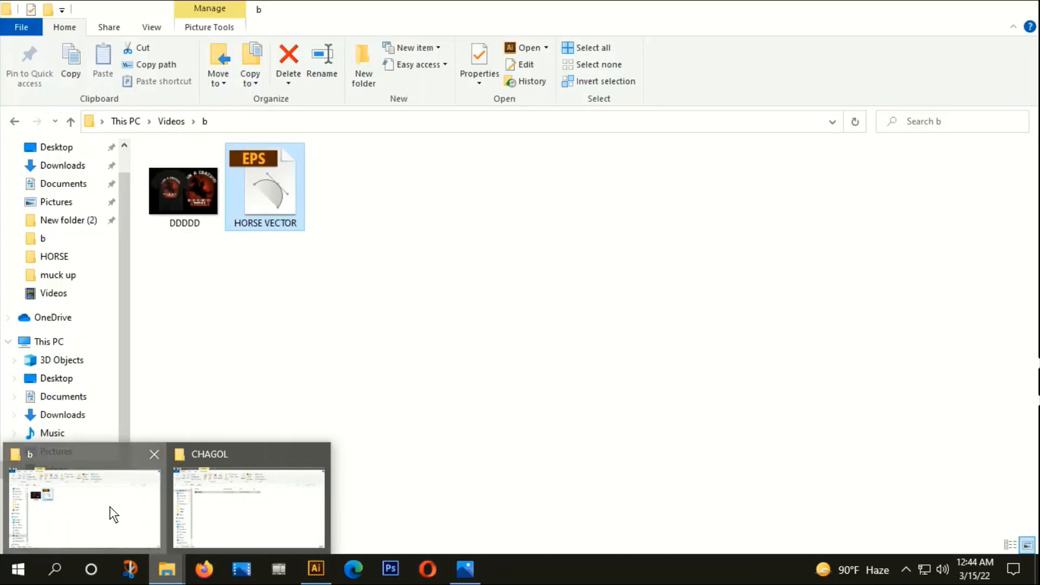
pyautogui.click(113, 514)
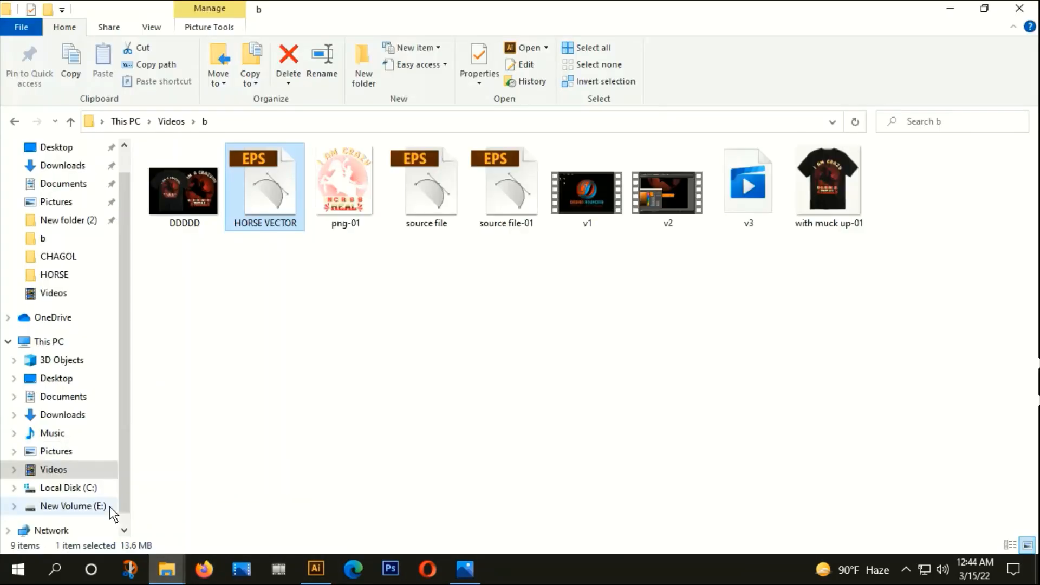
pyautogui.doubleClick(837, 192)
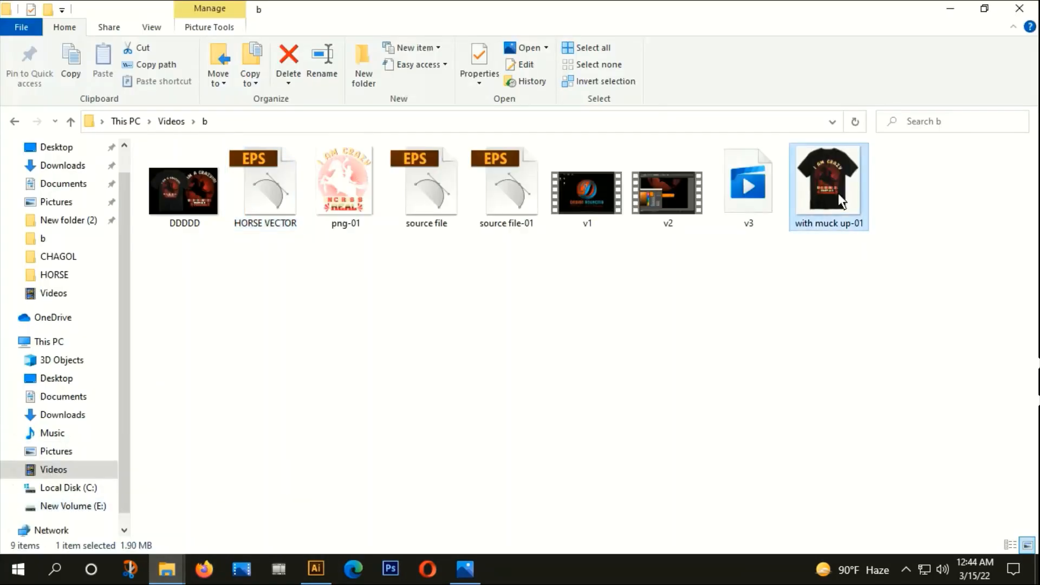